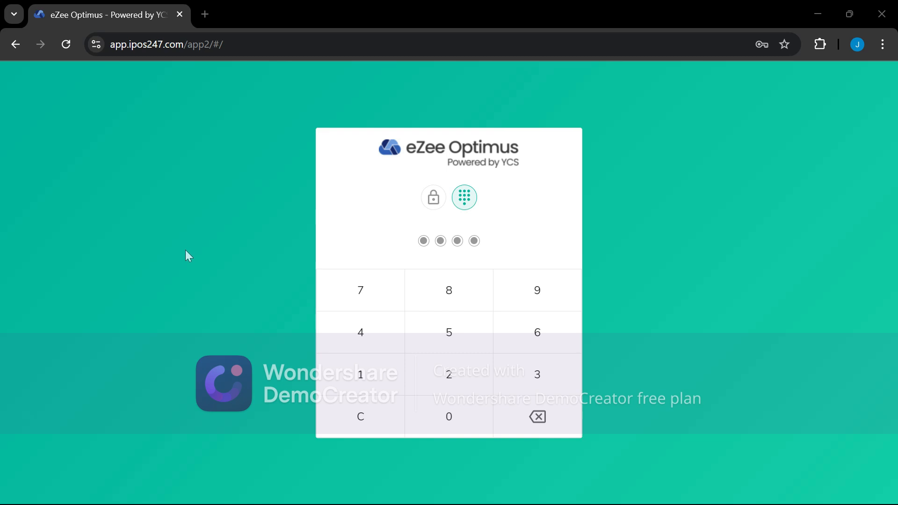
# Retry the password login with restaurant code 2746, then dismiss the invalid credentials error
pyautogui.click(434, 200)
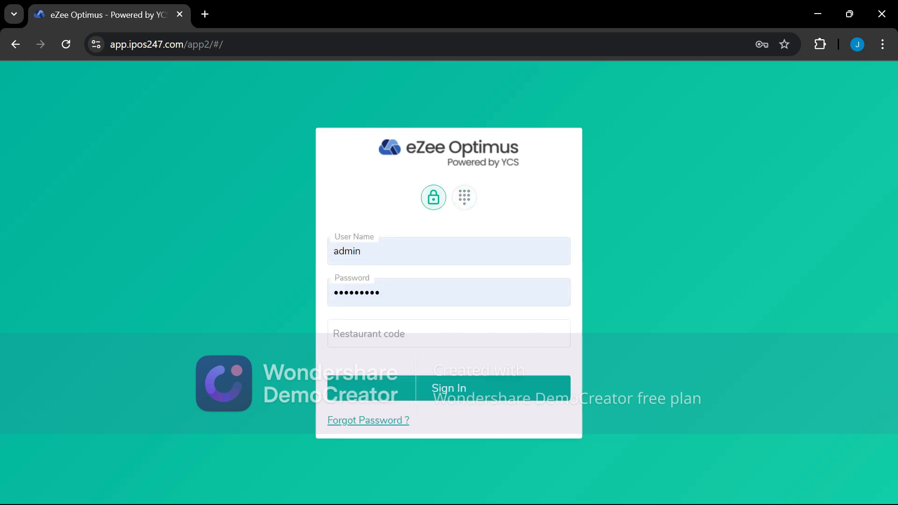
pyautogui.moveTo(405, 294); pyautogui.dragTo(251, 293)
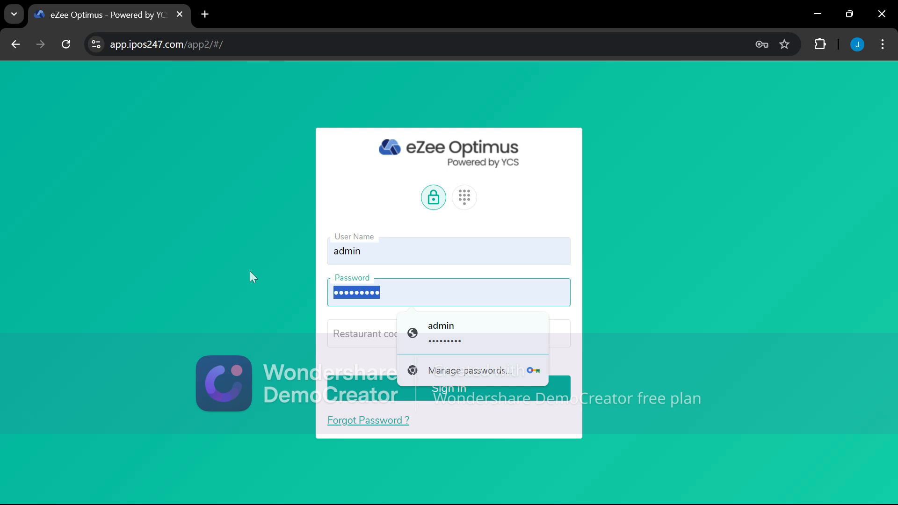
pyautogui.write('•••')
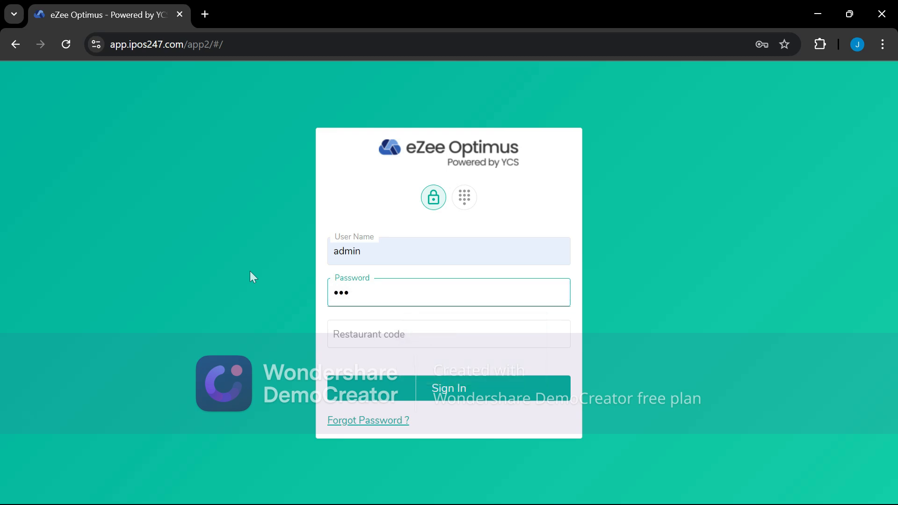
pyautogui.write('•••••')
pyautogui.press('Tab')
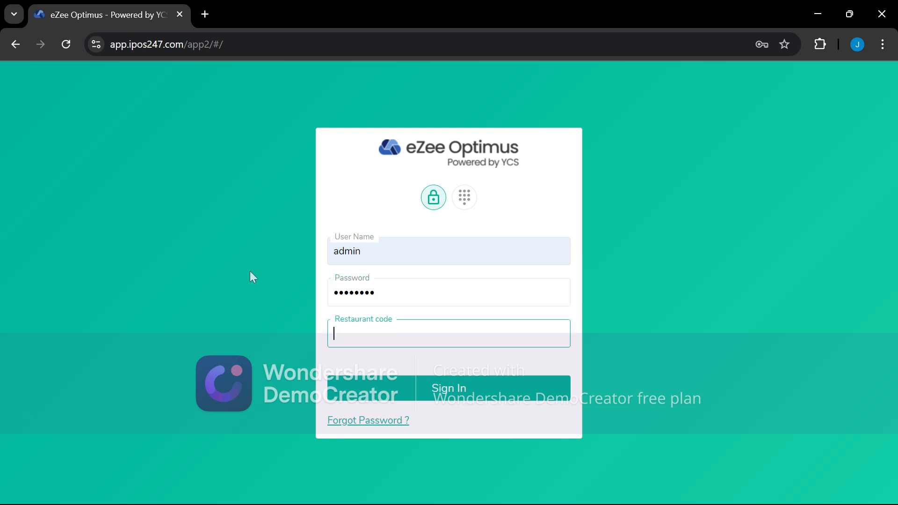
pyautogui.write('2746')
pyautogui.press('Return')
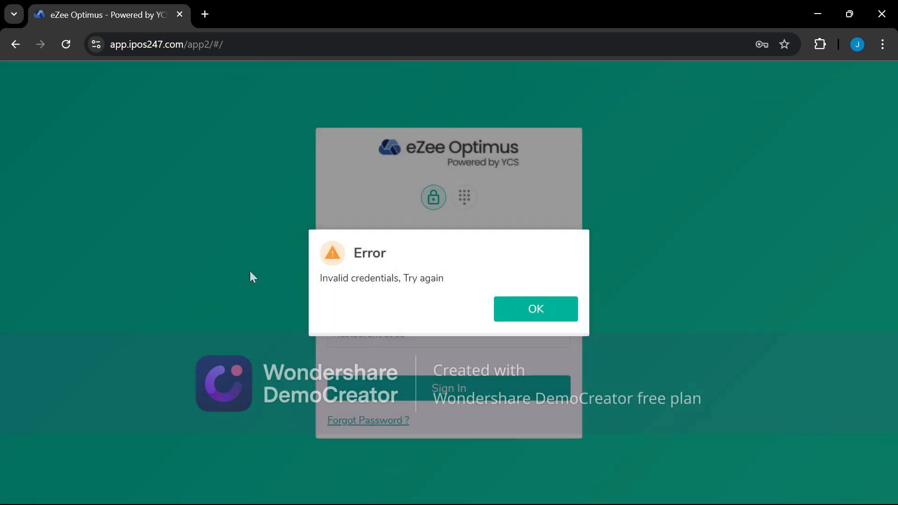
pyautogui.click(514, 312)
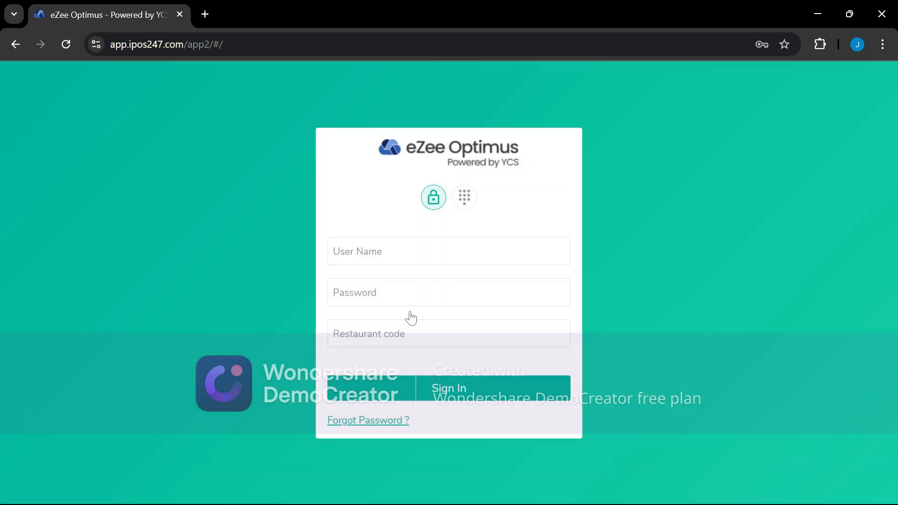
pyautogui.click(378, 239)
pyautogui.write('admin')
pyautogui.press('Tab')
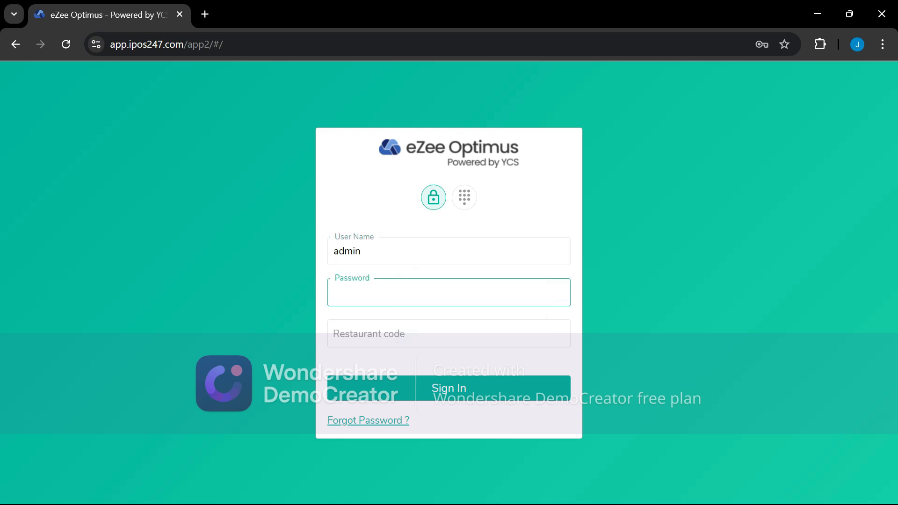
pyautogui.write('••••••••')
pyautogui.press('Tab')
pyautogui.write('27')
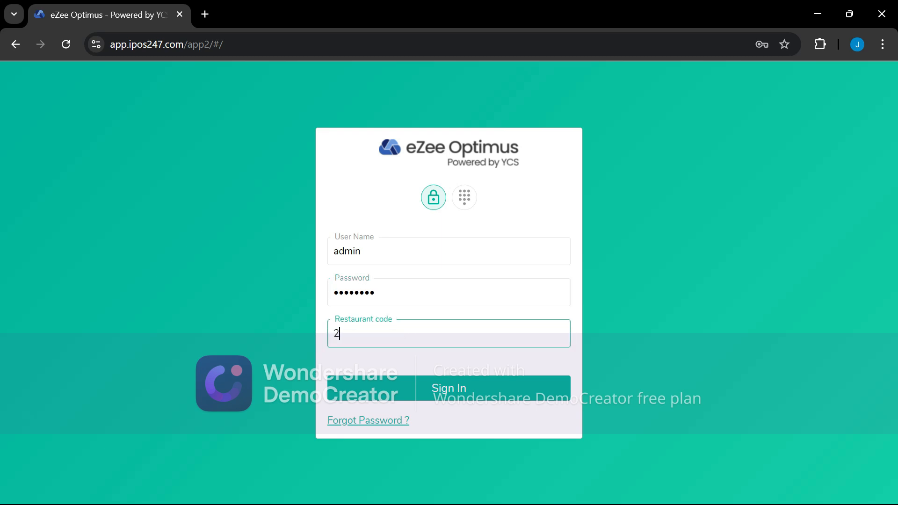
pyautogui.write('45')
pyautogui.click(460, 390)
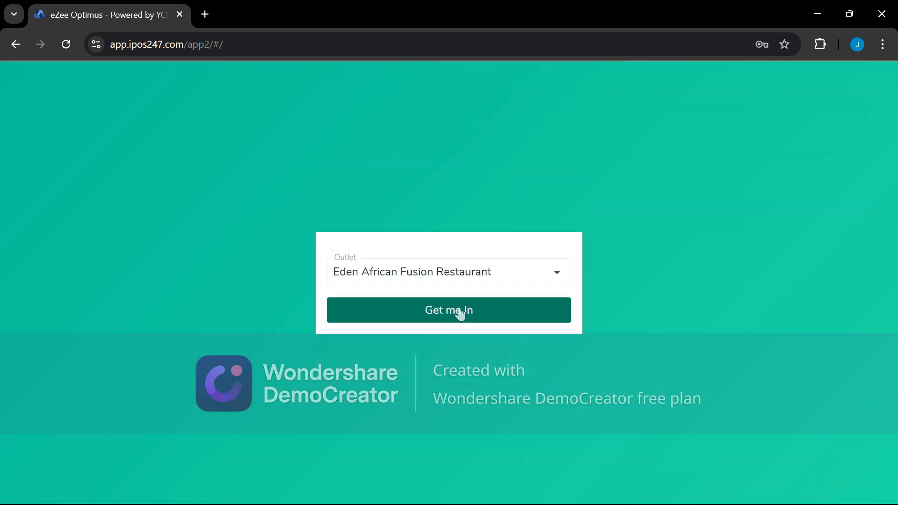
# Enter the Eden African Fusion Restaurant outlet and confirm saving orders under 2024-01-01
pyautogui.click(459, 310)
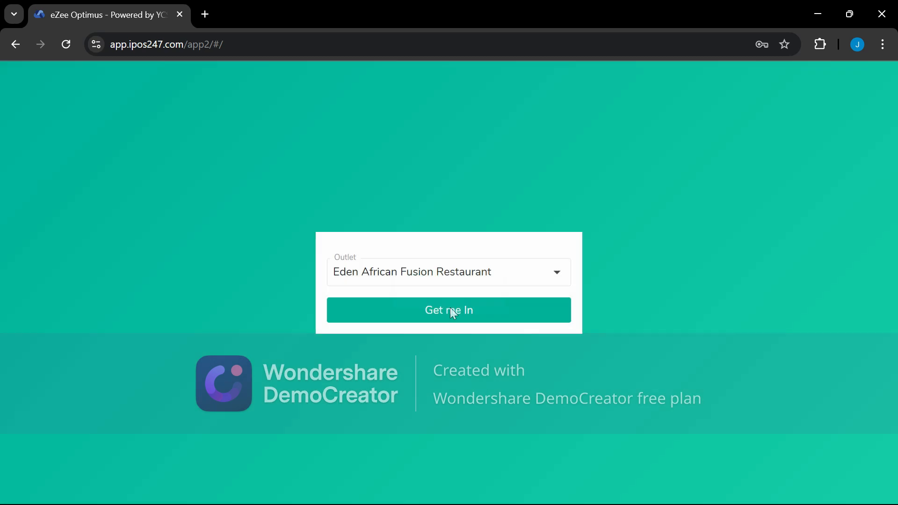
pyautogui.click(452, 311)
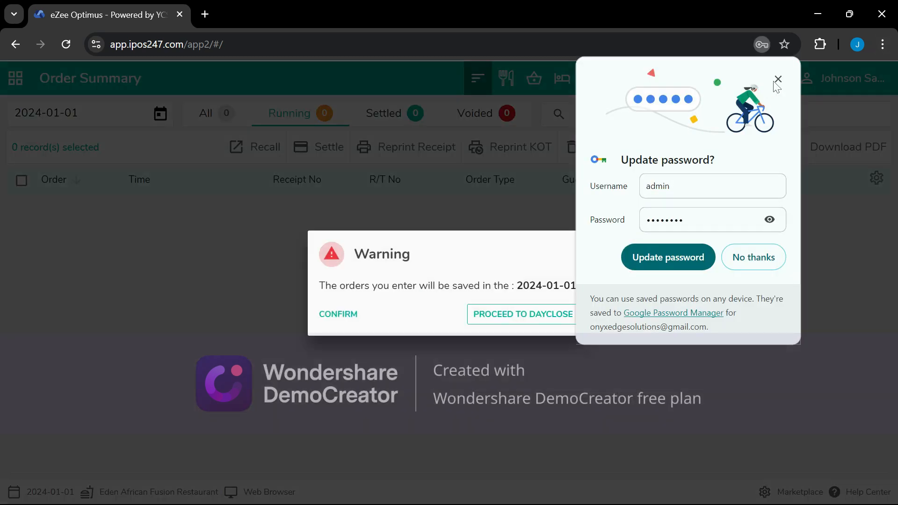
pyautogui.click(777, 77)
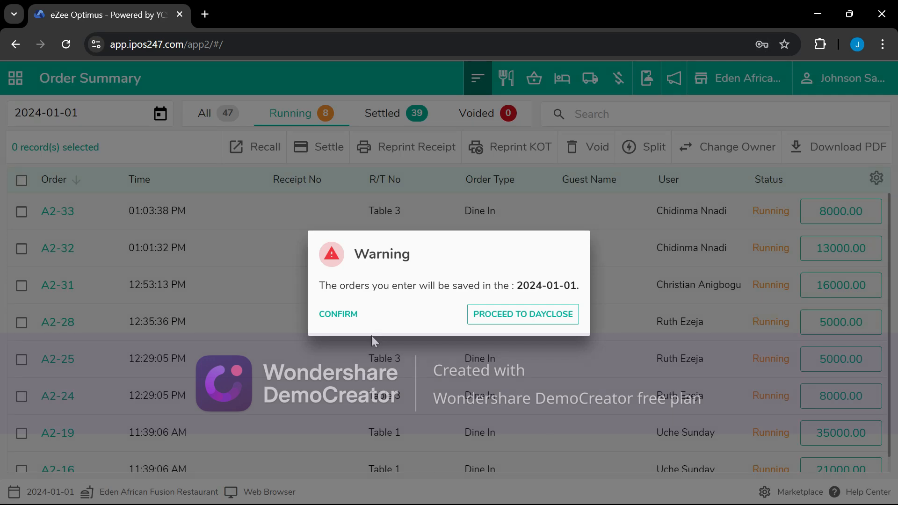
pyautogui.click(343, 312)
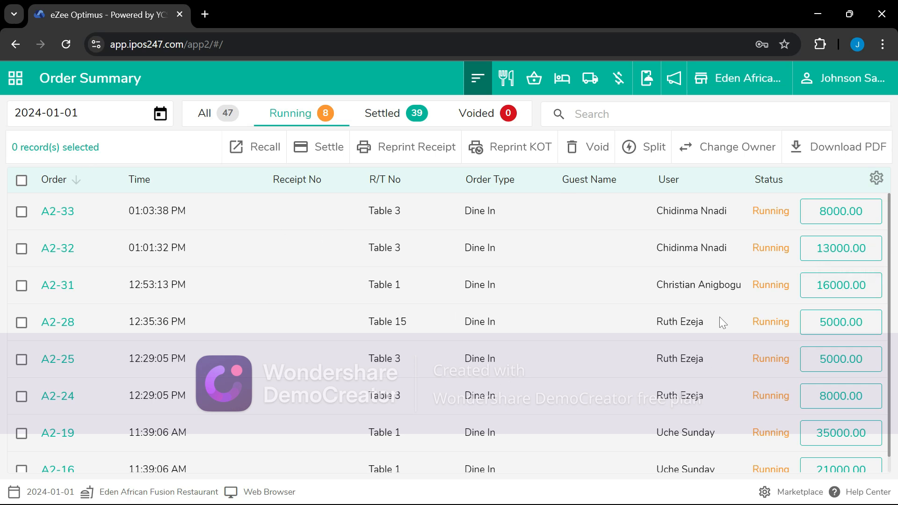
# Switch to the back office and go to Inventory > Item Category
pyautogui.click(849, 78)
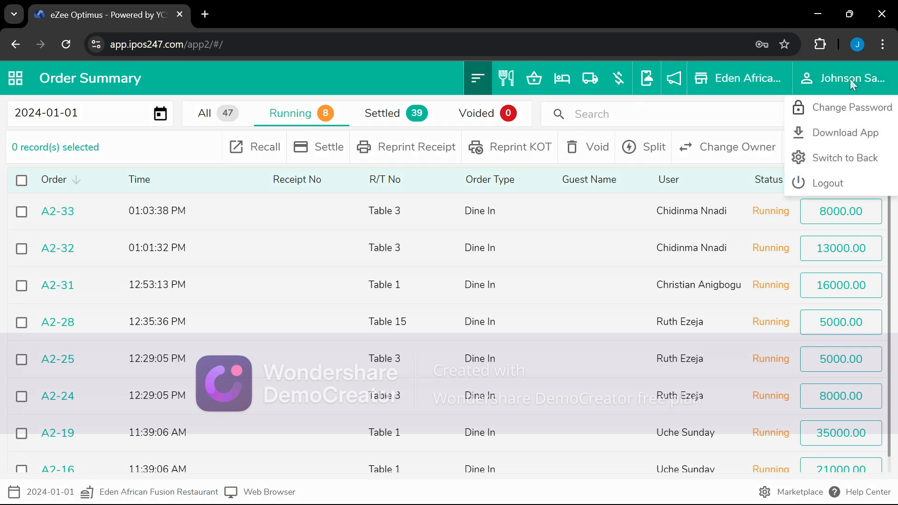
pyautogui.click(845, 159)
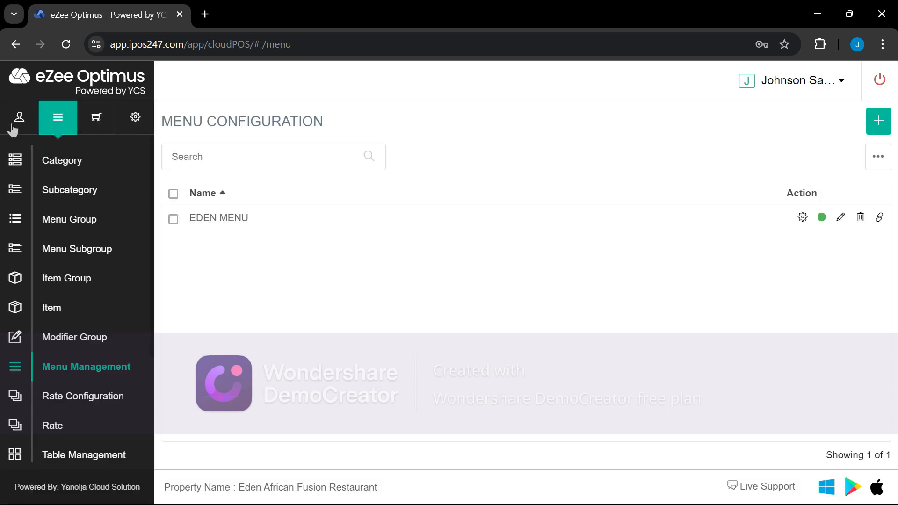
pyautogui.click(104, 123)
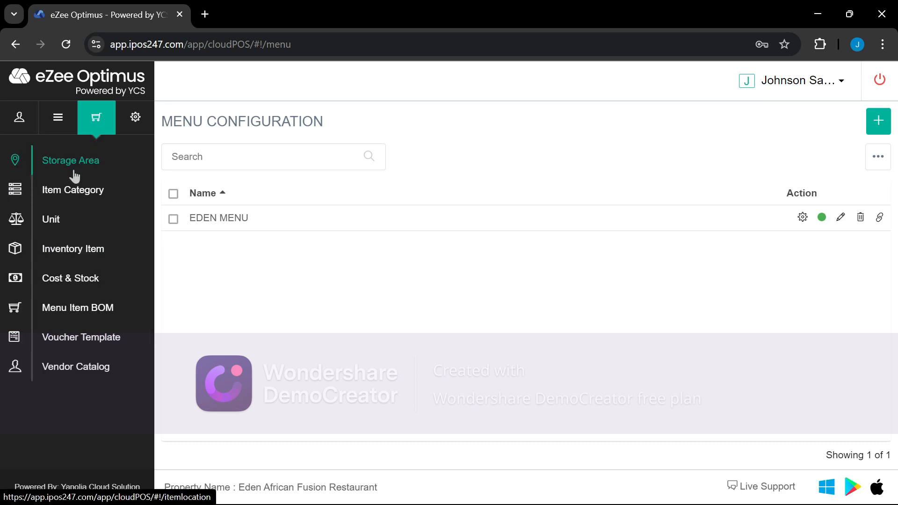
pyautogui.click(74, 193)
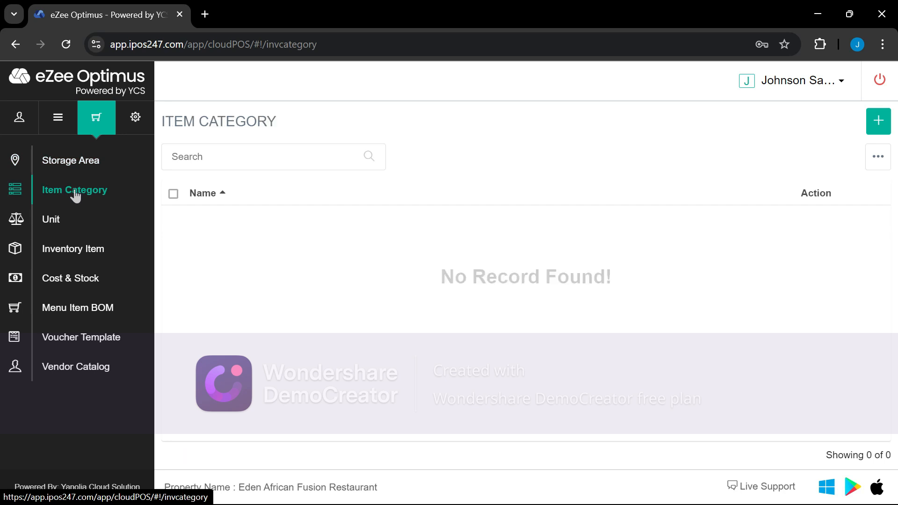
# Add the DRY FOOD and PROTEIN item categories
pyautogui.click(879, 121)
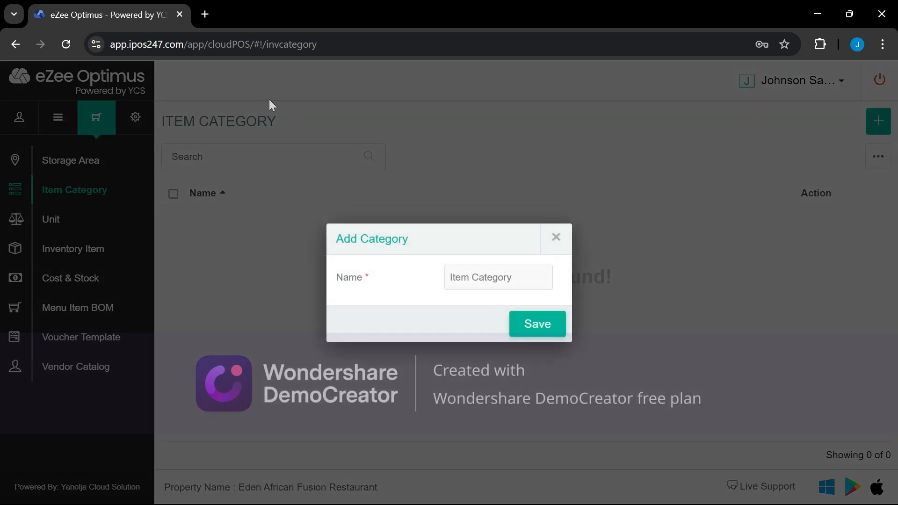
pyautogui.write('Dry Fod')
pyautogui.press('BackSpace')
pyautogui.press('BackSpace')
pyautogui.press('BackSpace')
pyautogui.write('Y FOOD')
pyautogui.click(533, 327)
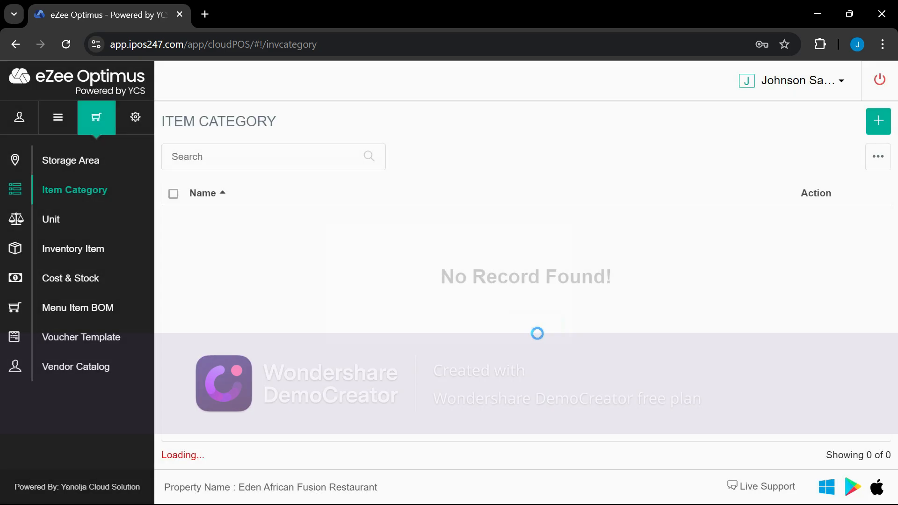
pyautogui.click(878, 120)
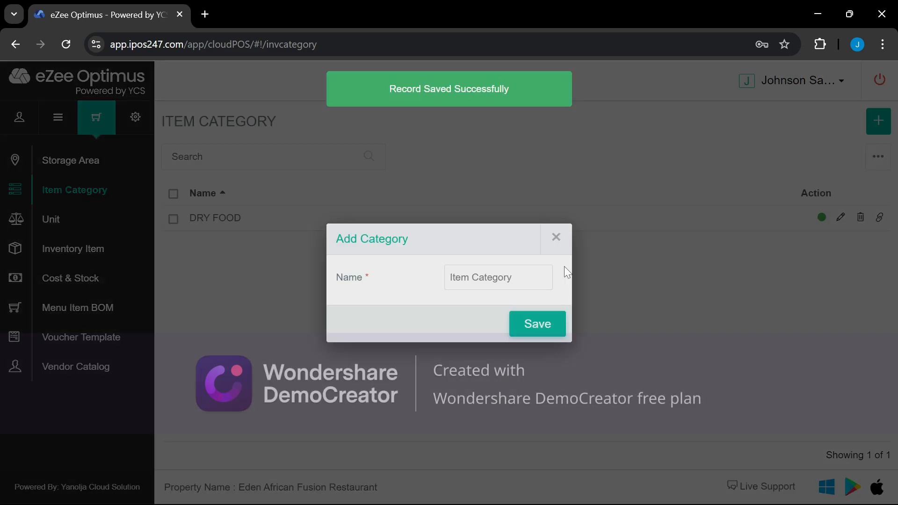
pyautogui.write('PRO')
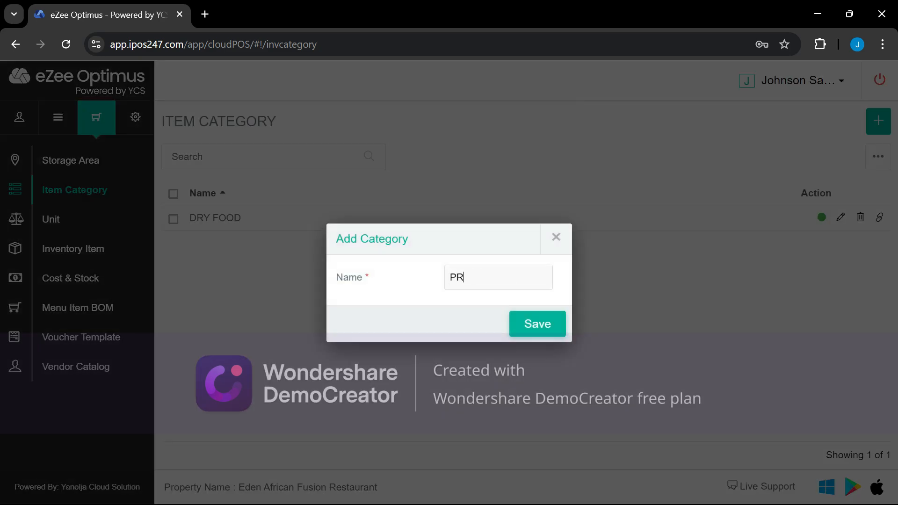
pyautogui.write('TEIN')
pyautogui.click(536, 324)
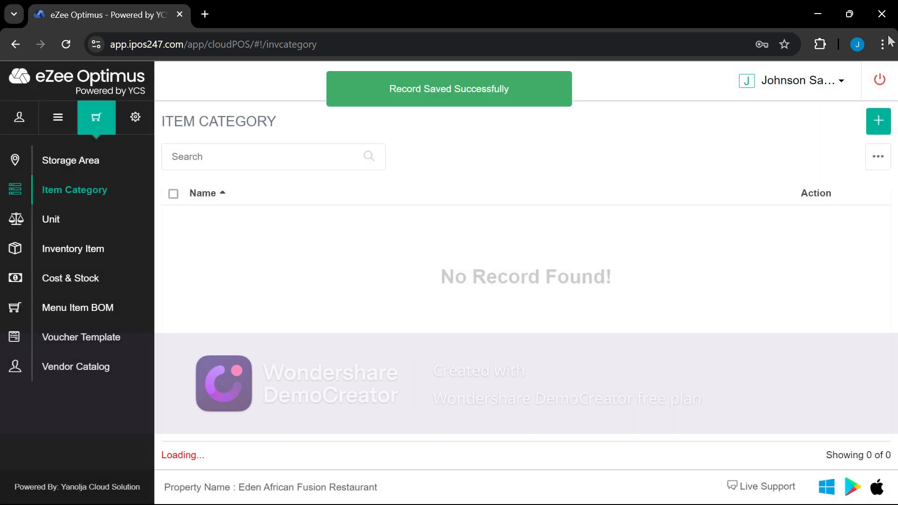
# Add the PERISHABLE ITEMS & VEG item category
pyautogui.click(879, 122)
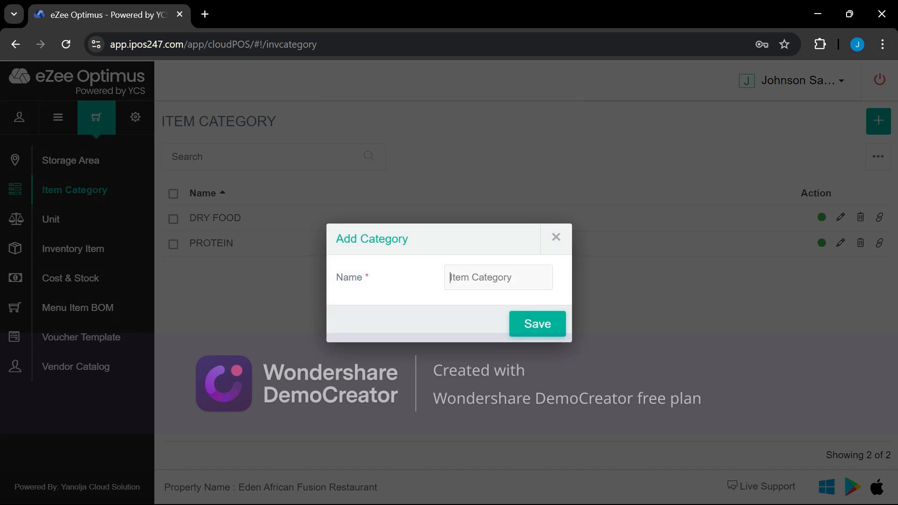
pyautogui.write('PERISHABLE ITEM')
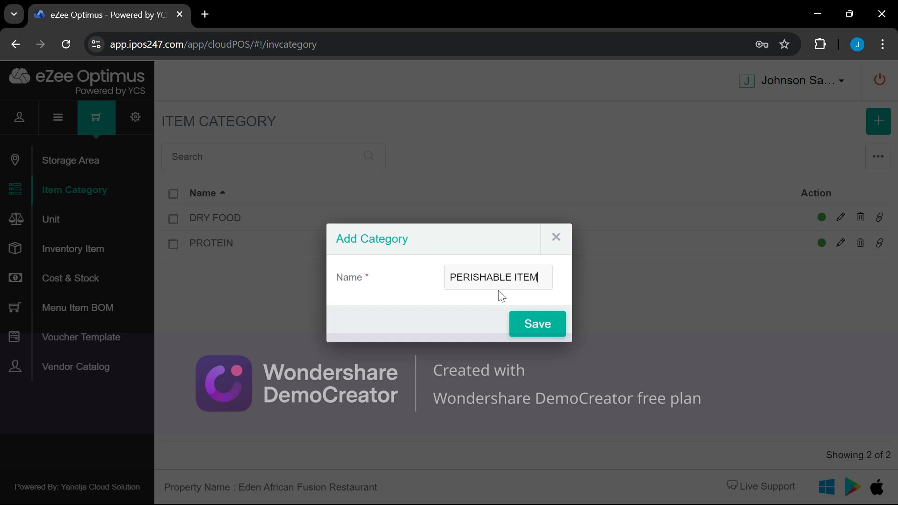
pyautogui.write('S & ')
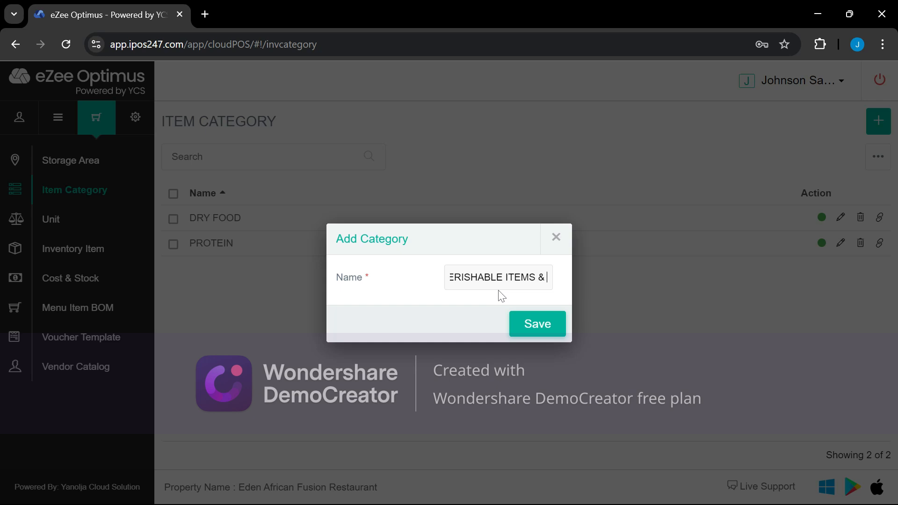
pyautogui.write('vE')
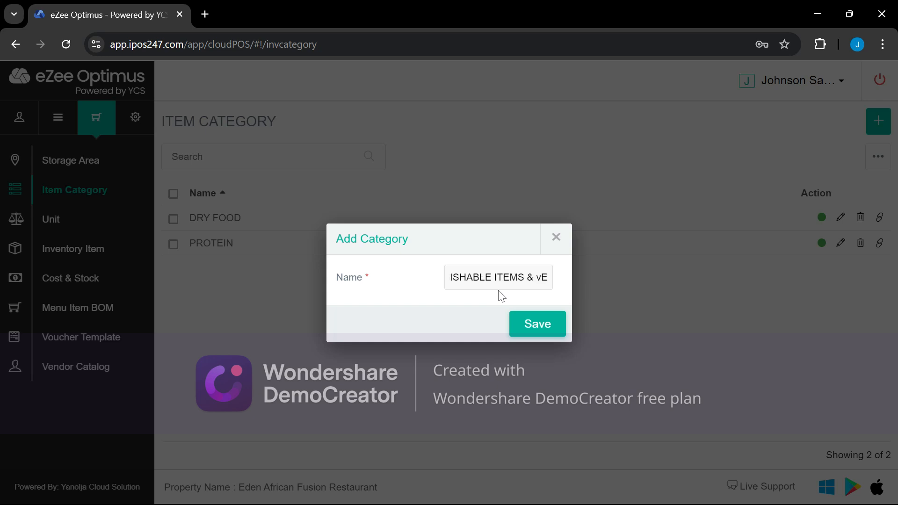
pyautogui.press('BackSpace')
pyautogui.press('BackSpace')
pyautogui.write('VEG')
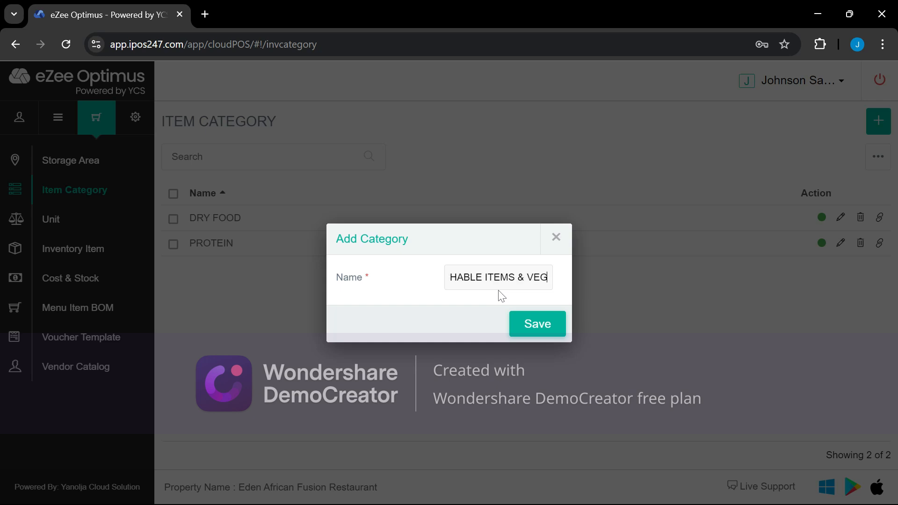
pyautogui.click(545, 325)
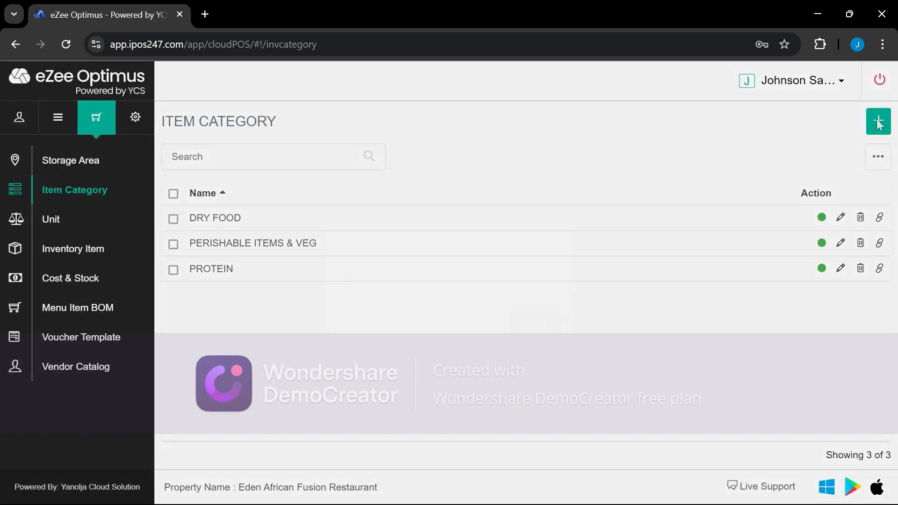
# Add the SOFT DRINKS, ENERGY DRINK and COGNAC item categories, then go to the Unit list
pyautogui.click(878, 122)
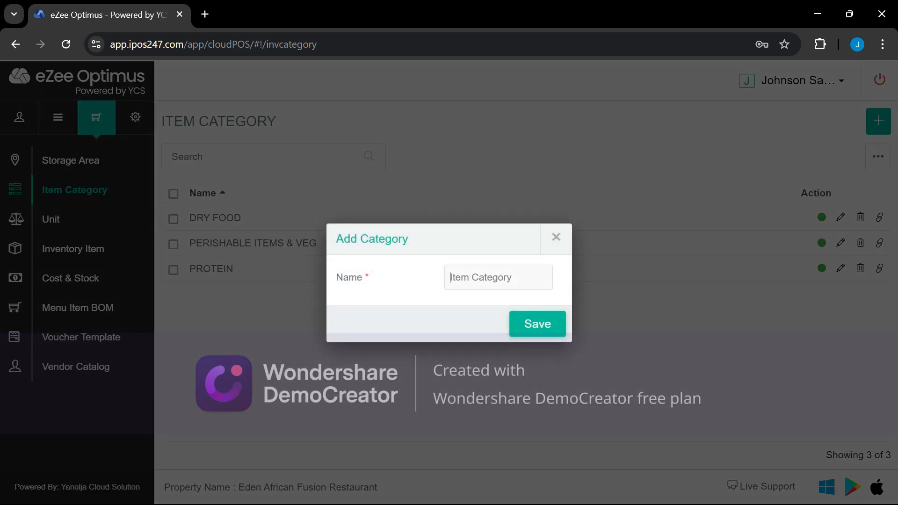
pyautogui.write('SOFT DRINKS')
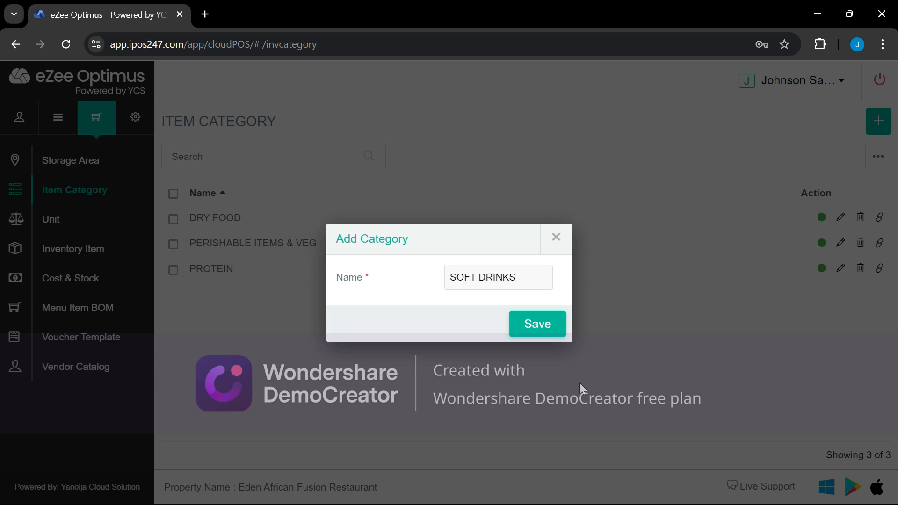
pyautogui.click(543, 335)
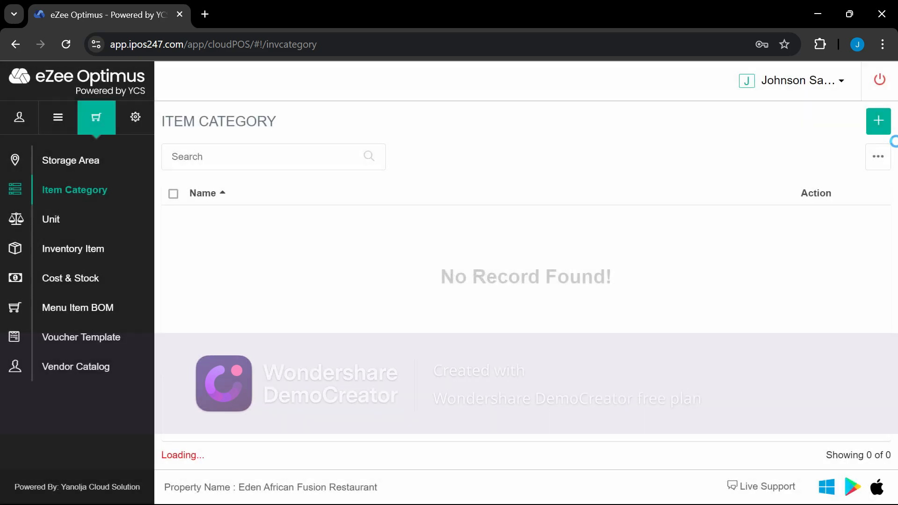
pyautogui.click(878, 121)
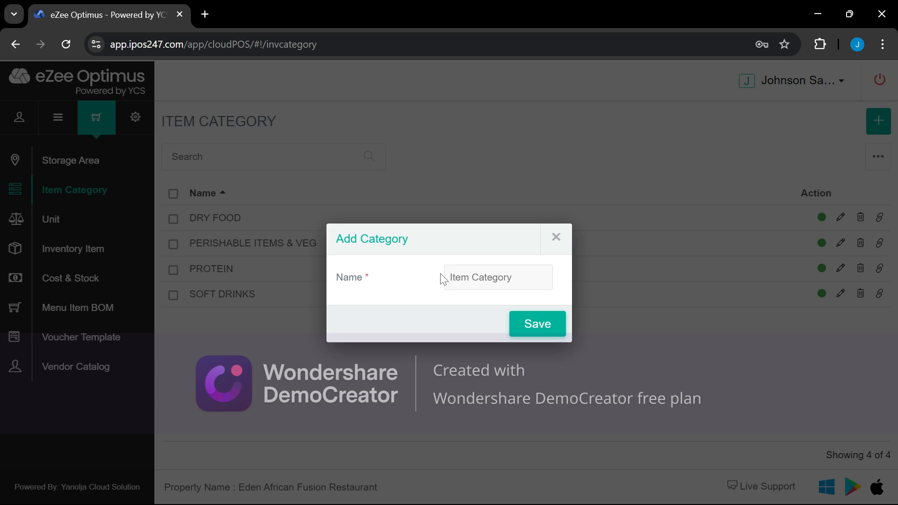
pyautogui.write('ENERGY DRINK')
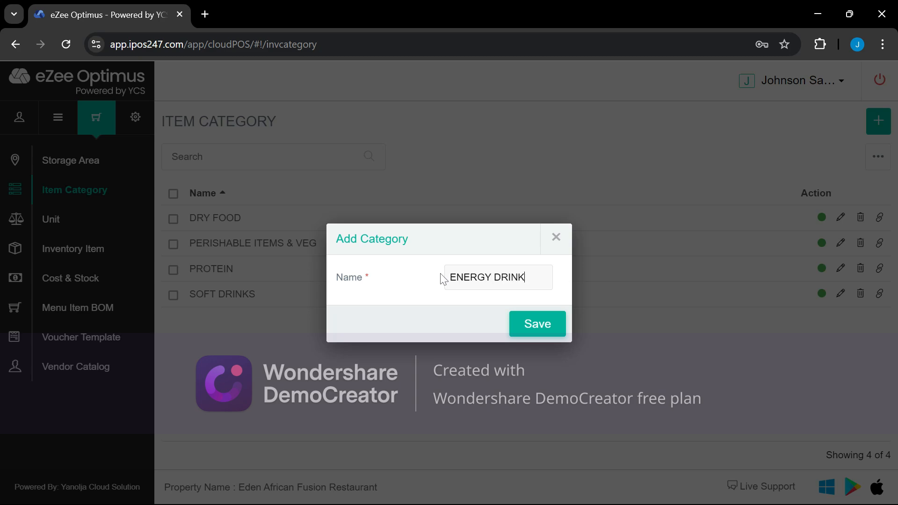
pyautogui.click(535, 330)
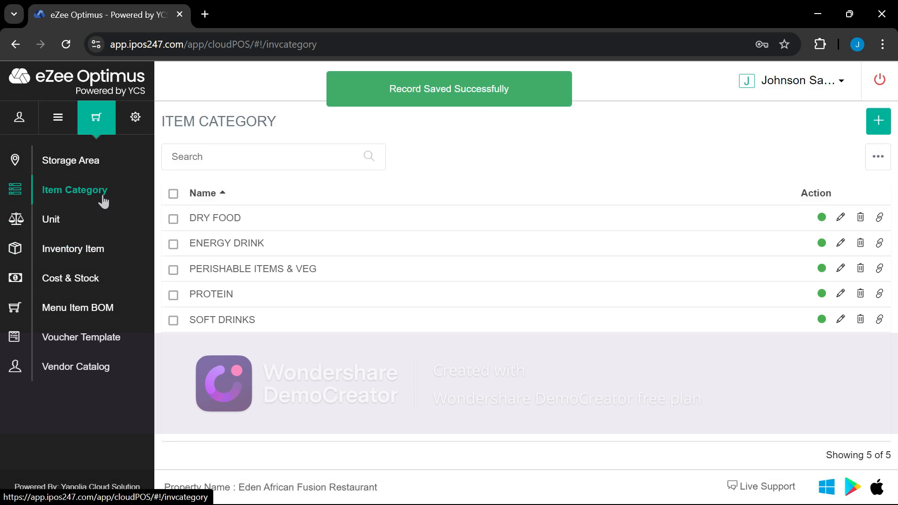
pyautogui.click(880, 126)
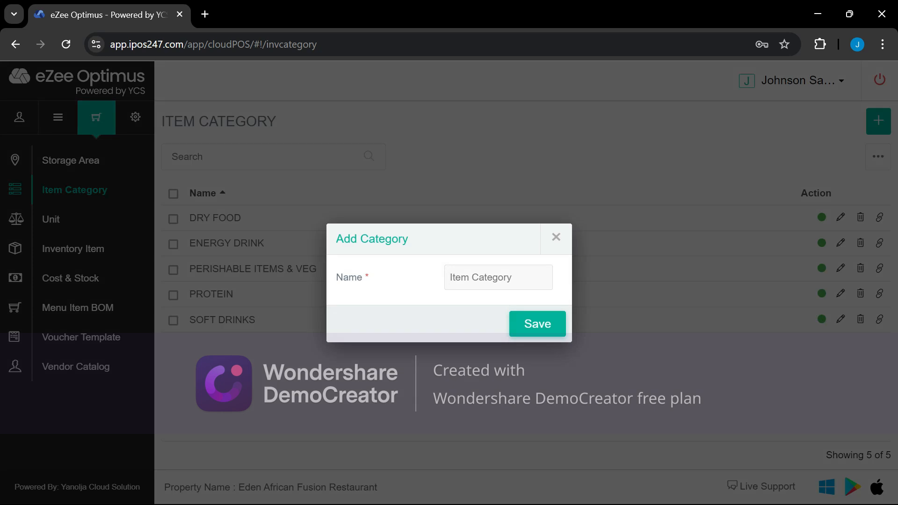
pyautogui.write('COGNAC')
pyautogui.click(553, 329)
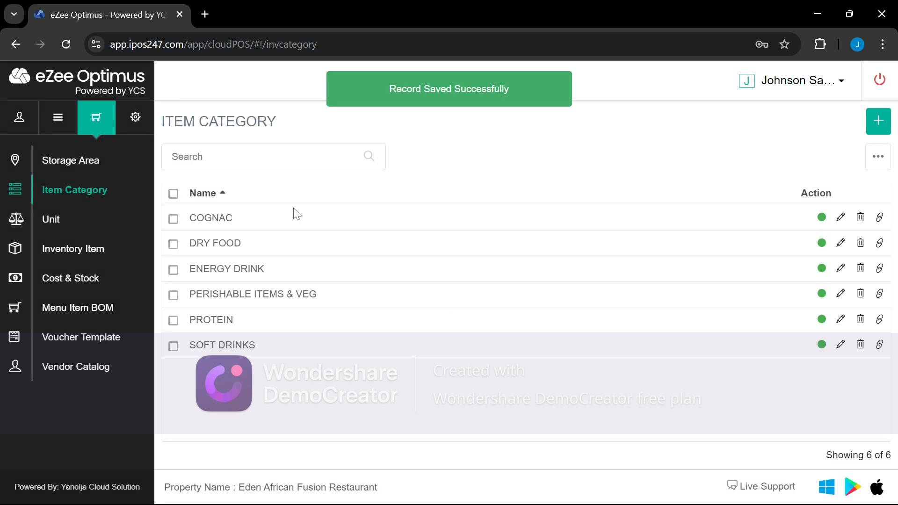
pyautogui.click(60, 228)
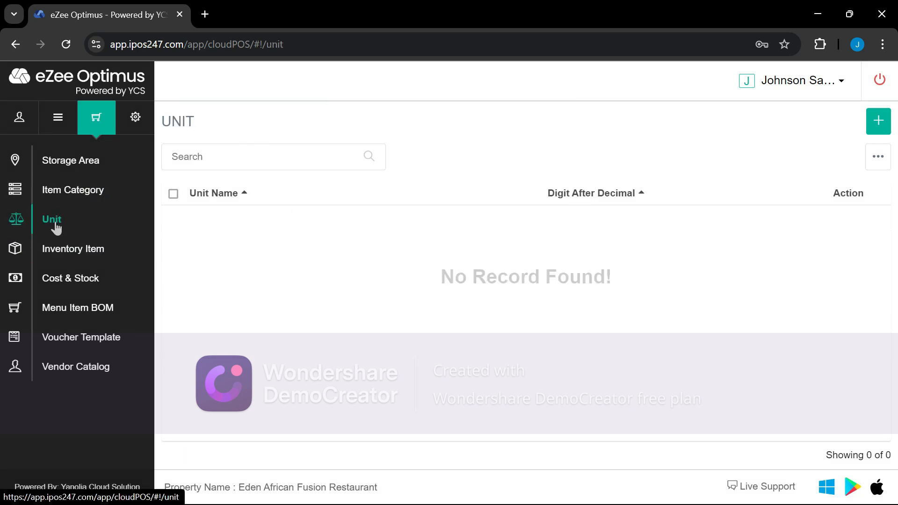
# Add the ML and KG units, each with 2 decimal places
pyautogui.click(886, 124)
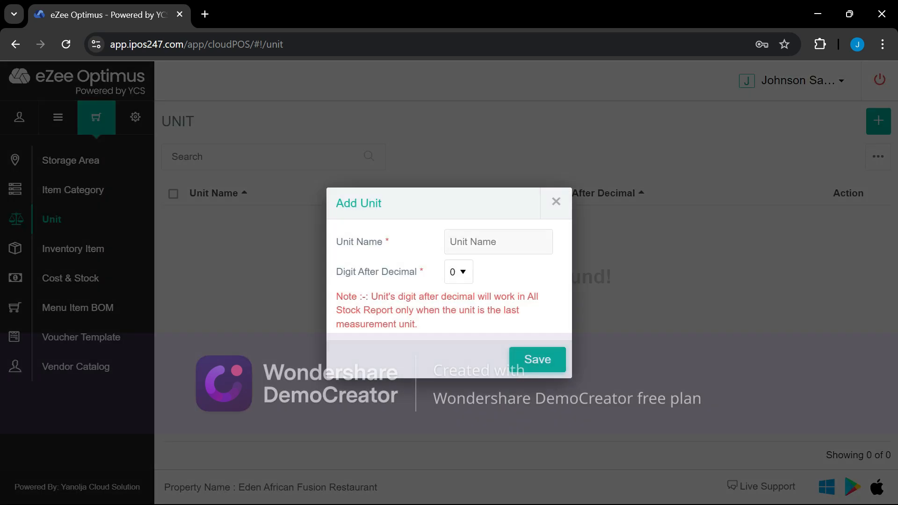
pyautogui.click(451, 242)
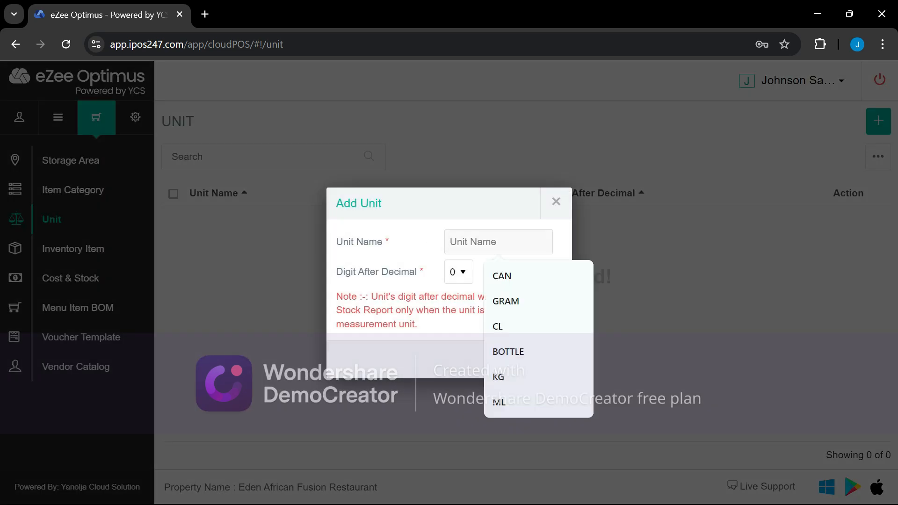
pyautogui.write('ML')
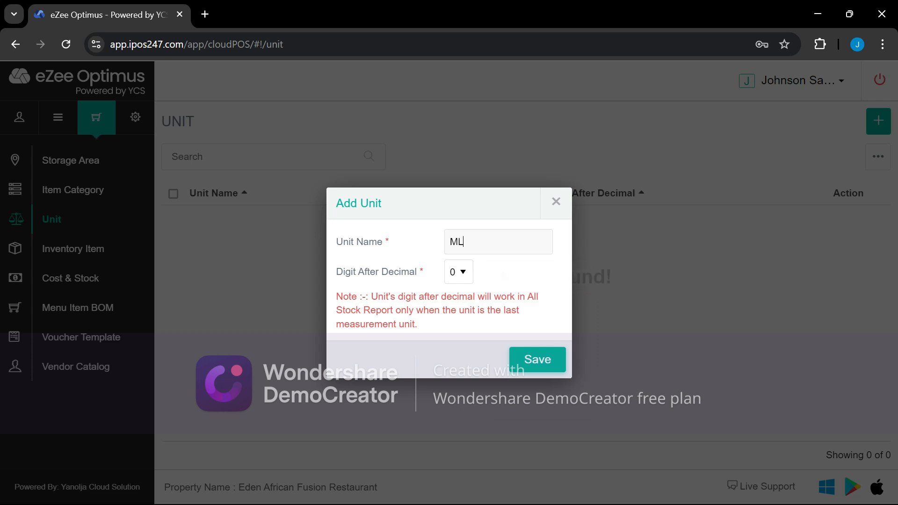
pyautogui.click(463, 272)
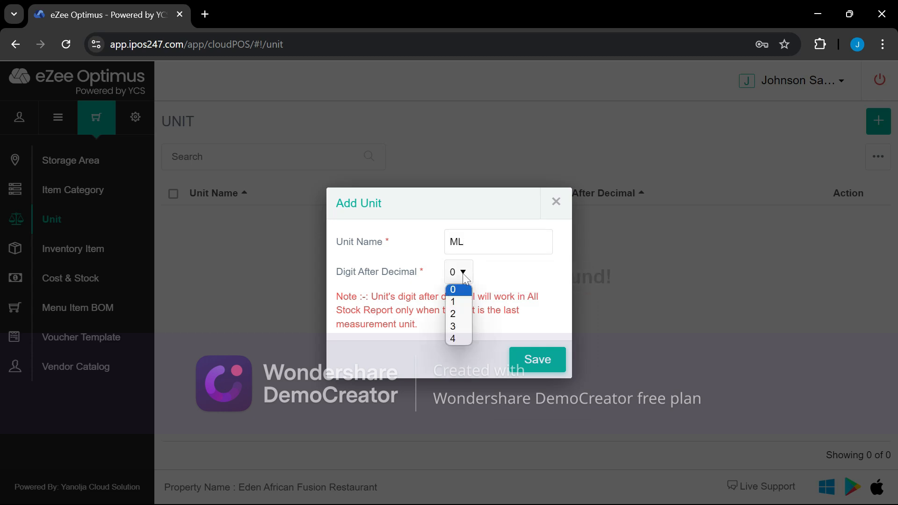
pyautogui.click(457, 313)
pyautogui.click(545, 371)
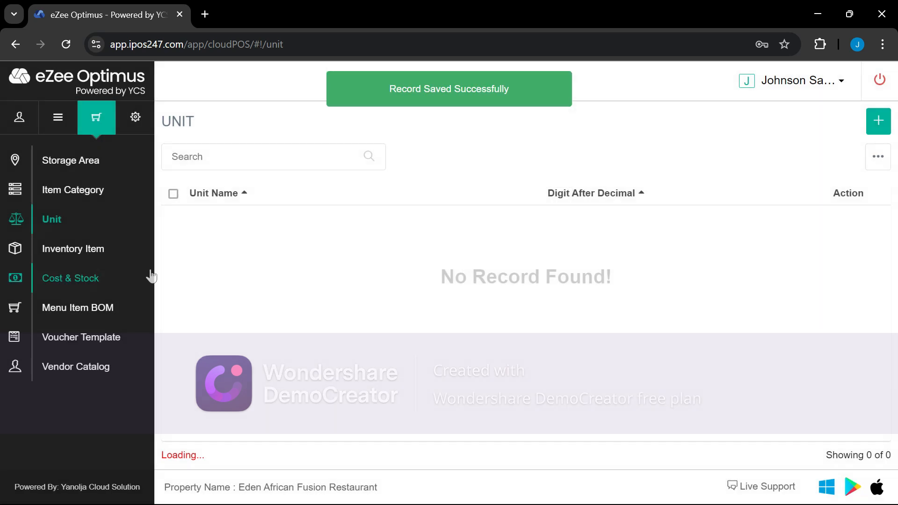
pyautogui.click(879, 122)
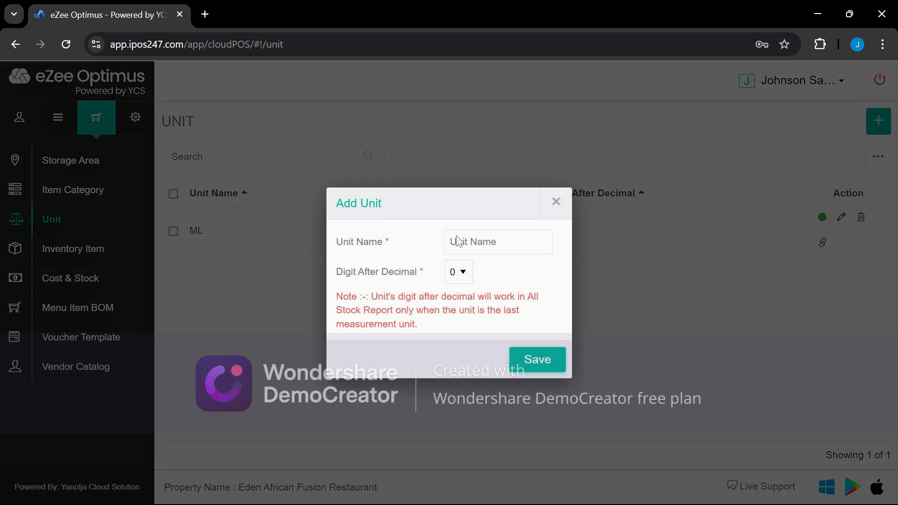
pyautogui.click(498, 241)
pyautogui.write('KG')
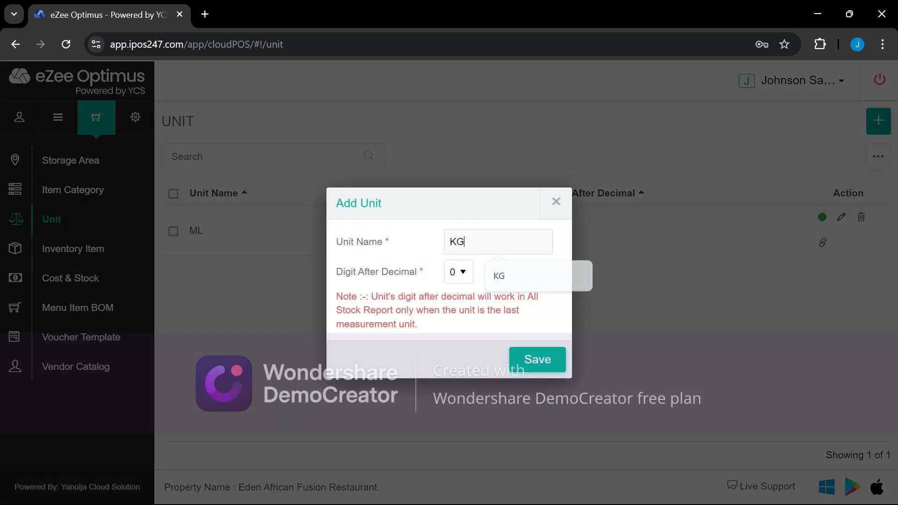
pyautogui.click(461, 275)
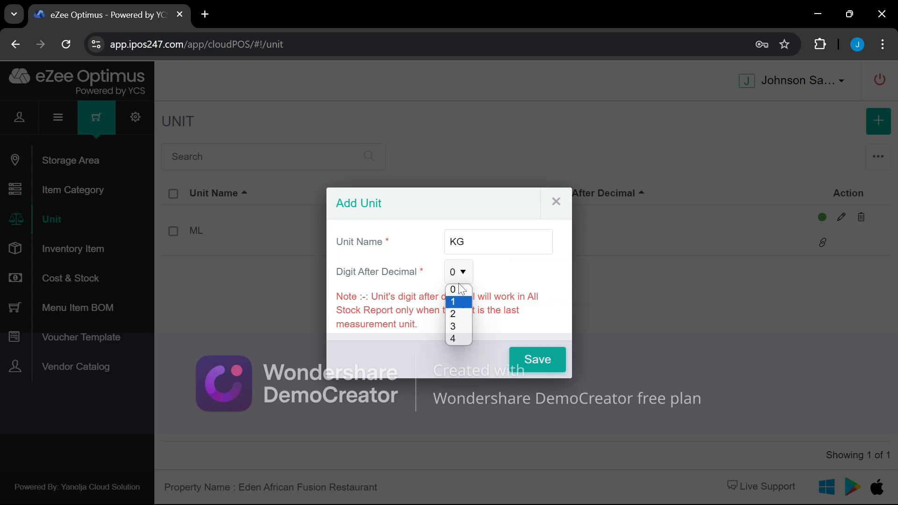
pyautogui.click(456, 313)
pyautogui.click(535, 360)
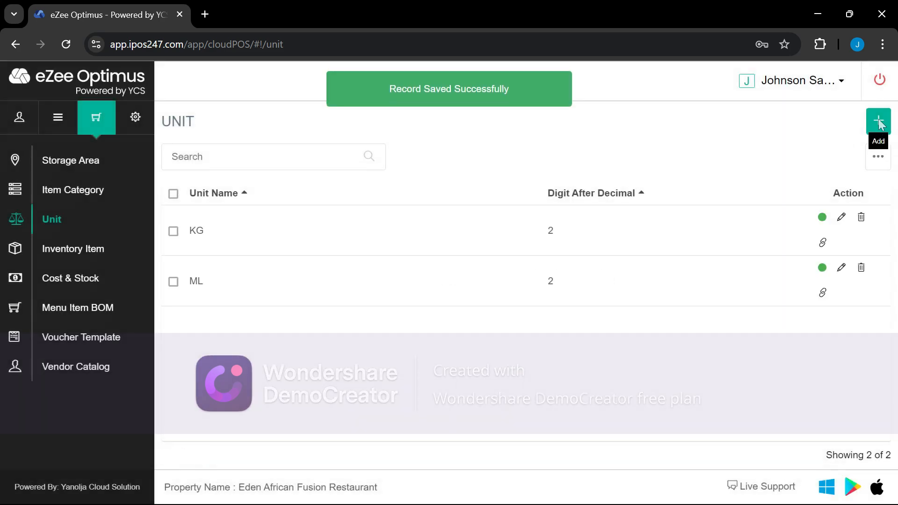
# Add the PACK and CRATE units, each with 2 decimal places
pyautogui.click(877, 123)
pyautogui.click(498, 242)
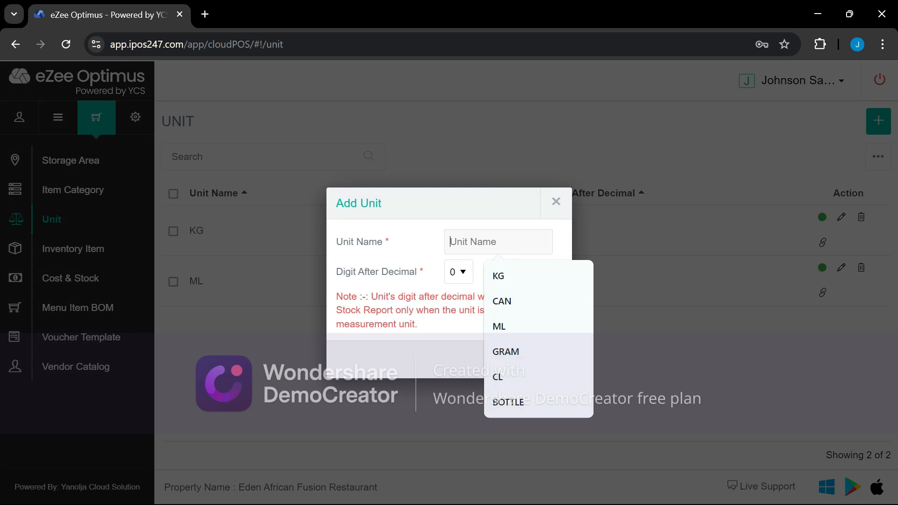
pyautogui.write('PACK')
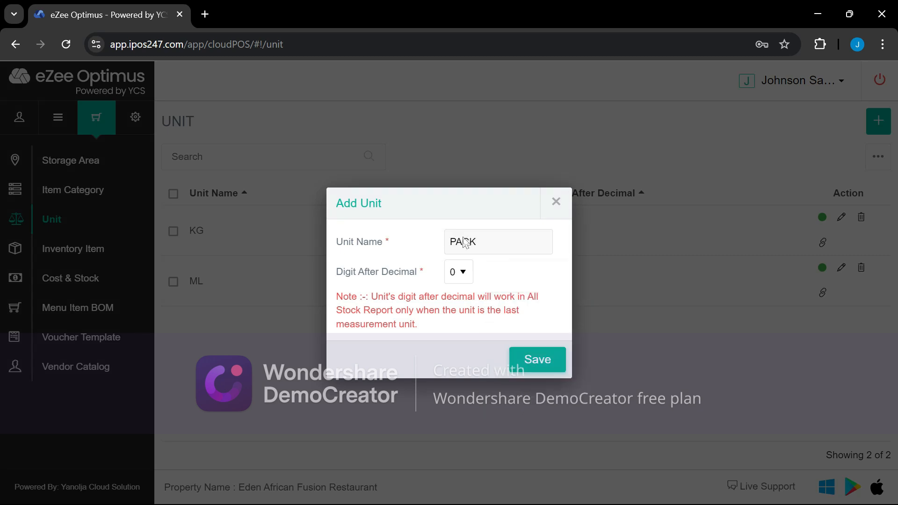
pyautogui.click(460, 272)
pyautogui.click(460, 313)
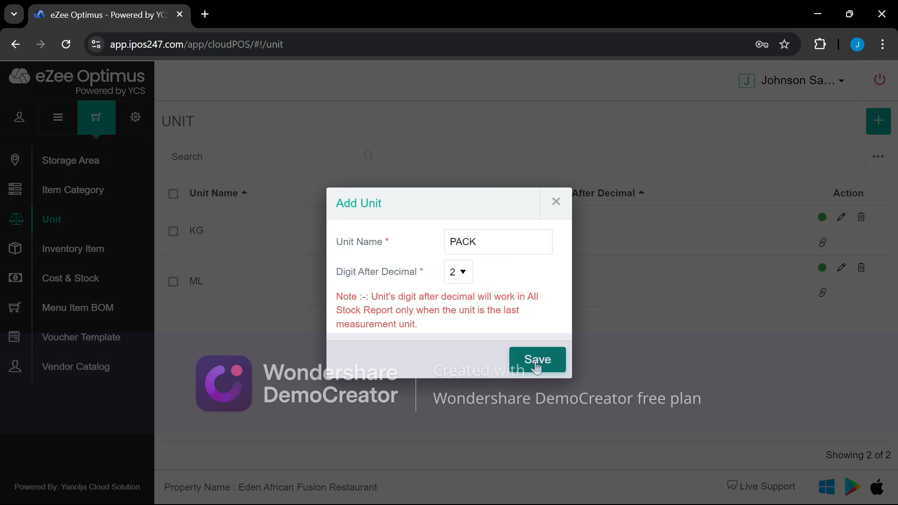
pyautogui.click(536, 367)
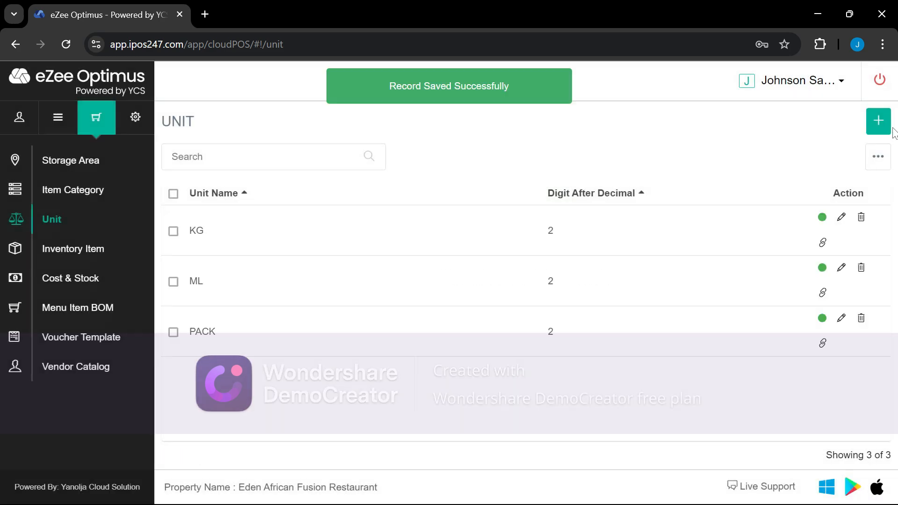
pyautogui.click(878, 121)
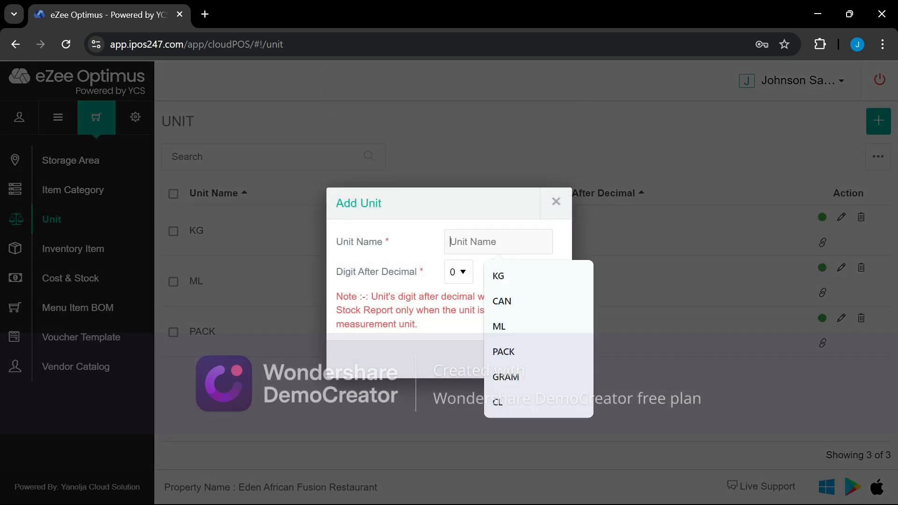
pyautogui.write('CR')
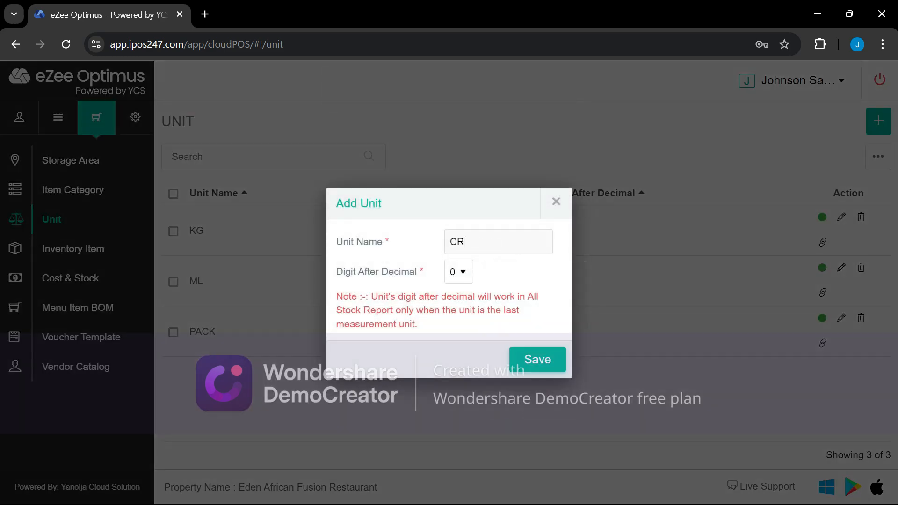
pyautogui.write('ATE')
pyautogui.click(458, 272)
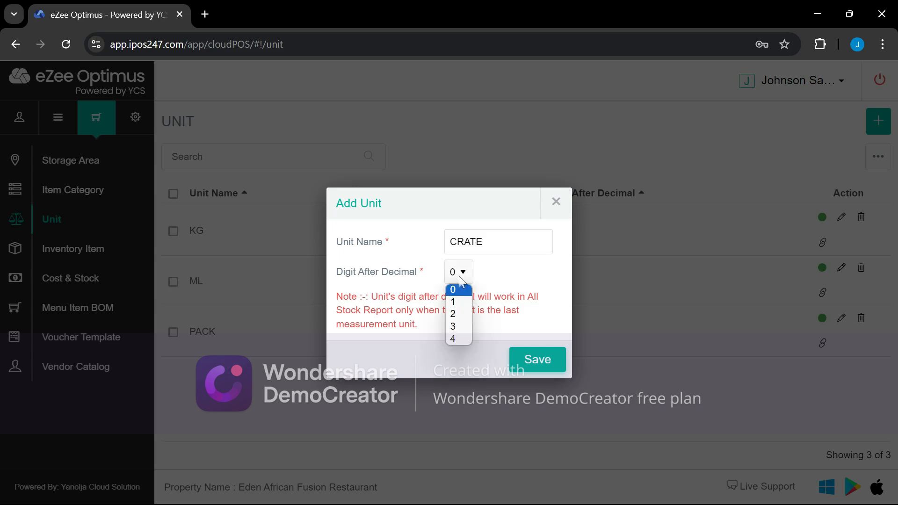
pyautogui.click(463, 313)
pyautogui.click(538, 359)
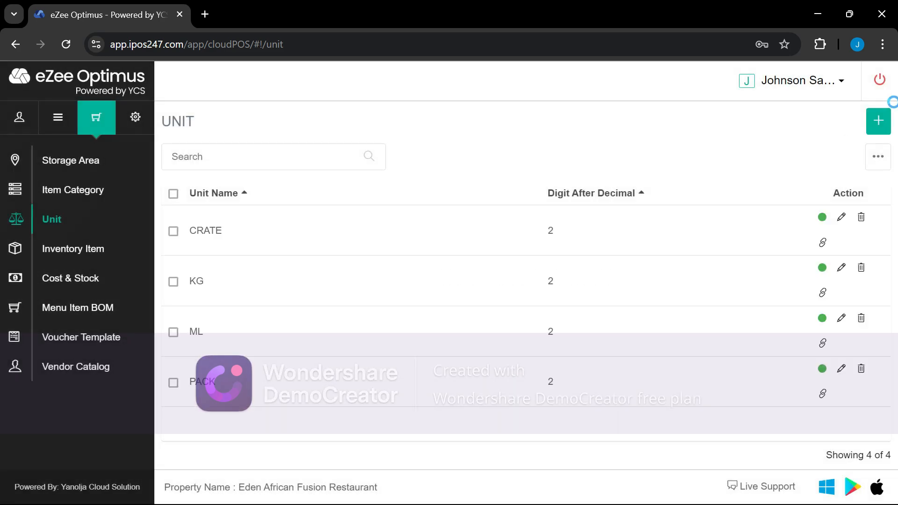
# Add the BOTTLE and BAG units, each with 2 decimal places
pyautogui.click(878, 122)
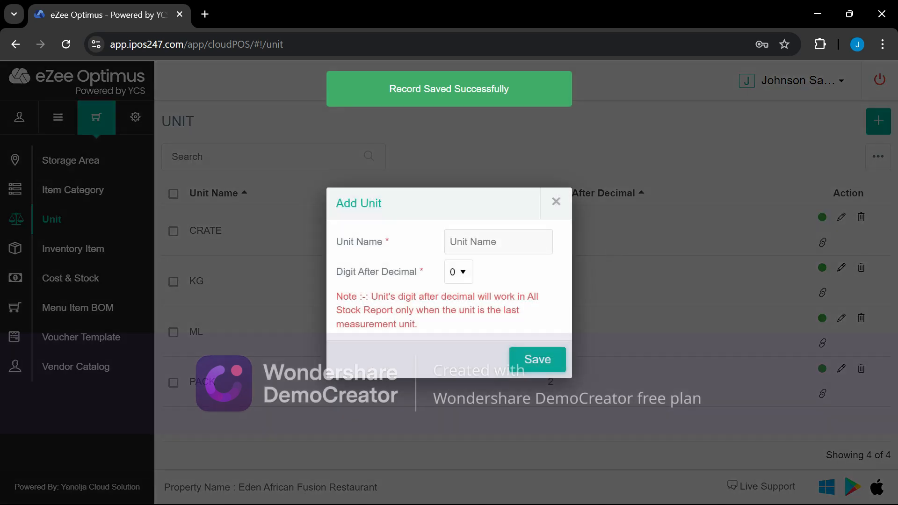
pyautogui.write('BOTTLE')
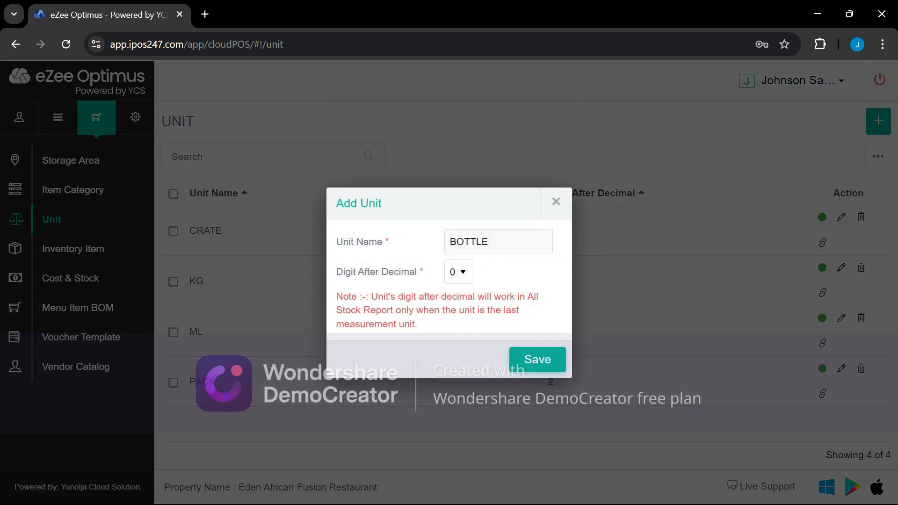
pyautogui.click(466, 272)
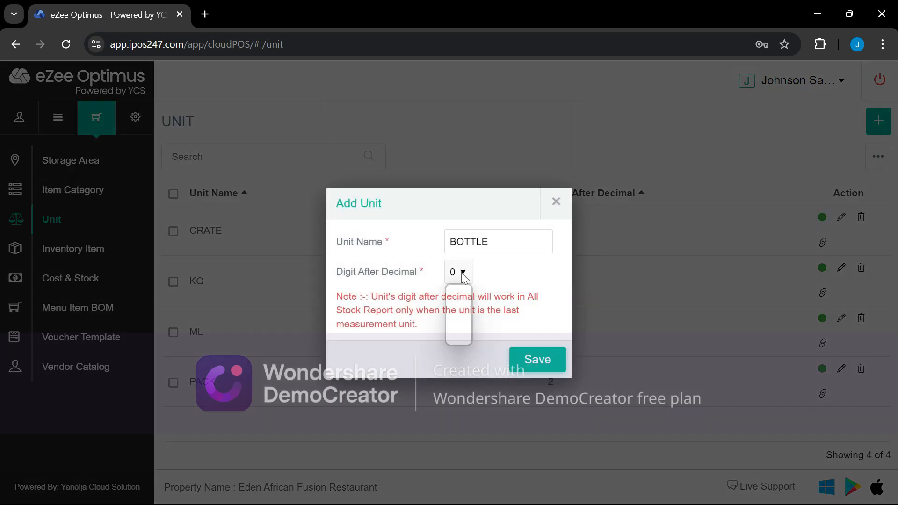
pyautogui.click(451, 312)
pyautogui.click(530, 358)
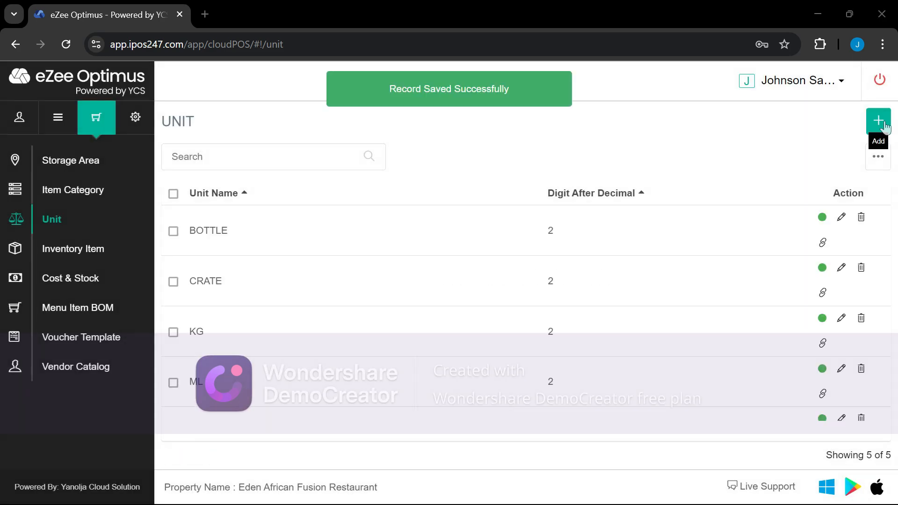
pyautogui.click(878, 121)
pyautogui.click(498, 241)
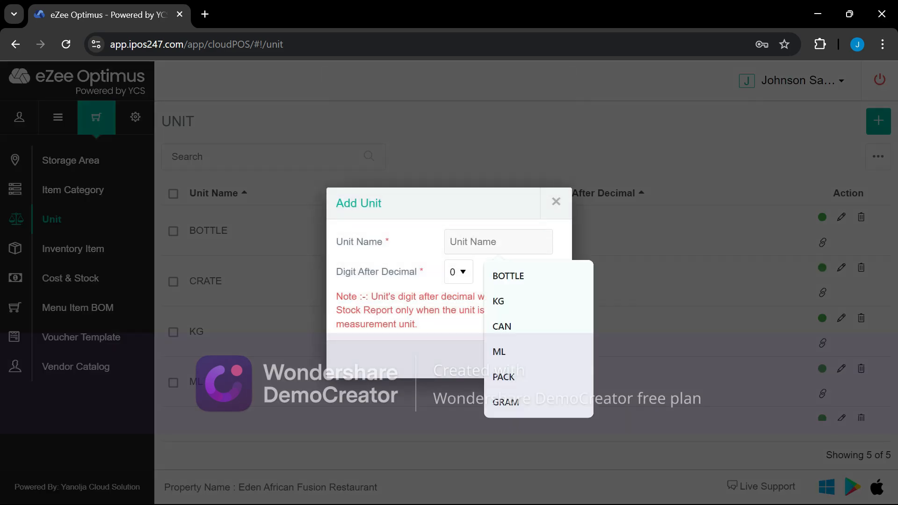
pyautogui.write('BAG')
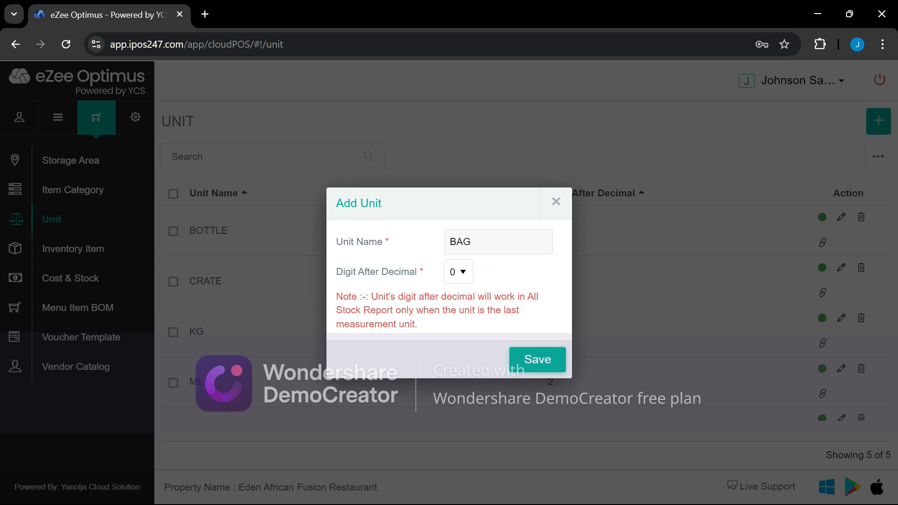
pyautogui.click(459, 272)
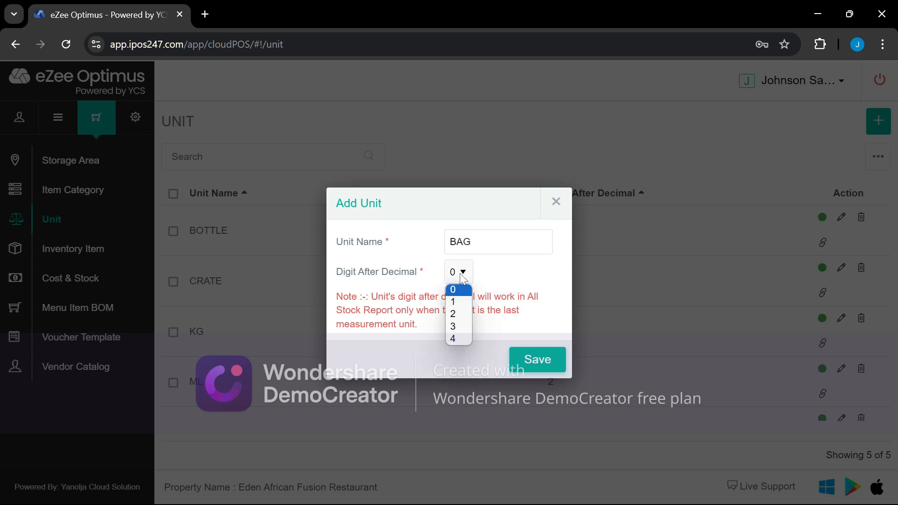
pyautogui.click(457, 314)
pyautogui.click(555, 371)
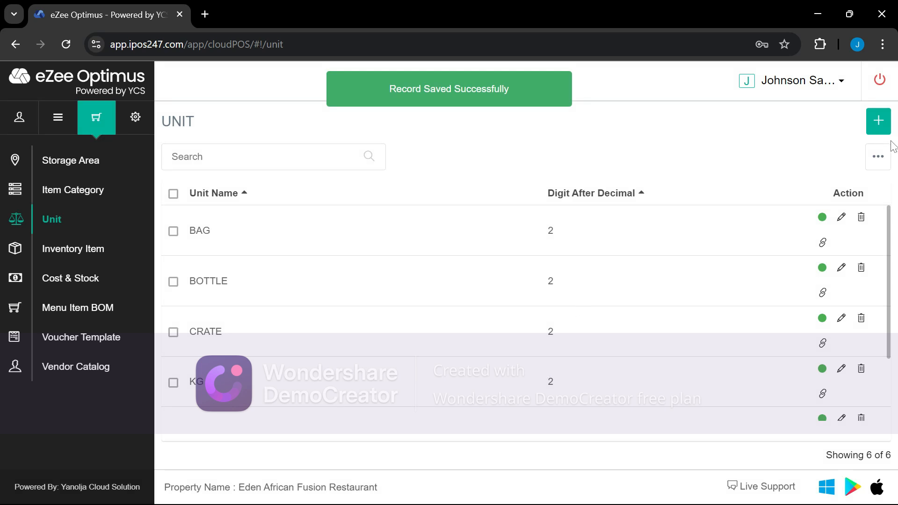
# Go to the Inventory Item page from the sidebar
pyautogui.click(87, 258)
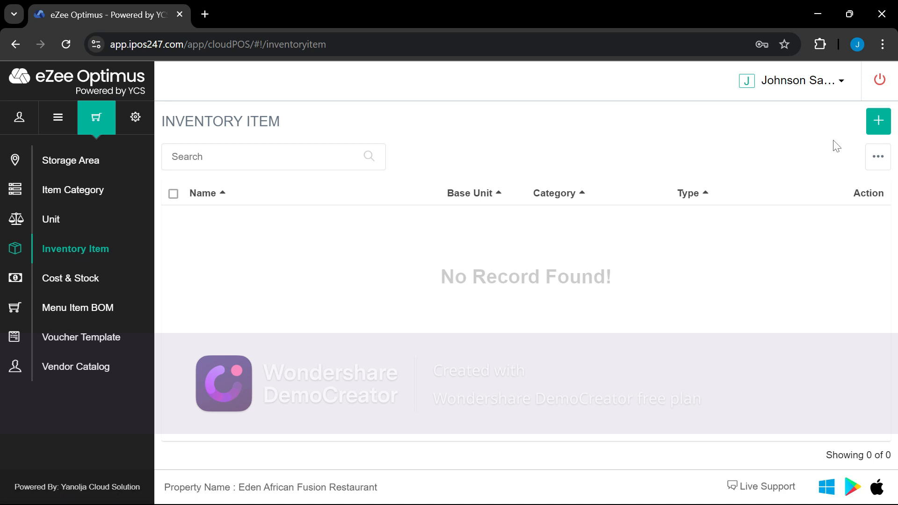
pyautogui.click(878, 121)
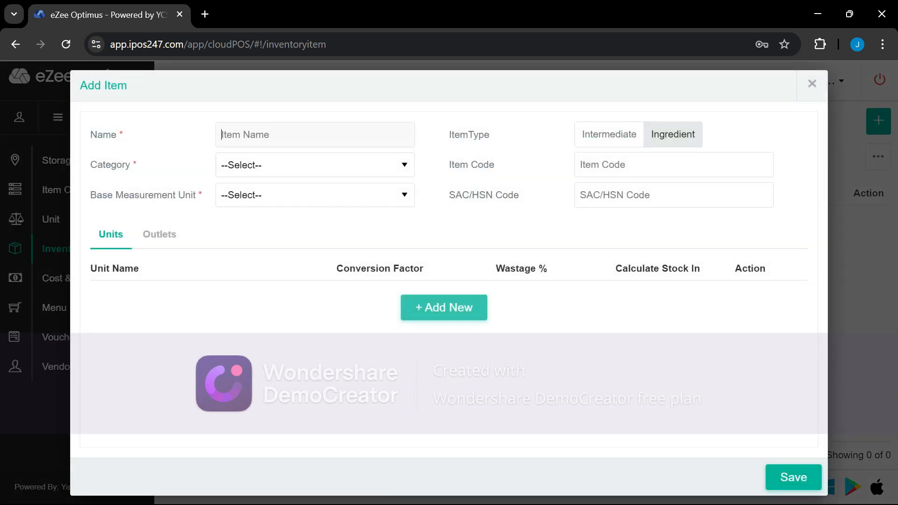
pyautogui.write('Basmati Rice')
pyautogui.click(243, 169)
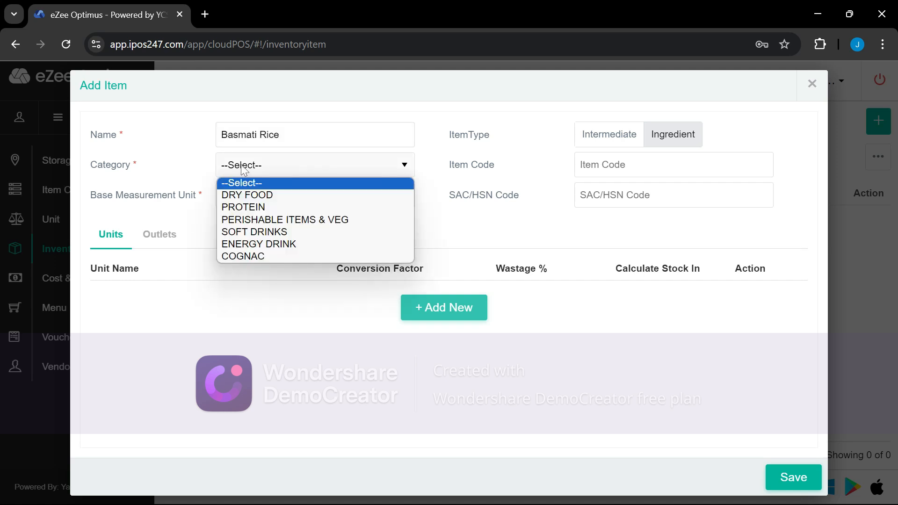
pyautogui.click(252, 195)
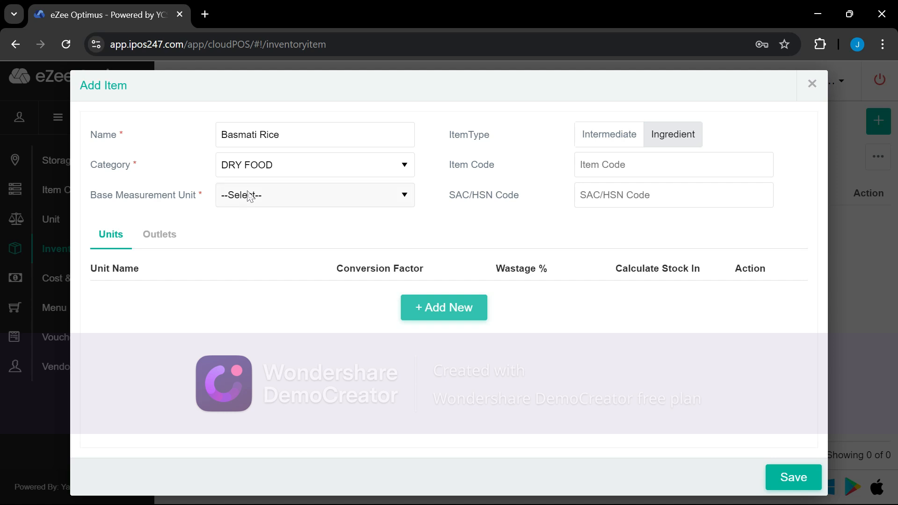
pyautogui.click(250, 195)
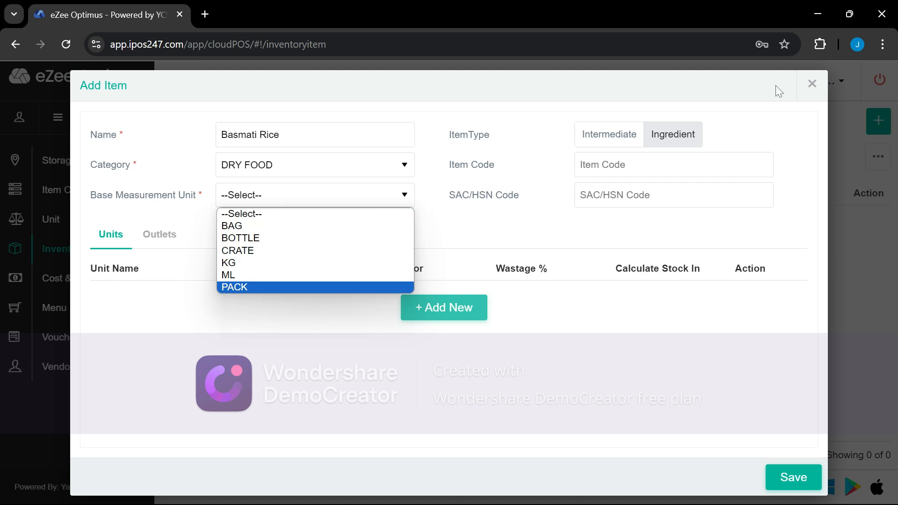
pyautogui.click(812, 84)
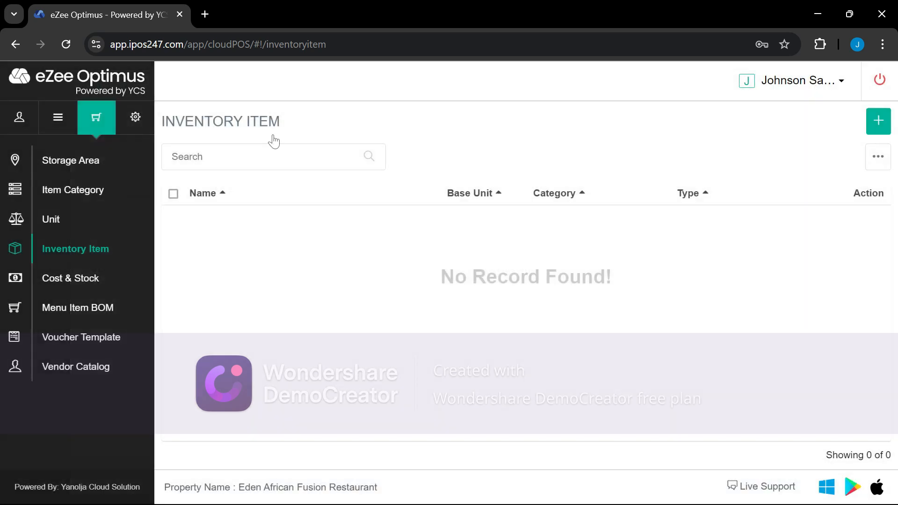
# Add a GRAM unit with 2 decimal digits, then return to Inventory Item
pyautogui.click(57, 223)
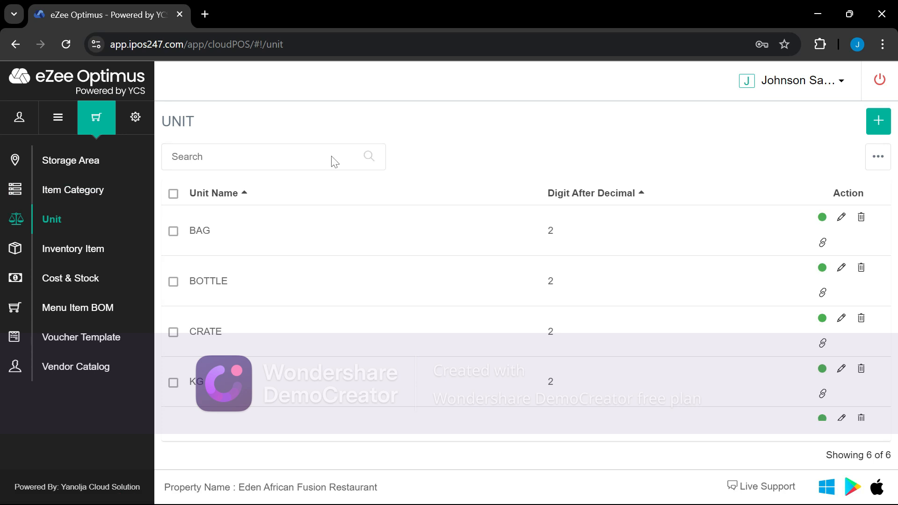
pyautogui.click(879, 125)
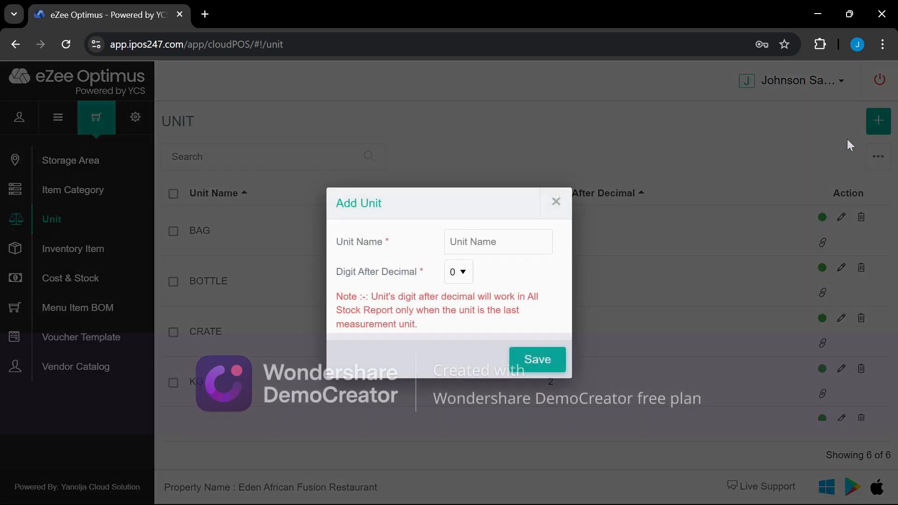
pyautogui.click(524, 240)
pyautogui.write('GRAM')
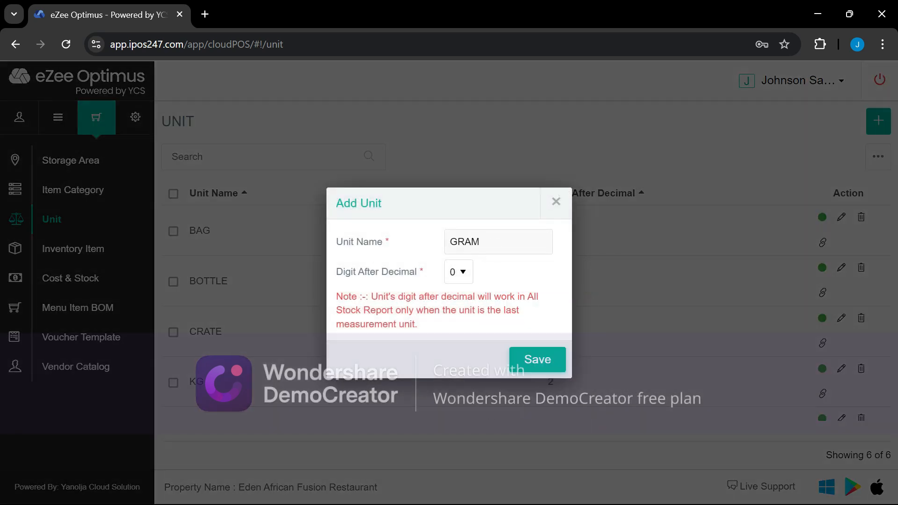
pyautogui.click(458, 272)
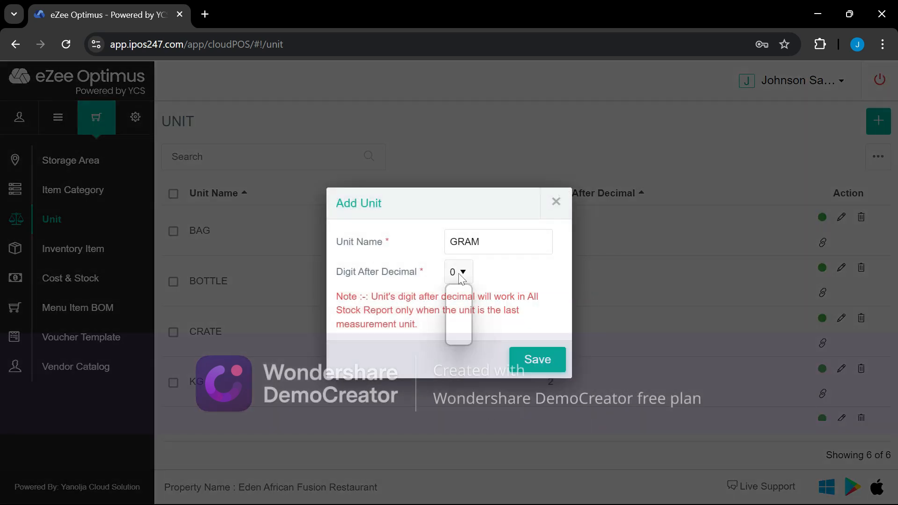
pyautogui.click(459, 314)
pyautogui.click(544, 368)
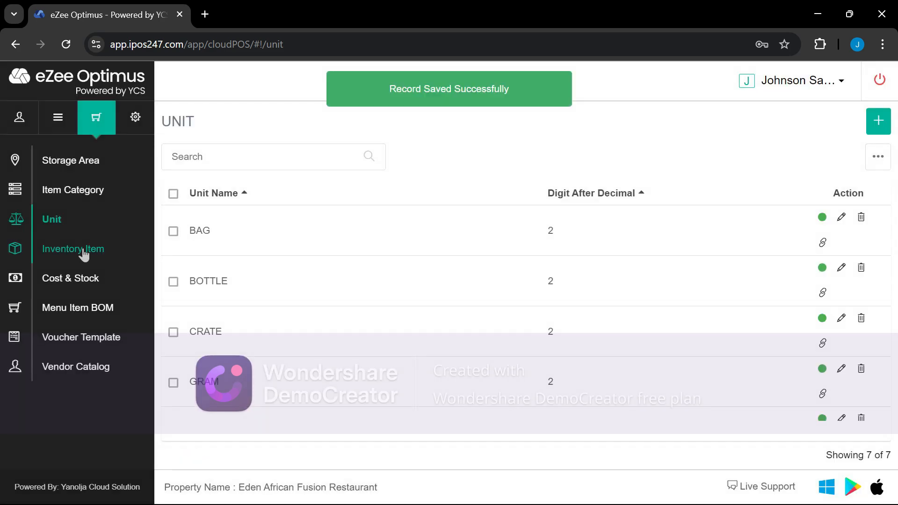
pyautogui.click(85, 254)
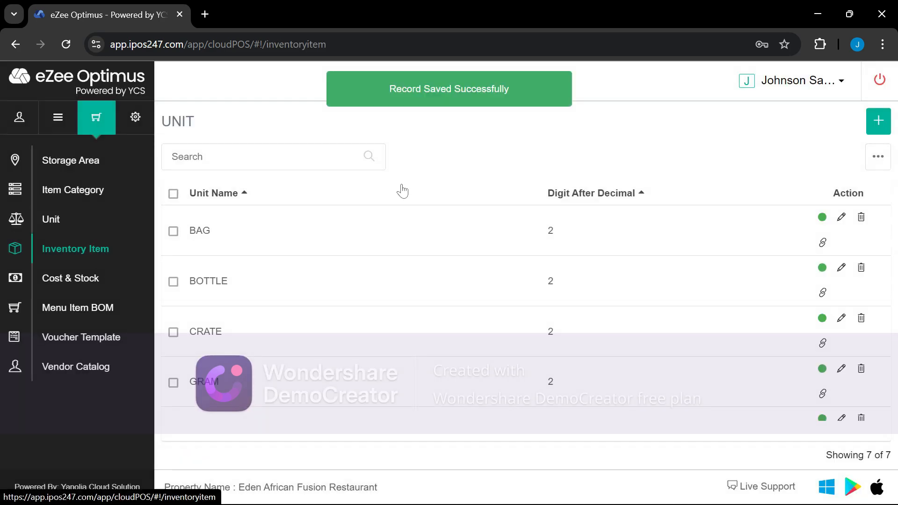
# Start a new Basmati Rice item with category DRY FOOD and base unit GRAM
pyautogui.click(878, 122)
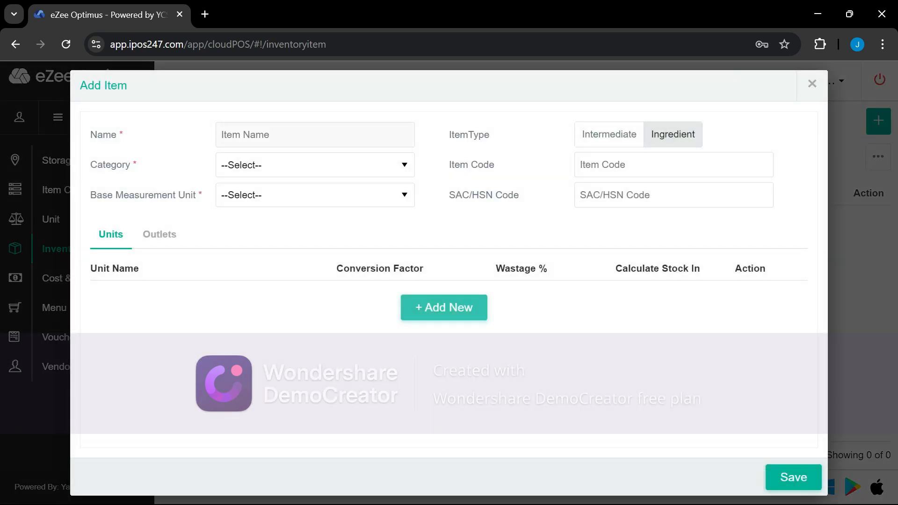
pyautogui.write('Basmati Rice')
pyautogui.click(243, 166)
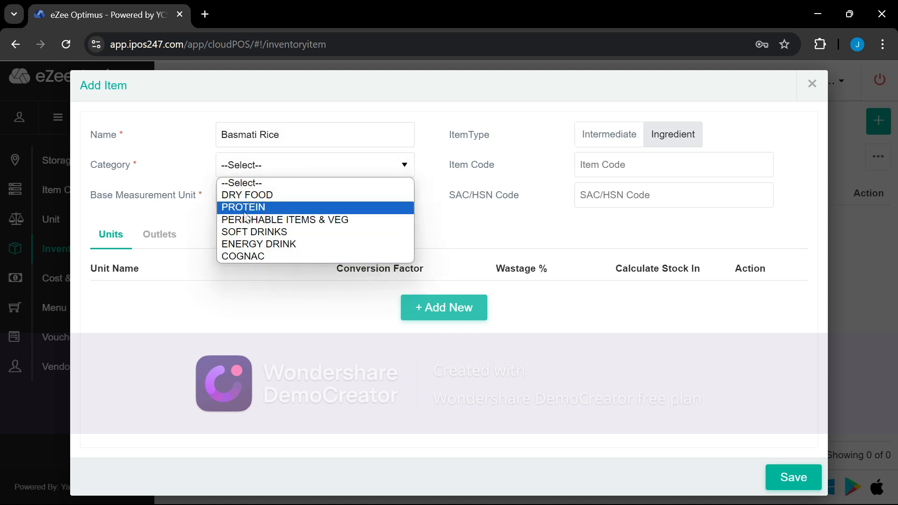
pyautogui.click(246, 195)
pyautogui.click(246, 196)
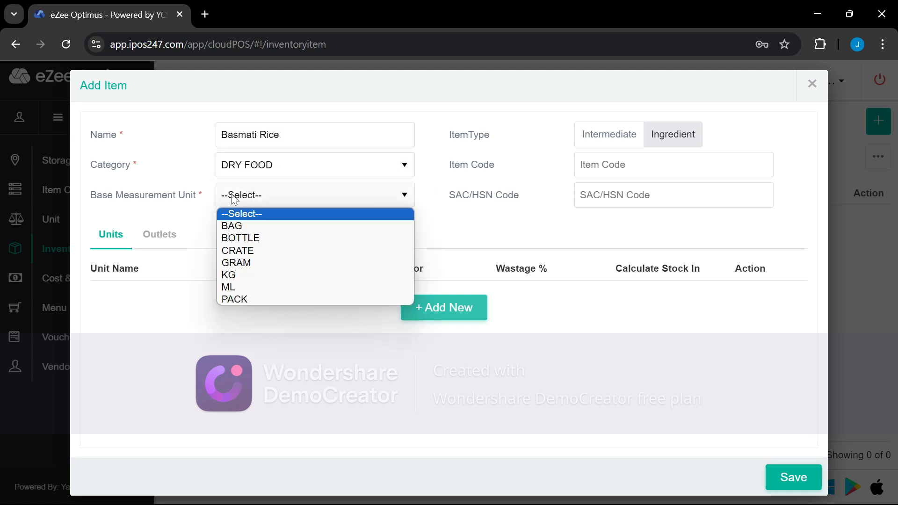
pyautogui.click(239, 263)
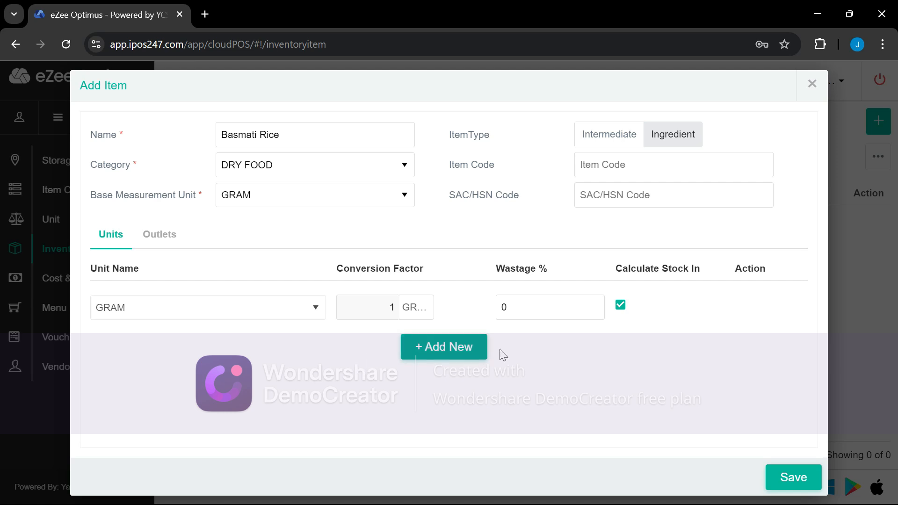
# Add a KG unit row with conversion factor 1000, counted in stock calculation
pyautogui.click(457, 351)
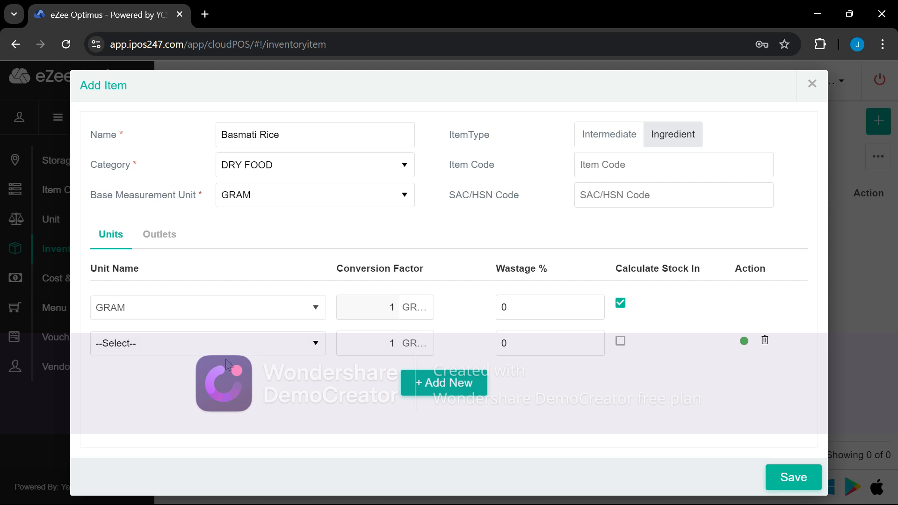
pyautogui.click(226, 343)
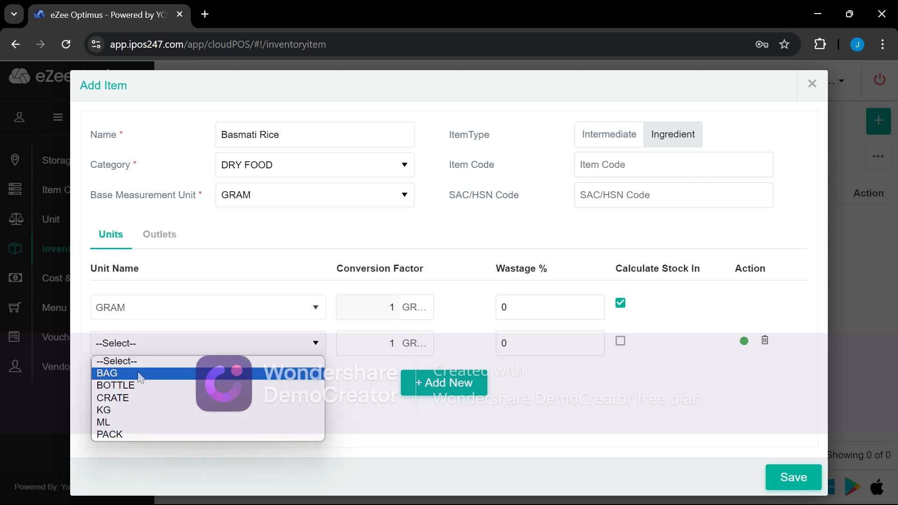
pyautogui.click(113, 411)
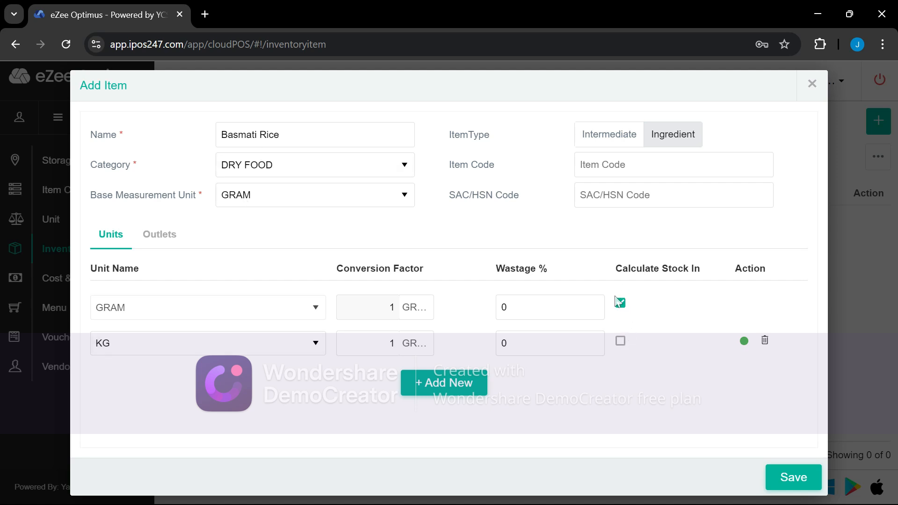
pyautogui.click(622, 343)
pyautogui.moveTo(384, 345); pyautogui.dragTo(424, 345)
pyautogui.write('1000')
# Add a third unit row, leaving its unit unselected
pyautogui.click(444, 391)
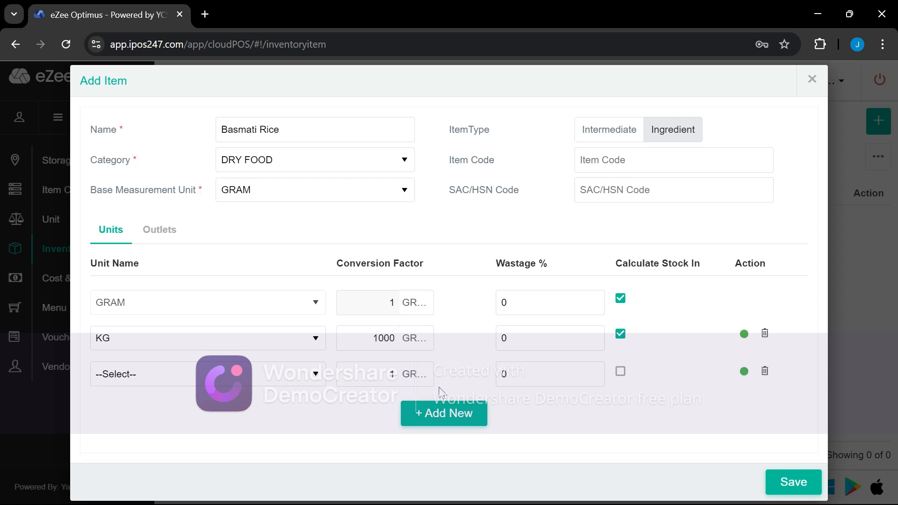
pyautogui.click(122, 376)
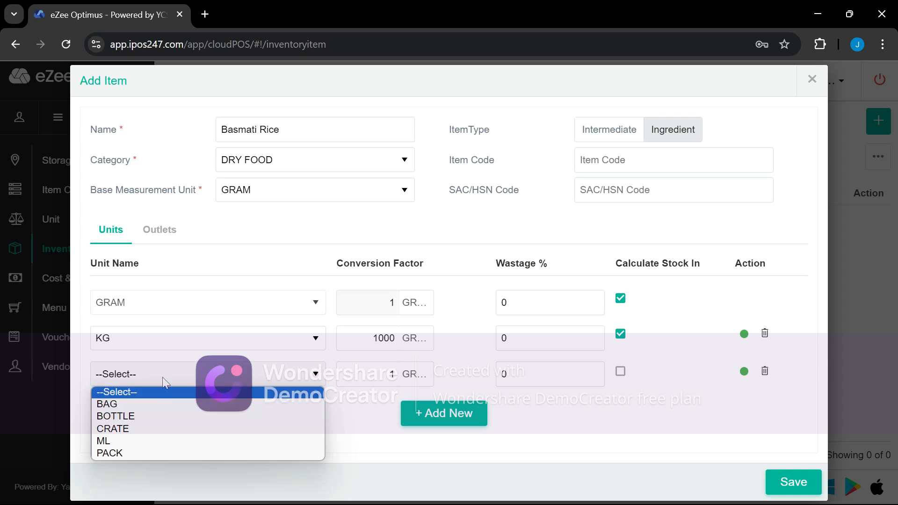
pyautogui.click(317, 132)
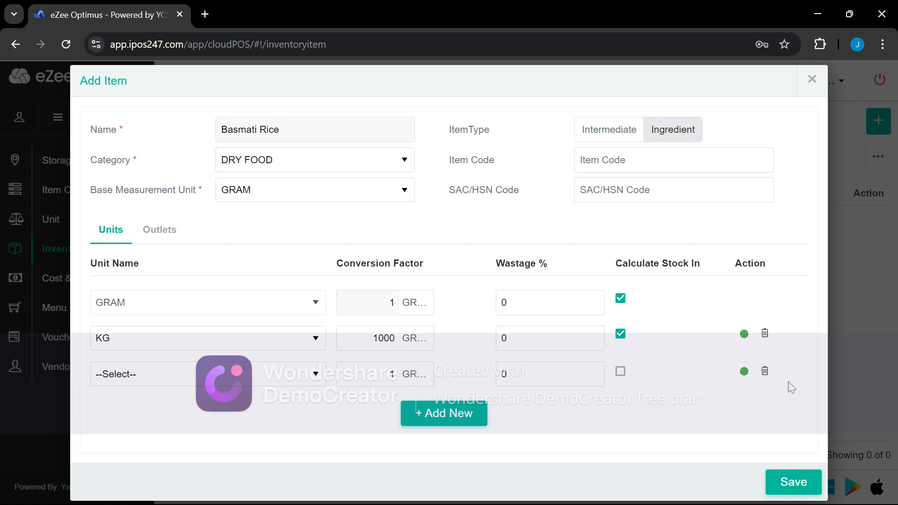
# Delete the blank third unit row so only GRAM and KG remain
pyautogui.click(765, 371)
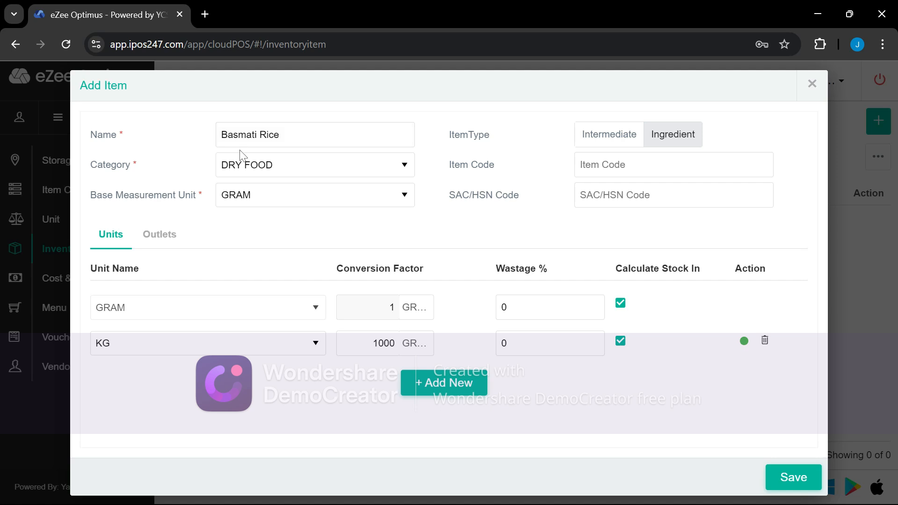
# Add outlet rows for Eden African Fusion Restaurant, CENTRAL STORE and KITCHEN STORE
pyautogui.click(166, 241)
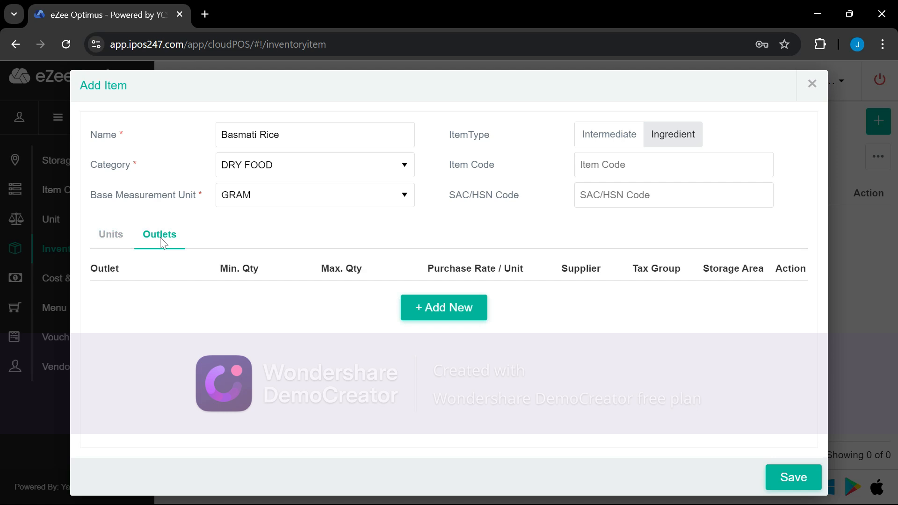
pyautogui.click(444, 311)
pyautogui.click(130, 308)
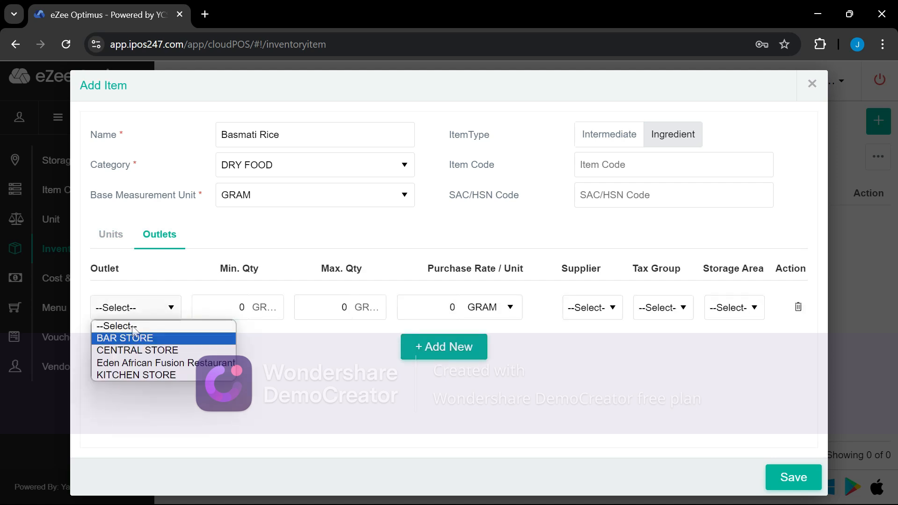
pyautogui.click(136, 364)
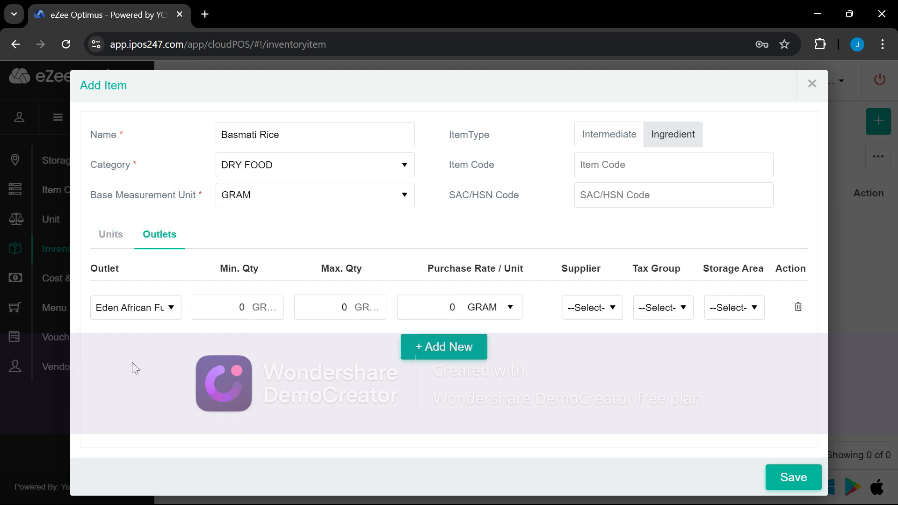
pyautogui.click(436, 348)
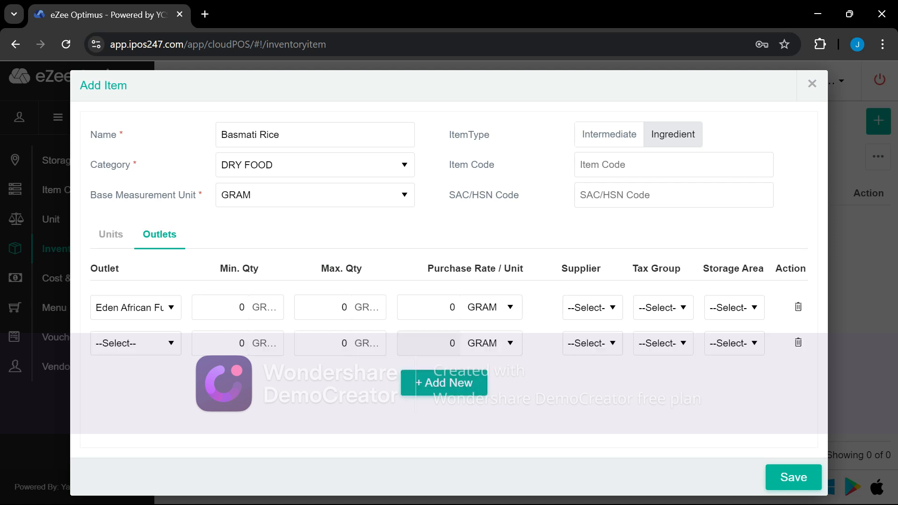
pyautogui.click(116, 351)
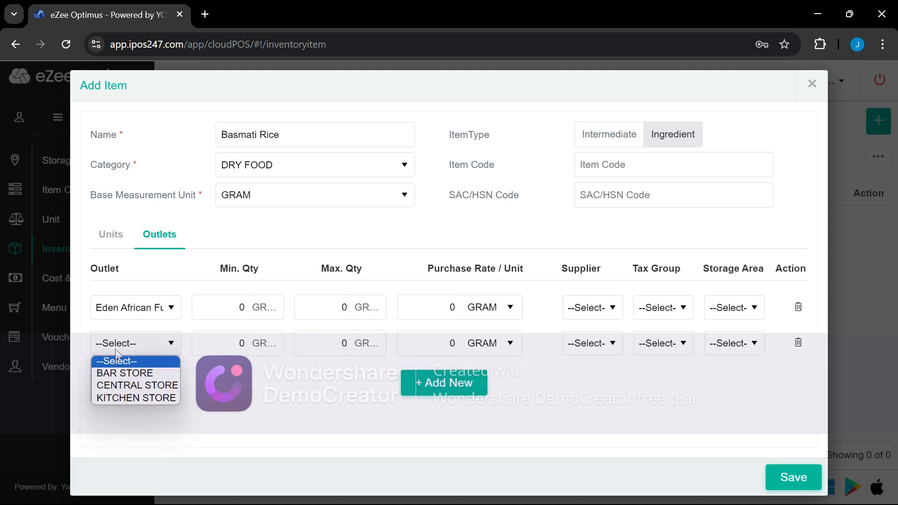
pyautogui.click(120, 385)
pyautogui.click(444, 382)
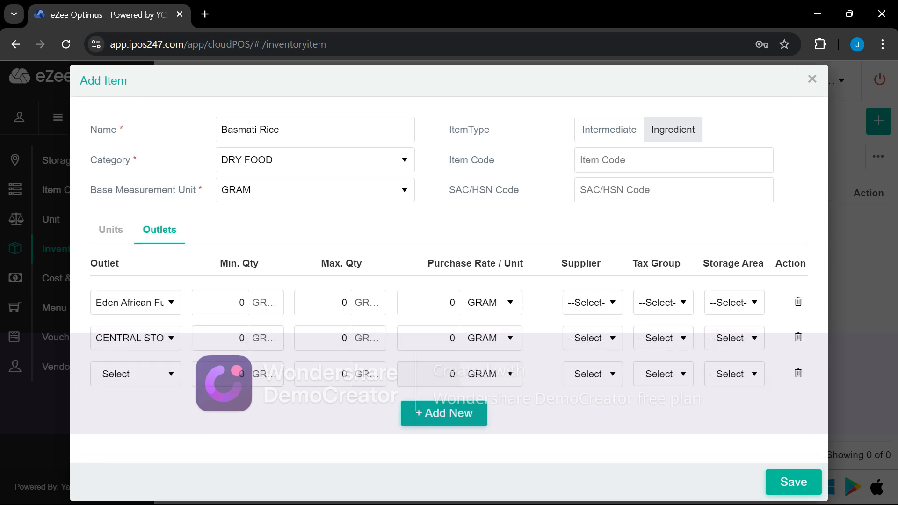
pyautogui.click(122, 378)
pyautogui.click(114, 406)
pyautogui.click(133, 383)
pyautogui.click(117, 416)
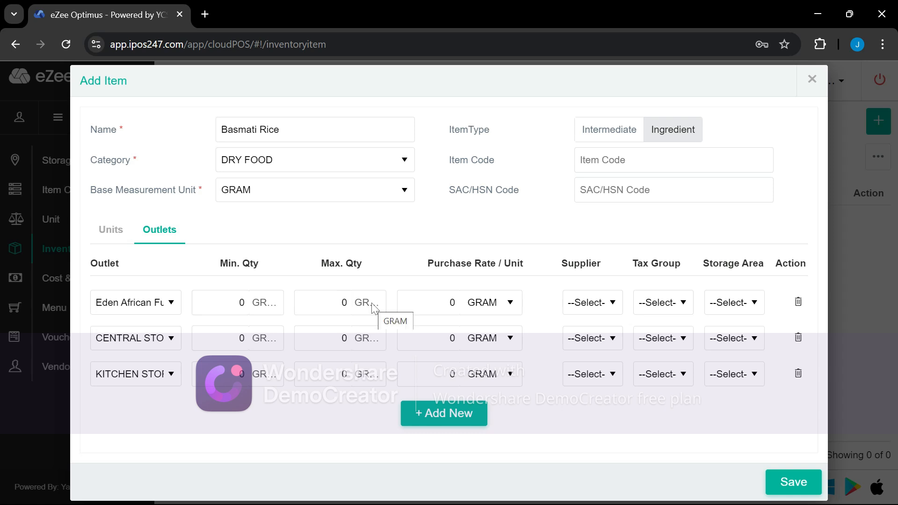
# Set the first outlet's minimum and maximum quantities to 0
pyautogui.click(259, 309)
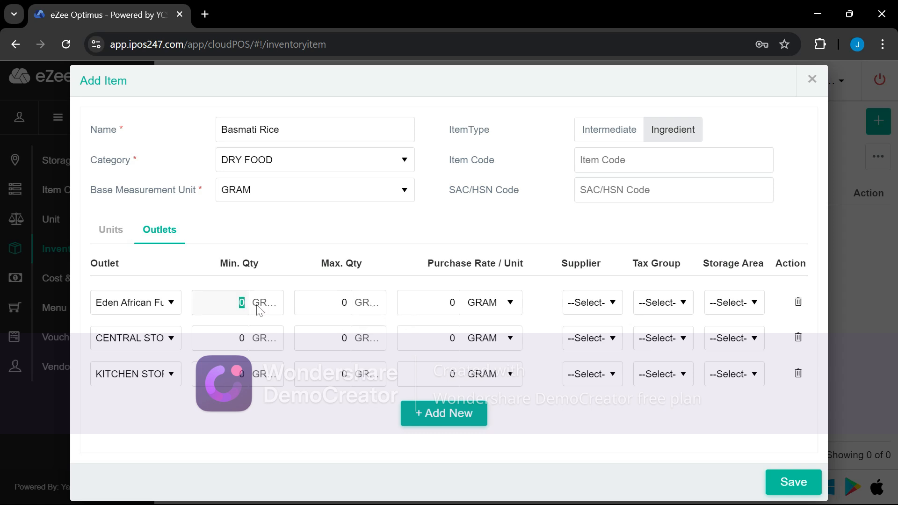
pyautogui.write('10000')
pyautogui.click(343, 303)
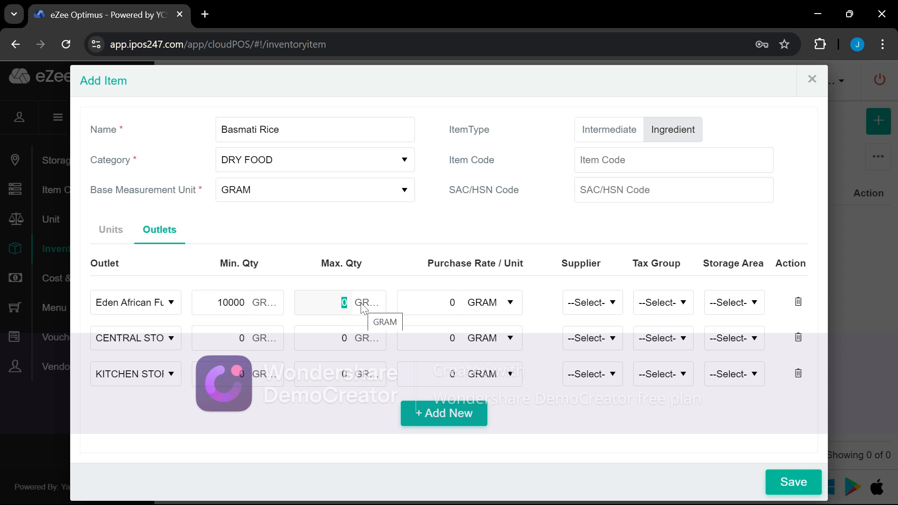
pyautogui.write('500')
pyautogui.press('BackSpace')
pyautogui.write('000')
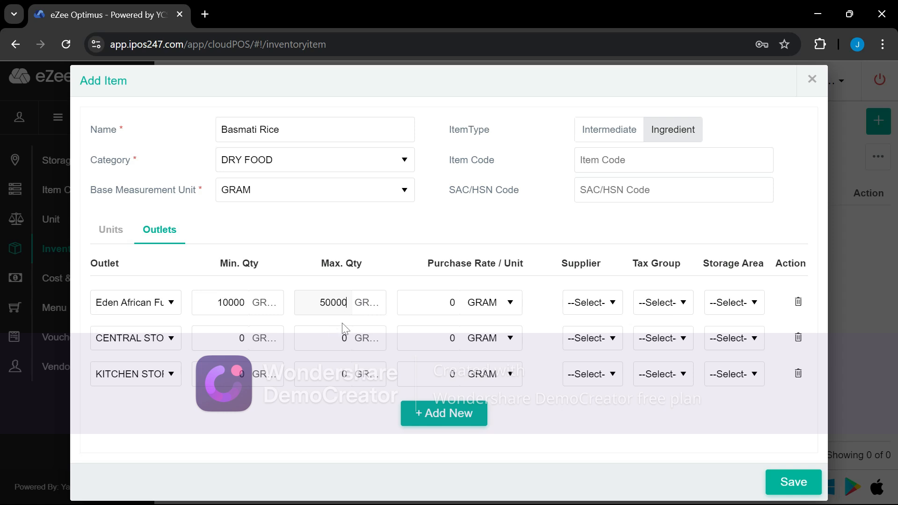
pyautogui.moveTo(217, 302); pyautogui.dragTo(260, 307)
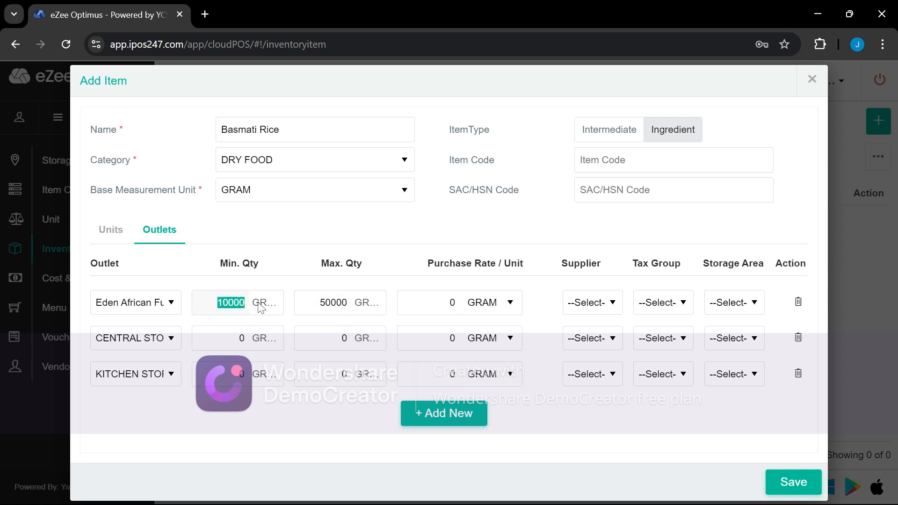
pyautogui.write('0')
pyautogui.press('Tab')
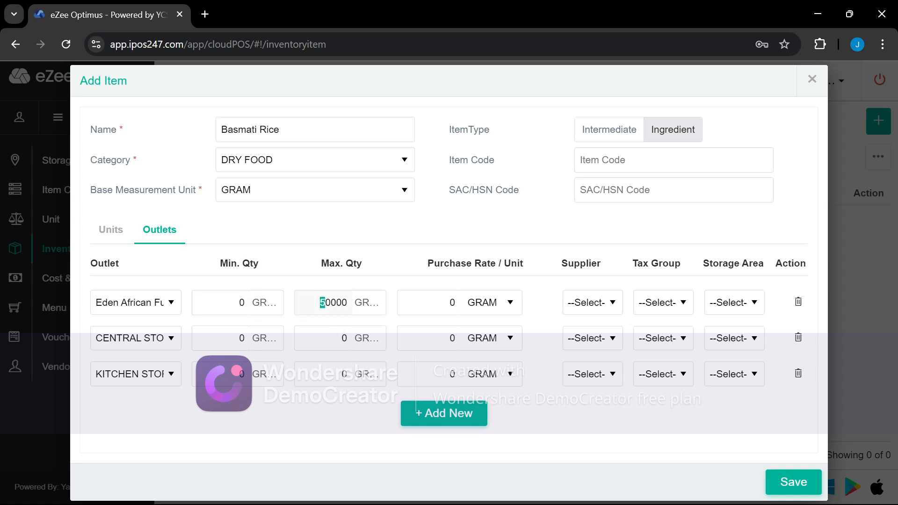
pyautogui.moveTo(325, 303); pyautogui.dragTo(358, 300)
pyautogui.write('0')
# Set CENTRAL STORE to 10000/50000 grams and KITCHEN STORE to 5000/15000 grams
pyautogui.moveTo(233, 339); pyautogui.dragTo(260, 339)
pyautogui.write('10000')
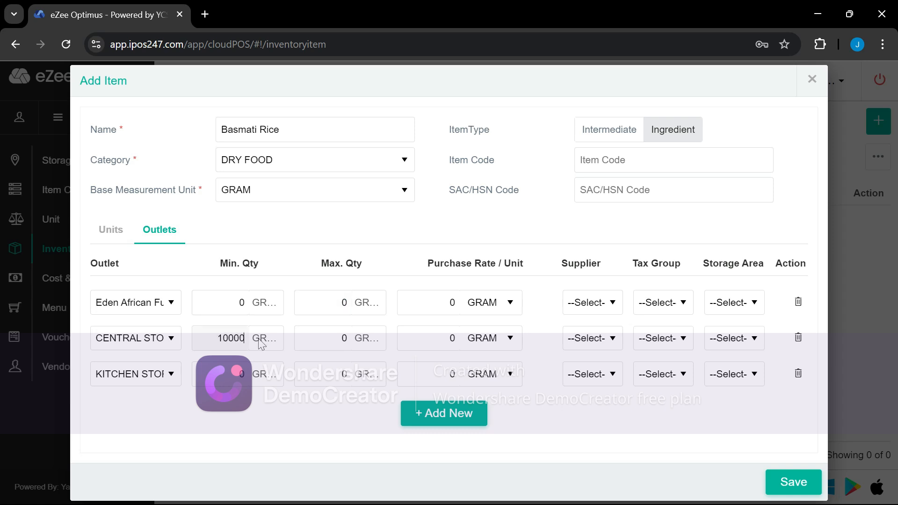
pyautogui.moveTo(332, 338); pyautogui.dragTo(390, 344)
pyautogui.write('50000')
pyautogui.click(241, 374)
pyautogui.write('1')
pyautogui.press('BackSpace')
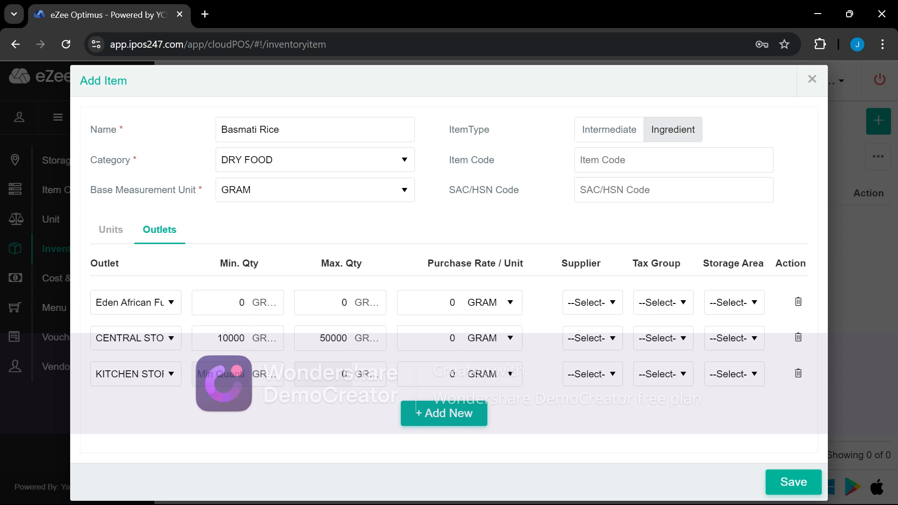
pyautogui.write('5')
pyautogui.press('Tab')
pyautogui.write('15000')
pyautogui.click(613, 345)
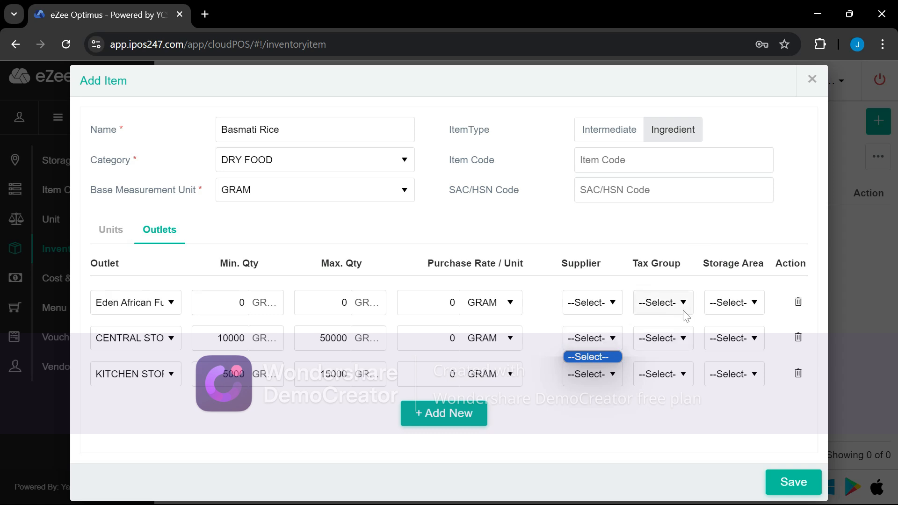
# Check the supplier and storage area choices and review the units table
pyautogui.click(737, 308)
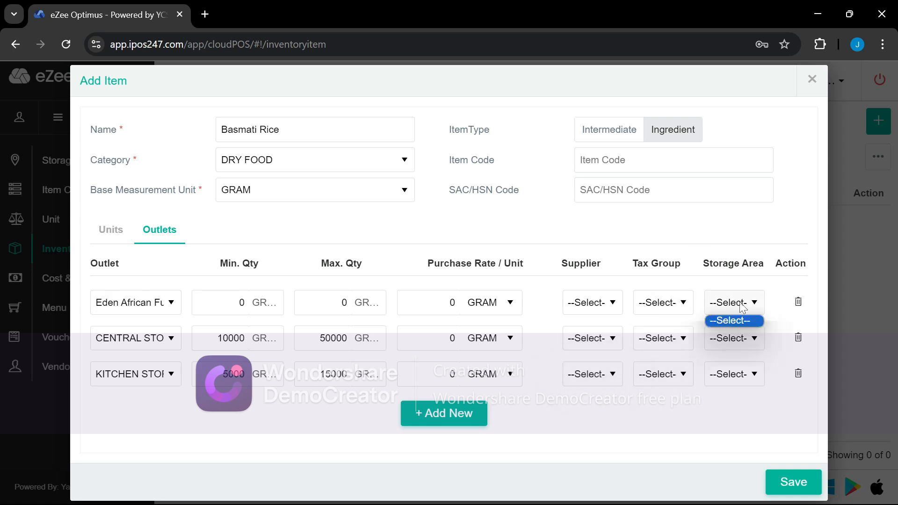
pyautogui.click(742, 307)
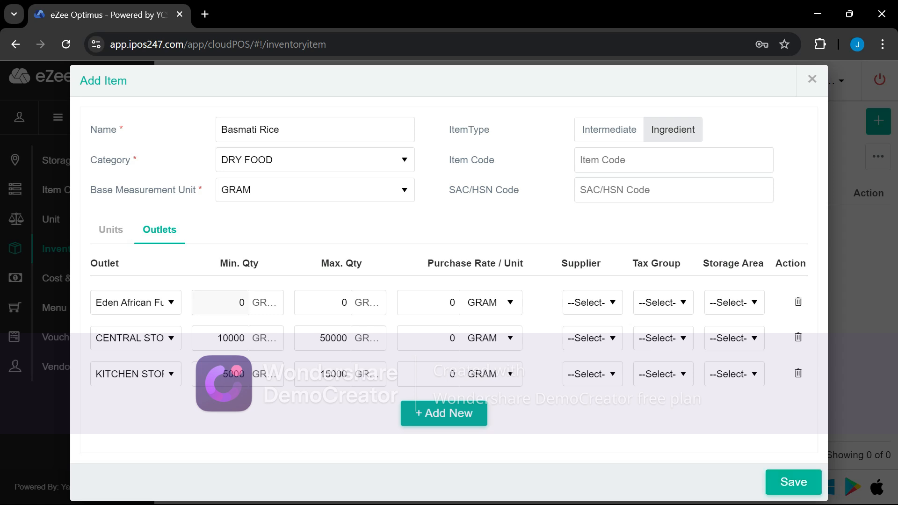
pyautogui.click(114, 233)
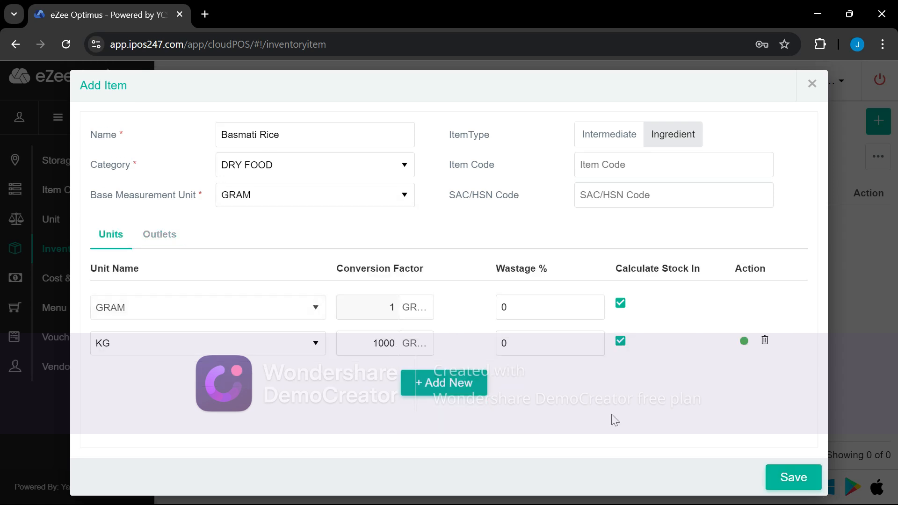
pyautogui.click(166, 239)
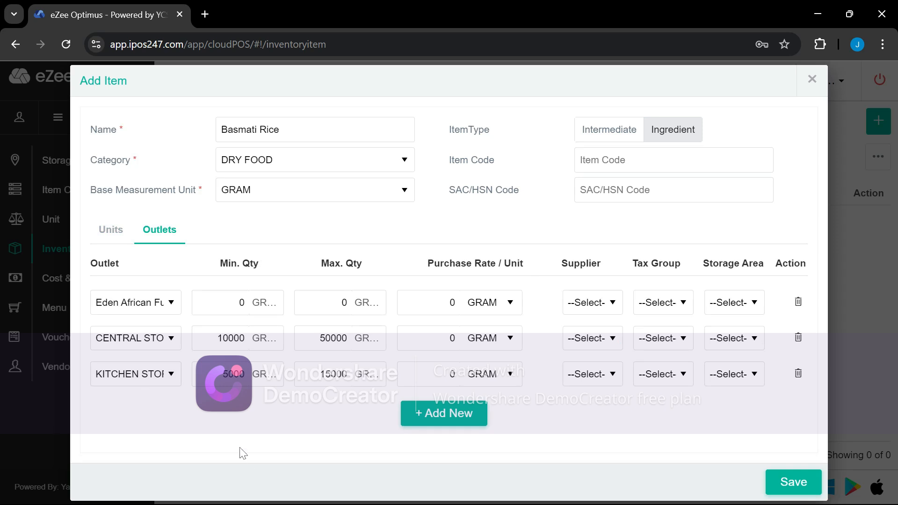
# Discard a spare fourth outlet row and save Basmati Rice
pyautogui.click(433, 413)
pyautogui.click(140, 408)
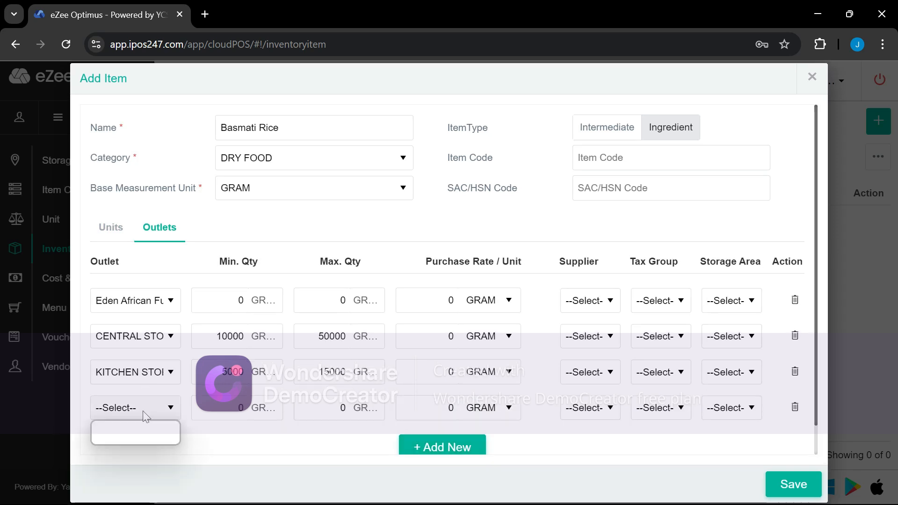
pyautogui.click(794, 406)
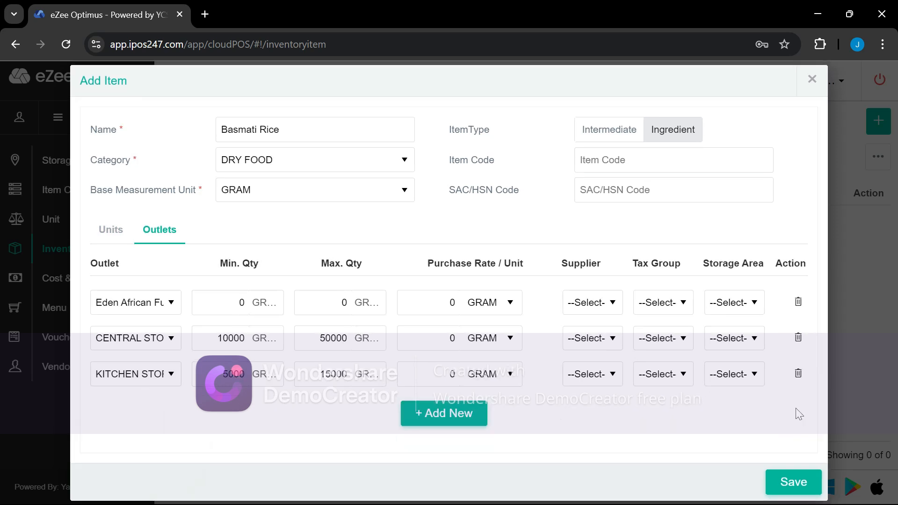
pyautogui.click(803, 489)
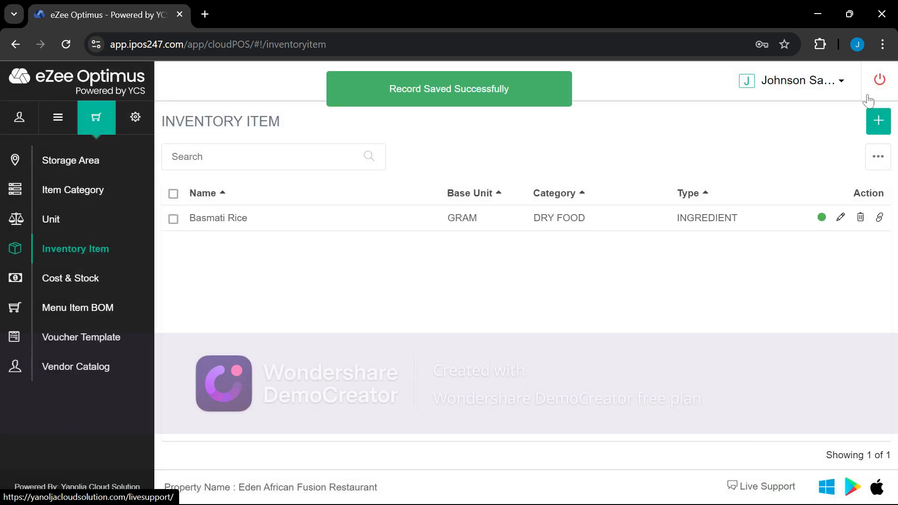
pyautogui.click(883, 129)
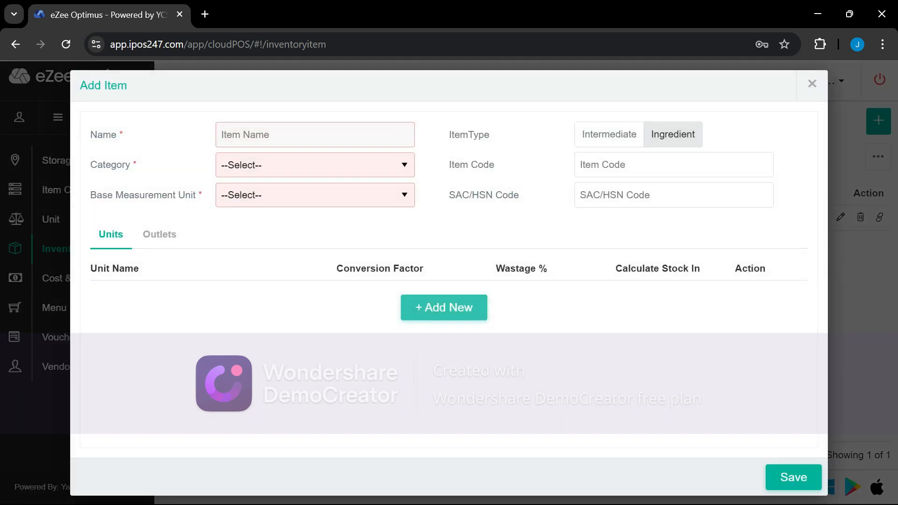
# Name the new item Pet Coke, with category SOFT DRINKS and base unit ML
pyautogui.write('Can')
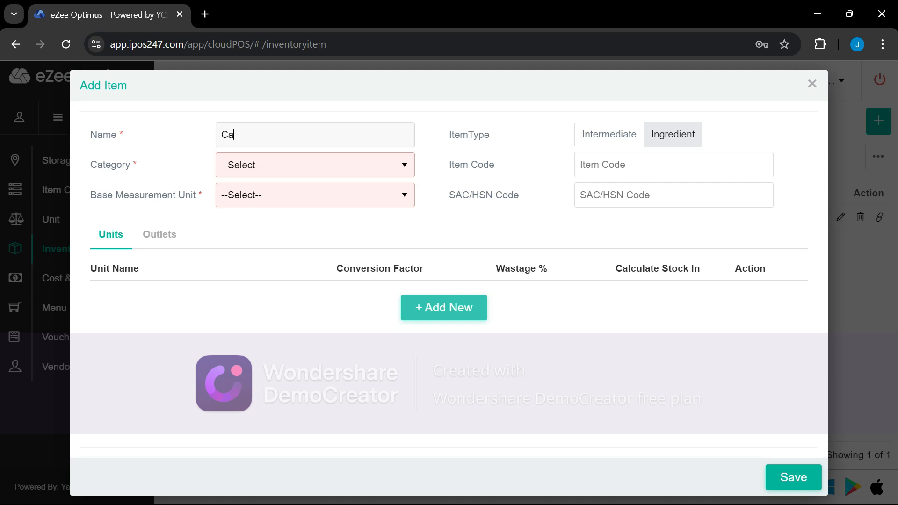
pyautogui.press('BackSpace')
pyautogui.press('BackSpace')
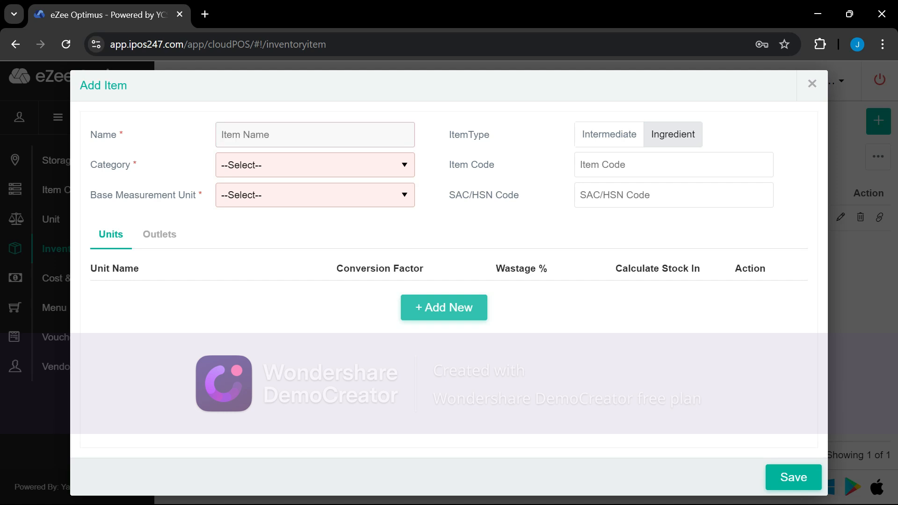
pyautogui.write('Pet ')
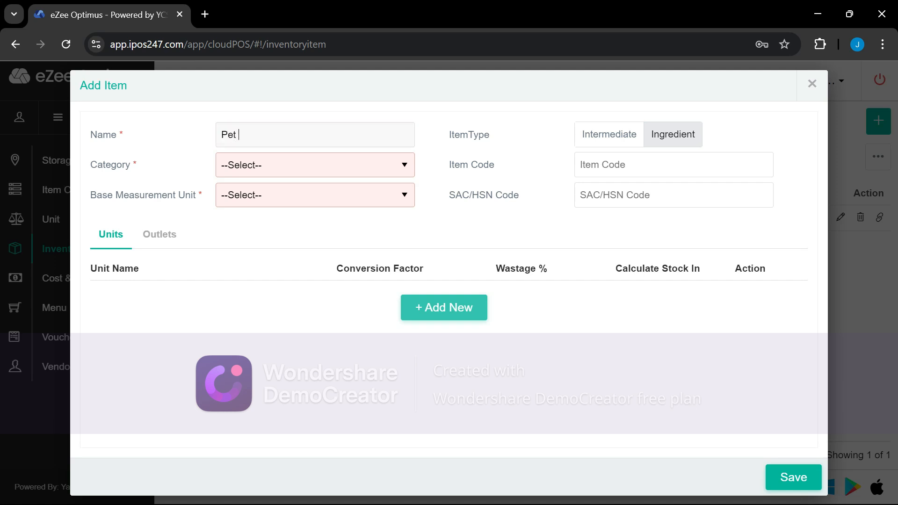
pyautogui.write('Coke')
pyautogui.click(270, 165)
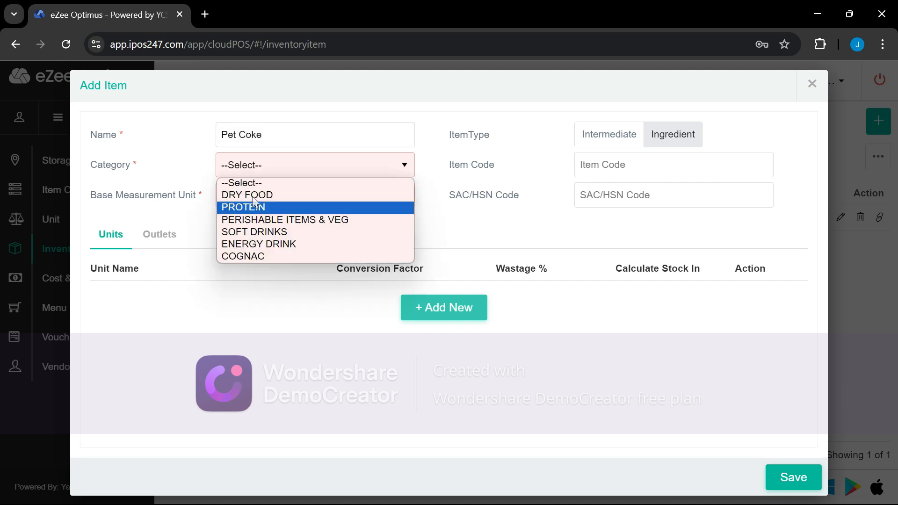
pyautogui.click(255, 234)
pyautogui.click(251, 200)
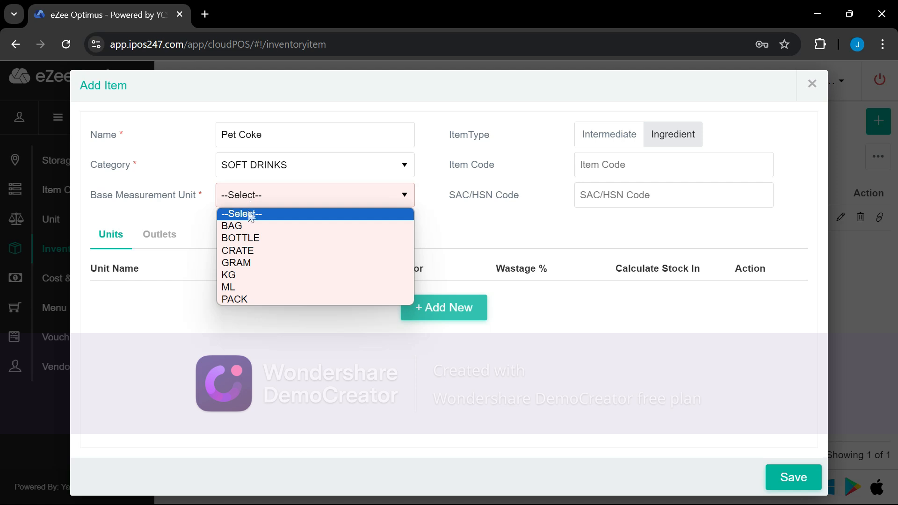
pyautogui.click(231, 288)
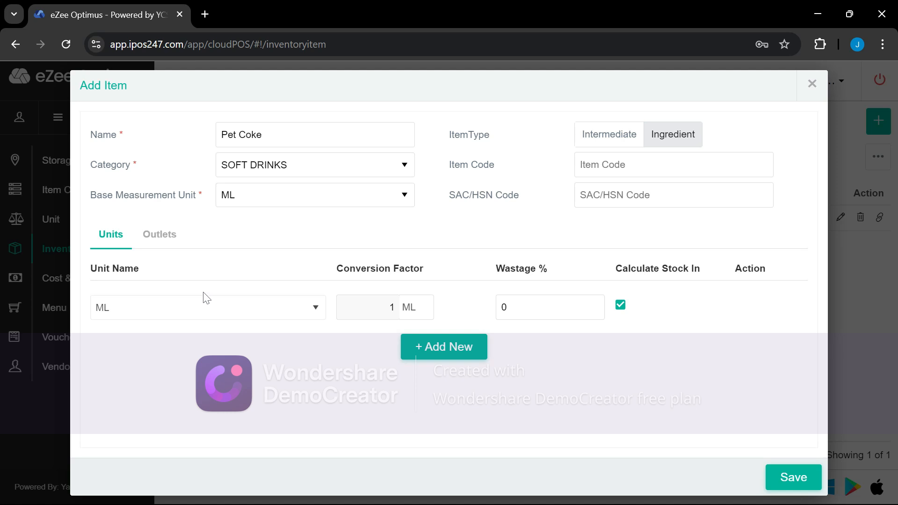
# Add a BOTTLE unit equal to 50 ML, included in stock calculation
pyautogui.click(407, 346)
pyautogui.click(260, 341)
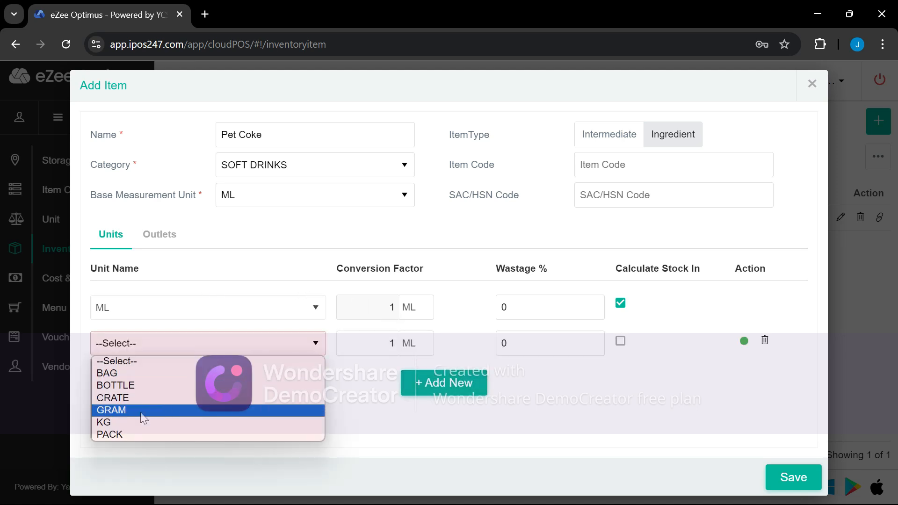
pyautogui.click(128, 386)
pyautogui.click(400, 346)
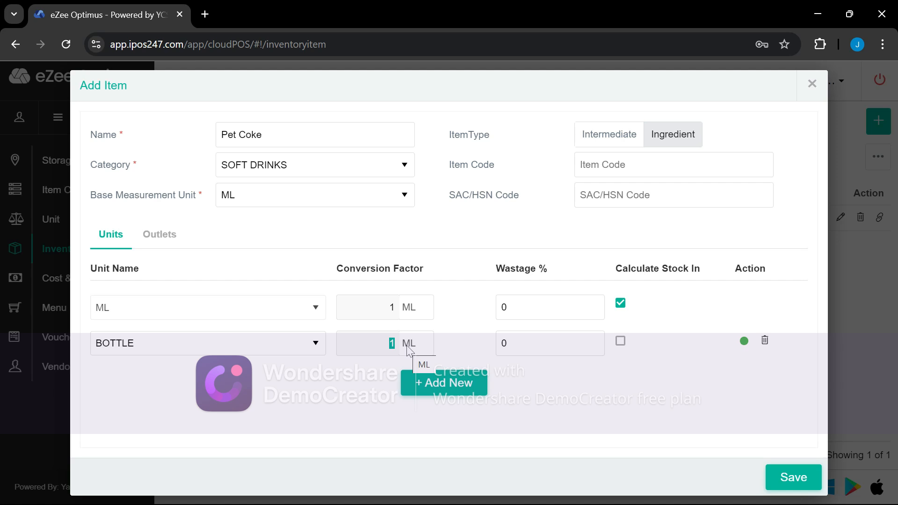
pyautogui.write('50')
pyautogui.click(620, 341)
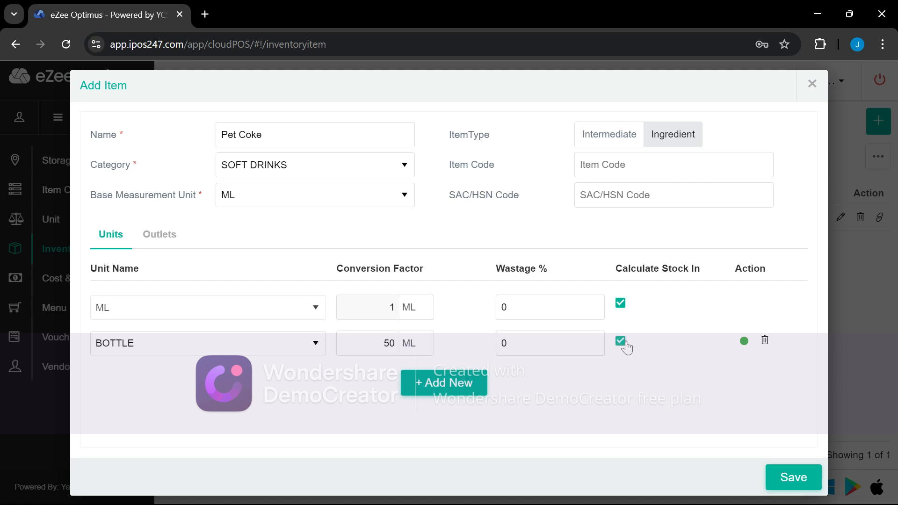
pyautogui.click(158, 238)
# Give Pet Coke outlets Eden African Fusion, CENTRAL STORE and BAR STORE, then save it
pyautogui.click(437, 310)
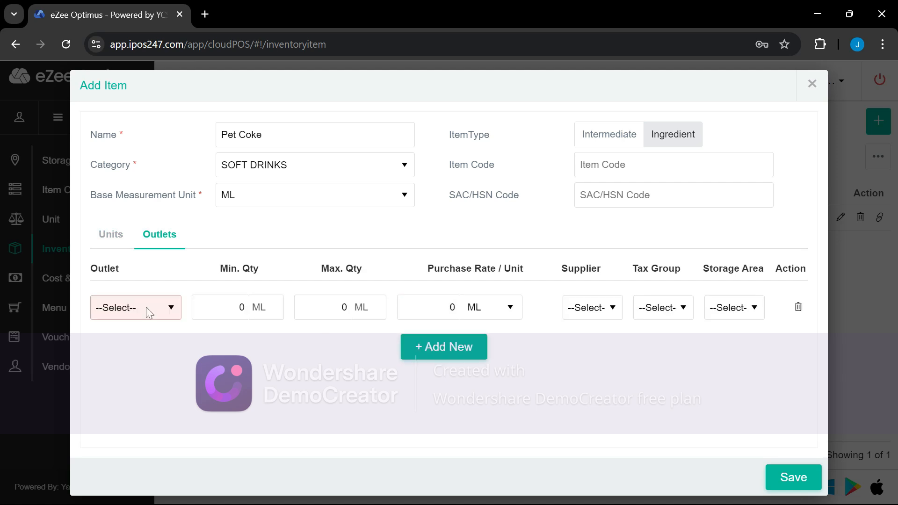
pyautogui.click(138, 304)
pyautogui.click(154, 364)
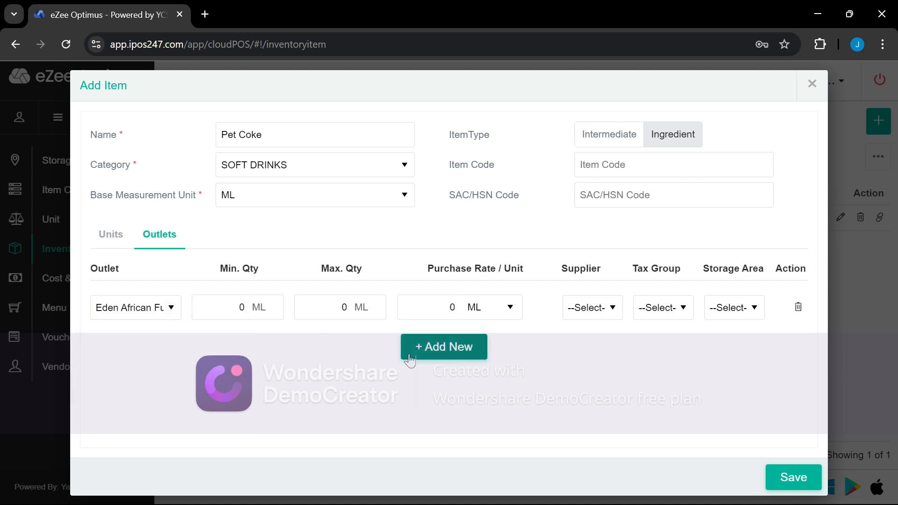
pyautogui.click(414, 347)
pyautogui.click(154, 351)
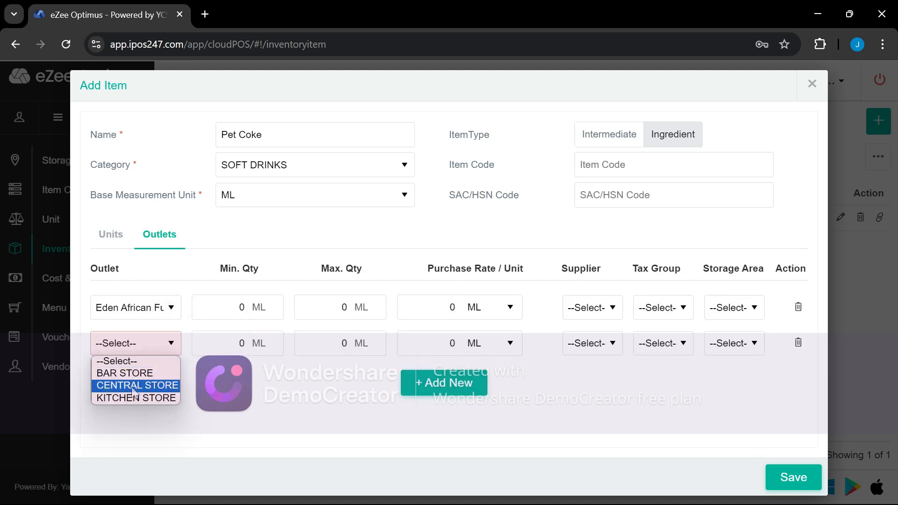
pyautogui.click(150, 384)
pyautogui.click(428, 382)
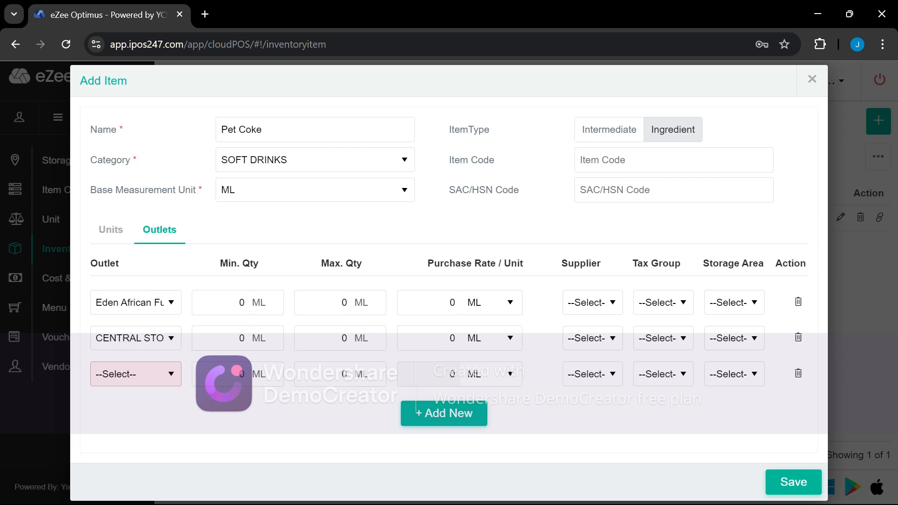
pyautogui.click(110, 389)
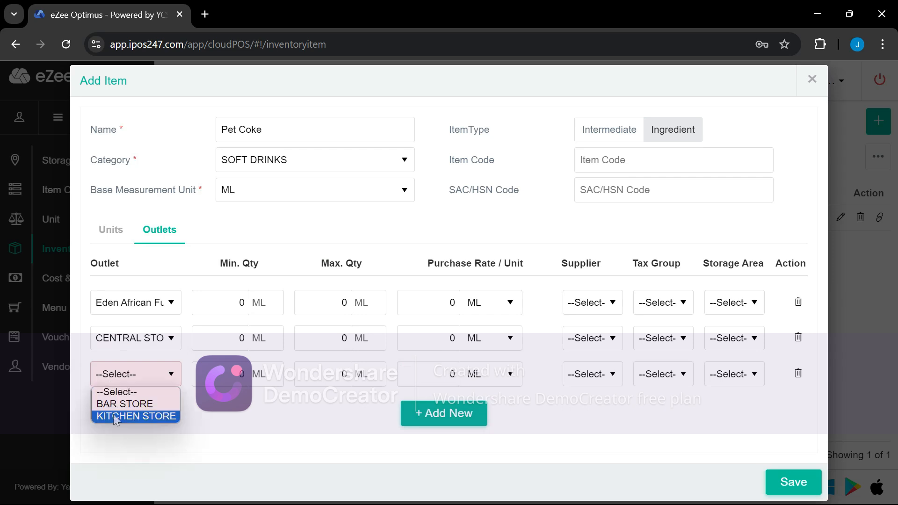
pyautogui.click(114, 405)
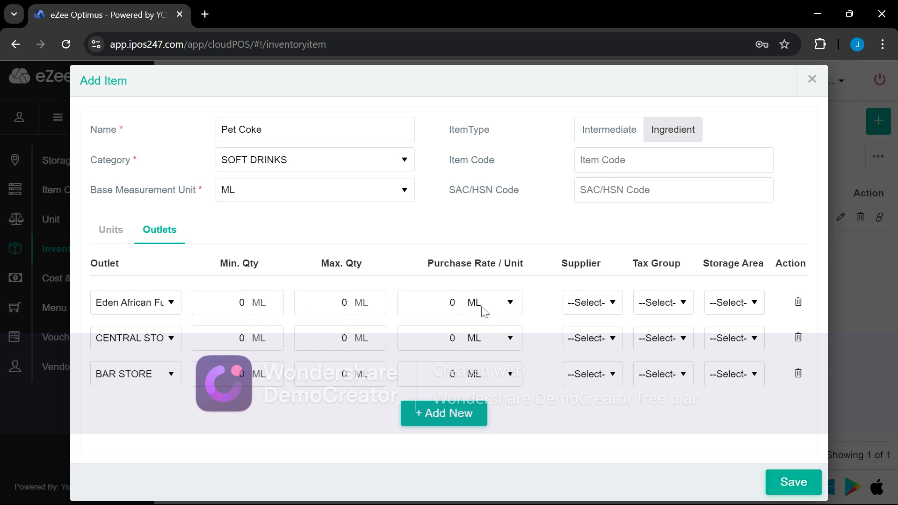
pyautogui.click(800, 486)
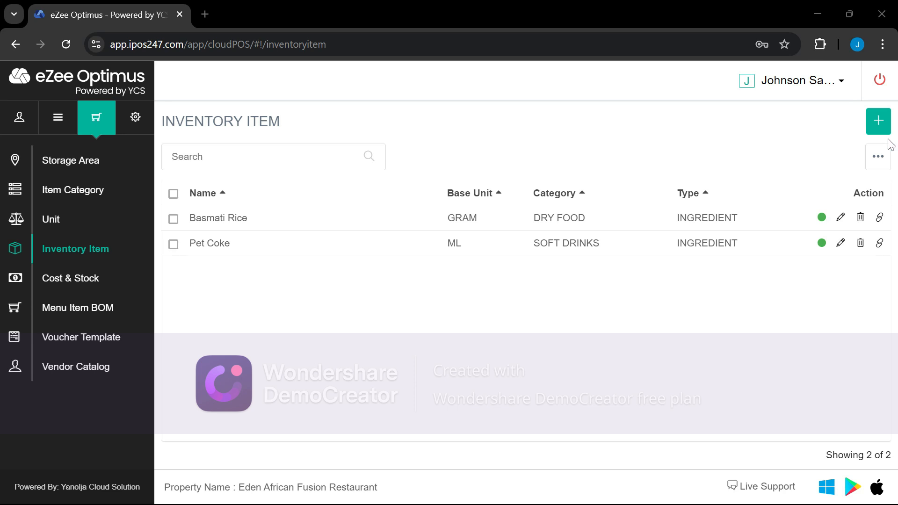
# Export new-only items to InventoryItem_20240817140632.xlsx and confirm the download finished
pyautogui.click(888, 164)
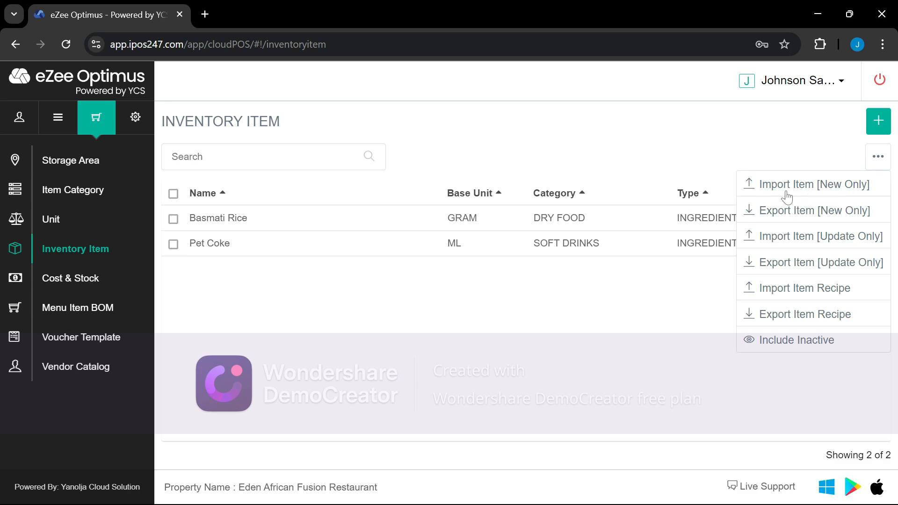
pyautogui.click(779, 219)
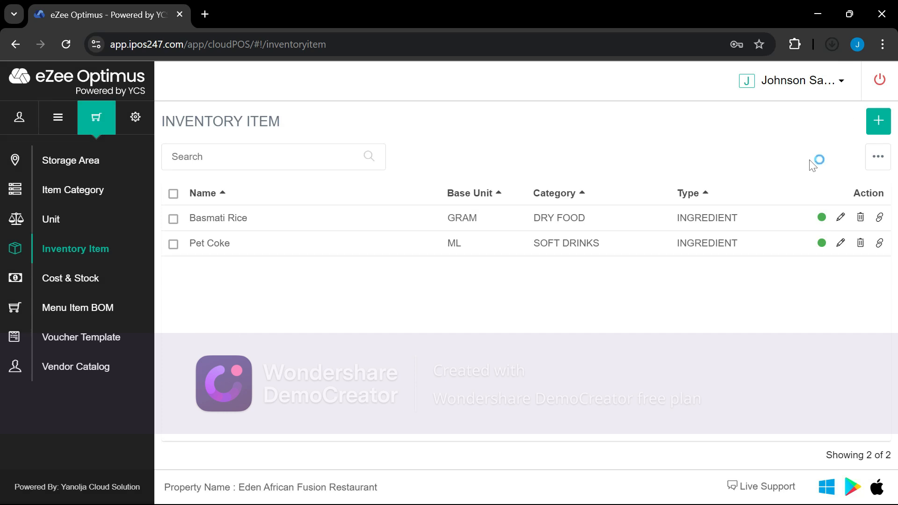
pyautogui.click(831, 45)
# Open InventoryItem_20240817140632.xlsx, enable editing, and widen column C so SOFT DRINKS fits
pyautogui.click(700, 90)
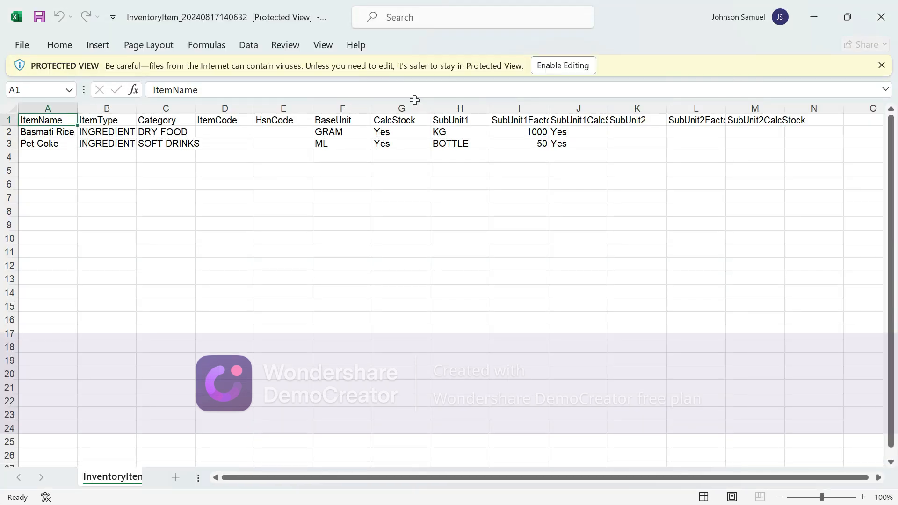
pyautogui.click(569, 70)
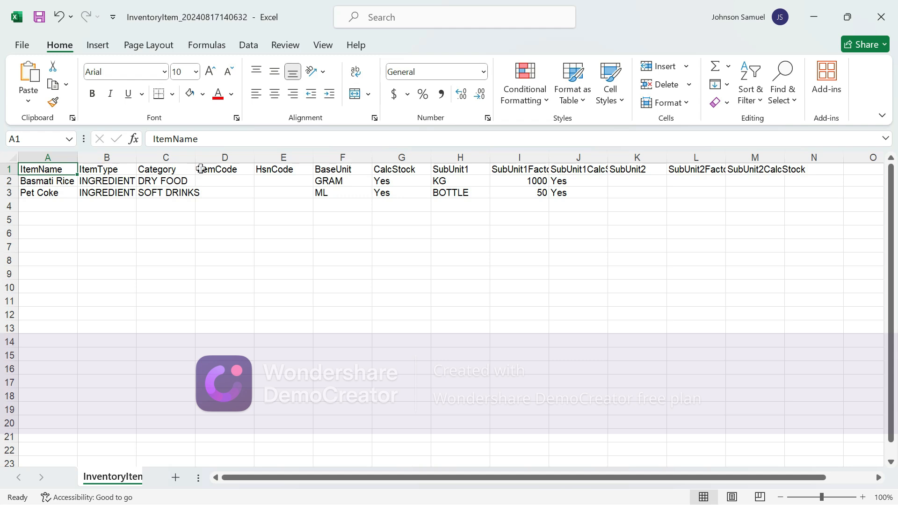
pyautogui.moveTo(197, 163); pyautogui.dragTo(211, 162)
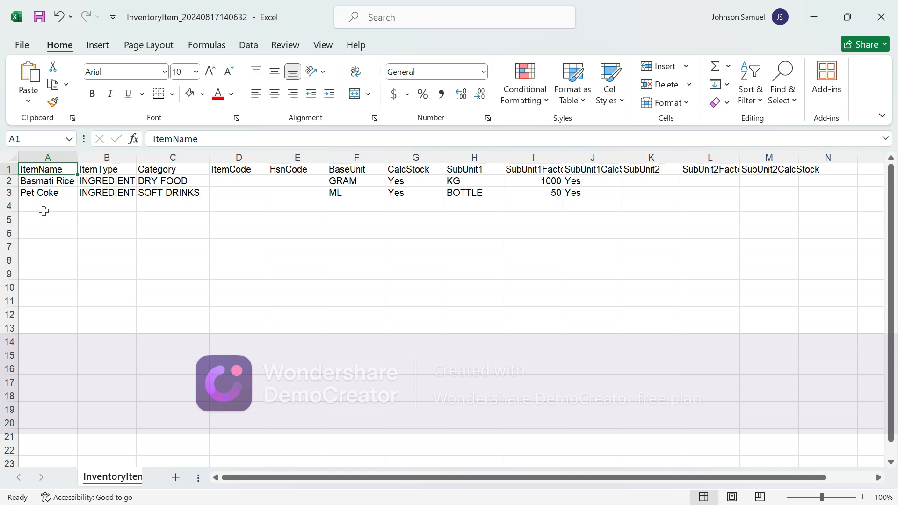
# Enter Spagetti in A4 with type INGREDIENT, category DRY FOOD and base unit GRAM
pyautogui.click(44, 211)
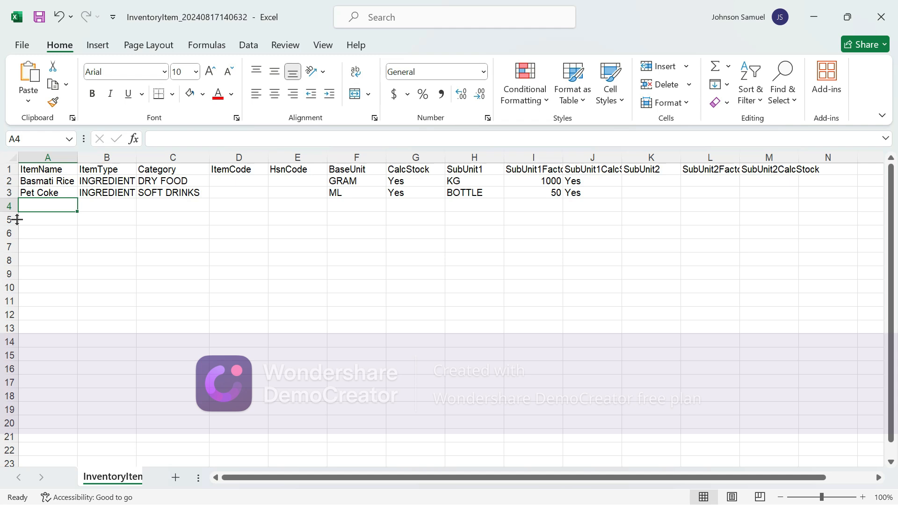
pyautogui.write('Ps')
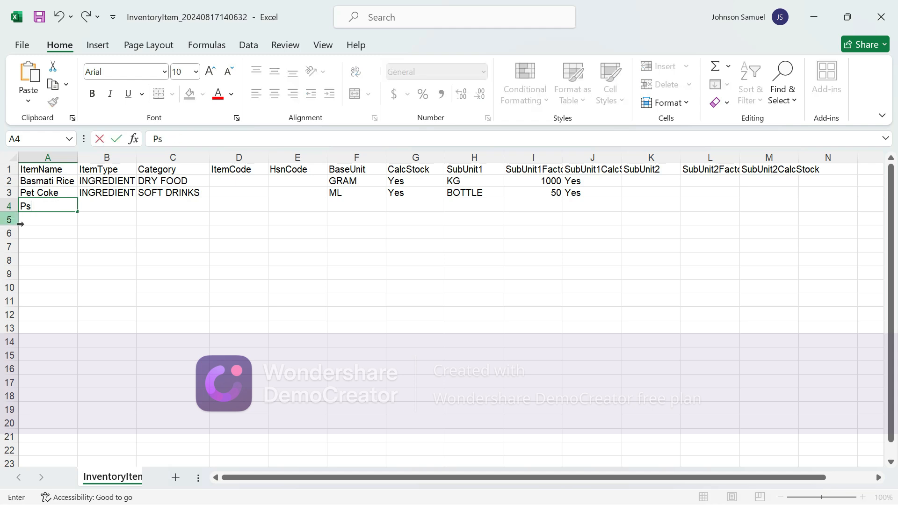
pyautogui.press('BackSpace')
pyautogui.press('BackSpace')
pyautogui.write('Spagett')
pyautogui.click(94, 208)
pyautogui.hotkey('ctrl', 'd')
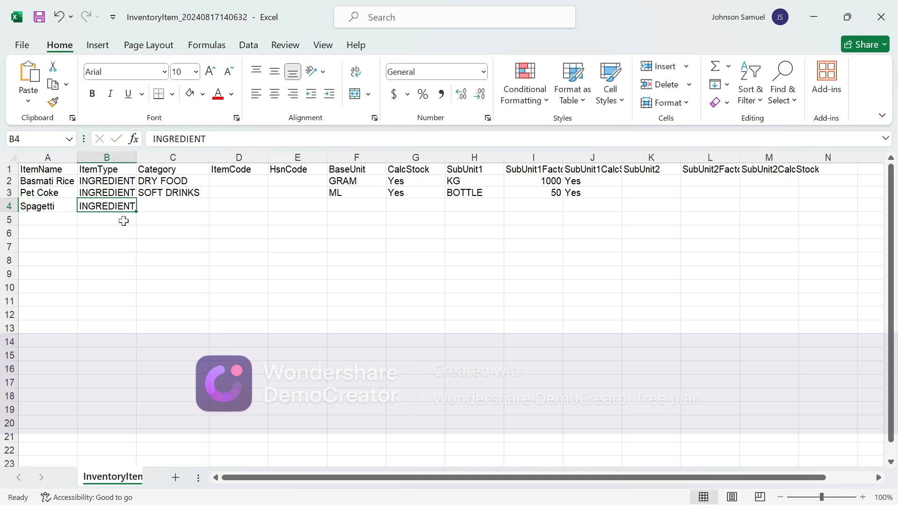
pyautogui.click(169, 209)
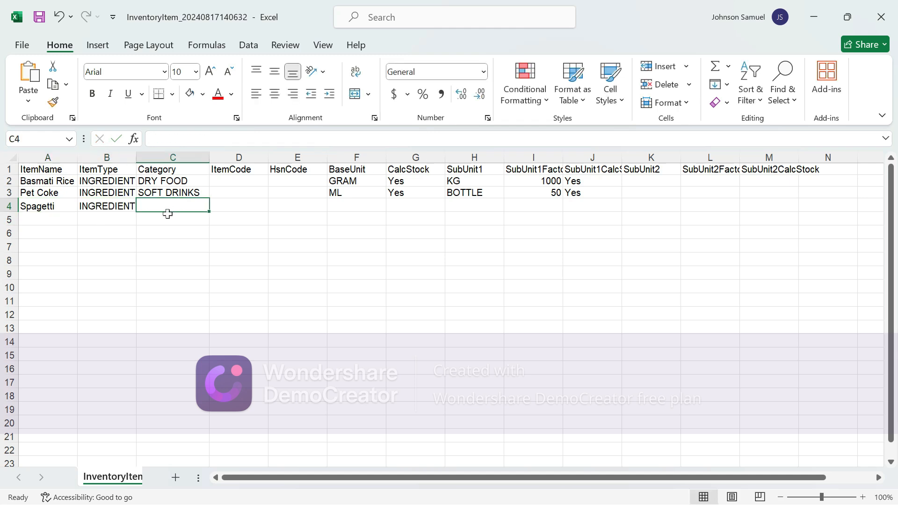
pyautogui.hotkey('ctrl', 'd')
pyautogui.write('r')
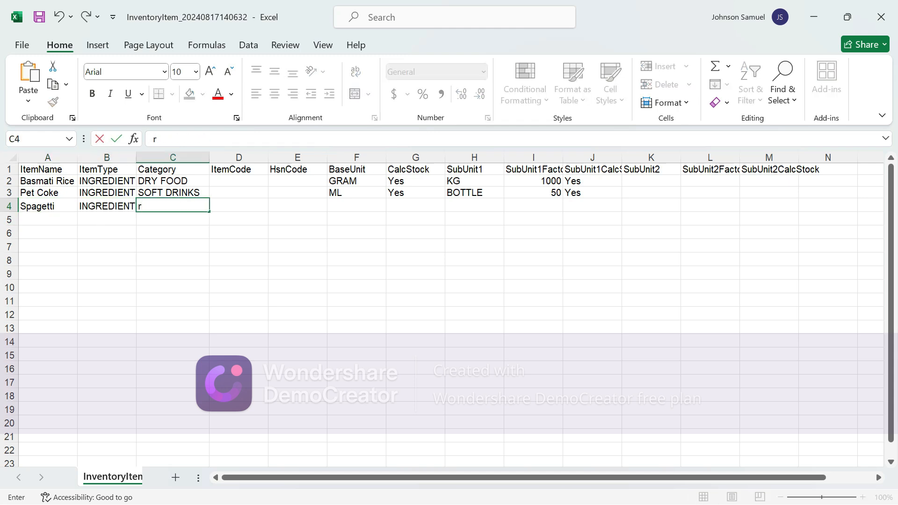
pyautogui.write('d')
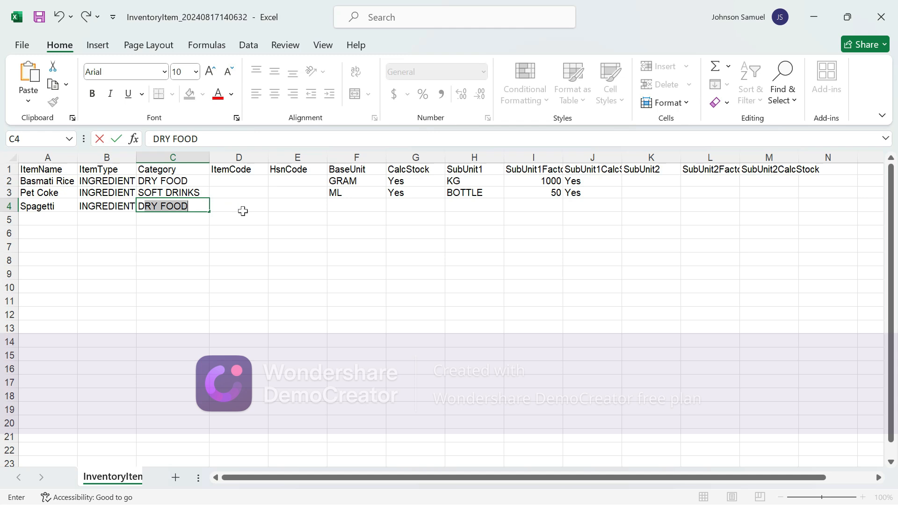
pyautogui.click(346, 211)
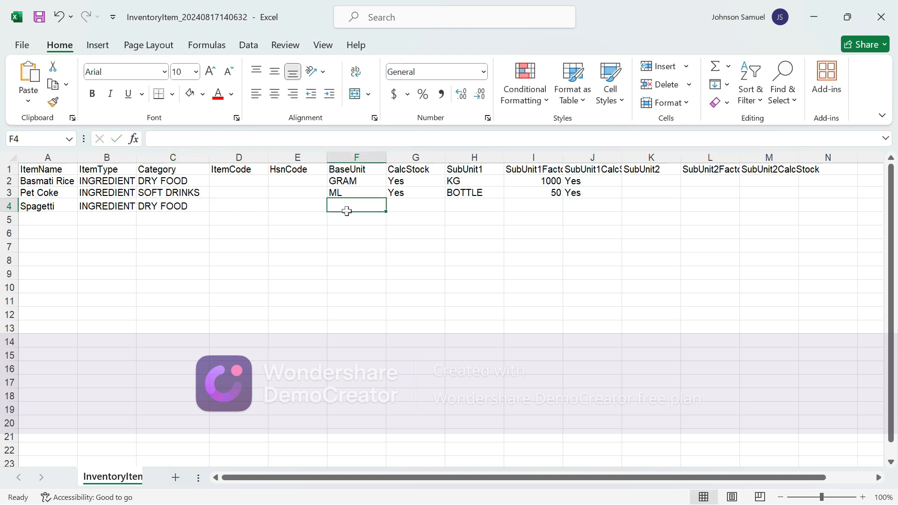
pyautogui.write('gr')
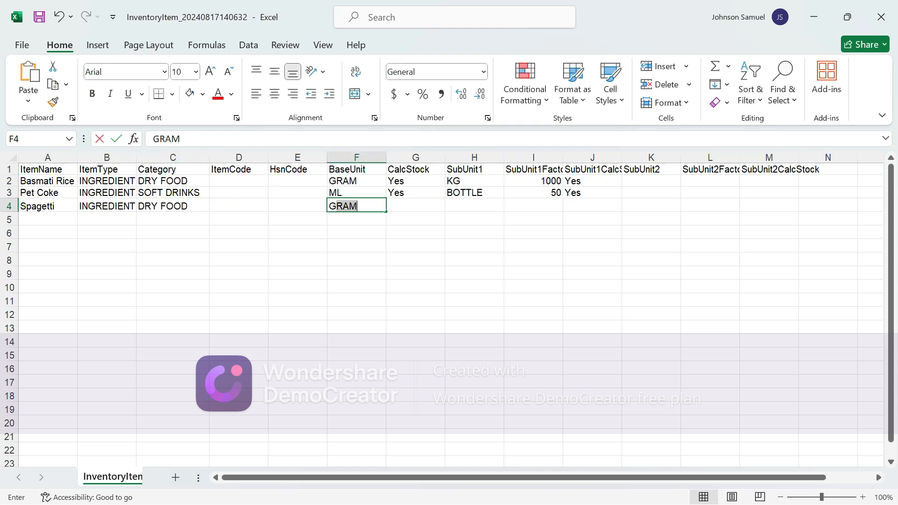
pyautogui.click(405, 209)
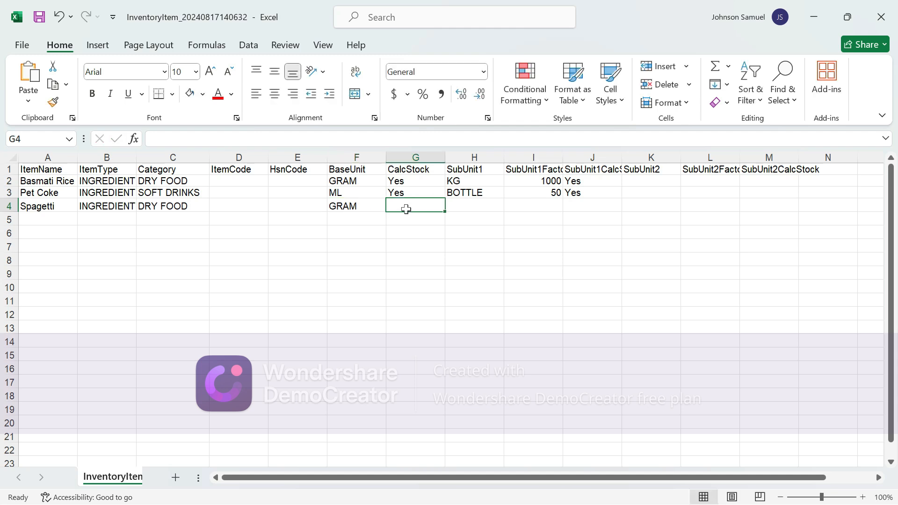
# Complete the Spagetti row with Yes, sub-unit PACK, factor 500 and Yes
pyautogui.write('Yes')
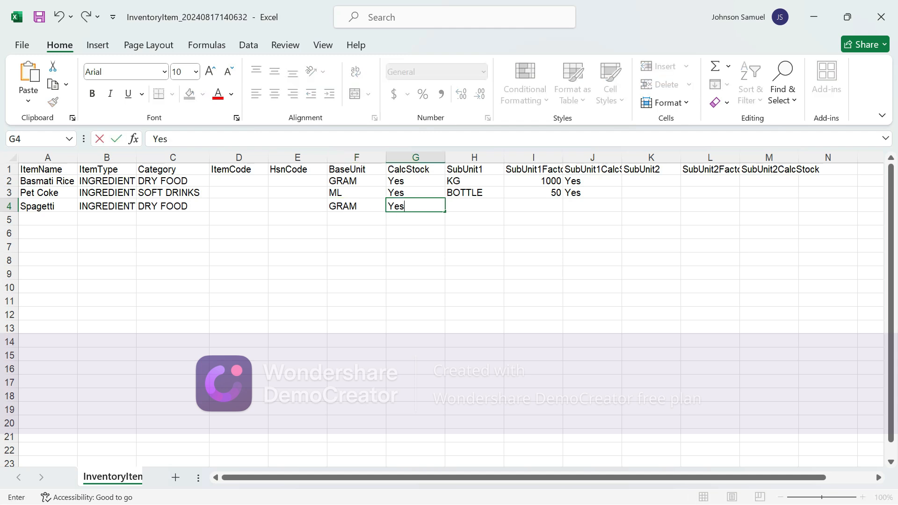
pyautogui.click(483, 212)
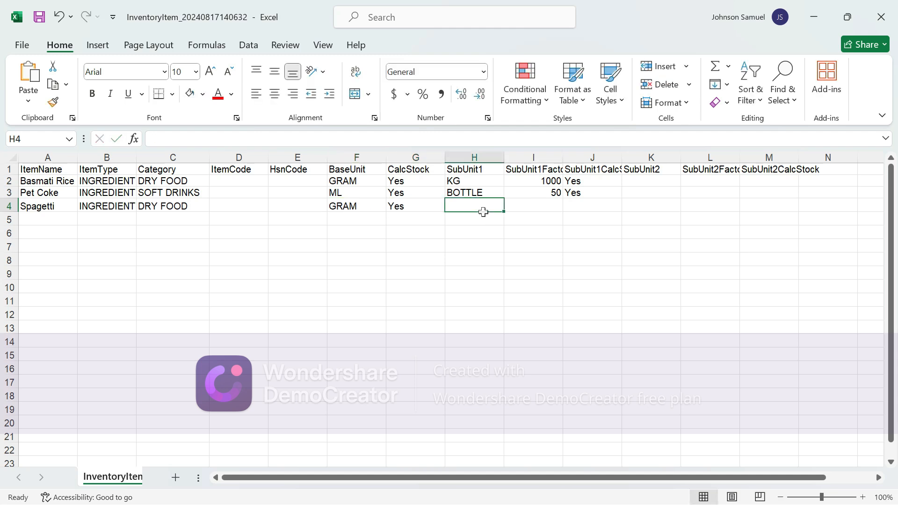
pyautogui.write('PAck')
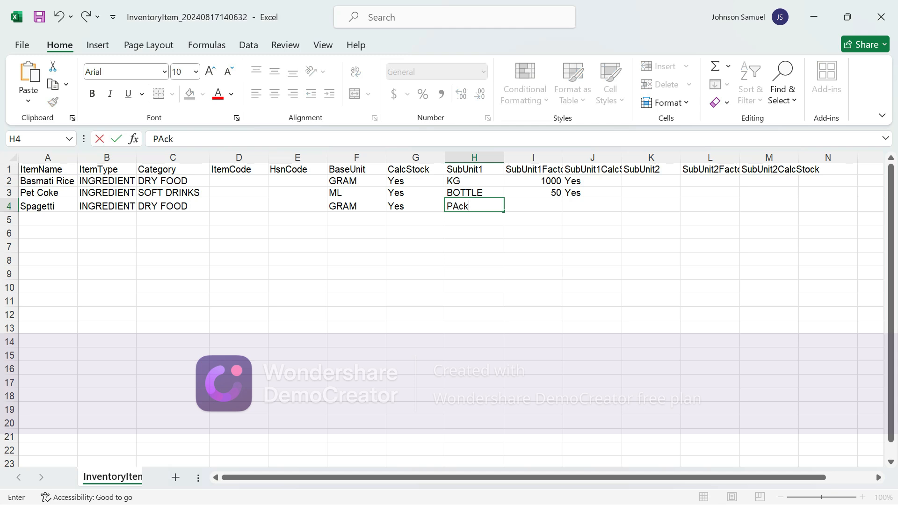
pyautogui.press('BackSpace')
pyautogui.press('BackSpace')
pyautogui.press('BackSpace')
pyautogui.write('ACK')
pyautogui.click(542, 210)
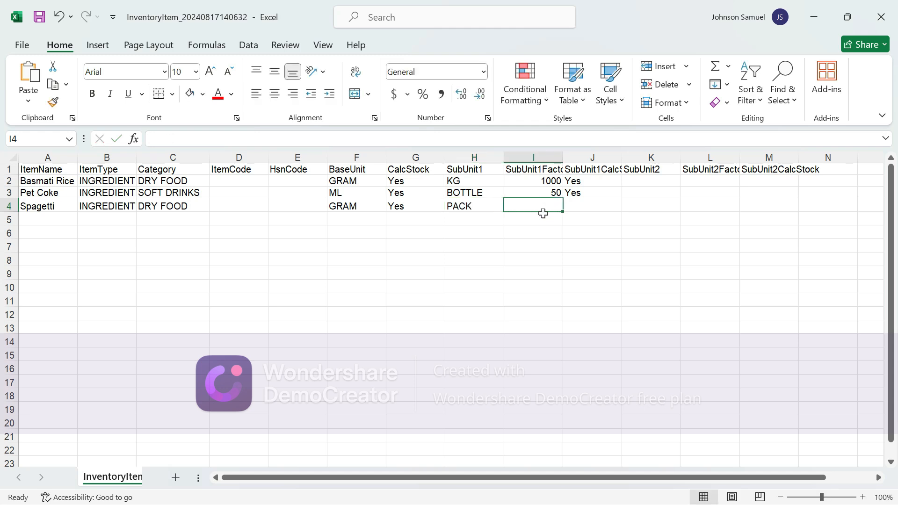
pyautogui.write('500')
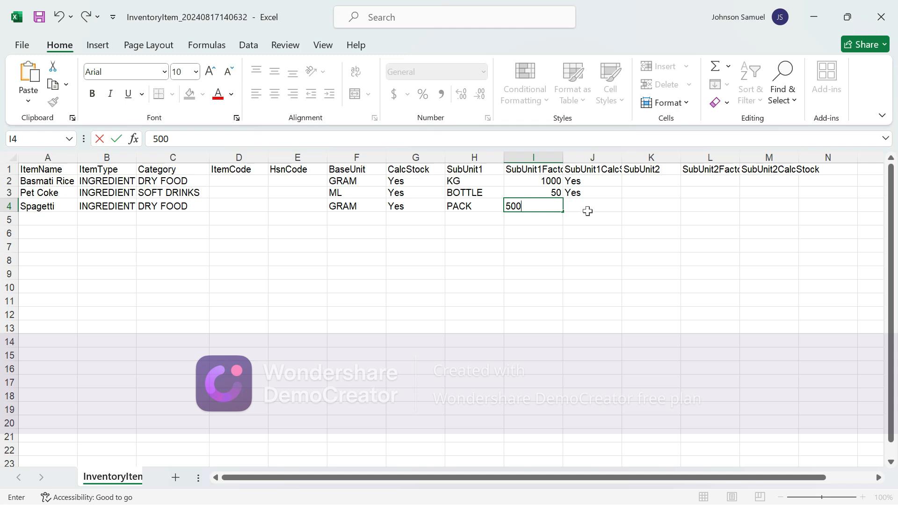
pyautogui.click(587, 212)
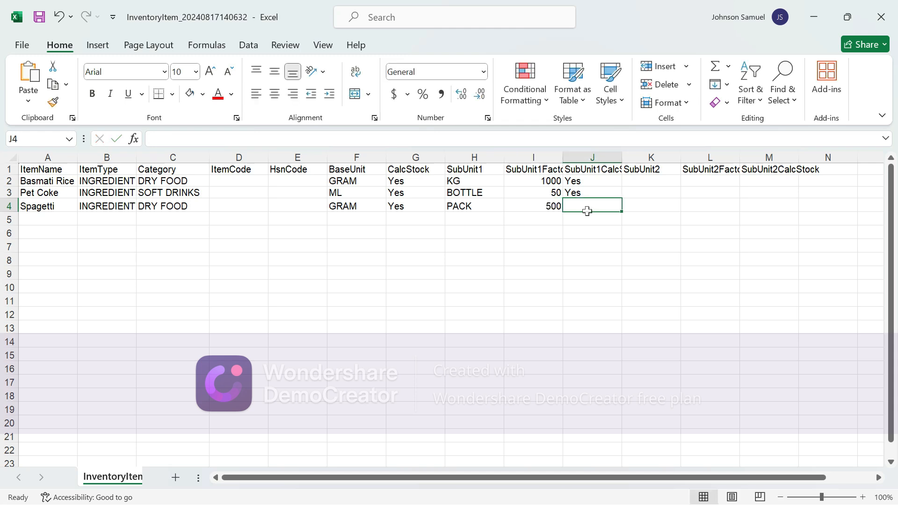
pyautogui.write('Yes')
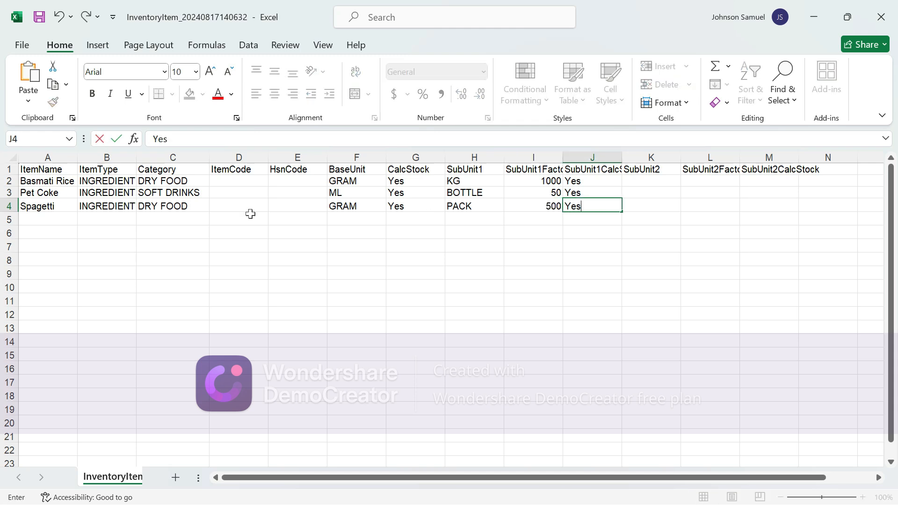
pyautogui.click(62, 224)
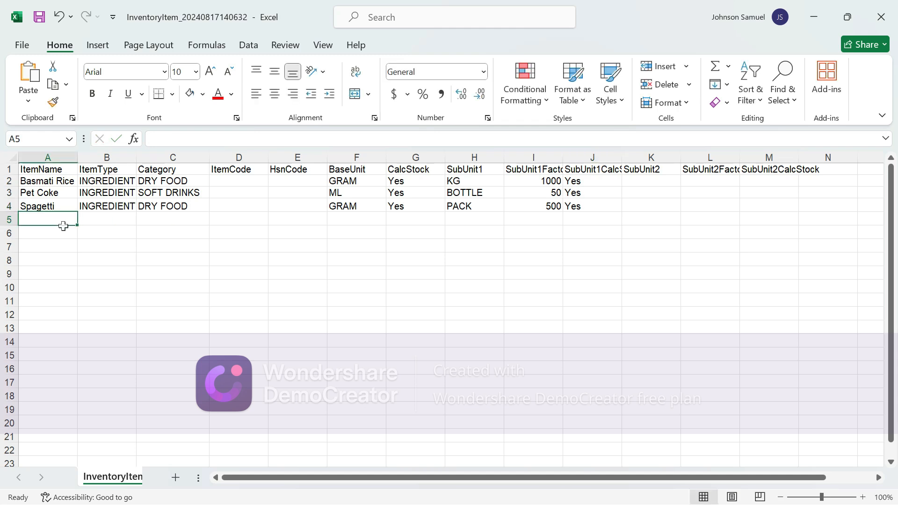
# Enter Red Bull as the item name in A5
pyautogui.write('Red')
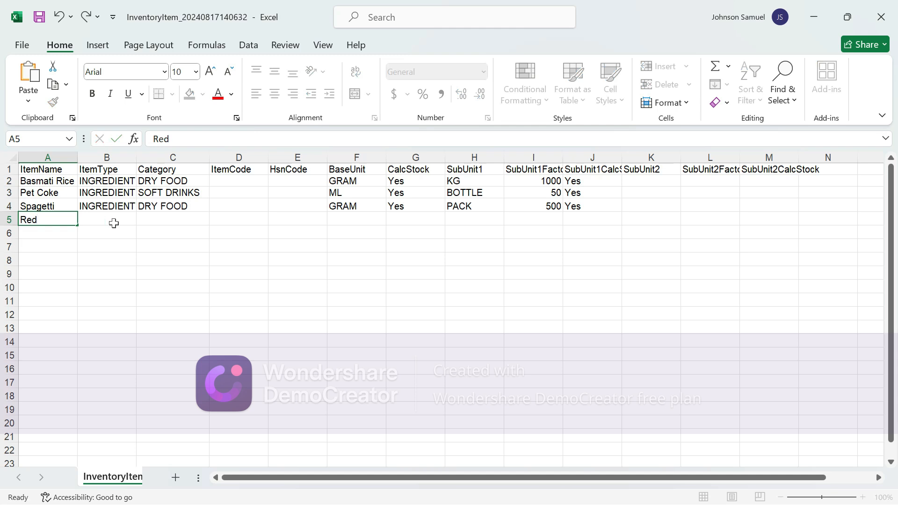
pyautogui.click(113, 223)
pyautogui.doubleClick(52, 225)
pyautogui.write('Bull')
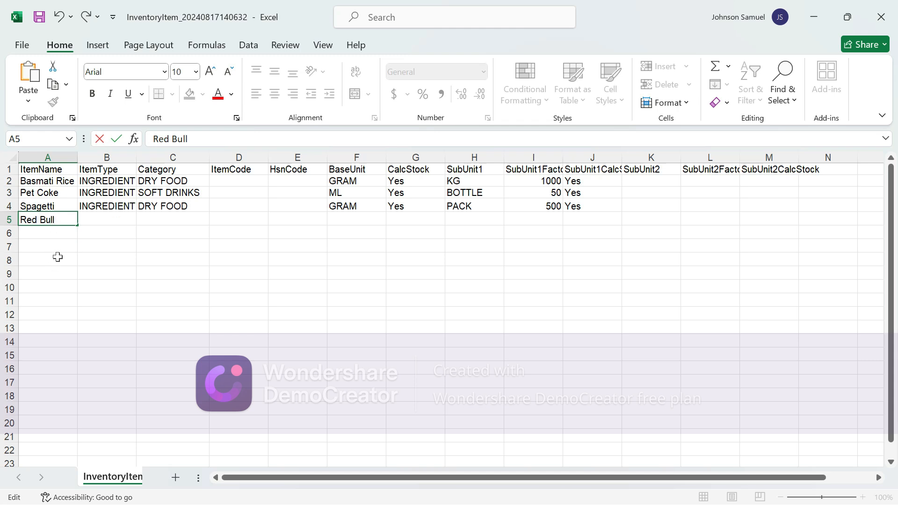
pyautogui.click(117, 225)
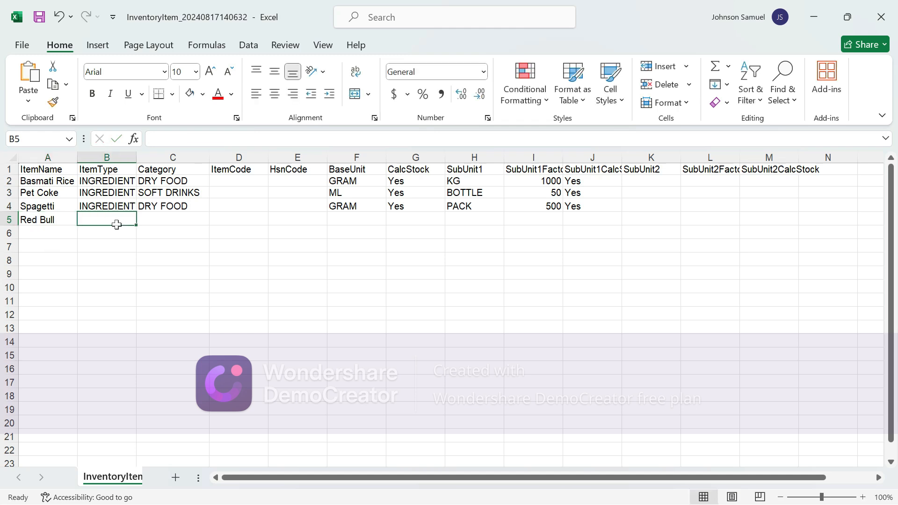
# Fill Red Bull's row with INGREDIENT, ENERGY DRINK, base unit CAN and stock calculation Yes
pyautogui.write('INGREDIENT')
pyautogui.click(178, 221)
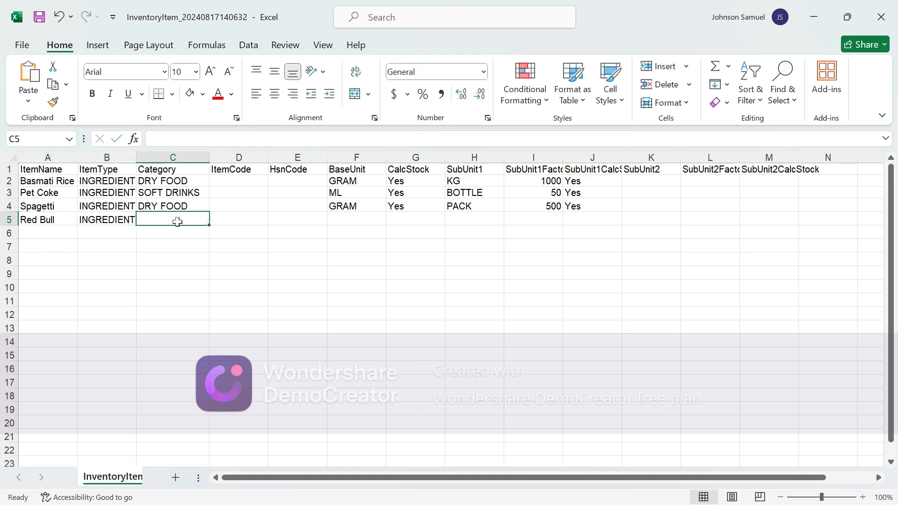
pyautogui.write('ENE')
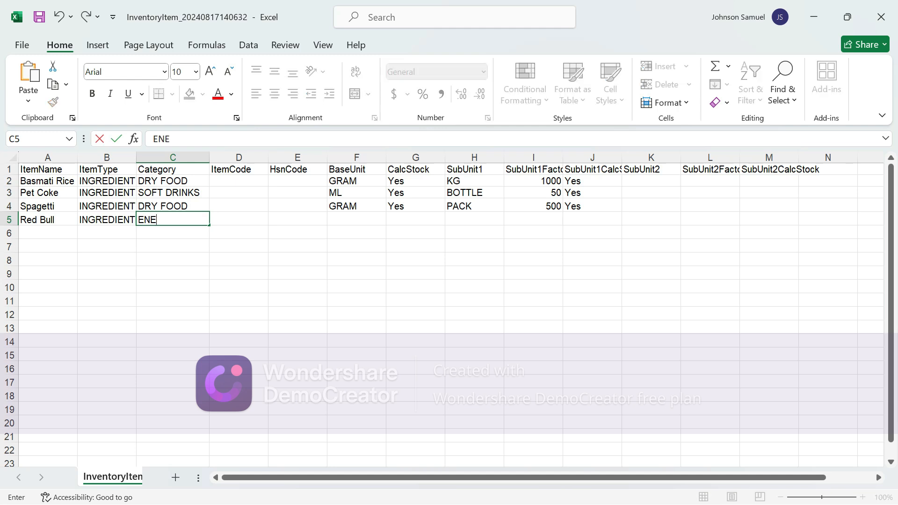
pyautogui.write('RGY DRINK')
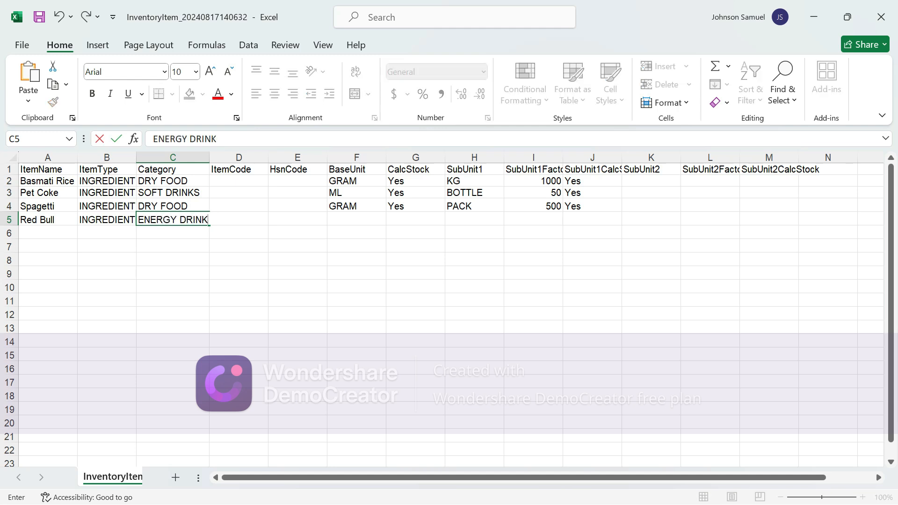
pyautogui.click(356, 220)
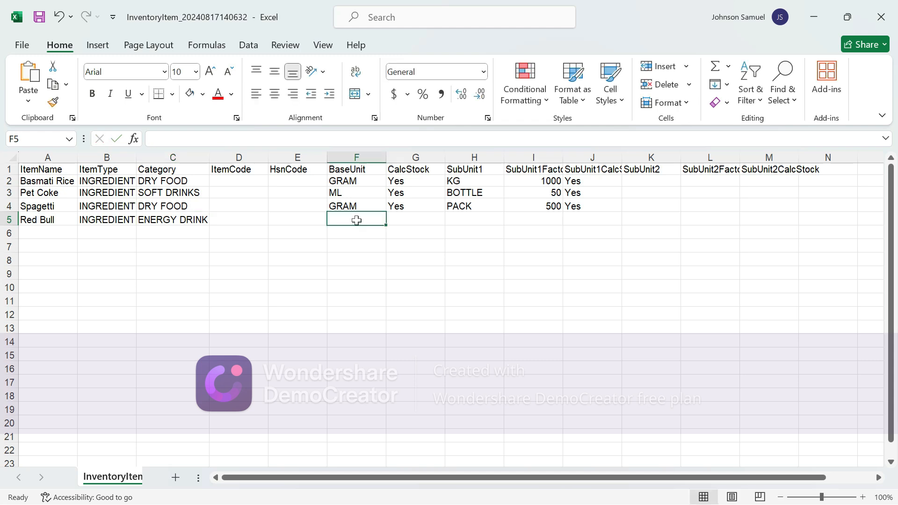
pyautogui.write('C')
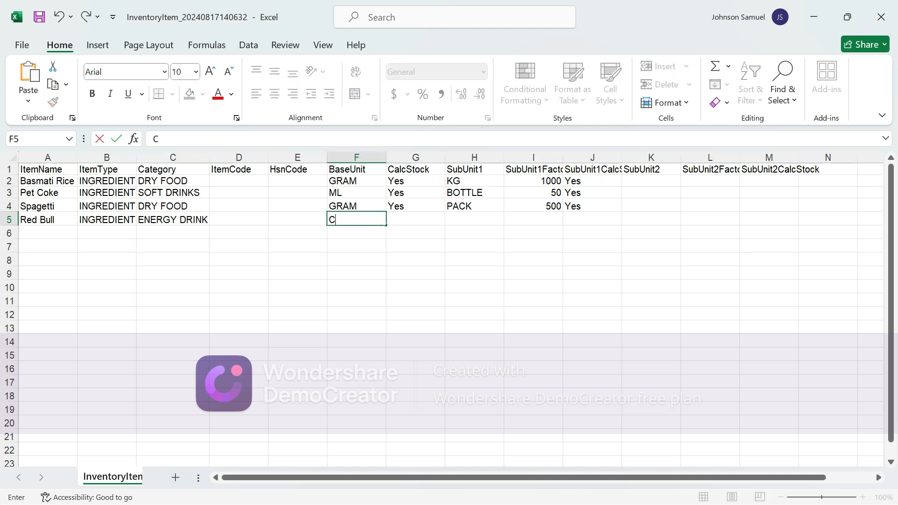
pyautogui.write('AN')
pyautogui.click(410, 225)
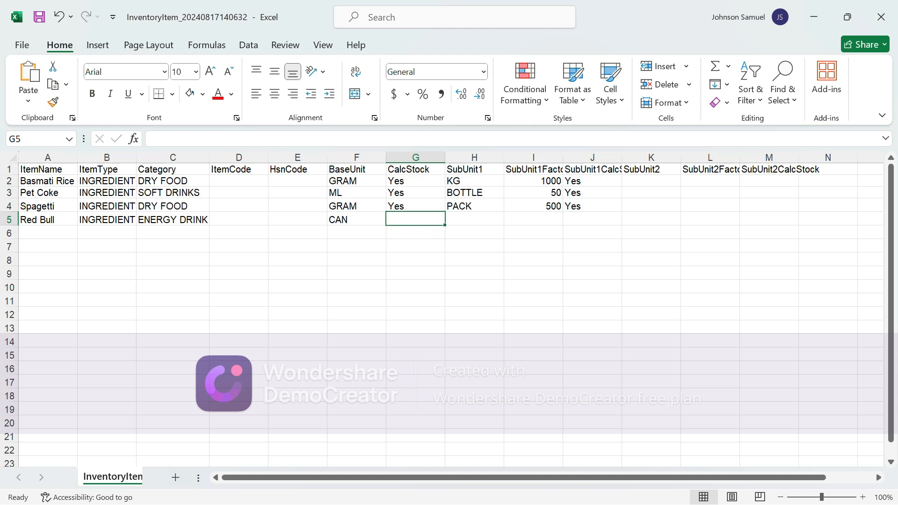
pyautogui.write('Yes')
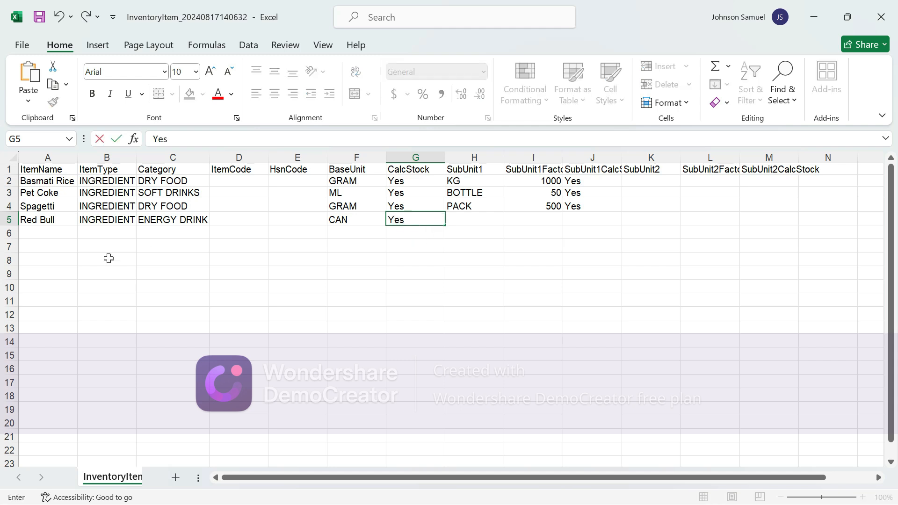
pyautogui.click(46, 235)
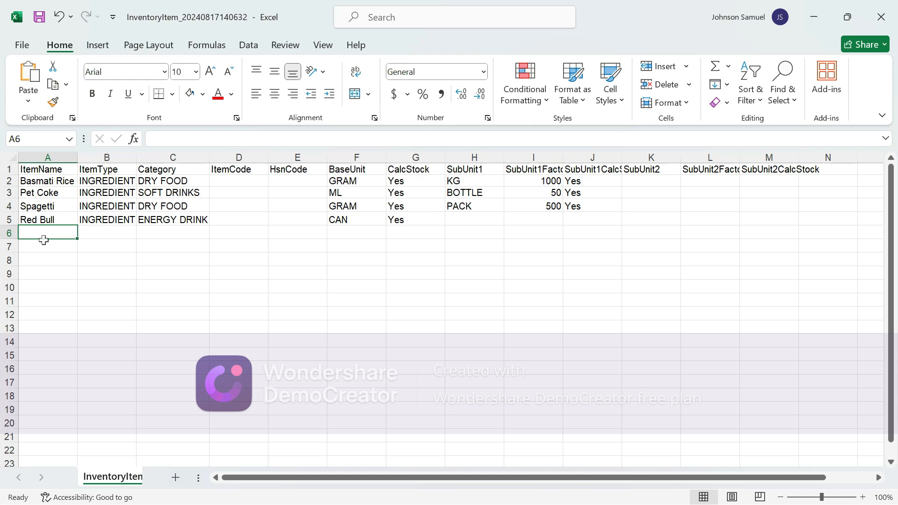
# Enter Orange Juice in A6 with INGREDIENT, category SOFT DRINKS and base unit ML
pyautogui.write('Orange')
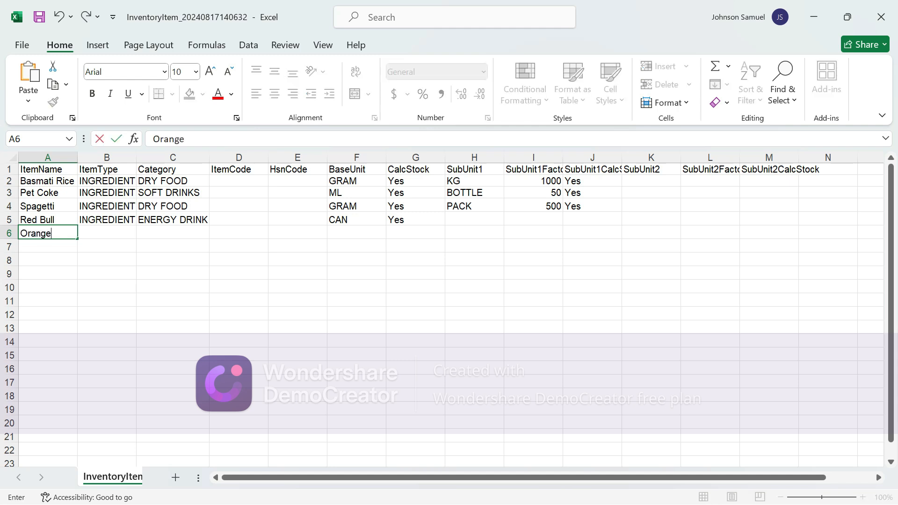
pyautogui.write(' Huice')
pyautogui.press('BackSpace')
pyautogui.press('BackSpace')
pyautogui.press('BackSpace')
pyautogui.press('BackSpace')
pyautogui.press('BackSpace')
pyautogui.write('Ju')
pyautogui.click(115, 243)
pyautogui.click(118, 237)
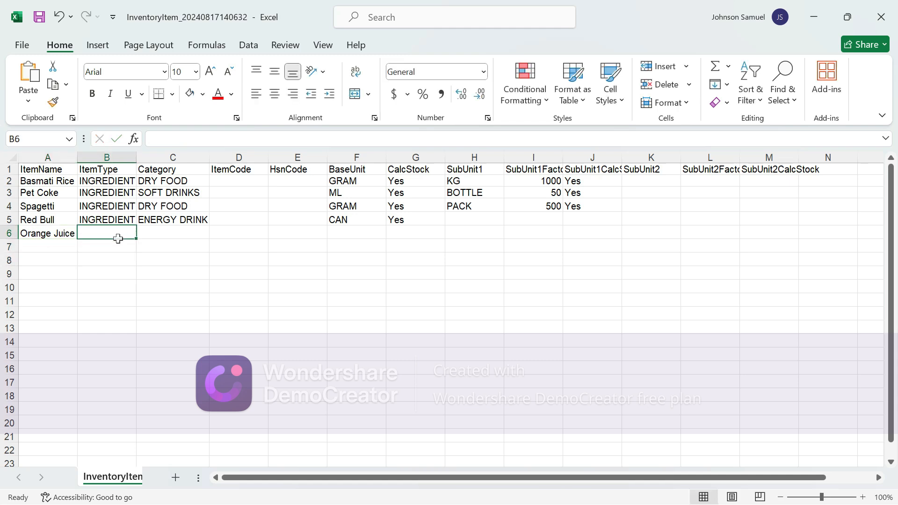
pyautogui.hotkey('ctrl', 'd')
pyautogui.click(182, 239)
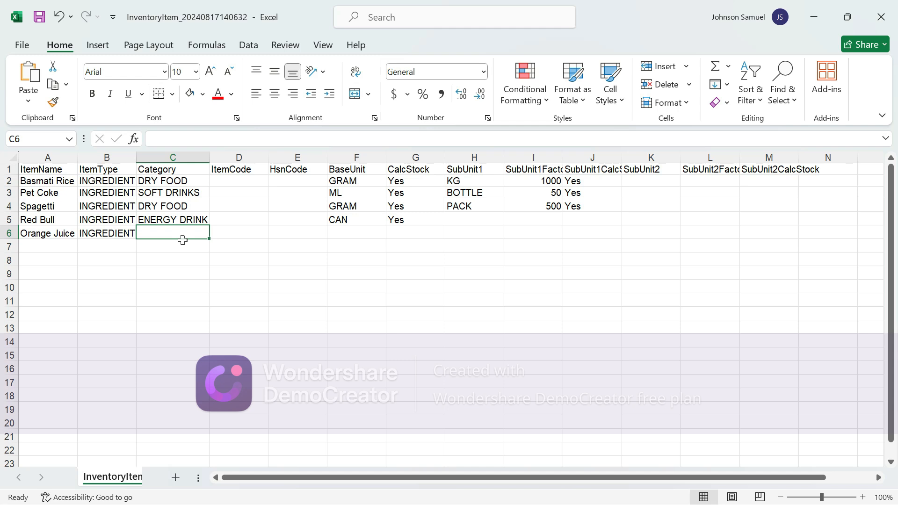
pyautogui.write('So')
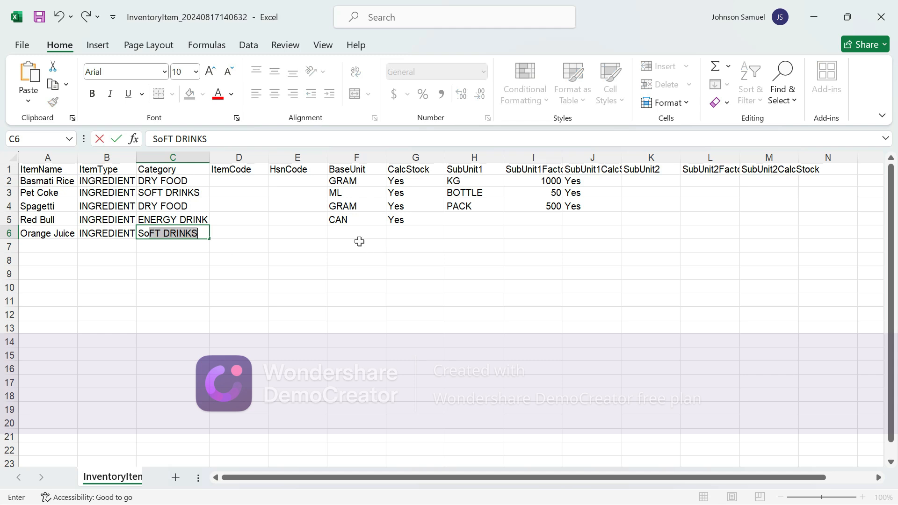
pyautogui.click(359, 241)
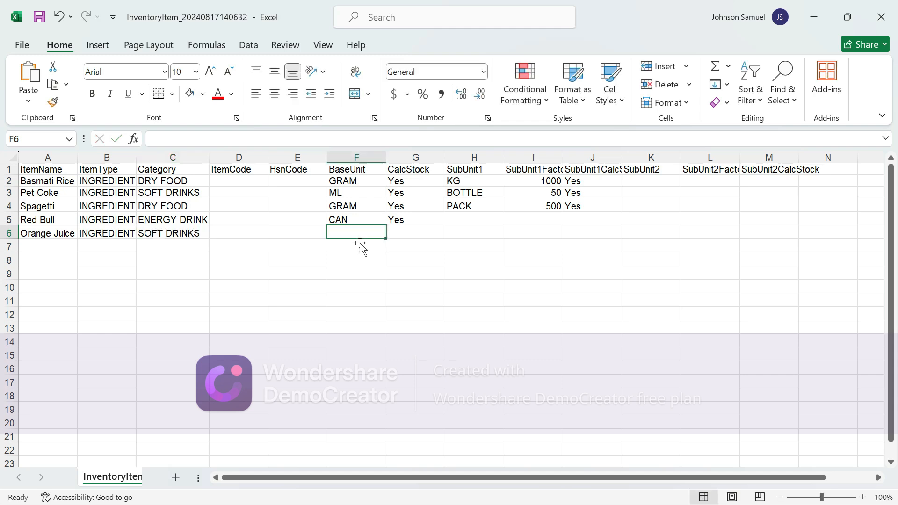
pyautogui.write('PAc')
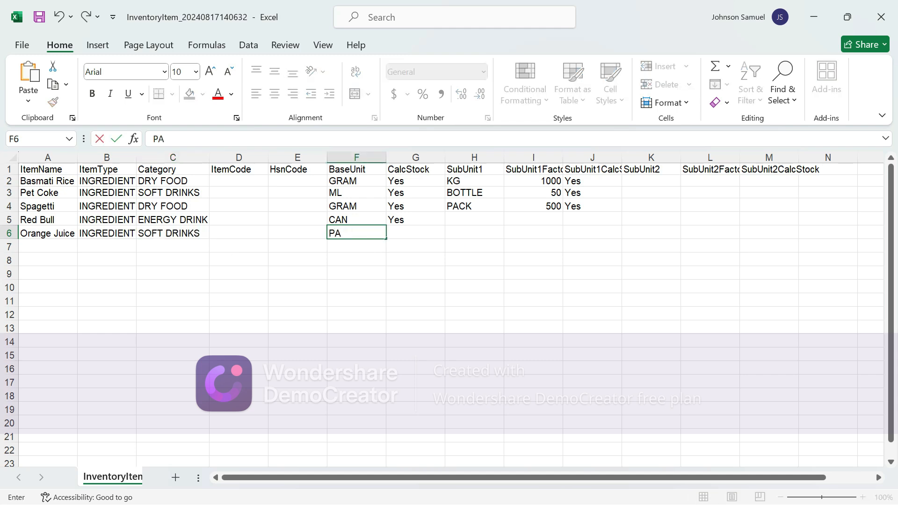
pyautogui.press('BackSpace')
pyautogui.press('BackSpace')
pyautogui.press('BackSpace')
pyautogui.write('ML')
pyautogui.click(399, 237)
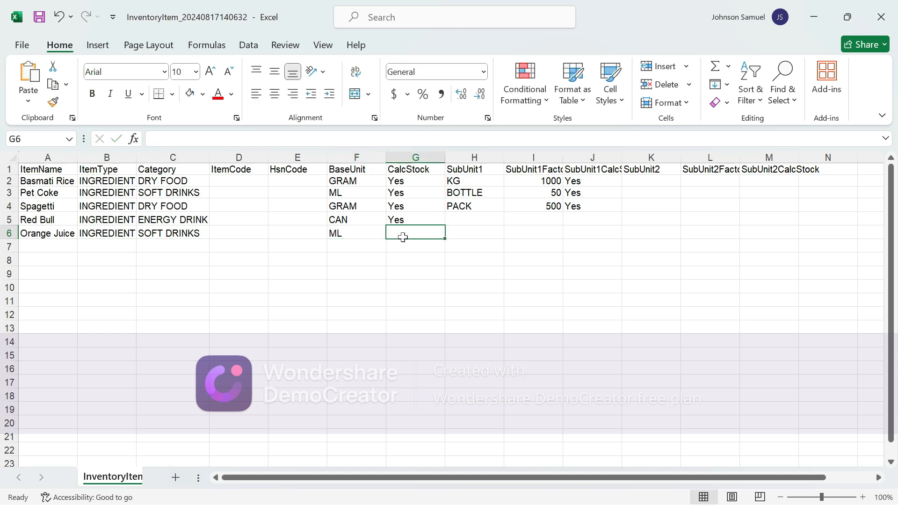
# Complete the Orange Juice row with Yes, sub-unit PACK, factor 1000 and Yes
pyautogui.write('Yes')
pyautogui.click(476, 237)
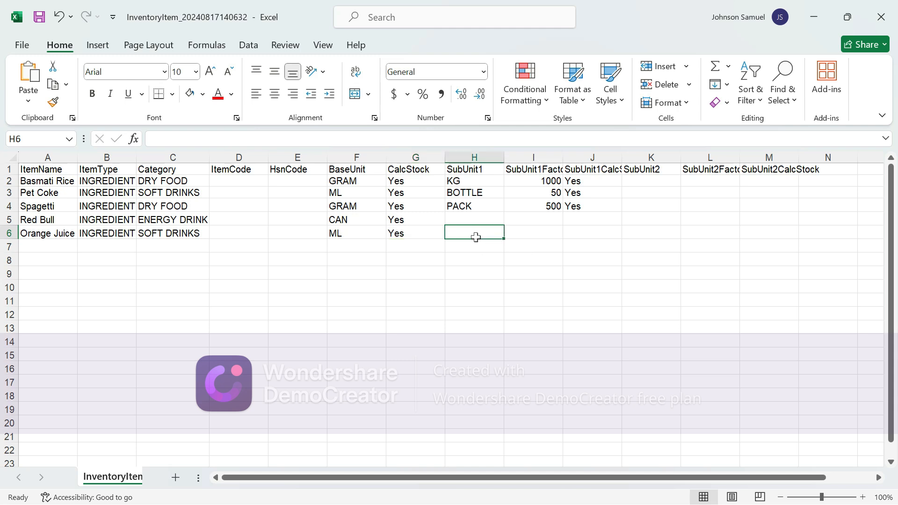
pyautogui.write('PACK')
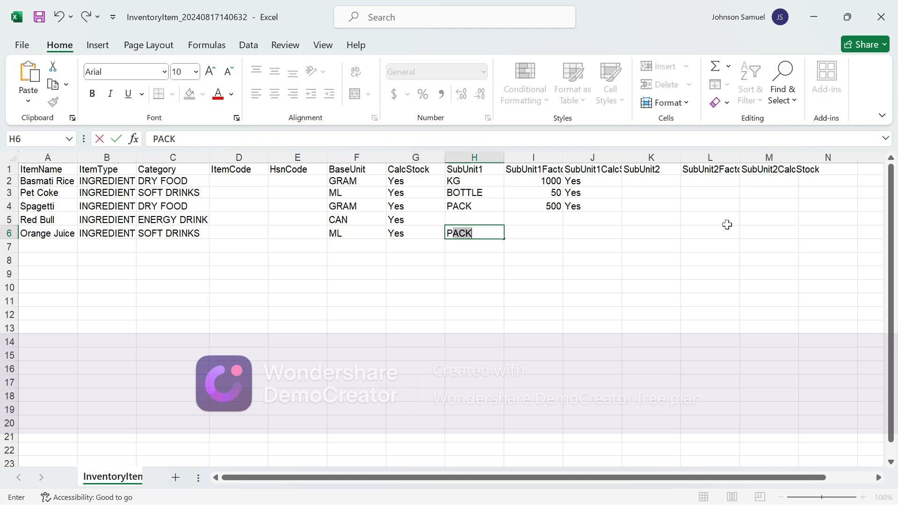
pyautogui.click(529, 237)
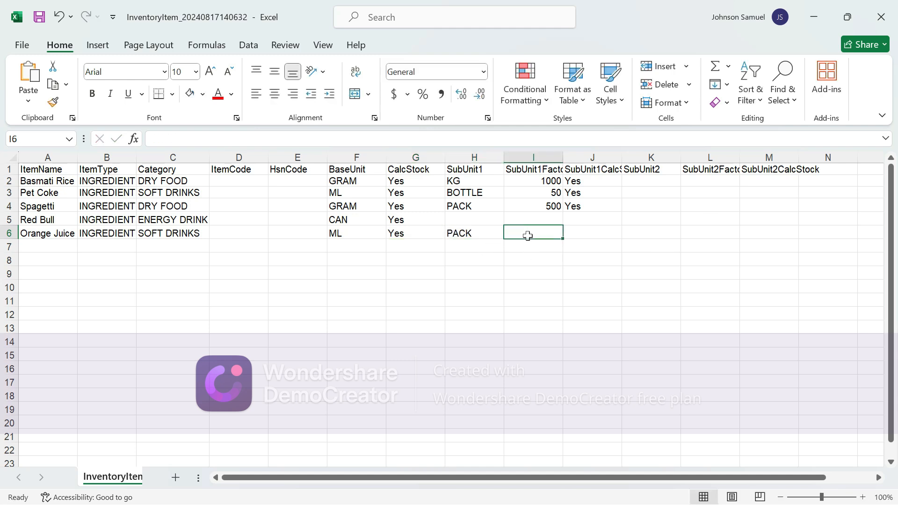
pyautogui.write('100')
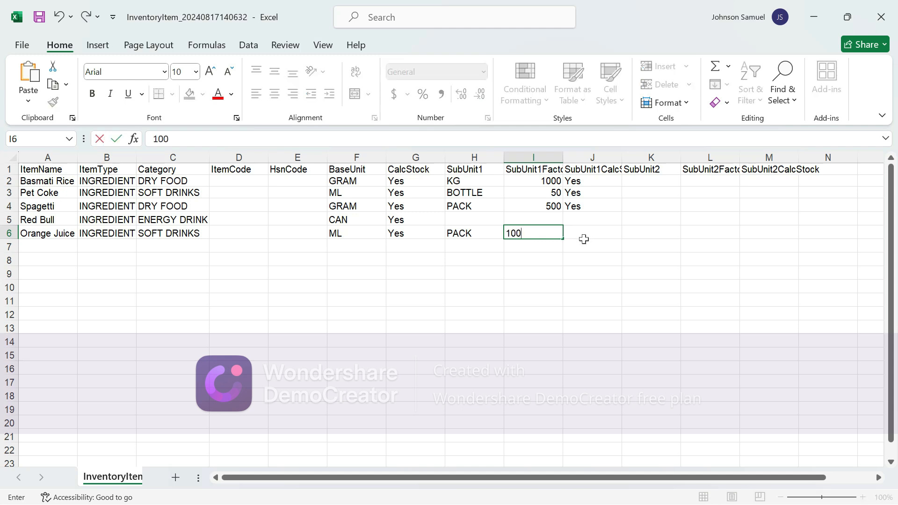
pyautogui.write('0')
pyautogui.click(583, 239)
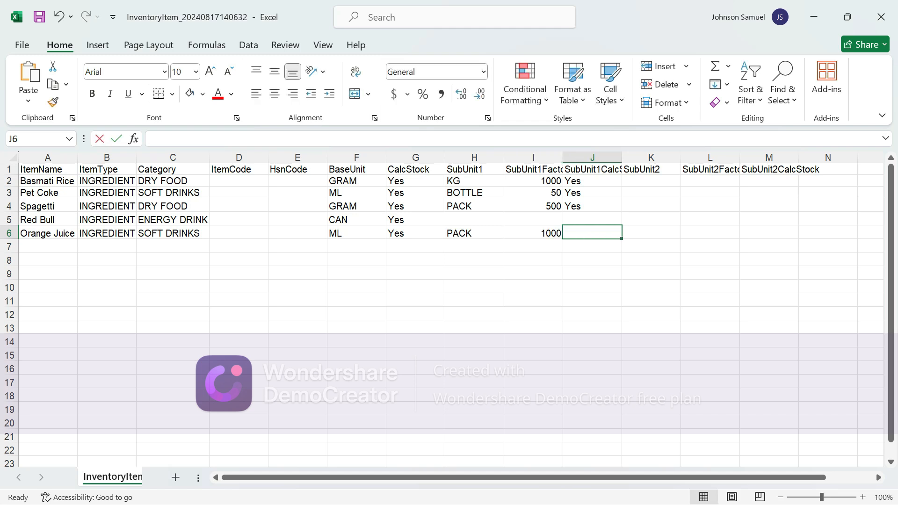
pyautogui.write('YEs')
pyautogui.click(593, 251)
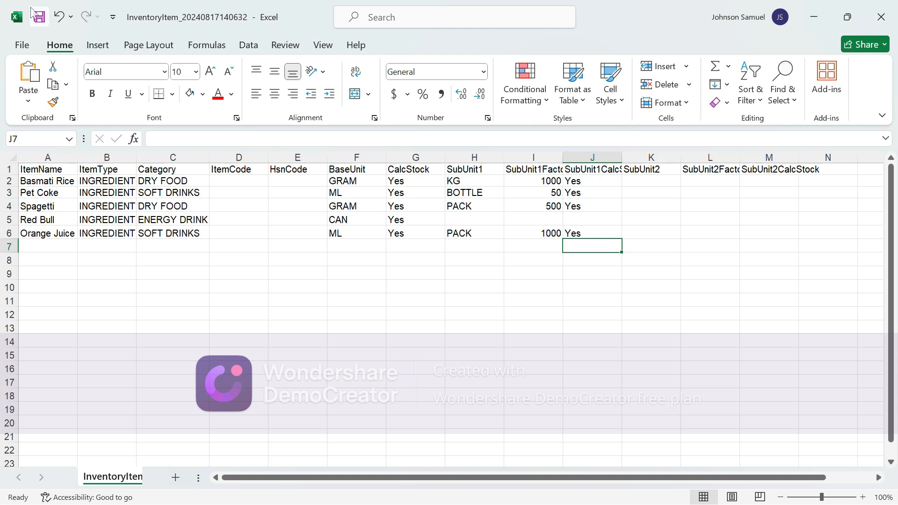
# Save the inventory workbook and close Excel, discarding changes to the remittance workbook
pyautogui.click(40, 18)
pyautogui.click(779, 20)
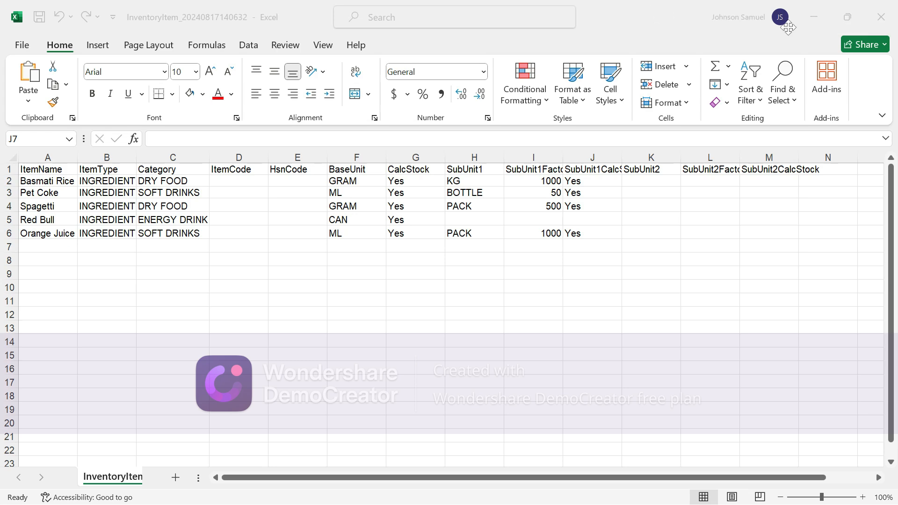
pyautogui.click(880, 17)
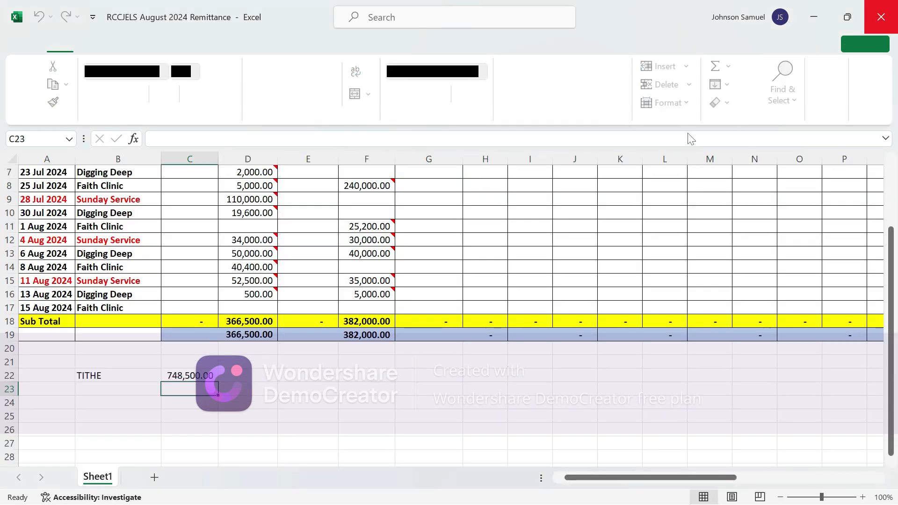
pyautogui.click(882, 23)
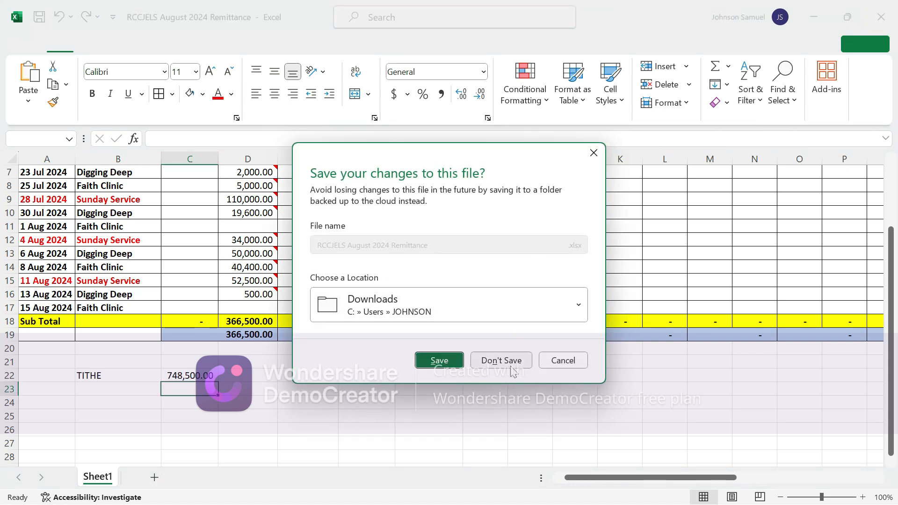
pyautogui.click(511, 367)
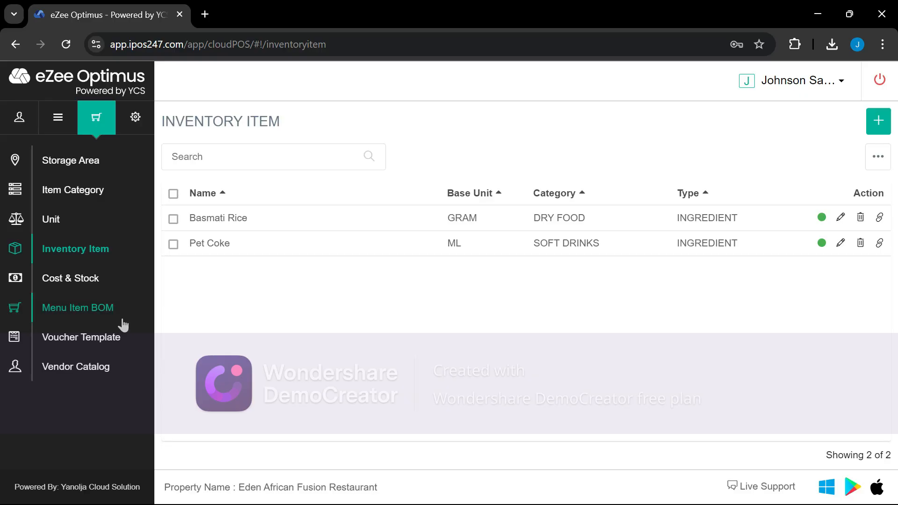
# Check eZee Optimus's Unit list, then reopen the InventoryItem workbook in a maximized Excel window
pyautogui.click(65, 224)
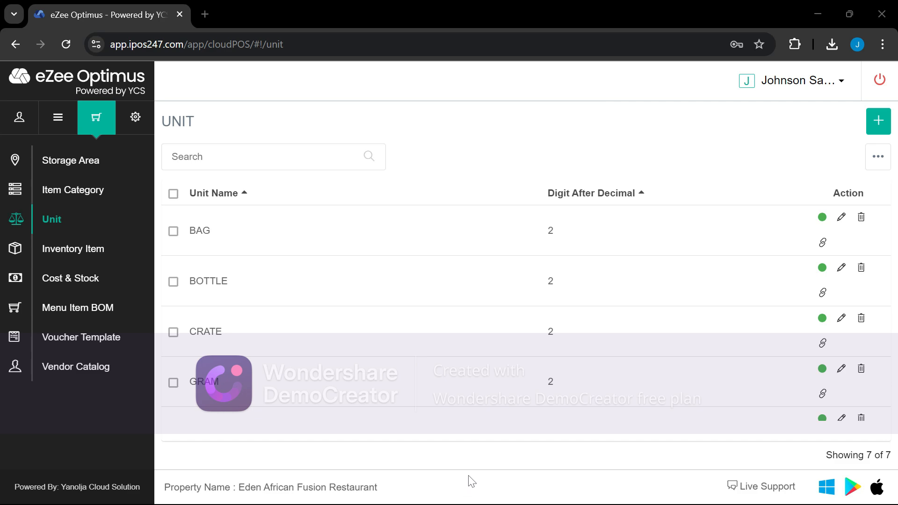
pyautogui.click(354, 503)
pyautogui.click(344, 496)
pyautogui.press('super')
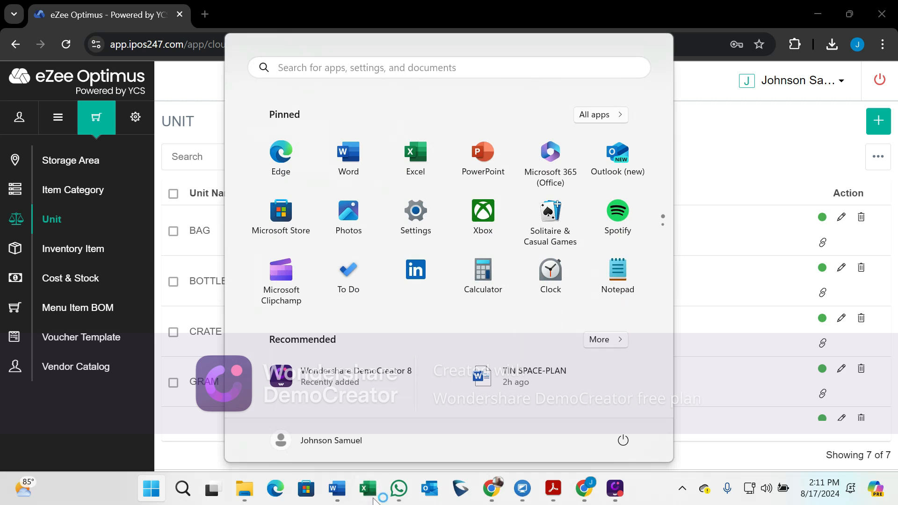
pyautogui.click(373, 499)
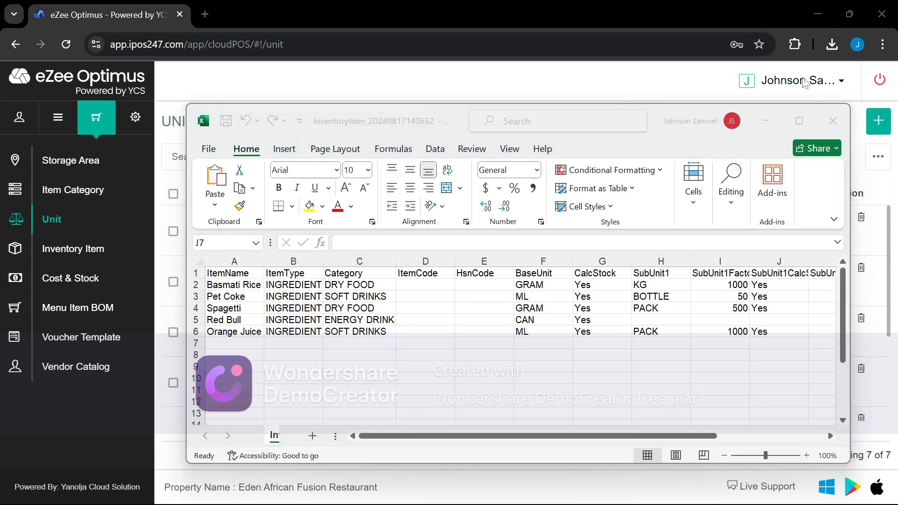
pyautogui.click(799, 121)
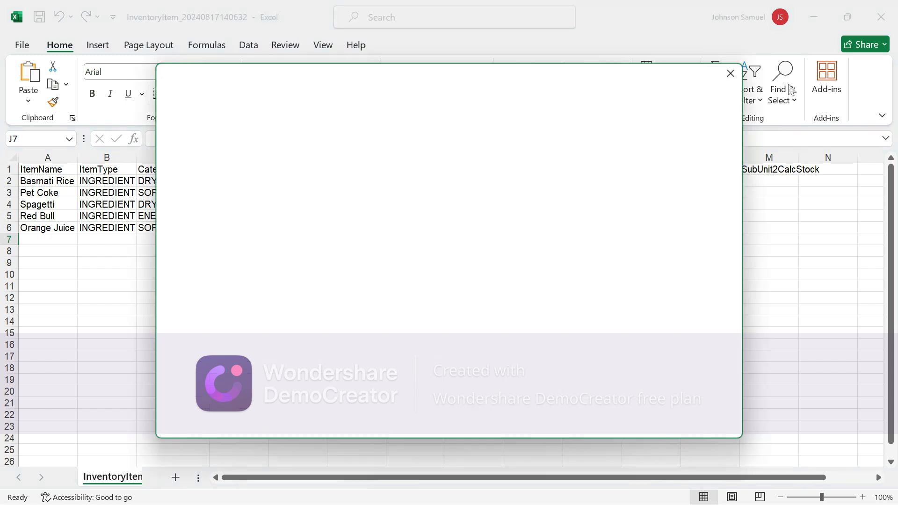
# Dismiss the Genuine Office prompt and view eZee Optimus's Inventory Item list
pyautogui.click(730, 74)
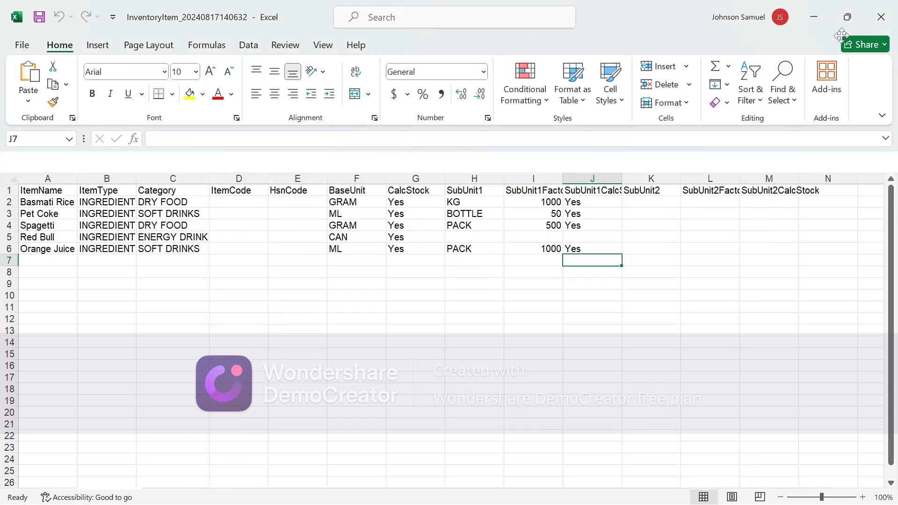
pyautogui.click(814, 17)
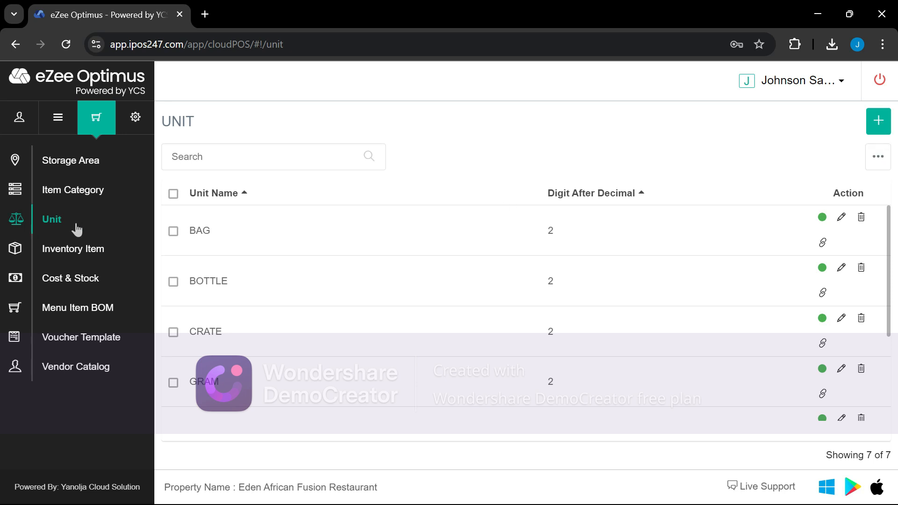
pyautogui.click(81, 254)
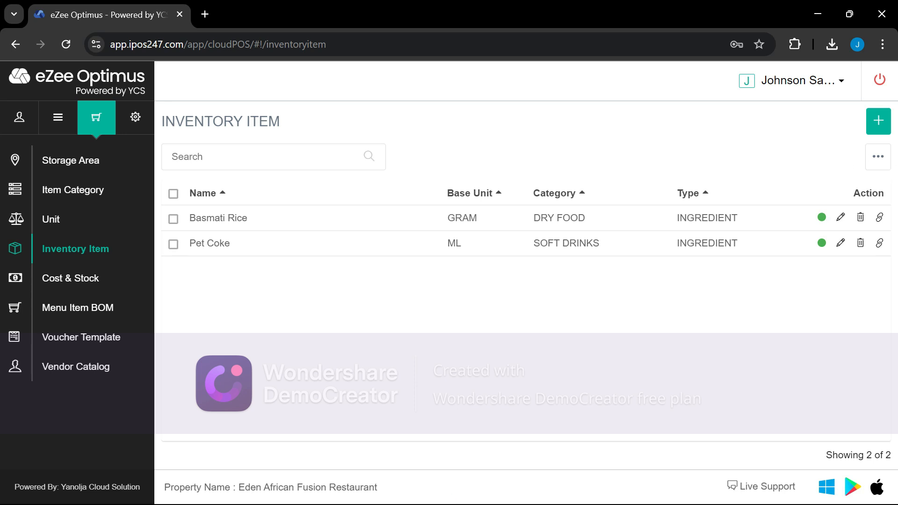
# Return to the inventory workbook and start editing the Red Bull entry in A5
pyautogui.press('super')
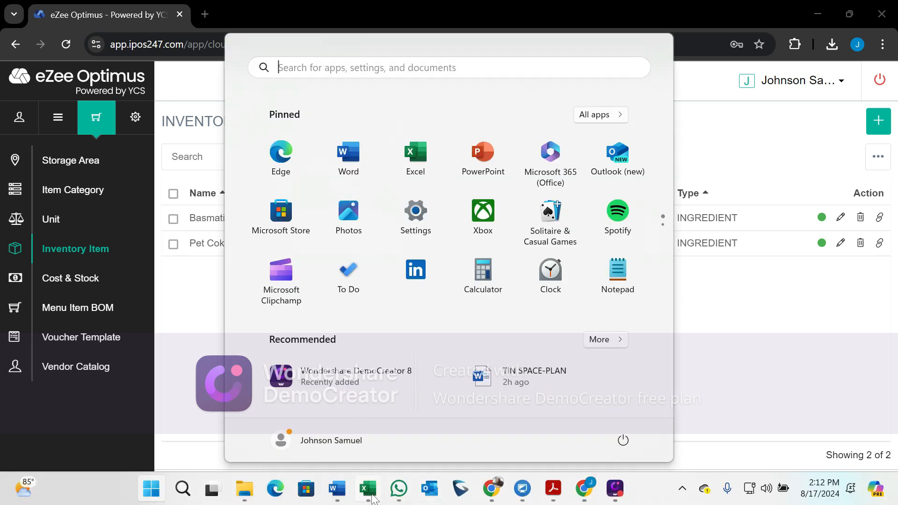
pyautogui.click(371, 496)
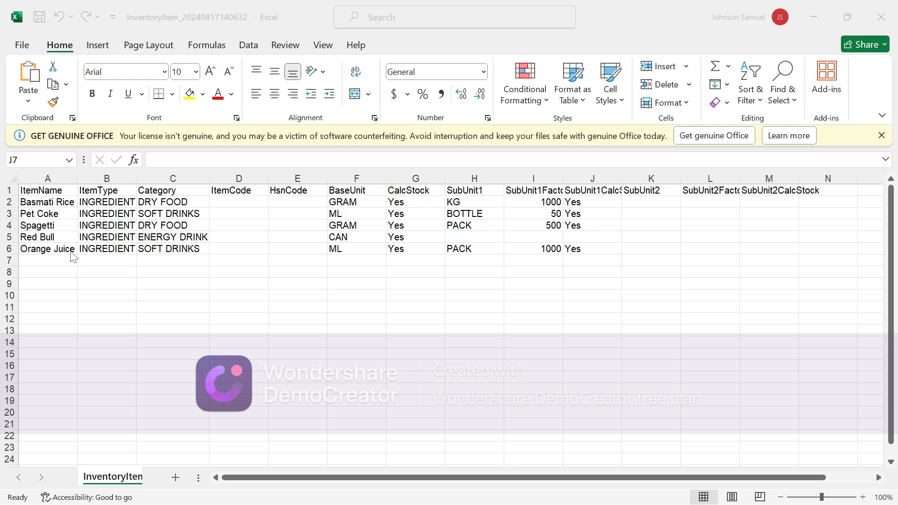
pyautogui.click(67, 242)
pyautogui.click(67, 240)
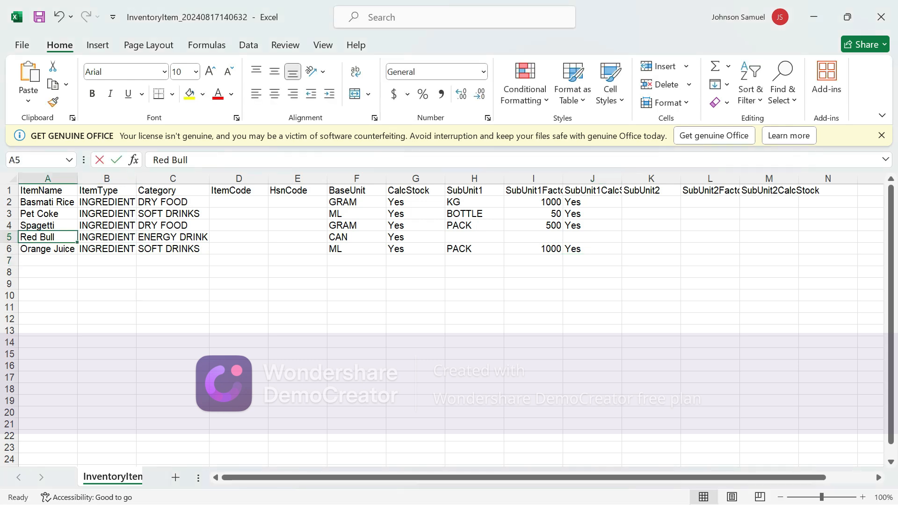
pyautogui.doubleClick(68, 240)
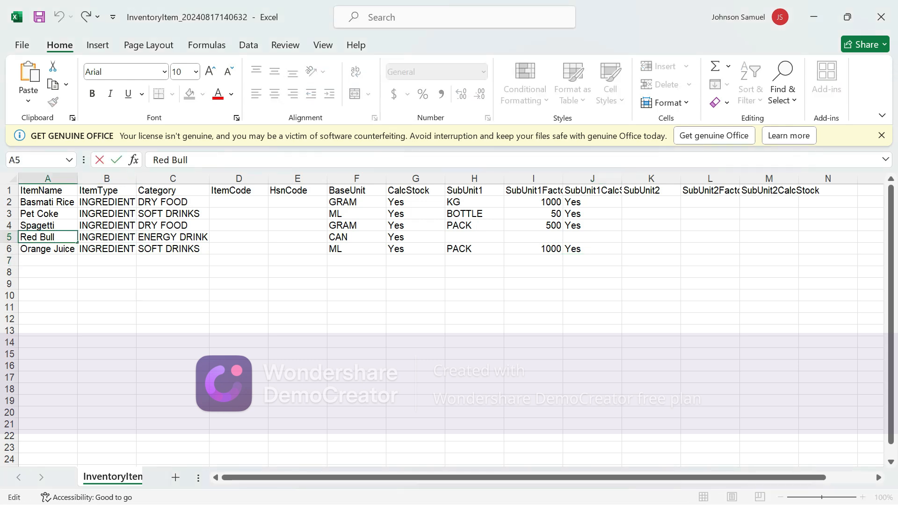
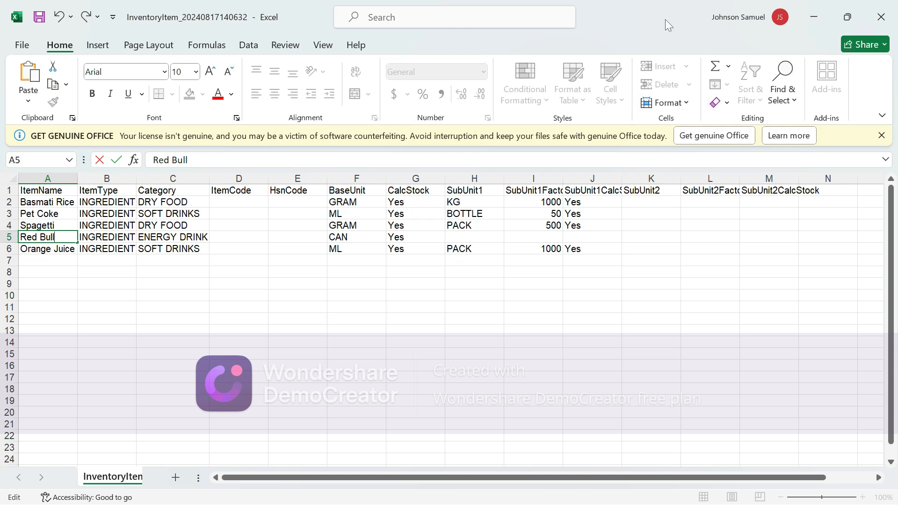
# On the Inventory Item page, cancel a new item form and show the item import/export options
pyautogui.click(816, 22)
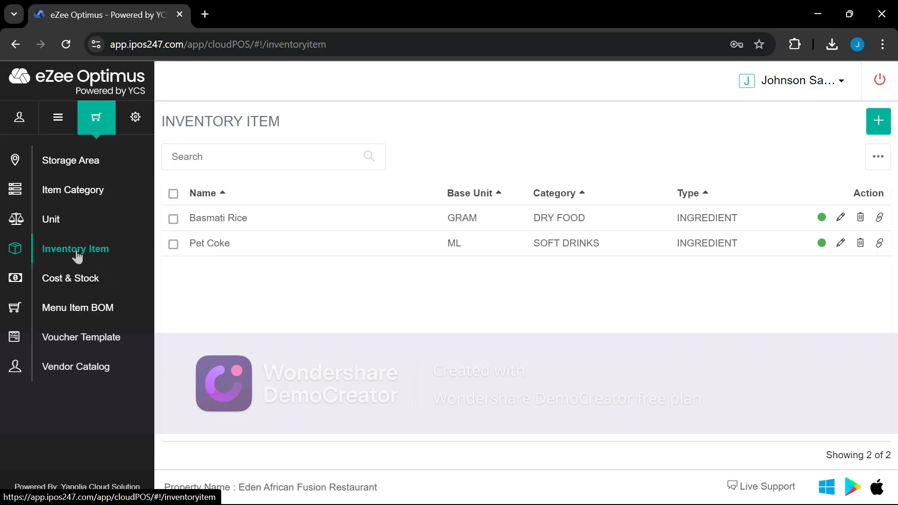
pyautogui.click(878, 123)
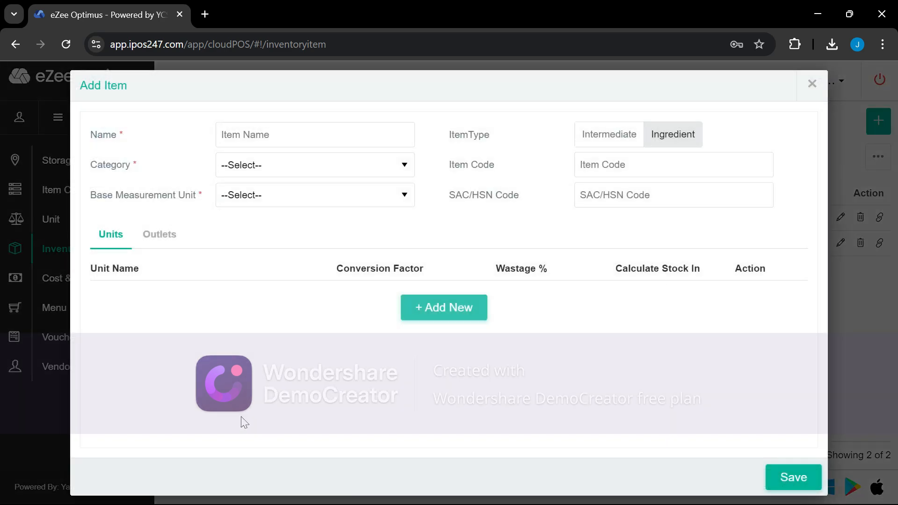
pyautogui.click(811, 84)
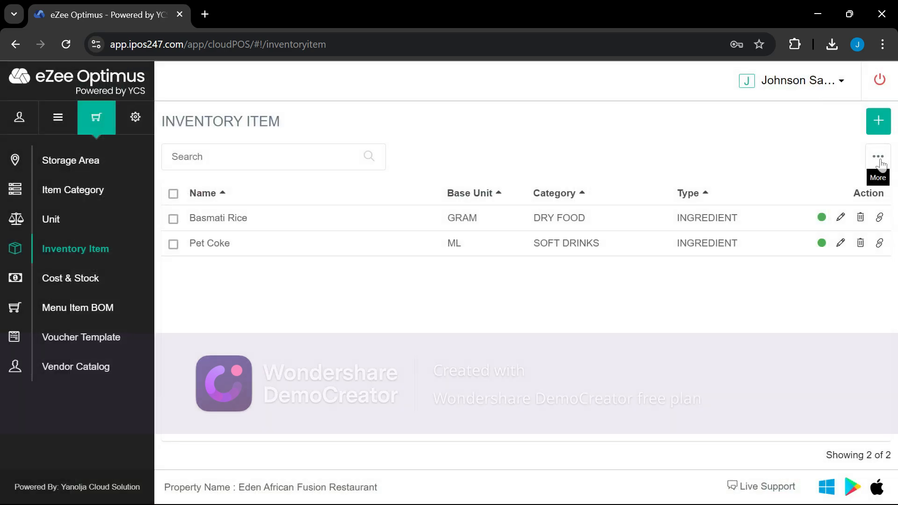
pyautogui.click(881, 162)
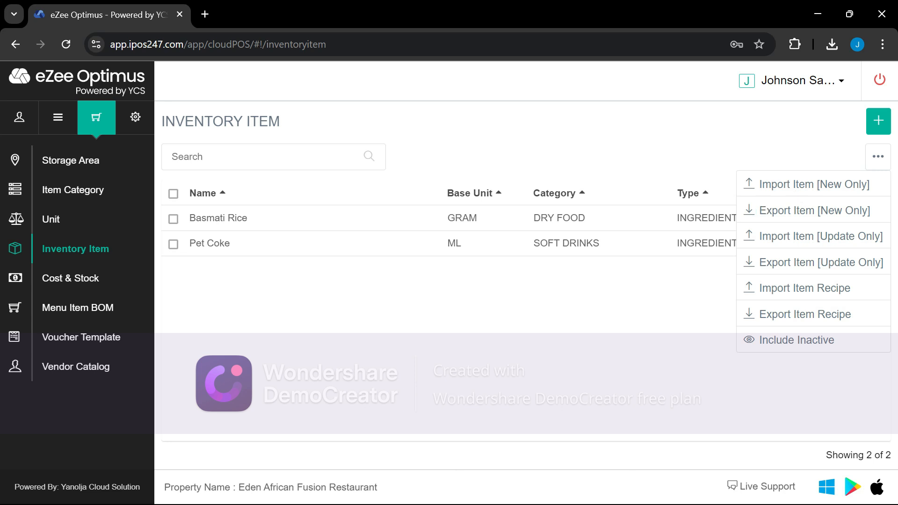
pyautogui.click(151, 489)
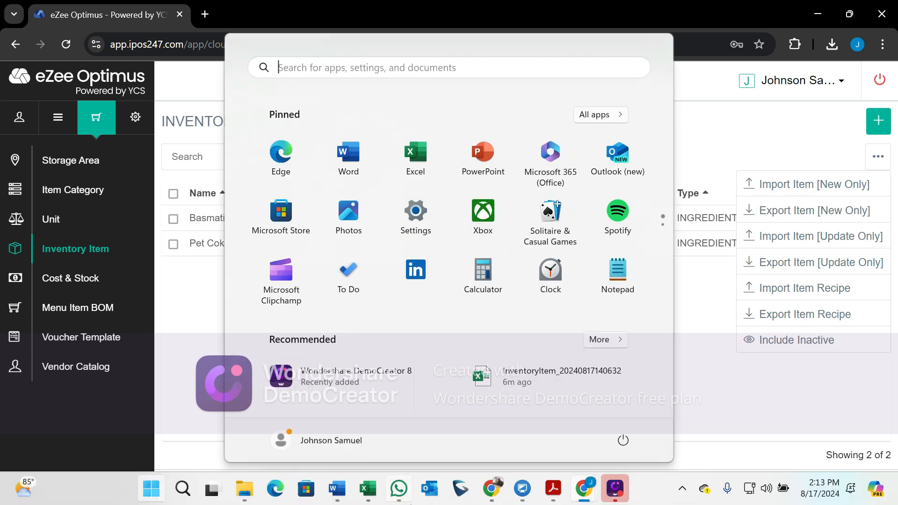
# Delete the Basmati Rice and Pet Coke rows from the inventory sheet and save the workbook
pyautogui.click(374, 497)
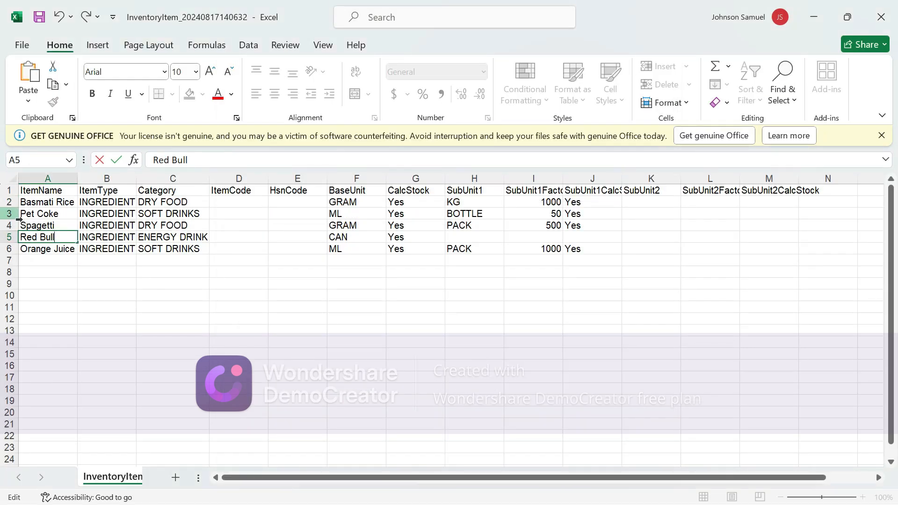
pyautogui.moveTo(13, 202); pyautogui.dragTo(13, 217)
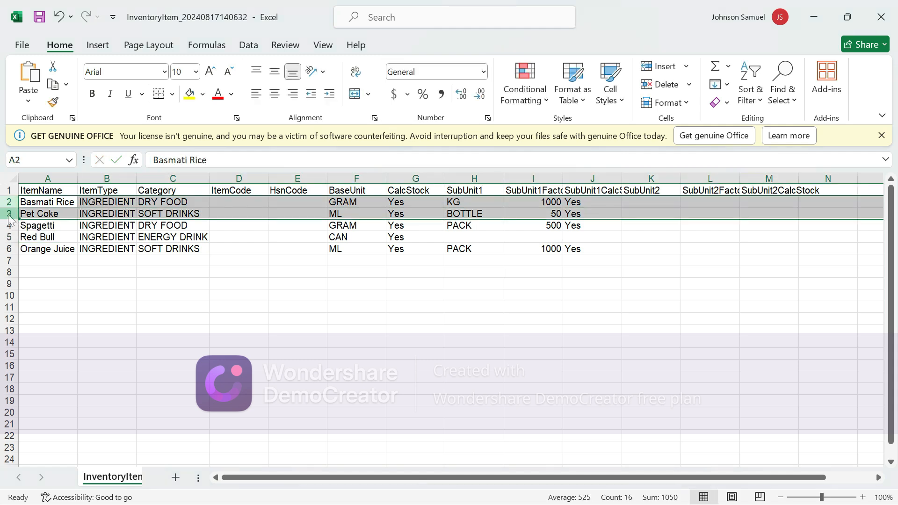
pyautogui.rightClick(11, 215)
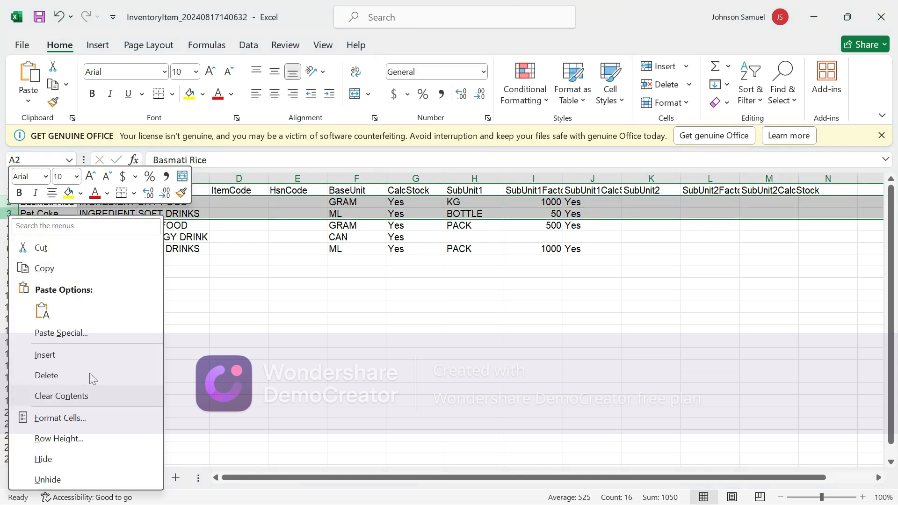
pyautogui.click(46, 376)
pyautogui.click(281, 331)
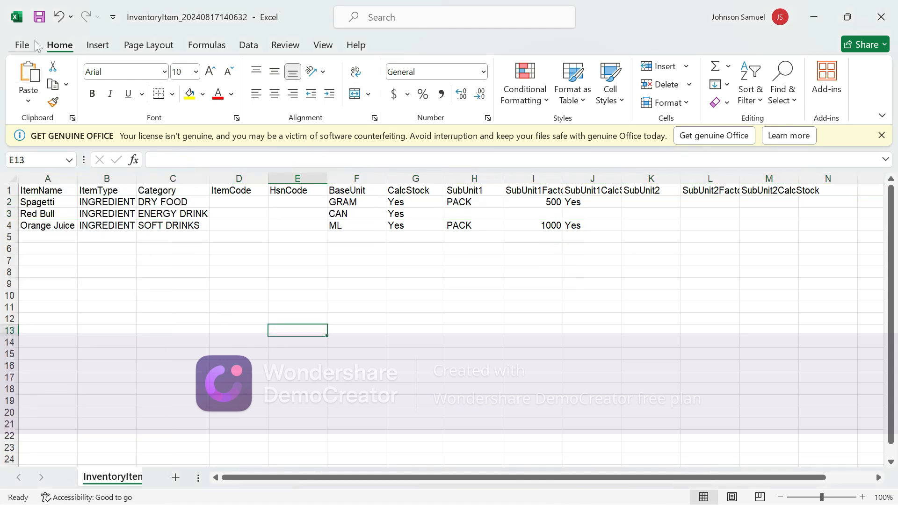
pyautogui.click(39, 17)
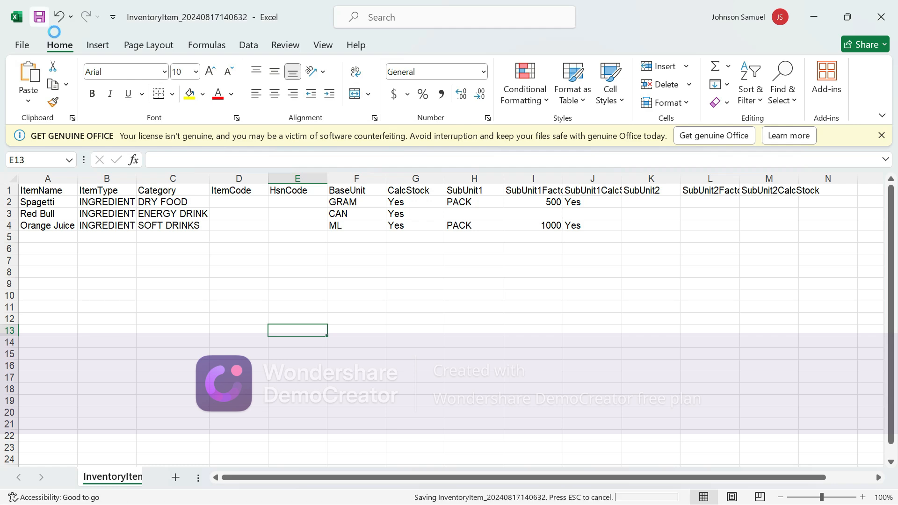
pyautogui.click(814, 17)
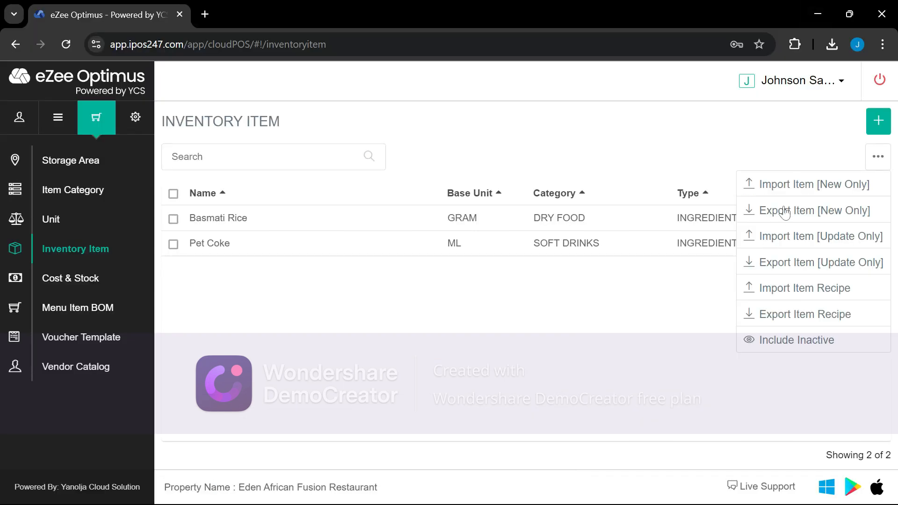
pyautogui.click(798, 187)
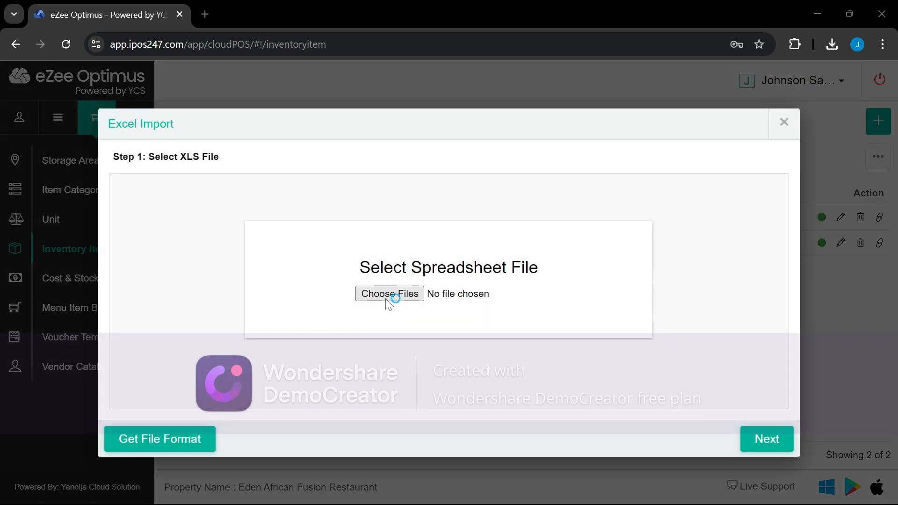
pyautogui.click(389, 293)
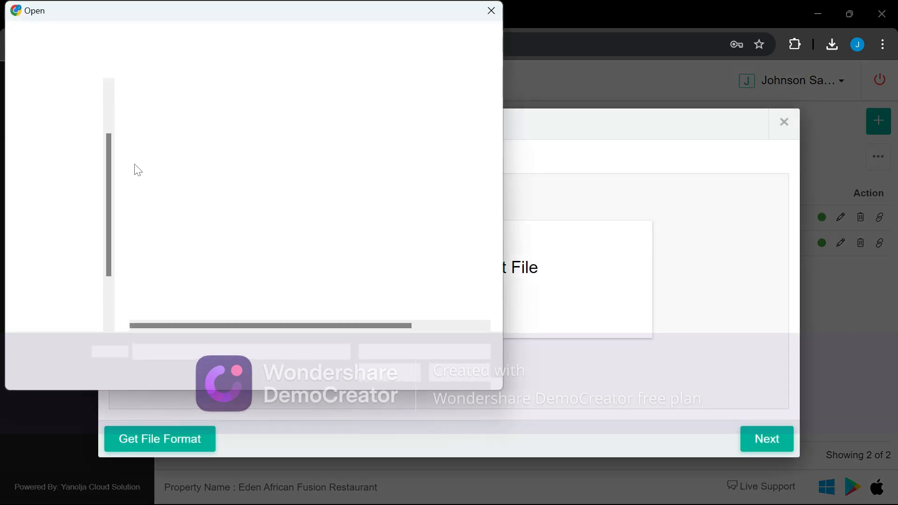
pyautogui.click(65, 158)
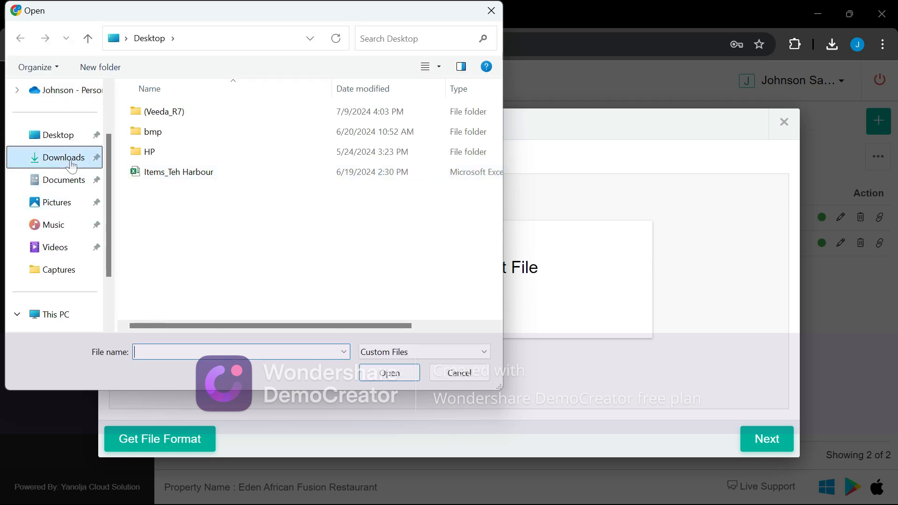
pyautogui.click(165, 145)
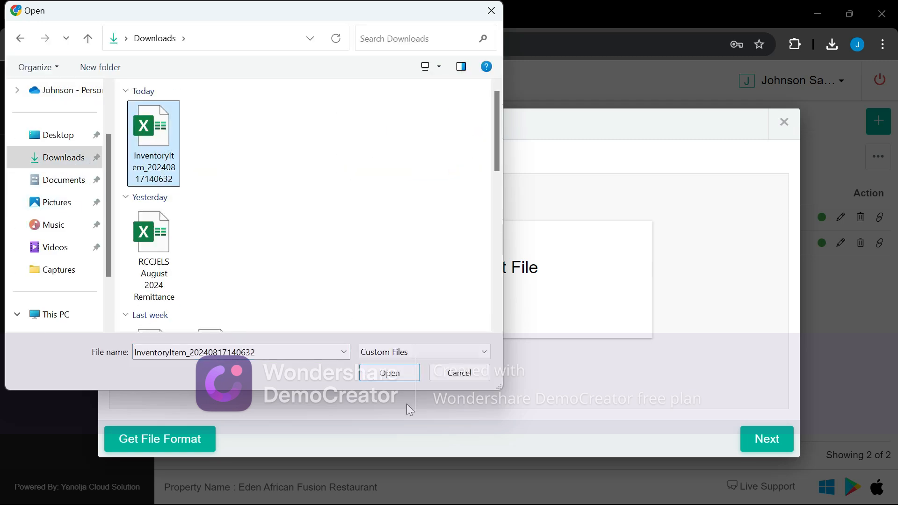
pyautogui.click(390, 374)
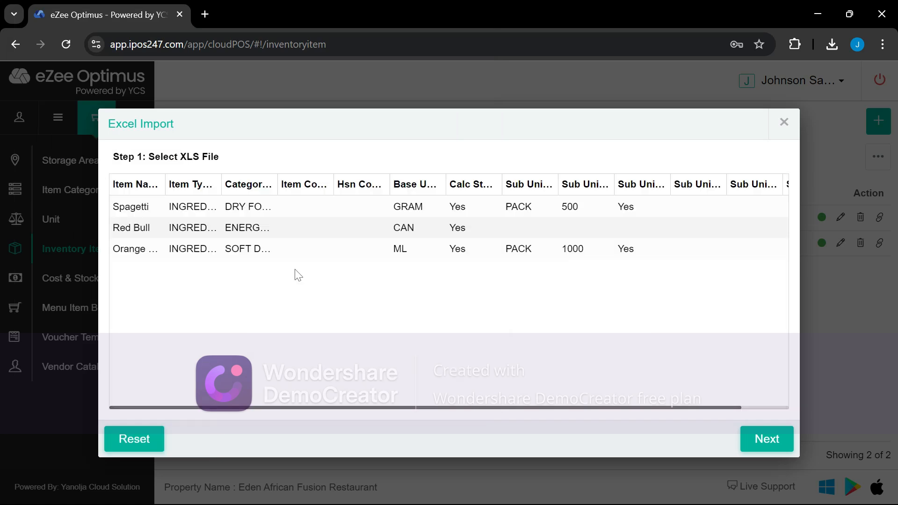
# Advance to validation, review the CAN unit-not-found error, and close the import
pyautogui.click(780, 443)
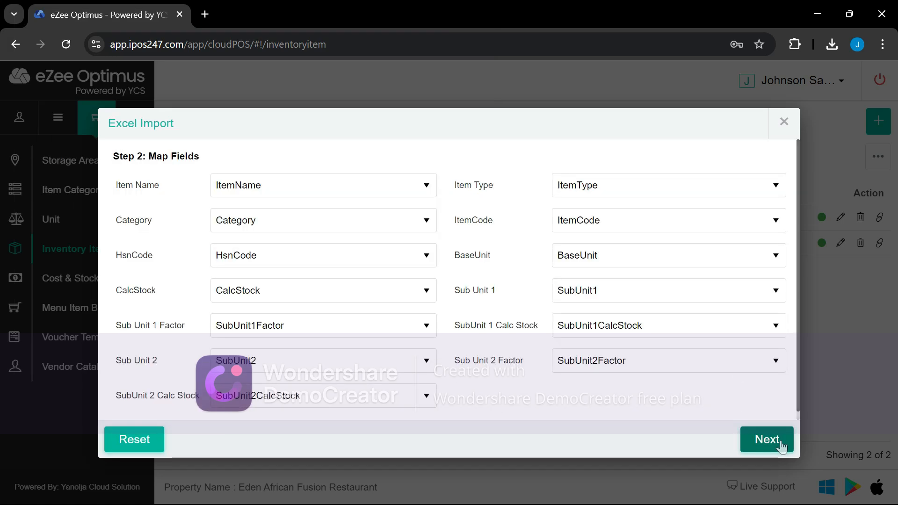
pyautogui.click(750, 444)
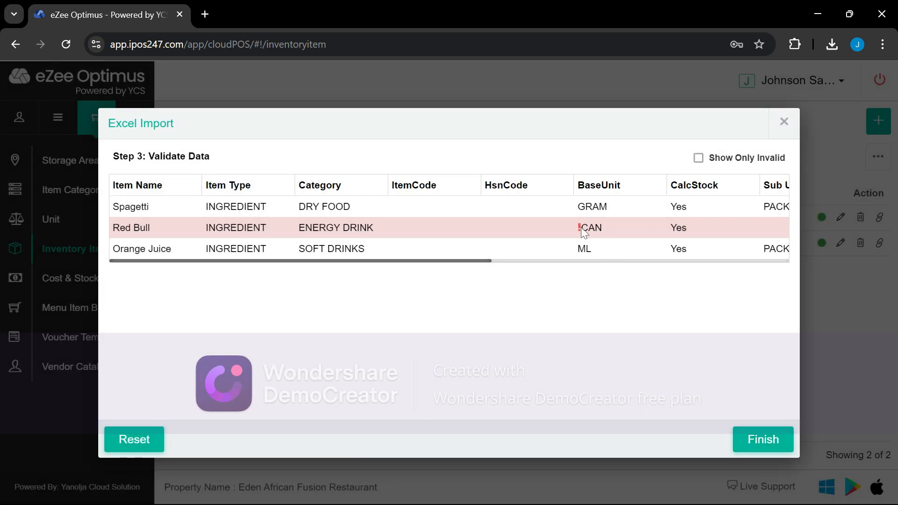
pyautogui.moveTo(580, 230)
pyautogui.moveTo(236, 261); pyautogui.dragTo(640, 281)
pyautogui.moveTo(586, 279); pyautogui.dragTo(314, 276)
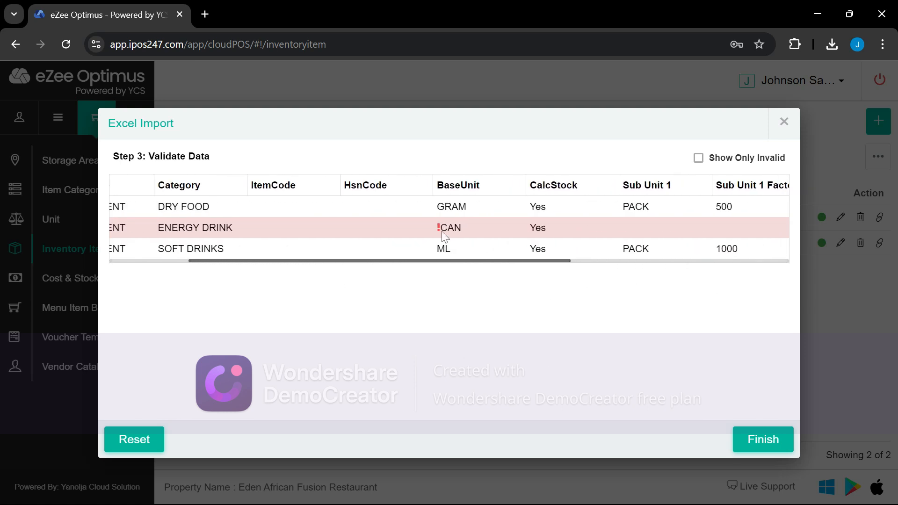
pyautogui.moveTo(442, 233)
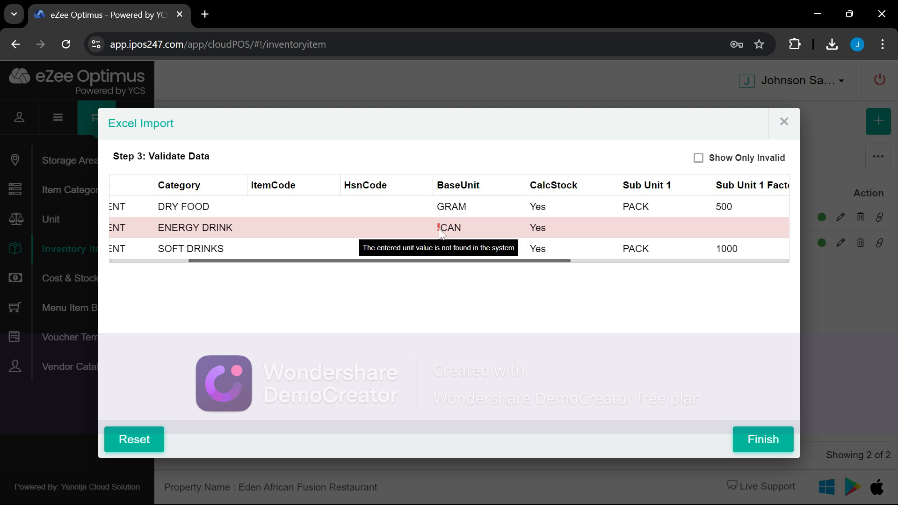
pyautogui.click(784, 122)
# Add a unit named CAN with 2 digits after the decimal
pyautogui.click(56, 221)
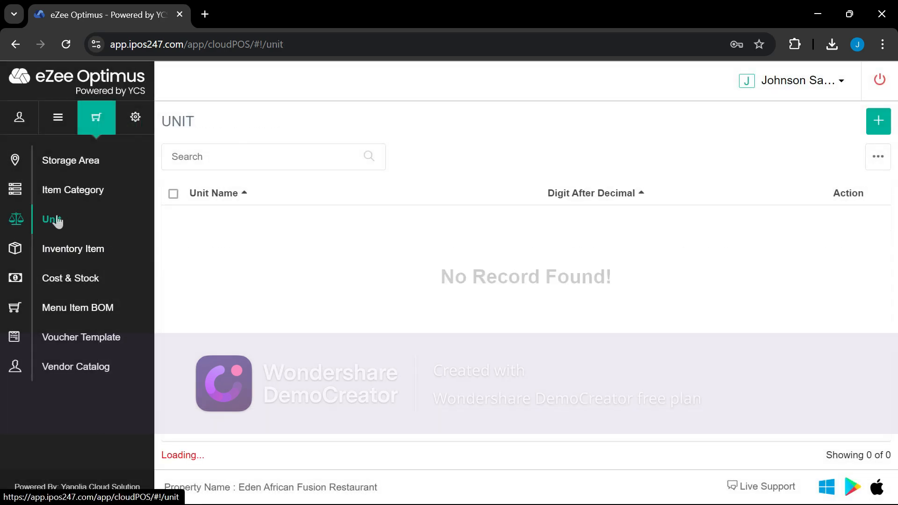
pyautogui.click(868, 130)
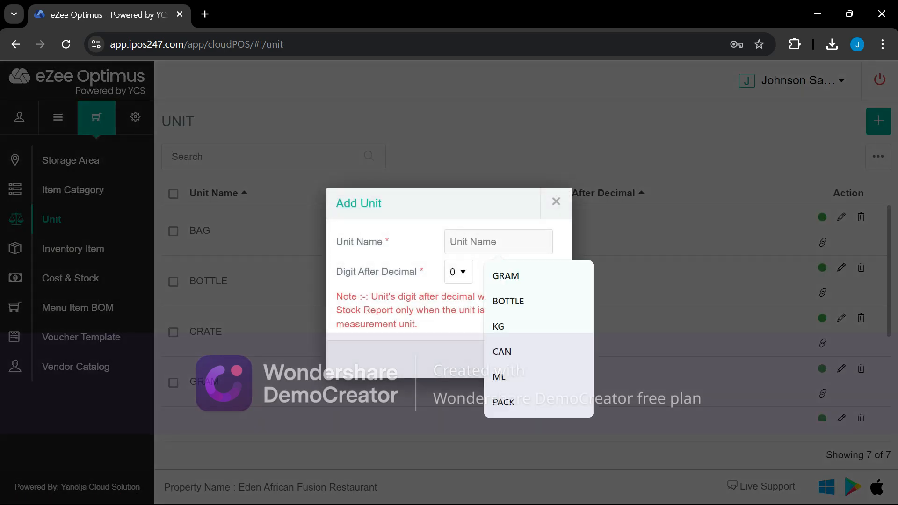
pyautogui.write('CAN')
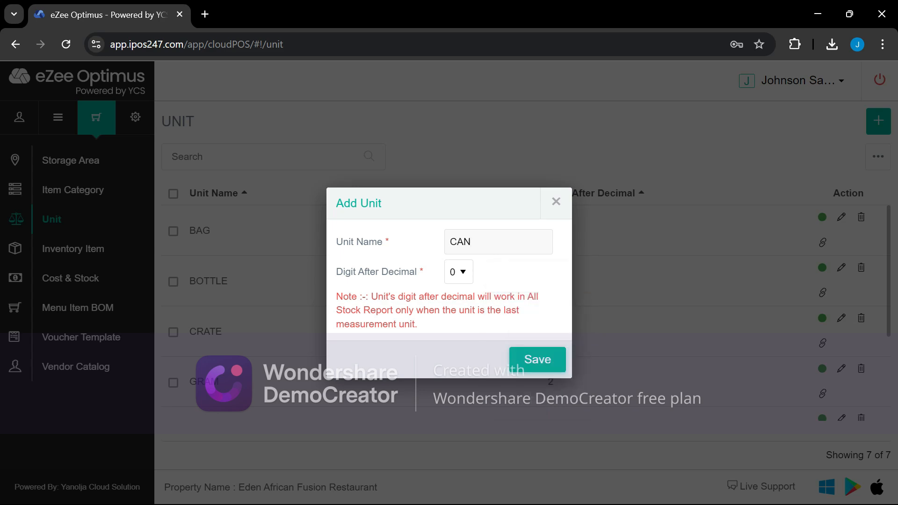
pyautogui.click(462, 278)
pyautogui.click(460, 313)
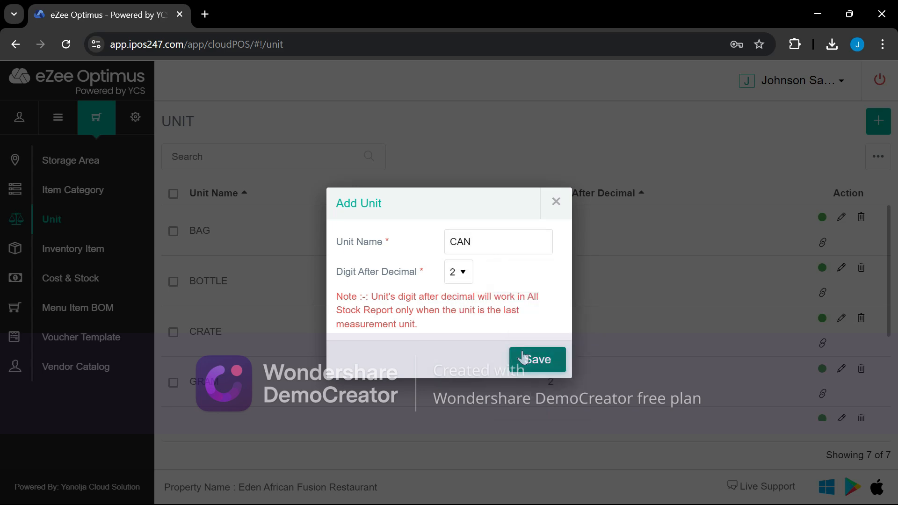
pyautogui.click(535, 364)
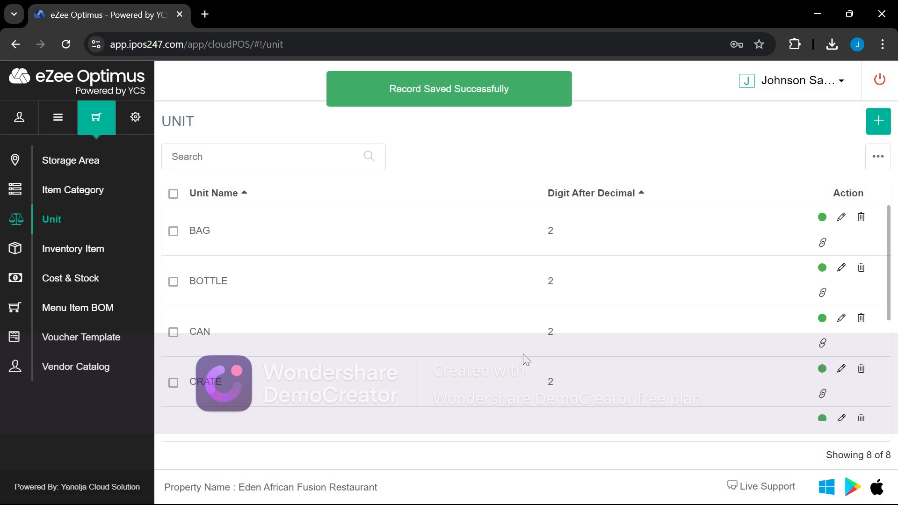
pyautogui.click(64, 256)
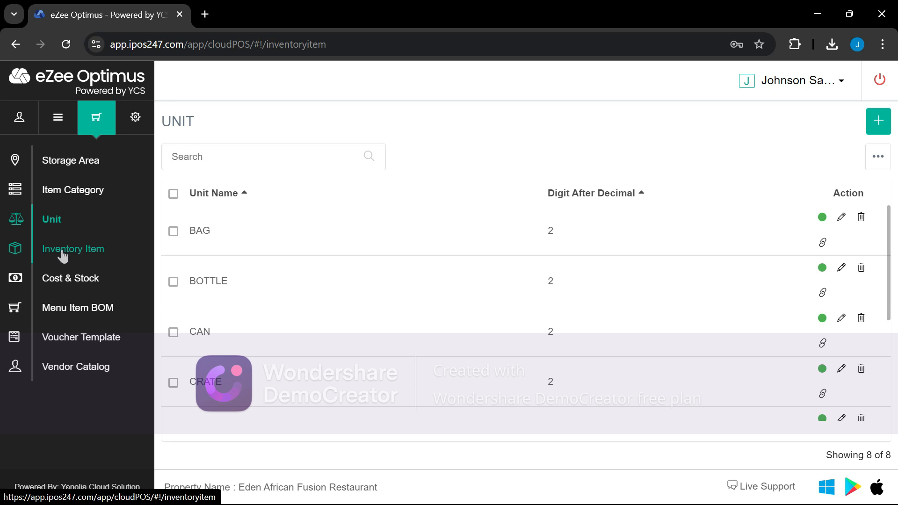
# Re-import the InventoryItem spreadsheet to add Spagetti, Red Bull and Orange Juice
pyautogui.click(884, 159)
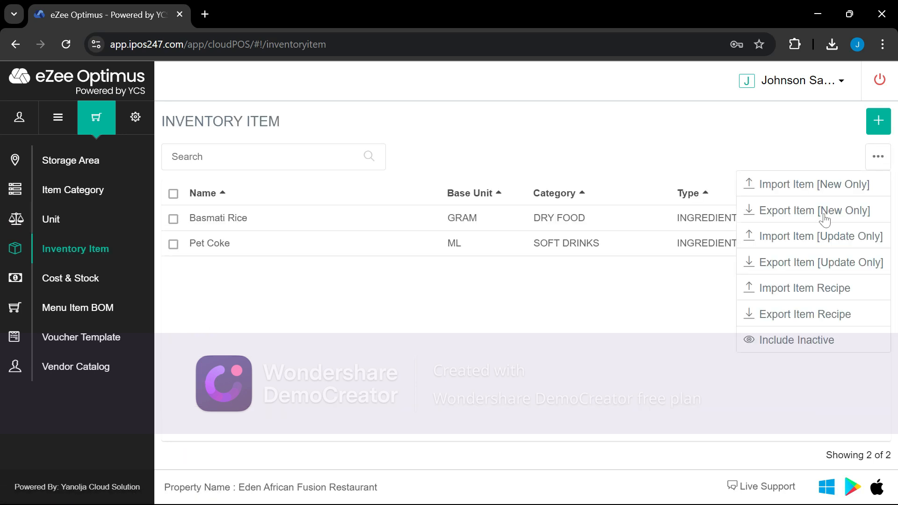
pyautogui.click(785, 192)
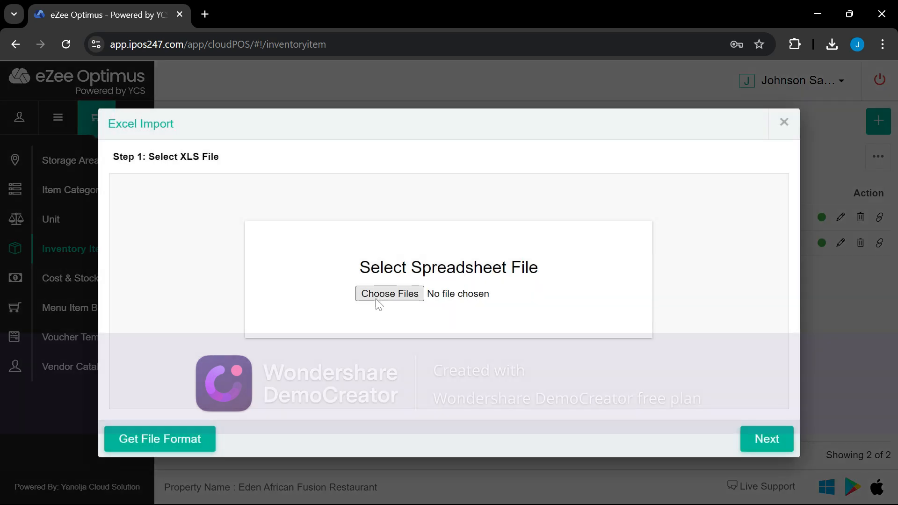
pyautogui.click(385, 297)
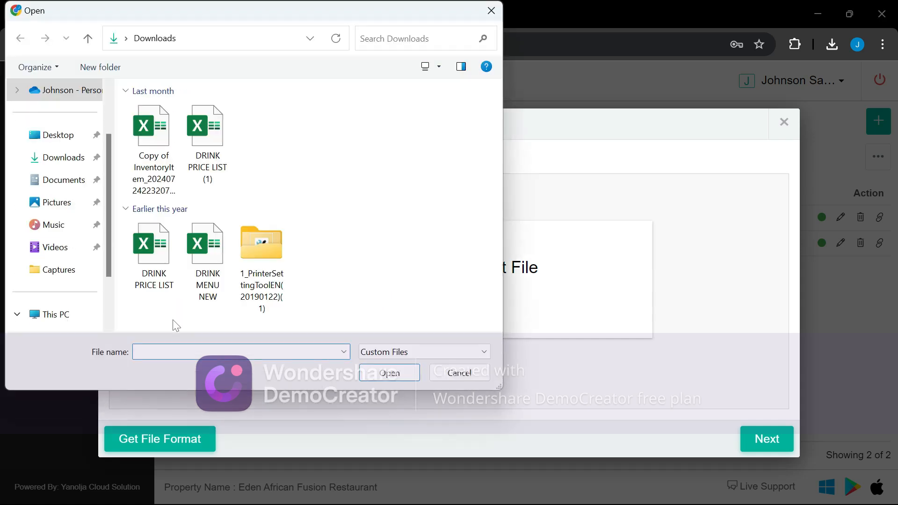
pyautogui.click(159, 143)
pyautogui.click(391, 374)
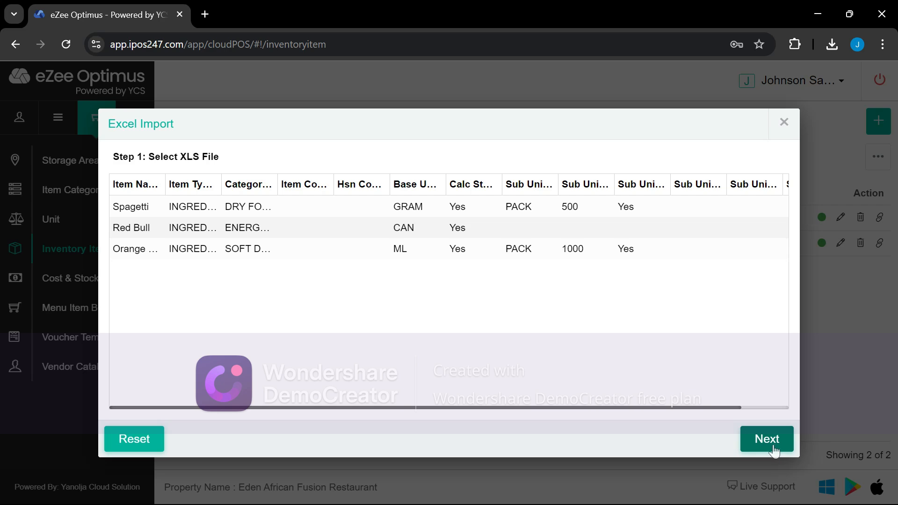
pyautogui.click(768, 441)
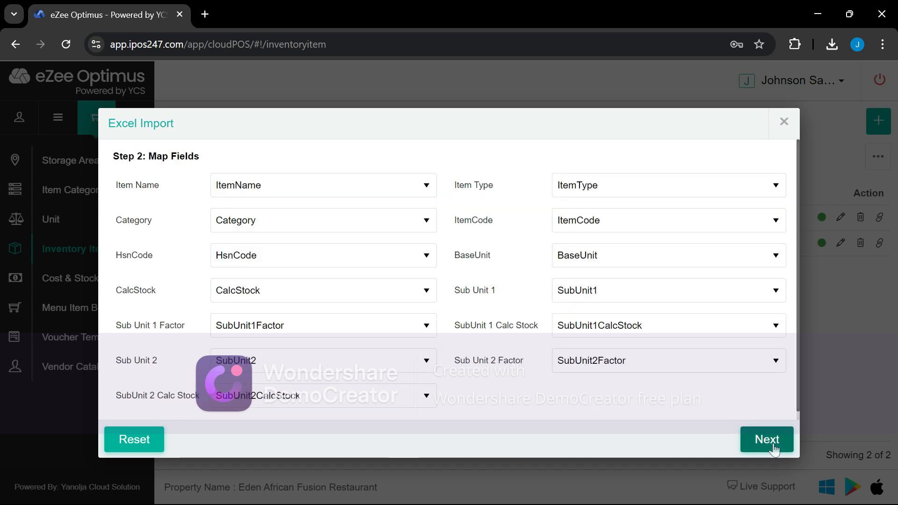
pyautogui.click(773, 448)
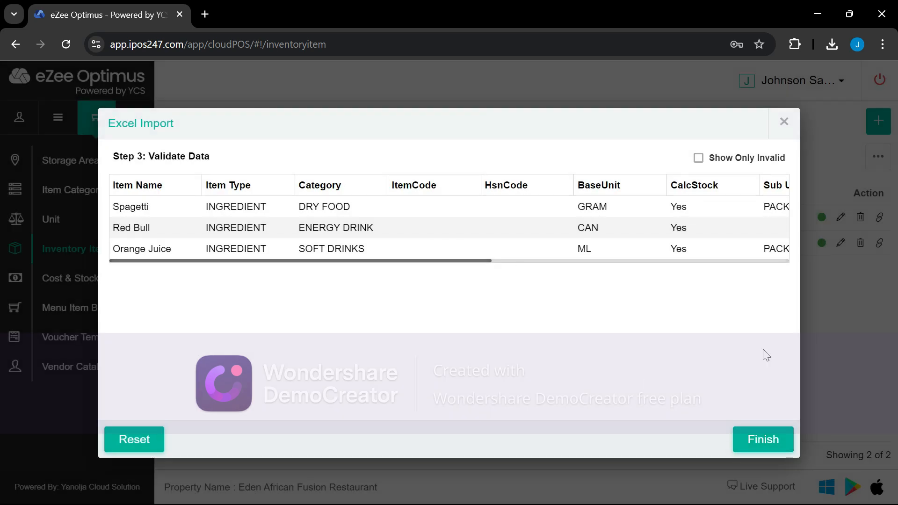
pyautogui.click(764, 441)
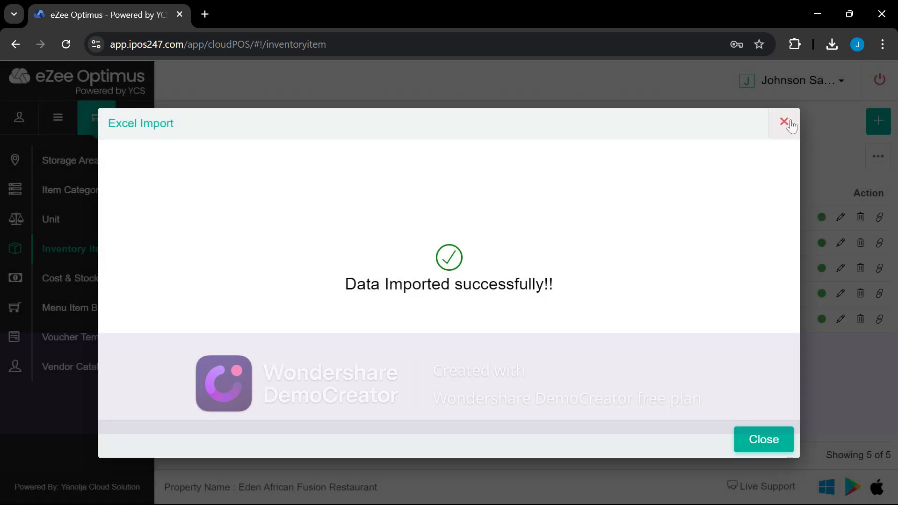
pyautogui.click(784, 122)
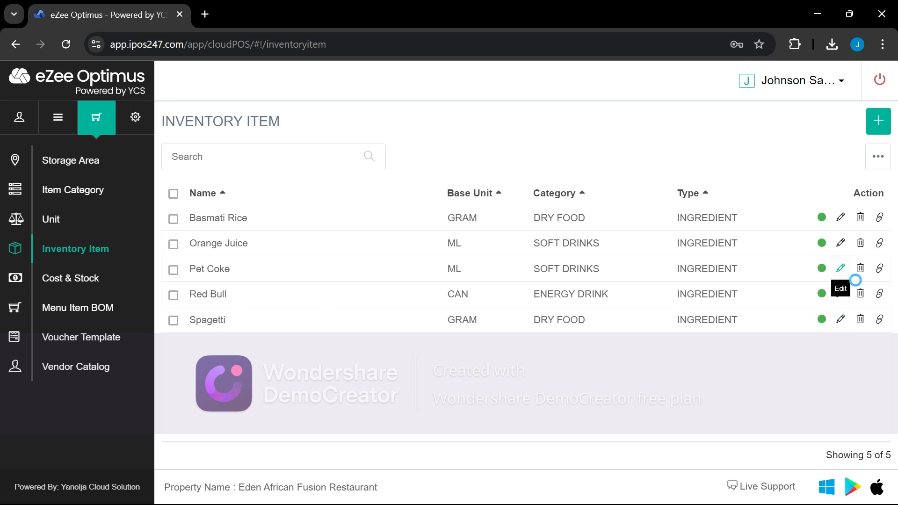
# Review Pet Coke's outlets, then open Orange Juice's outlets and add a blank outlet row
pyautogui.click(858, 271)
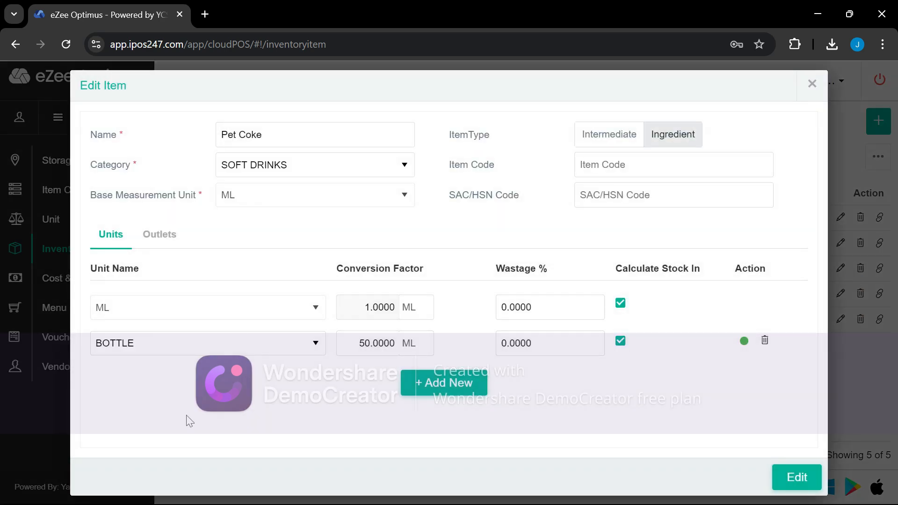
pyautogui.click(168, 243)
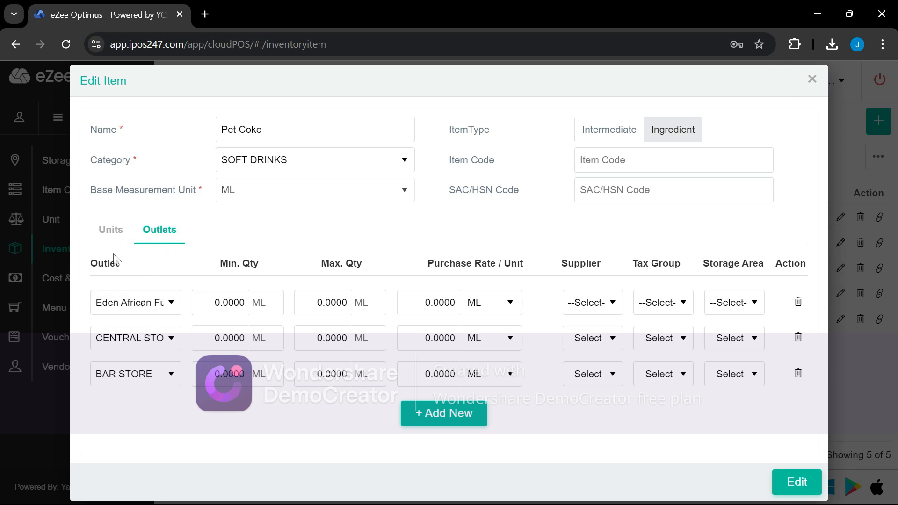
pyautogui.click(115, 234)
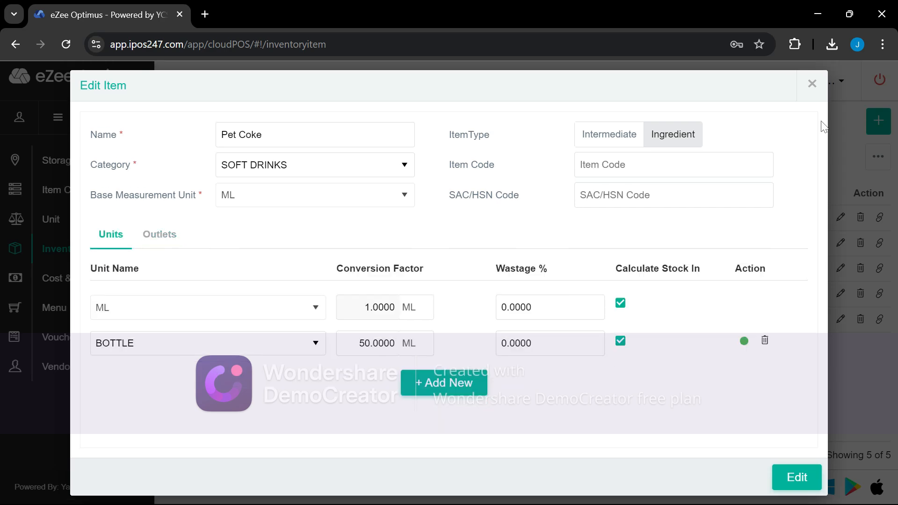
pyautogui.click(812, 84)
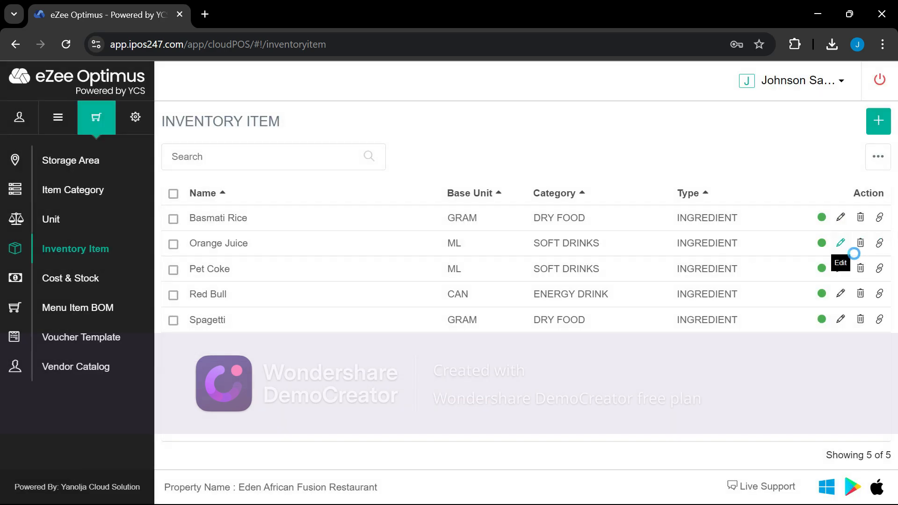
pyautogui.click(840, 244)
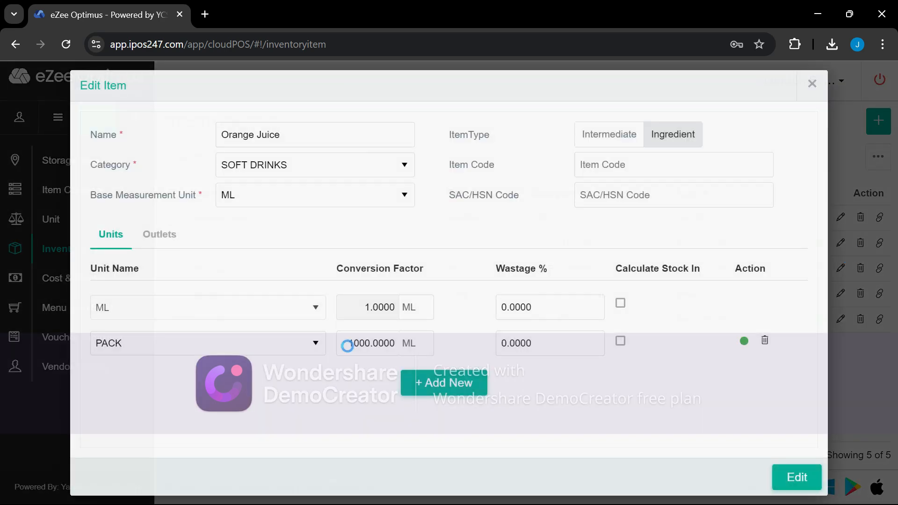
pyautogui.click(168, 239)
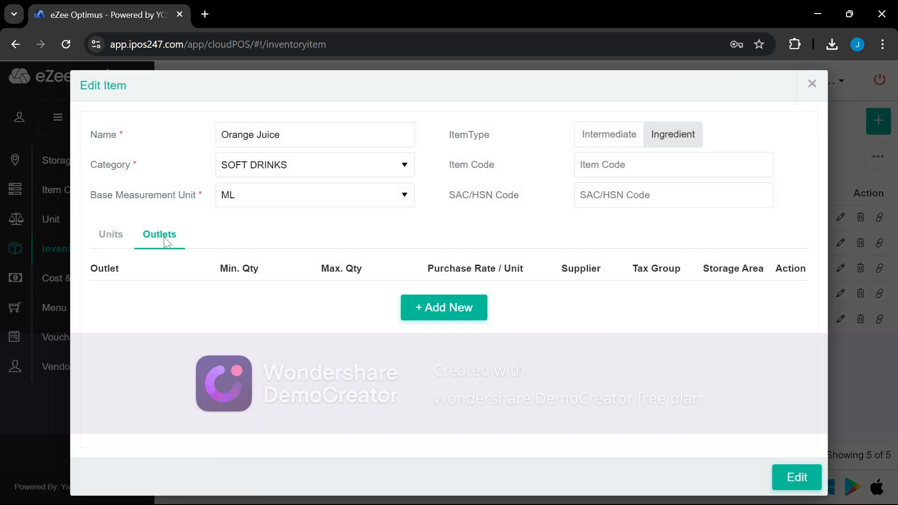
pyautogui.click(458, 311)
# Assign Orange Juice to Eden African Fusion Restaurant, CENTRAL STORE and BAR STORE
pyautogui.click(150, 318)
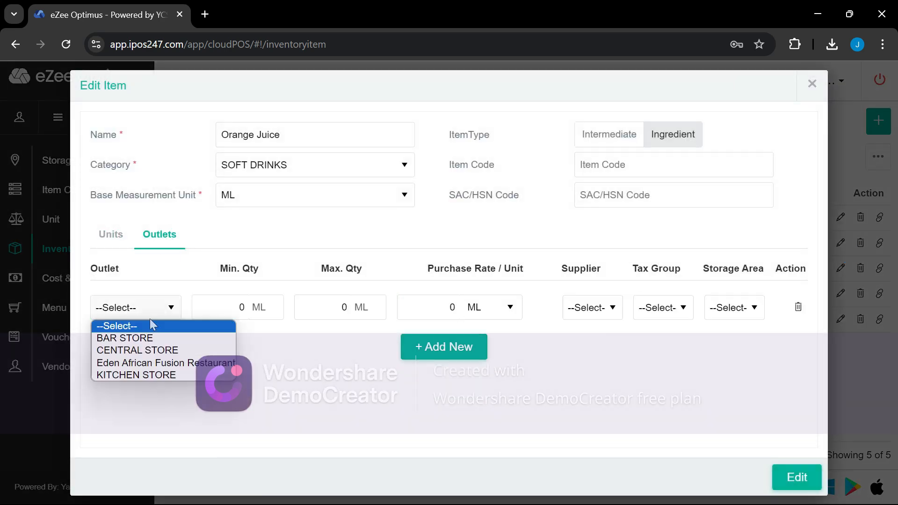
pyautogui.click(146, 363)
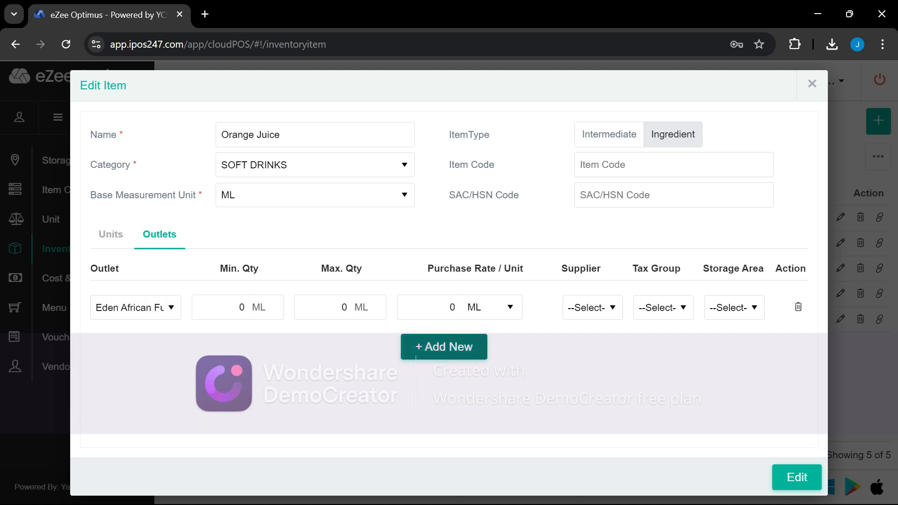
pyautogui.click(458, 351)
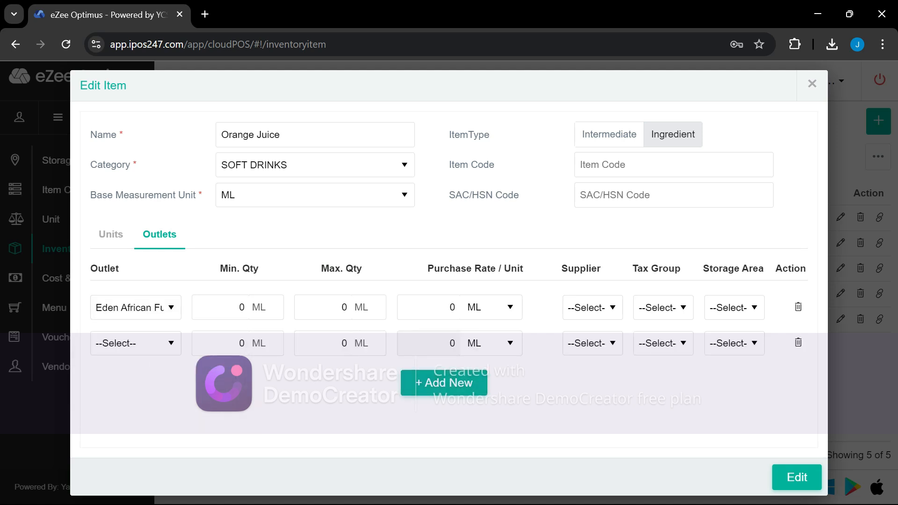
pyautogui.click(134, 346)
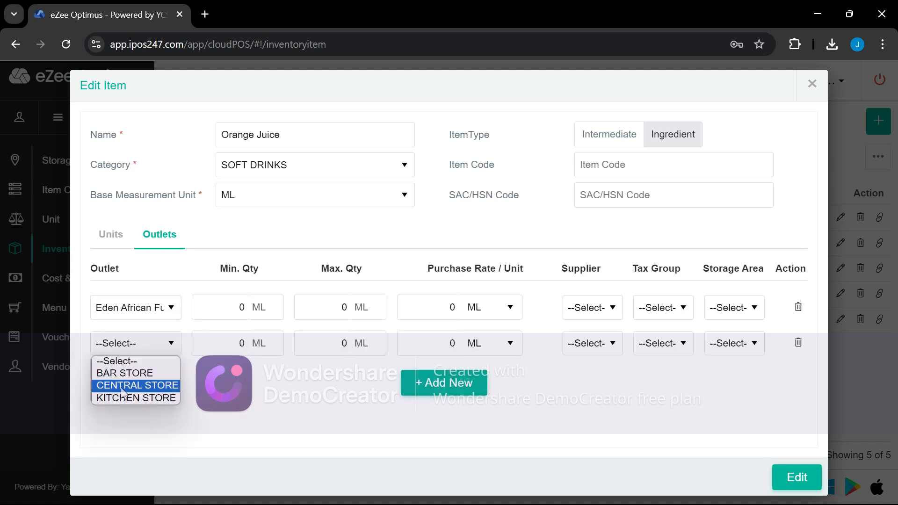
pyautogui.click(137, 385)
pyautogui.click(468, 385)
pyautogui.click(121, 375)
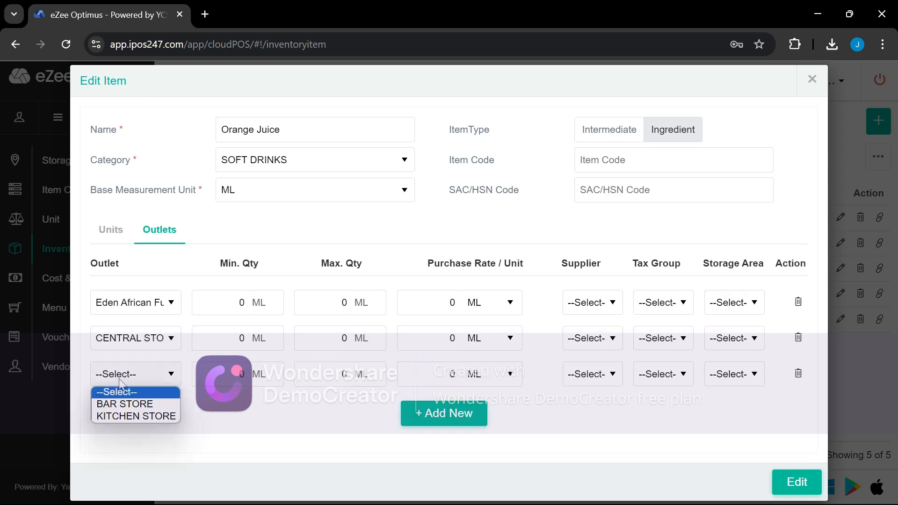
pyautogui.click(123, 402)
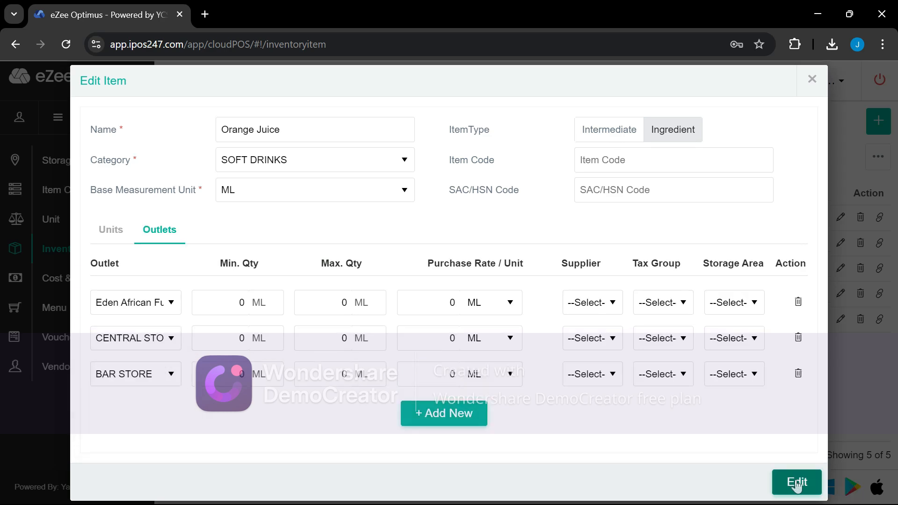
pyautogui.click(797, 482)
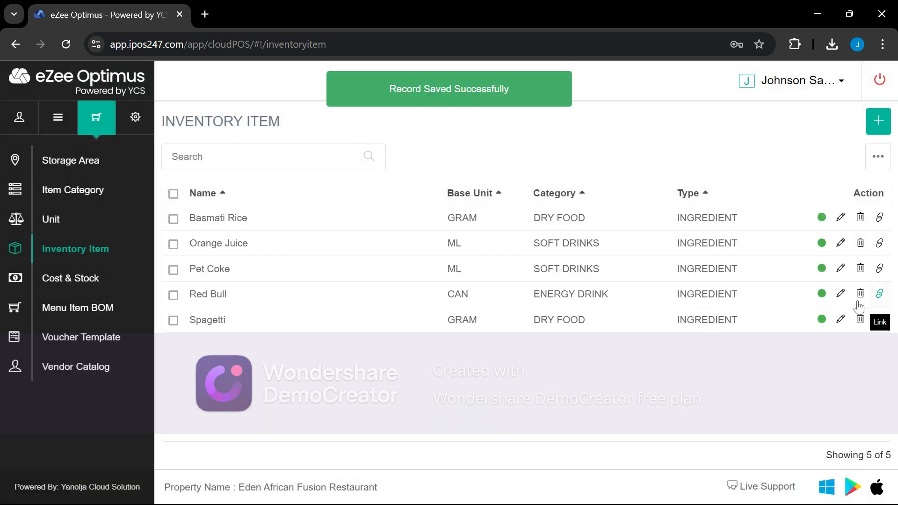
# Assign Spagetti to Eden African Fusion Restaurant, CENTRAL STORE and KITCHEN STORE
pyautogui.click(841, 321)
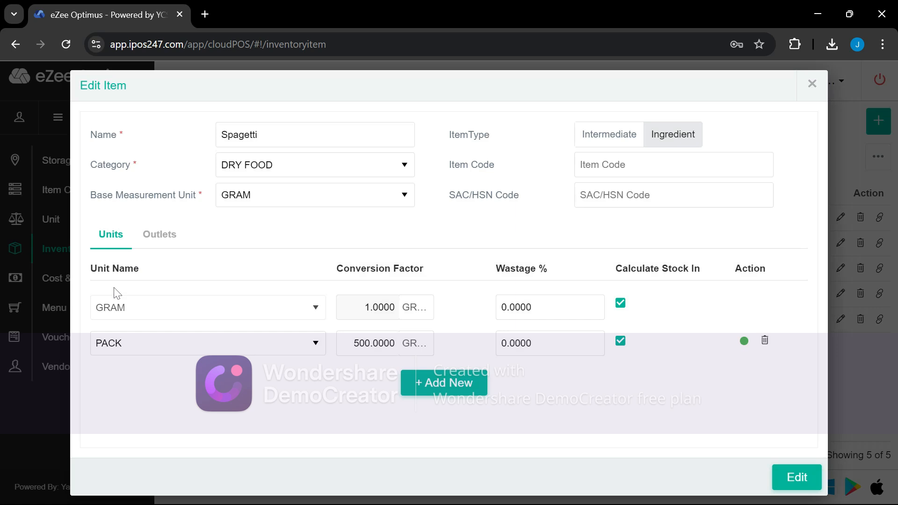
pyautogui.click(155, 238)
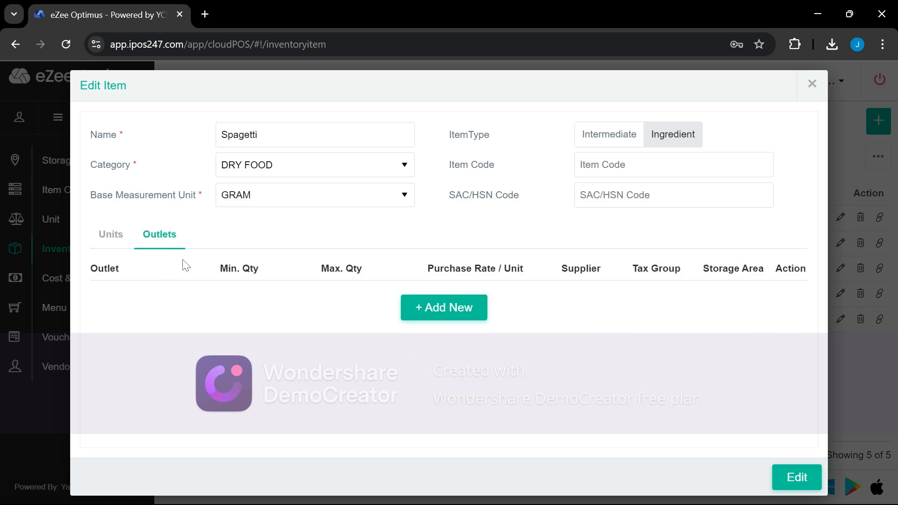
pyautogui.click(484, 307)
pyautogui.click(121, 309)
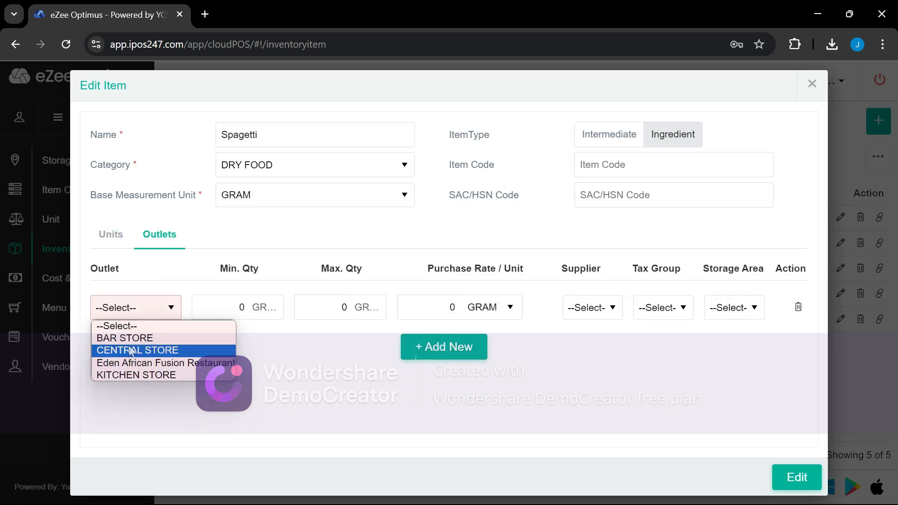
pyautogui.click(126, 368)
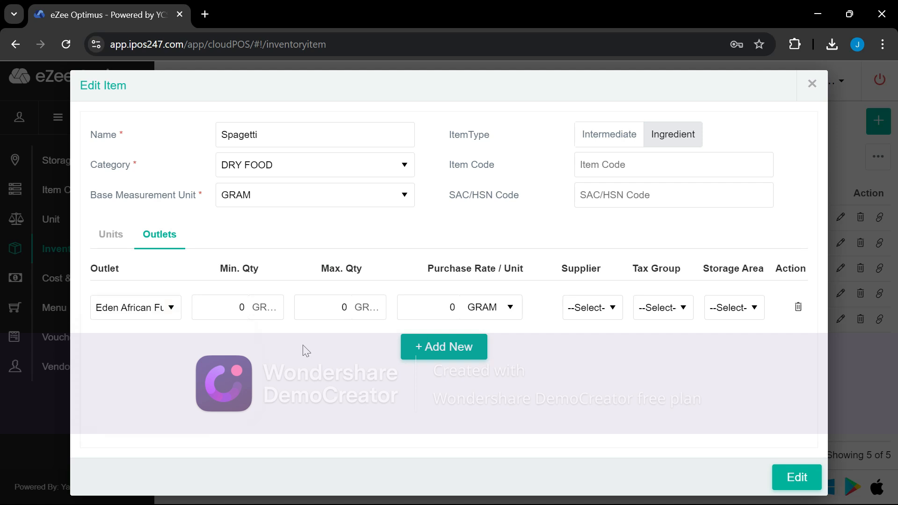
pyautogui.click(420, 346)
pyautogui.click(145, 347)
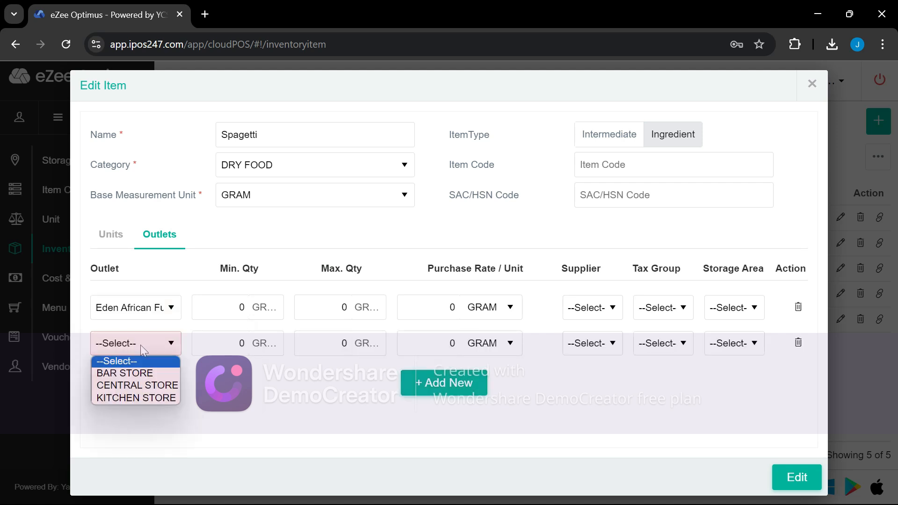
pyautogui.click(124, 385)
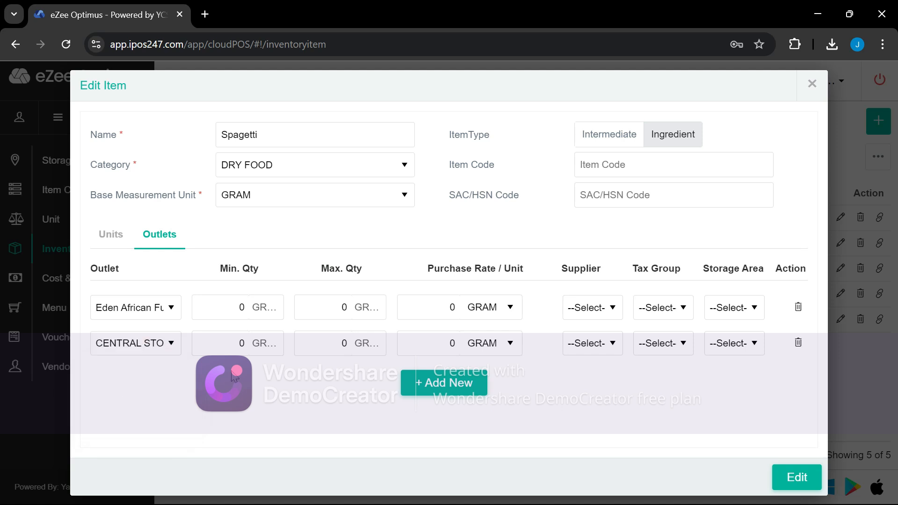
pyautogui.click(435, 384)
pyautogui.click(136, 373)
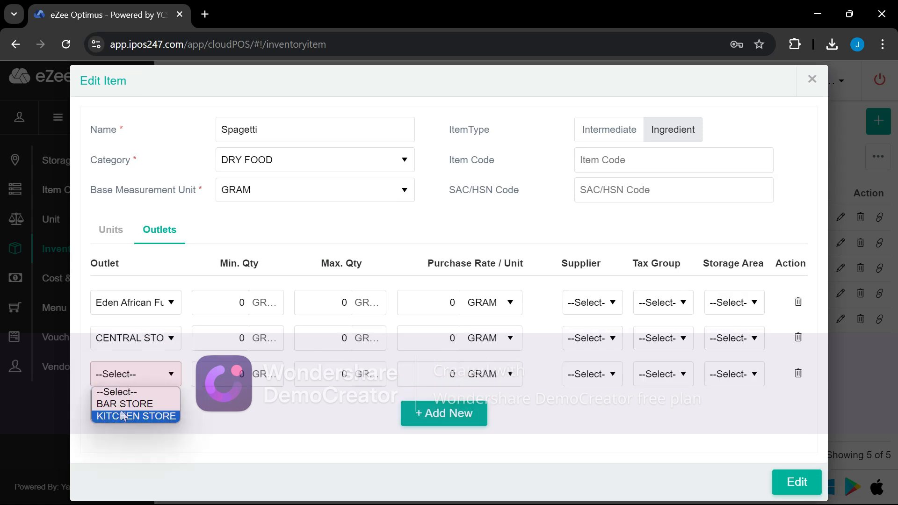
pyautogui.click(121, 416)
pyautogui.click(796, 482)
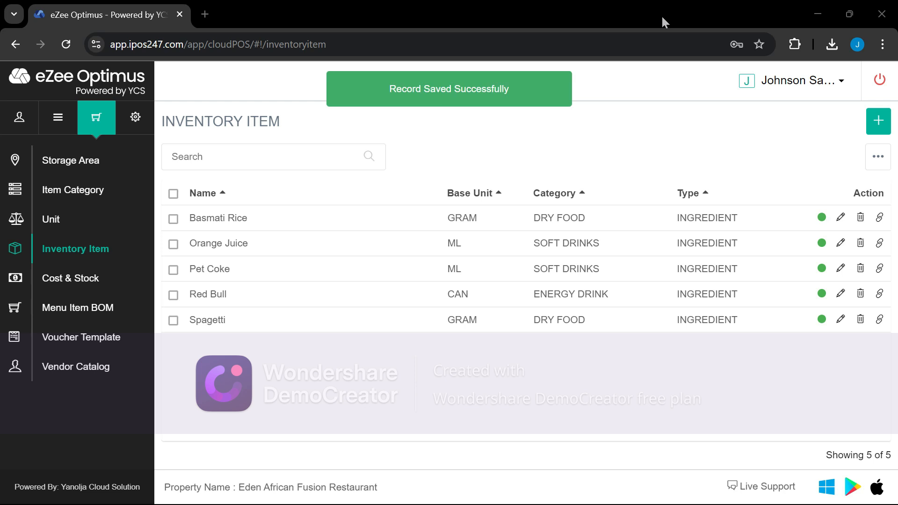
# Switch to the front-office point of sale and browse the module list to Inventory
pyautogui.click(800, 86)
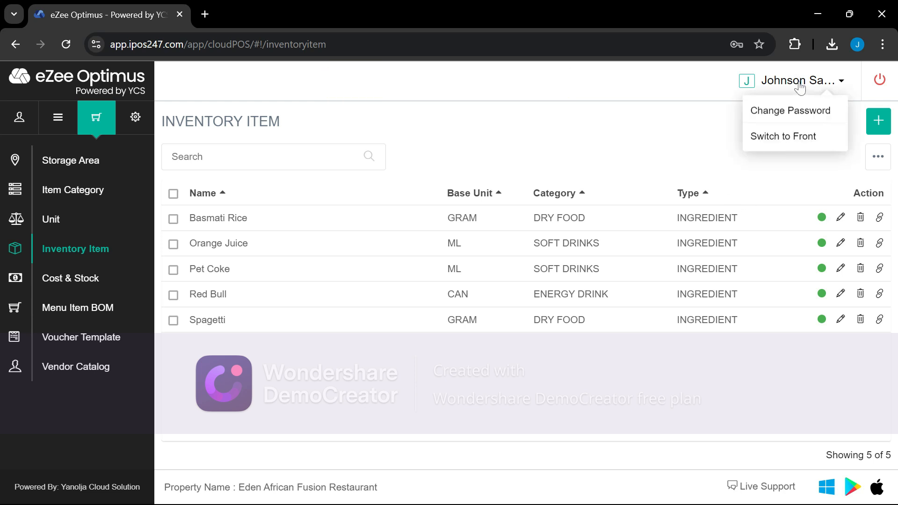
pyautogui.click(787, 140)
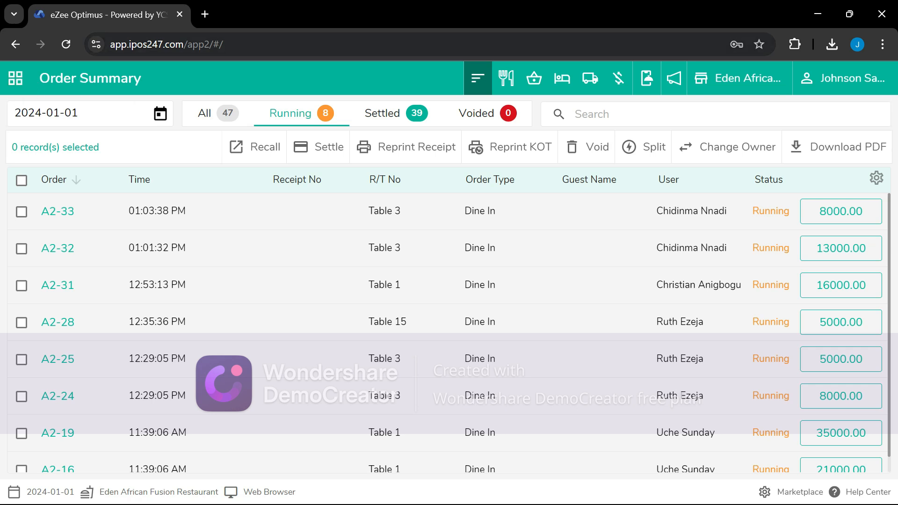
pyautogui.click(21, 84)
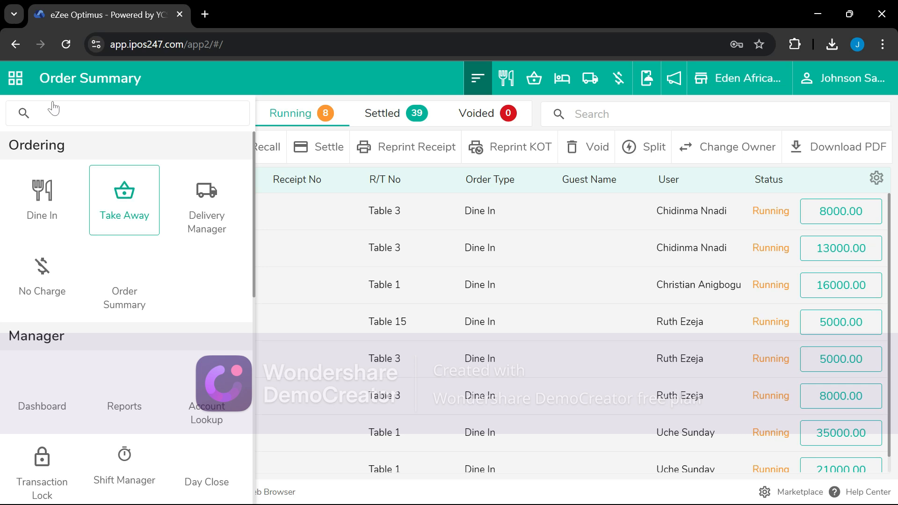
pyautogui.scroll(-5, 99, 271)
pyautogui.scroll(5, 102, 273)
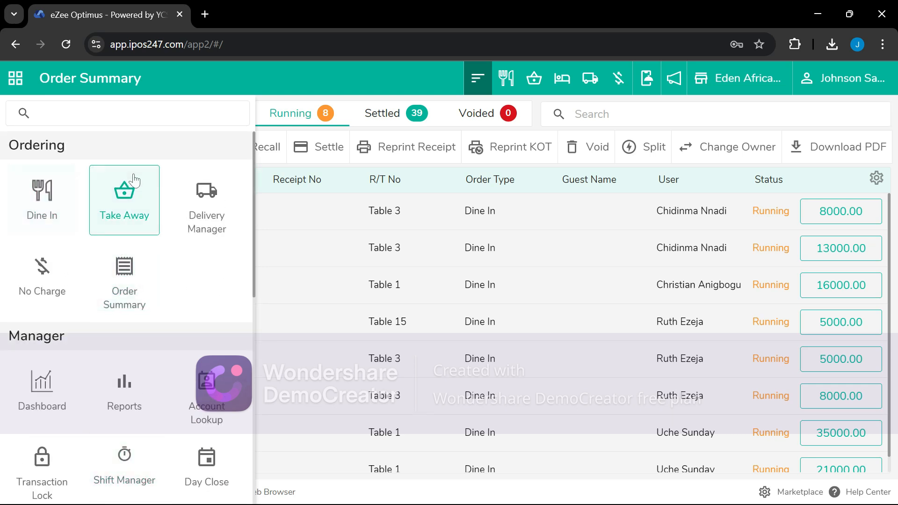
pyautogui.scroll(-7, 84, 374)
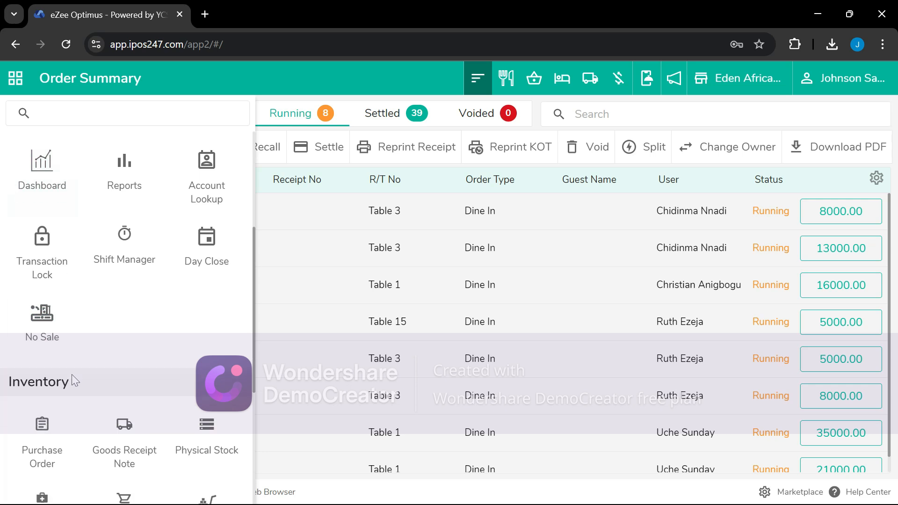
pyautogui.scroll(-3, 79, 385)
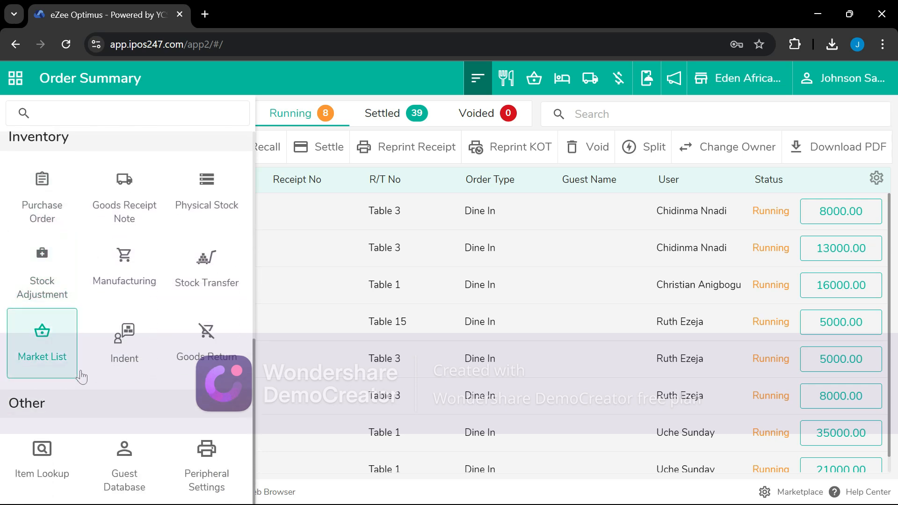
pyautogui.scroll(2, 82, 376)
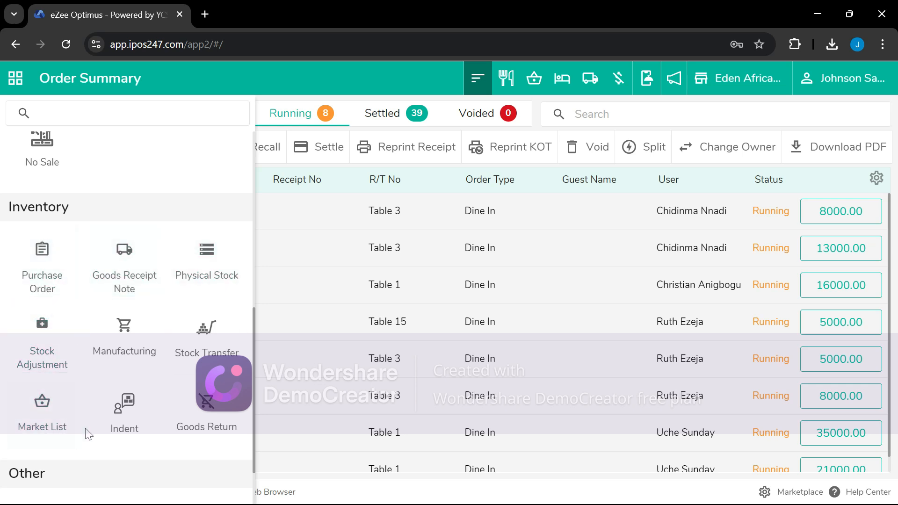
# Create a new market list dated 2024-01-01 with Basmati Rice and Pet Coke
pyautogui.click(51, 414)
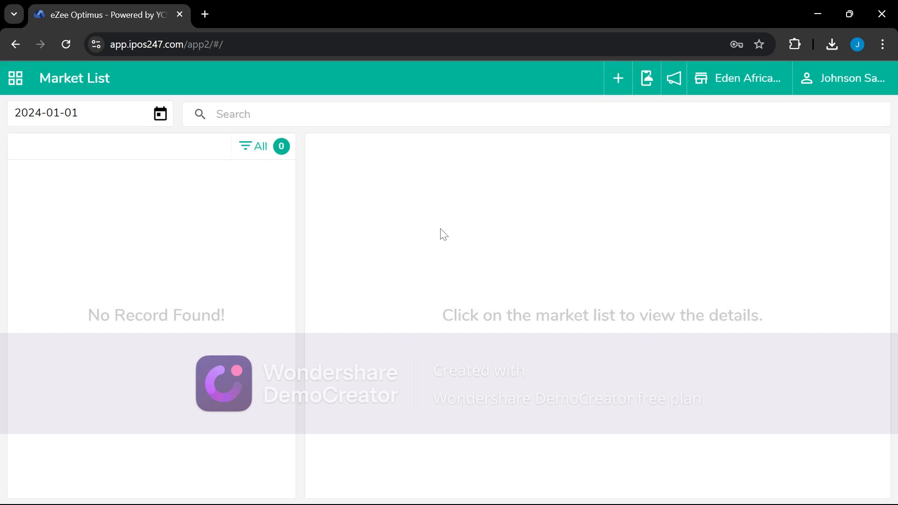
pyautogui.click(617, 81)
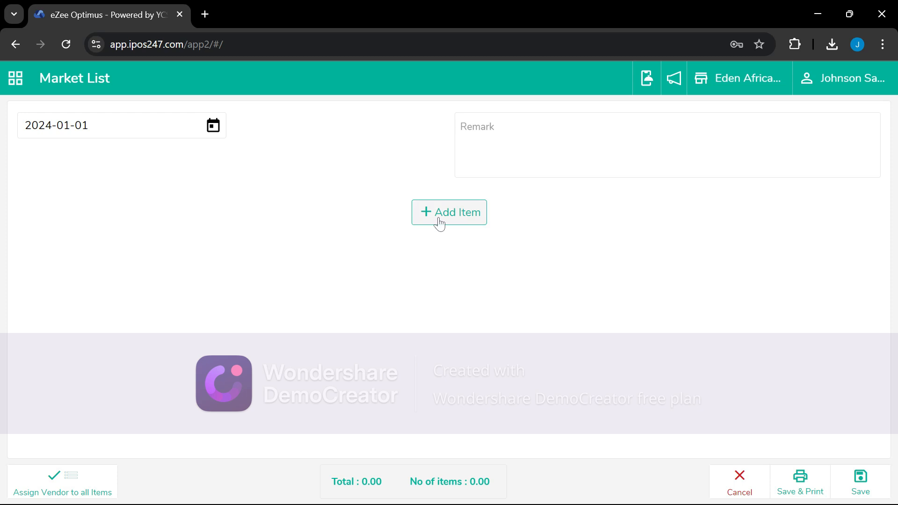
pyautogui.click(435, 219)
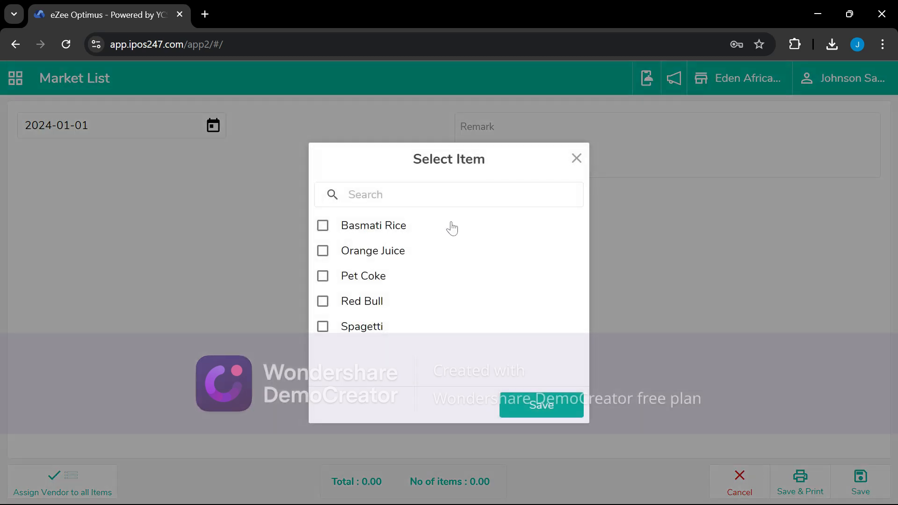
pyautogui.click(324, 226)
pyautogui.click(324, 277)
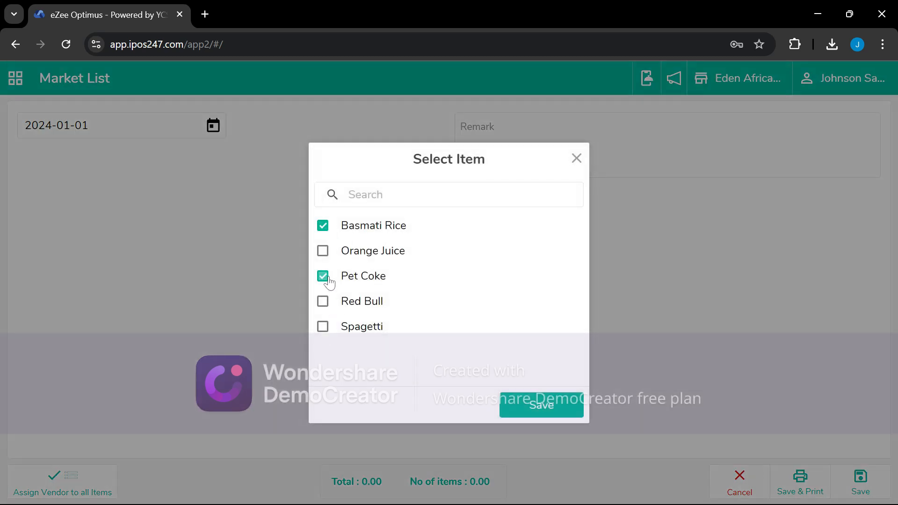
pyautogui.click(545, 407)
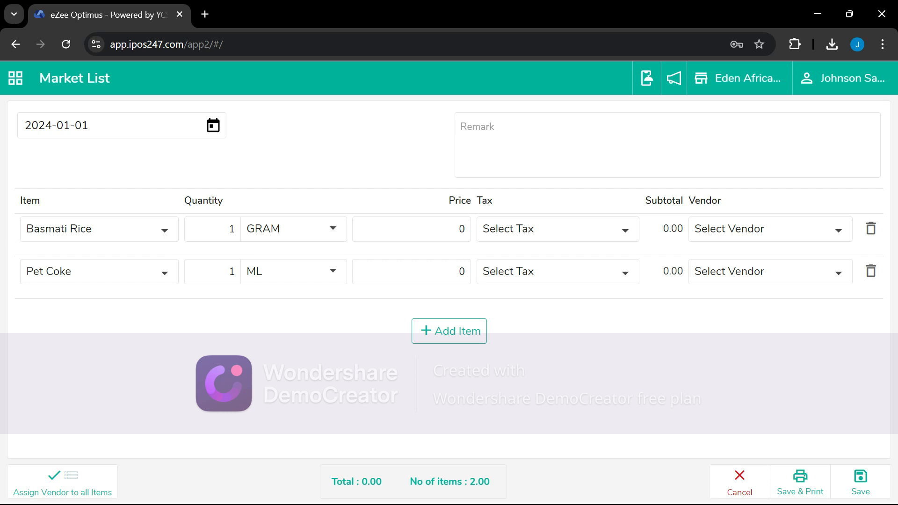
# Set Basmati Rice's unit to KG and Pet Coke's unit to BOTTLE
pyautogui.click(667, 145)
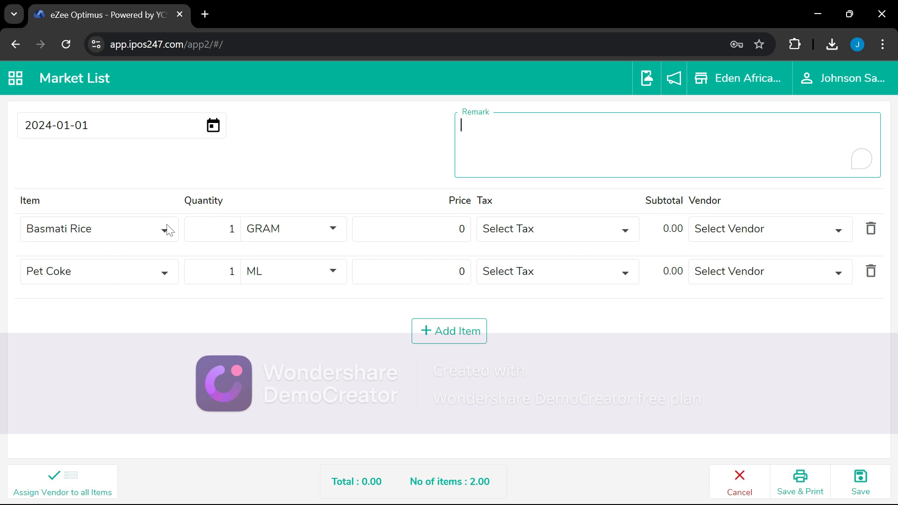
pyautogui.click(311, 230)
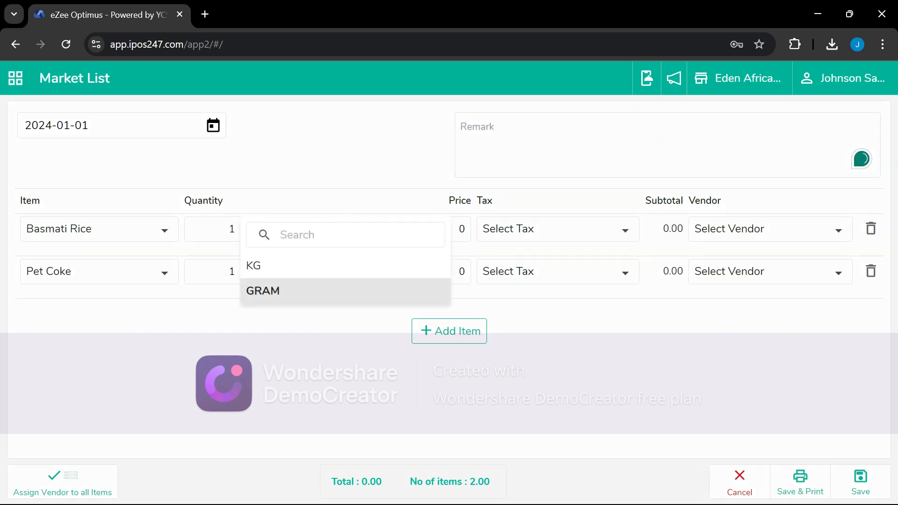
pyautogui.click(266, 269)
pyautogui.click(294, 281)
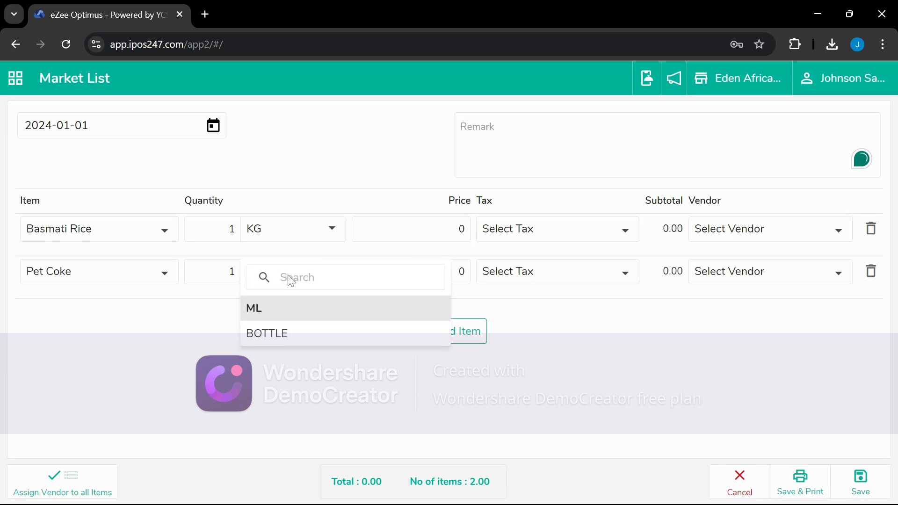
pyautogui.click(265, 333)
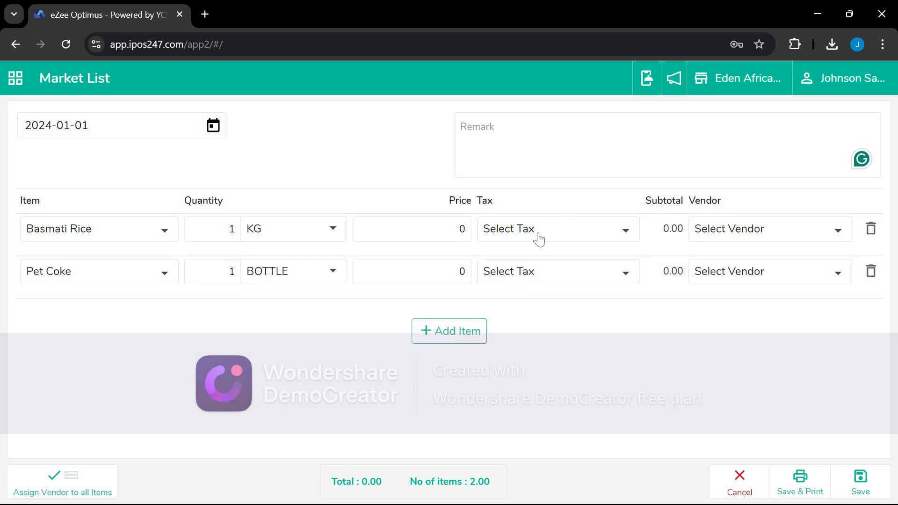
# Enter prices 5000 and 300 and quantities 5 and 10, totalling 28000.00
pyautogui.click(438, 233)
pyautogui.write('000')
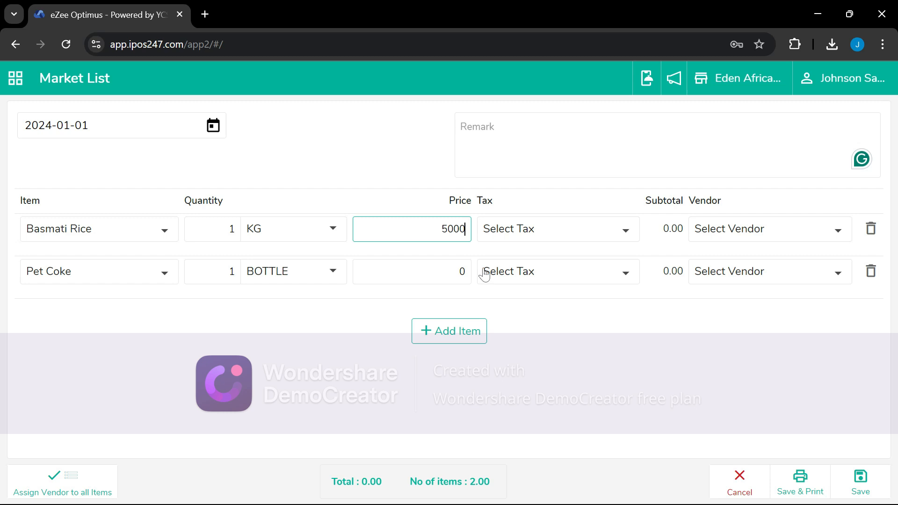
pyautogui.moveTo(455, 272); pyautogui.dragTo(485, 271)
pyautogui.write('300')
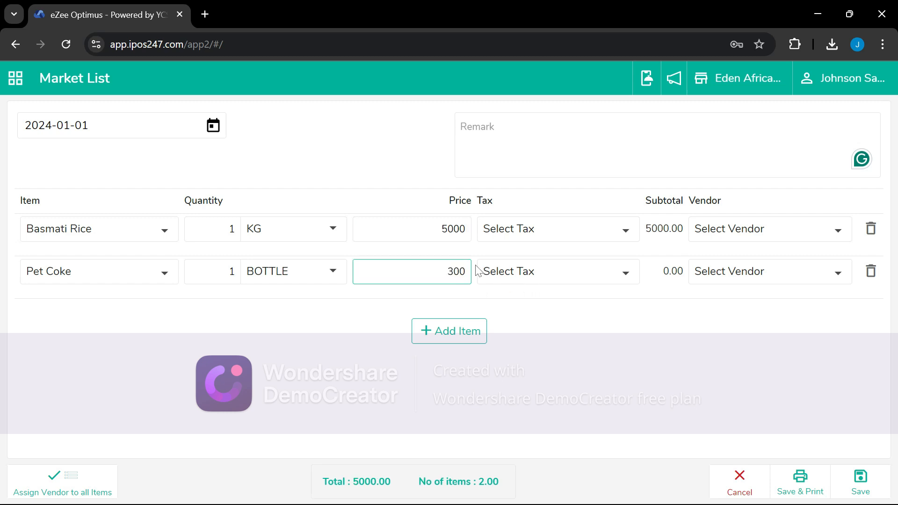
pyautogui.click(583, 338)
pyautogui.moveTo(228, 272); pyautogui.dragTo(246, 274)
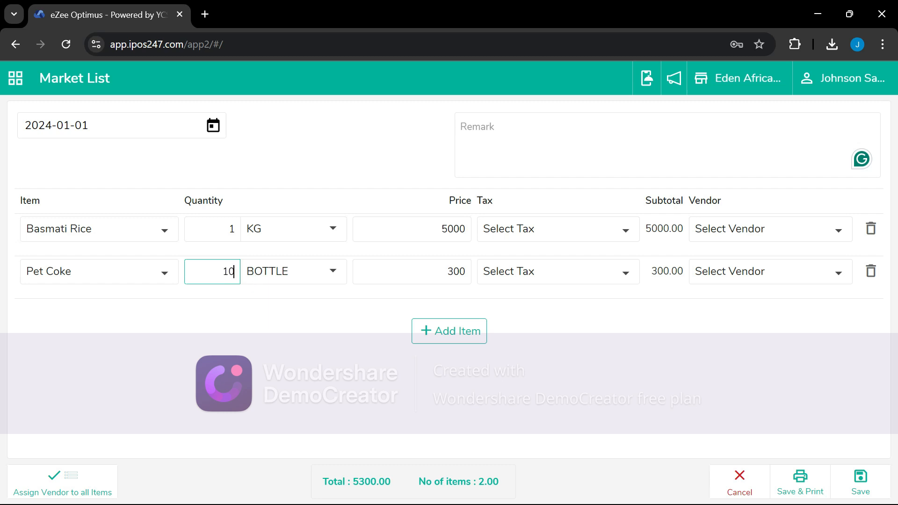
pyautogui.moveTo(229, 229); pyautogui.dragTo(276, 236)
pyautogui.write('5')
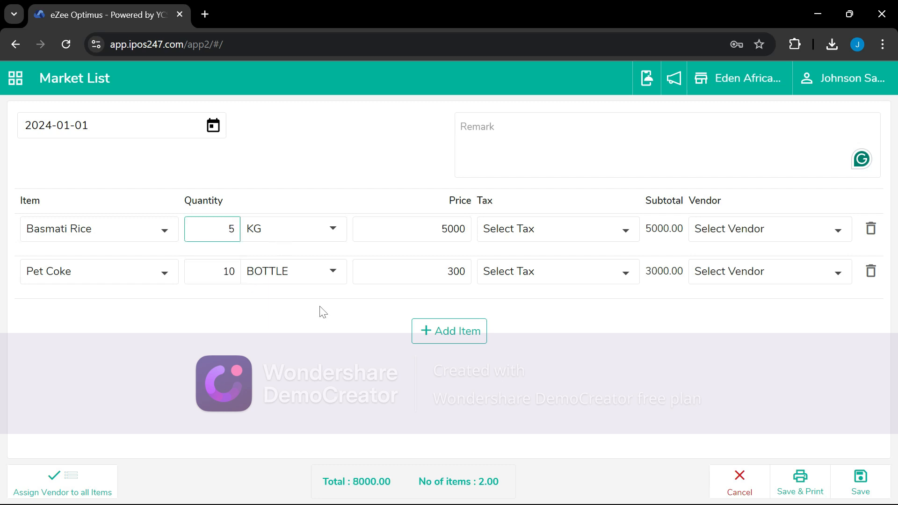
pyautogui.click(321, 339)
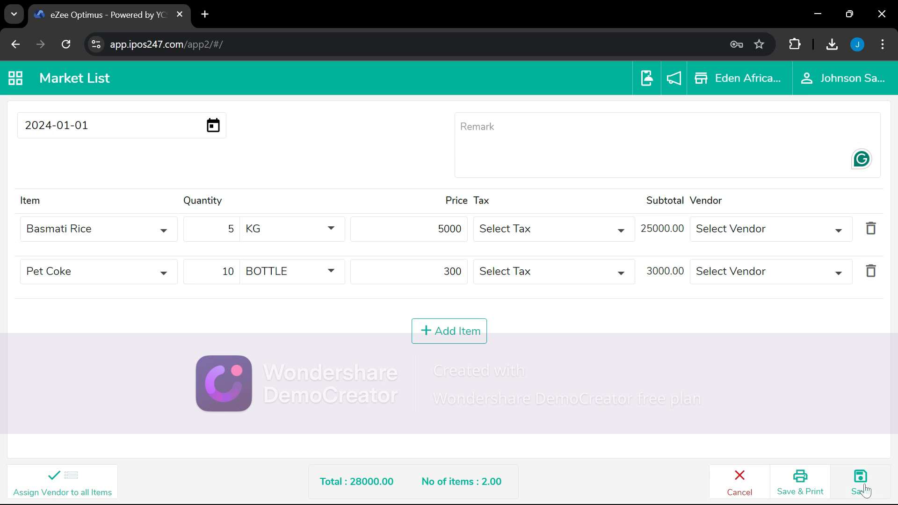
# Save the 2024-01-01 market list so it is stored as ML-1 with Pending status
pyautogui.click(860, 486)
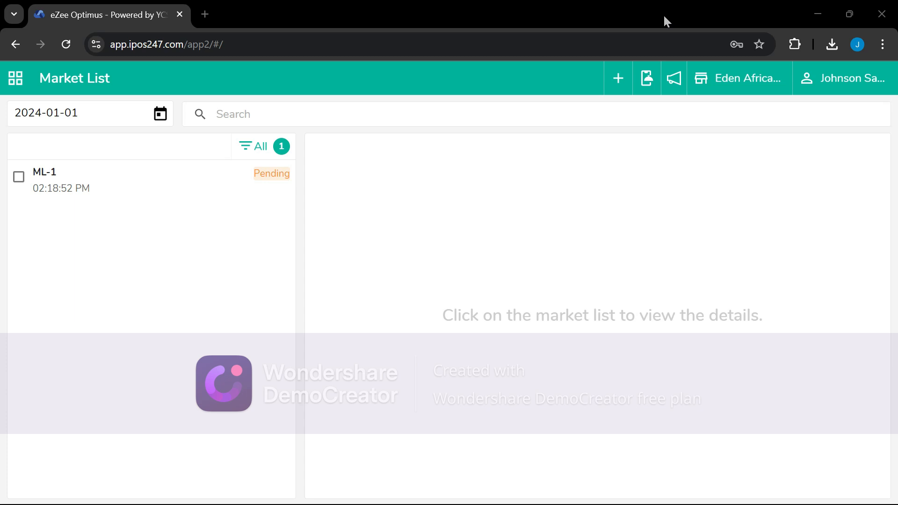
pyautogui.click(846, 90)
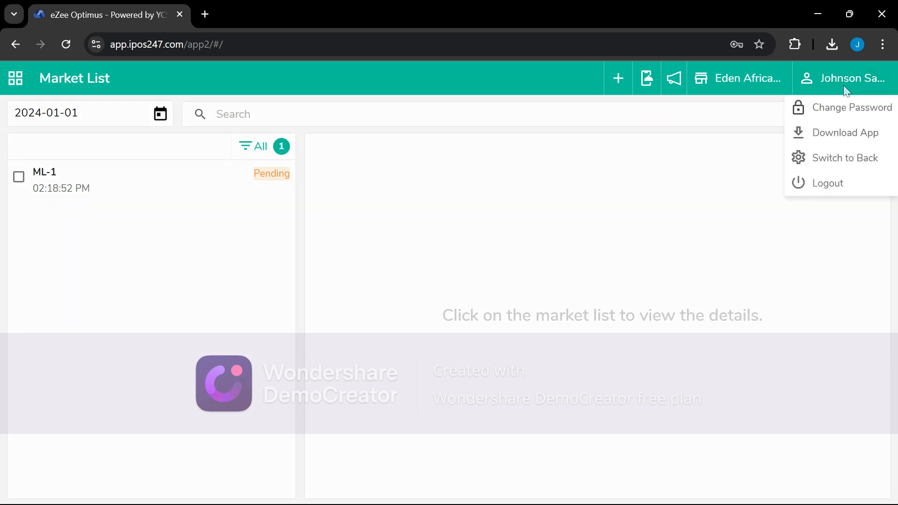
# Switch to the back office, open the empty Account list and start a new account
pyautogui.click(831, 163)
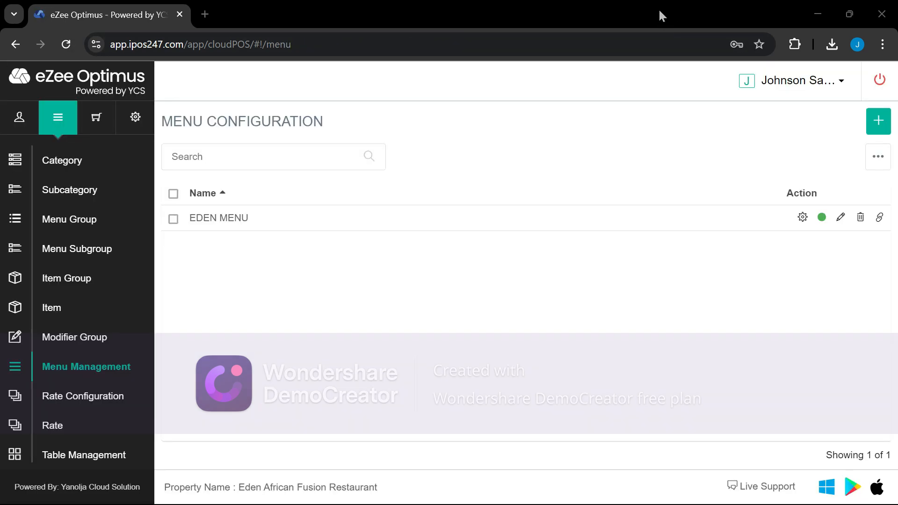
pyautogui.click(24, 122)
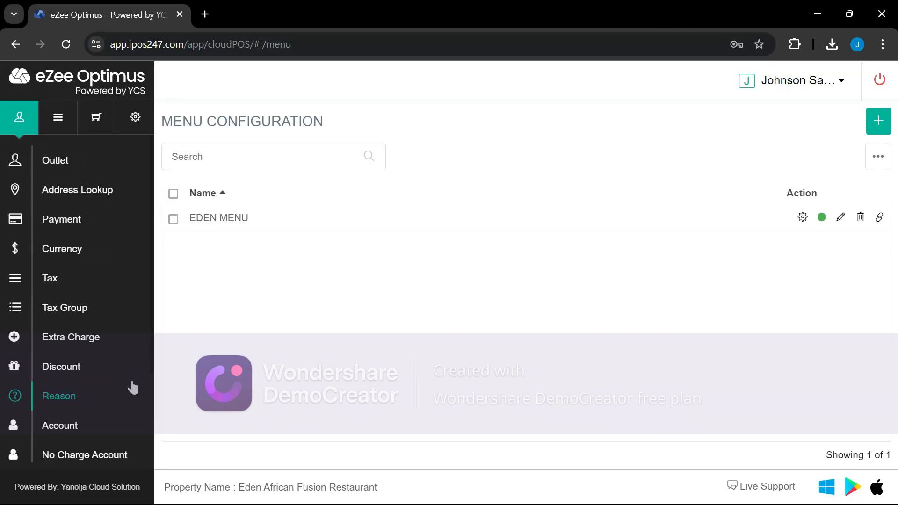
pyautogui.click(61, 427)
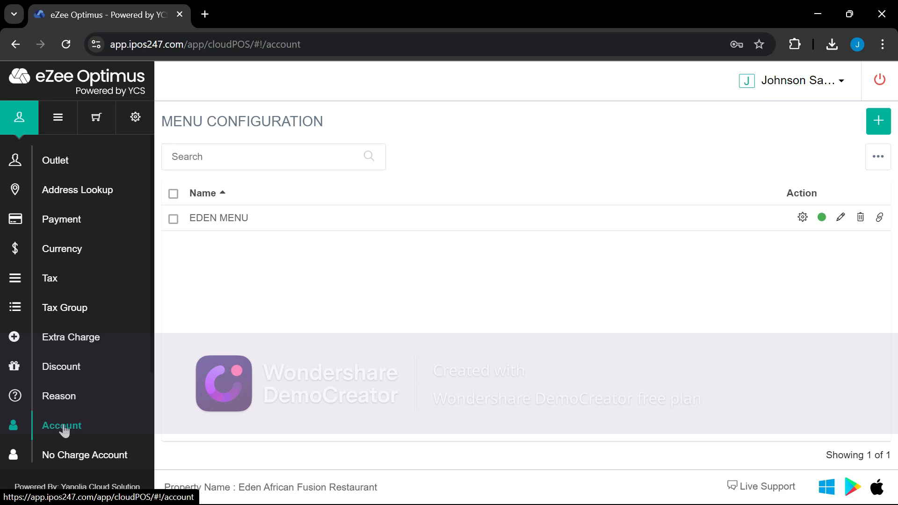
pyautogui.click(878, 121)
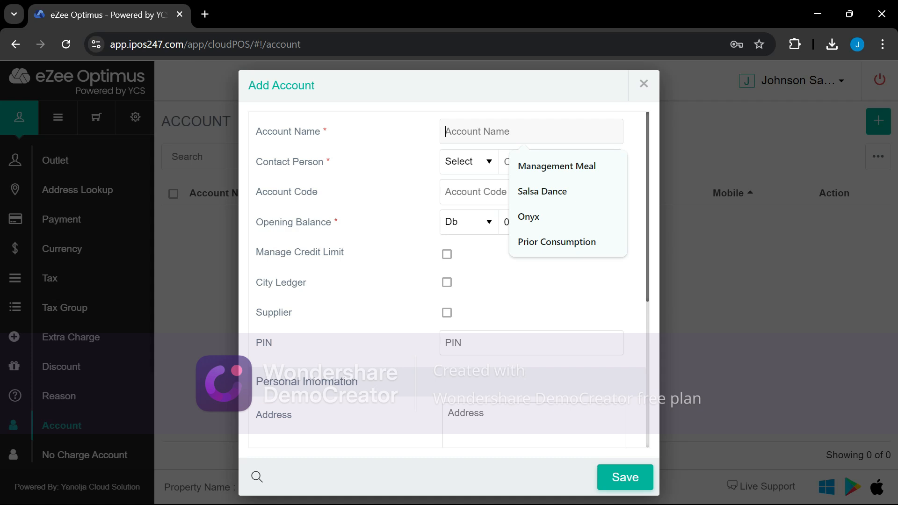
# Enter Onyx Edge Solution as the account name and fill in the contact person with title Mr
pyautogui.write('ONyx Edge')
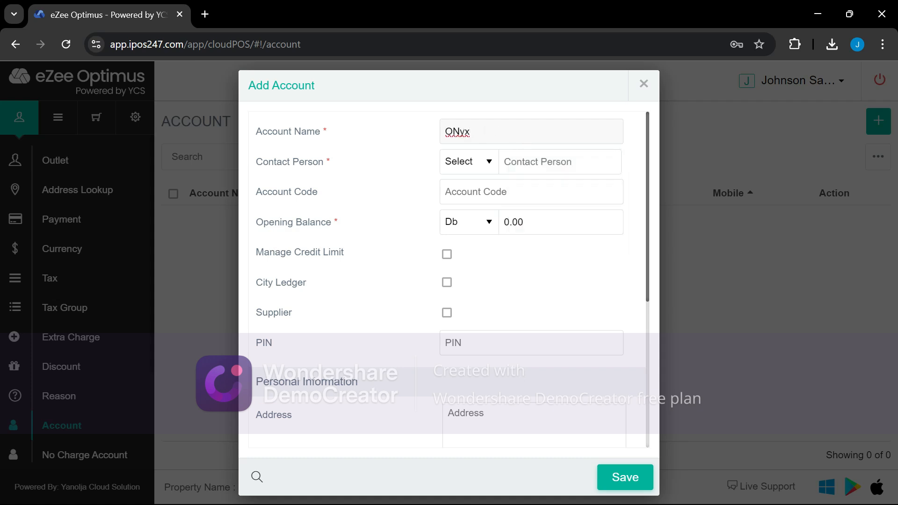
pyautogui.press('BackSpace')
pyautogui.press('BackSpace')
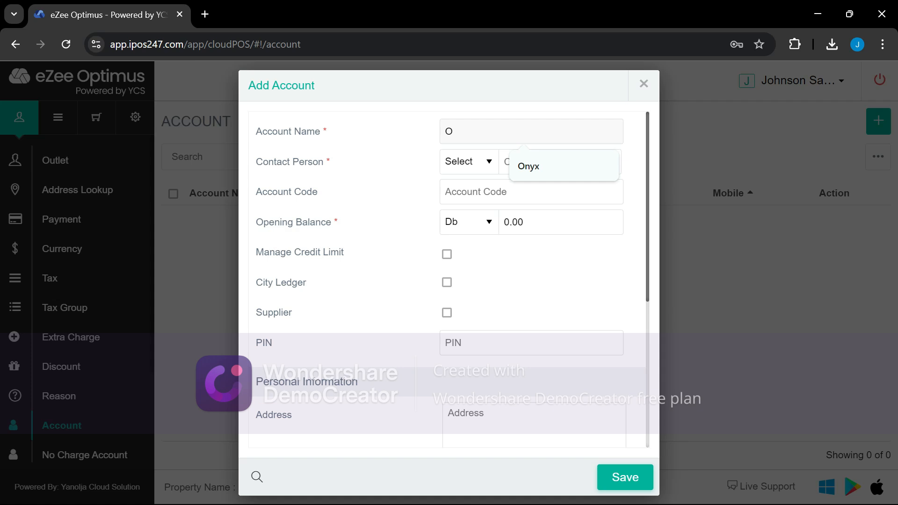
pyautogui.click(527, 170)
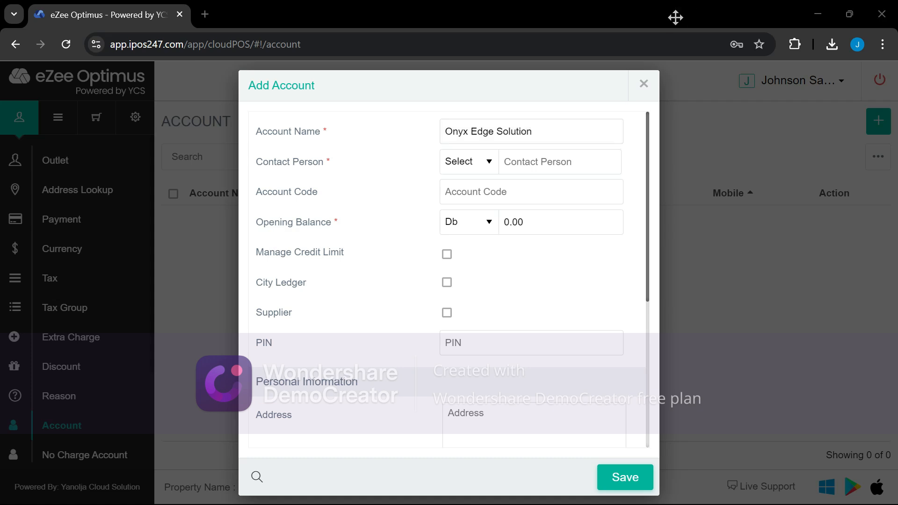
pyautogui.press('Tab')
pyautogui.press('Down')
pyautogui.press('Tab')
pyautogui.click(559, 162)
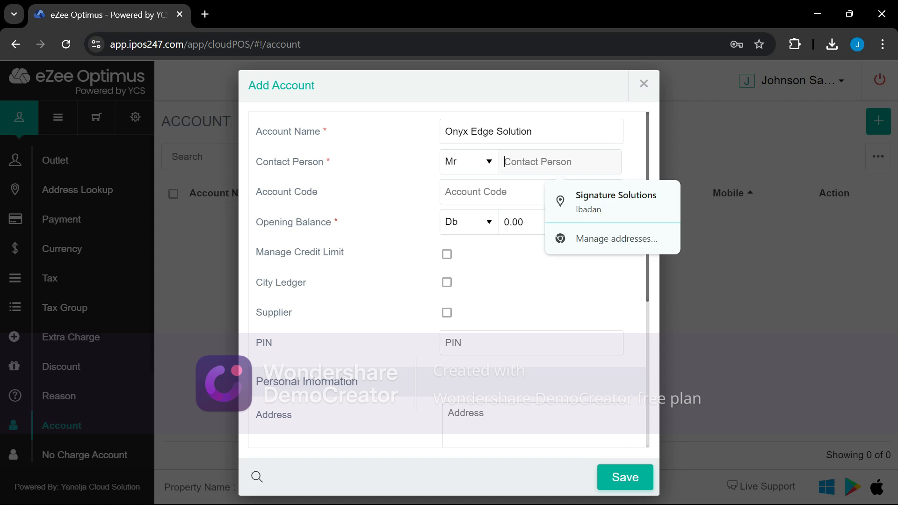
pyautogui.write('Mr. Johnson')
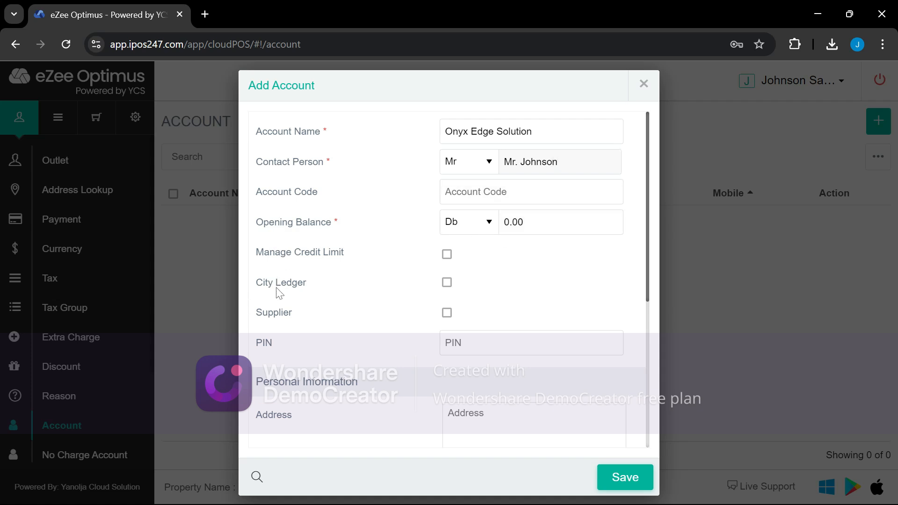
# Mark Onyx Edge Solution as a supplier and save the account
pyautogui.click(447, 313)
pyautogui.scroll(-5, 481, 345)
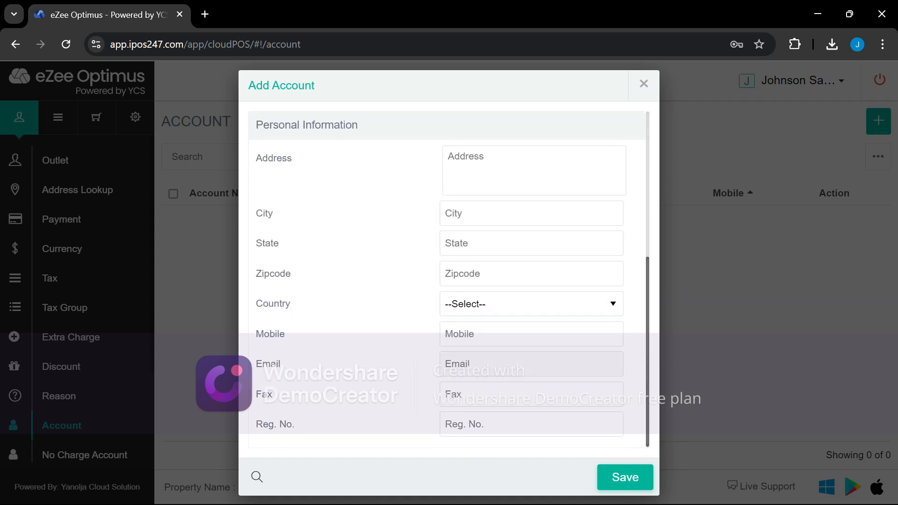
pyautogui.scroll(5, 489, 378)
pyautogui.scroll(-5, 507, 312)
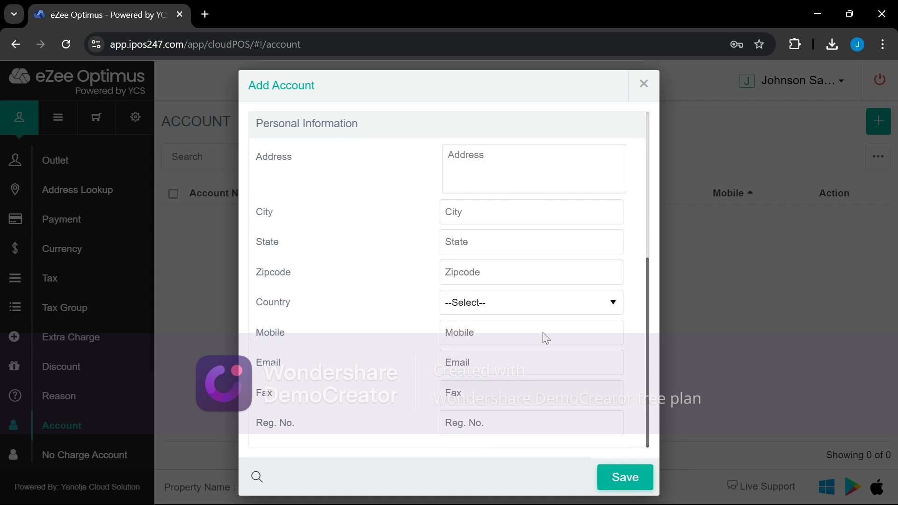
pyautogui.click(636, 479)
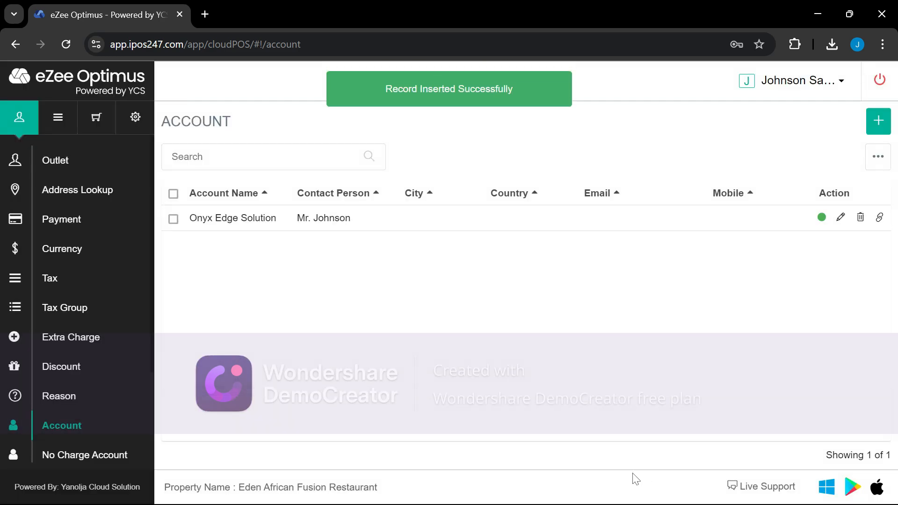
# Return to the front-office screens and open the Market List page
pyautogui.click(793, 85)
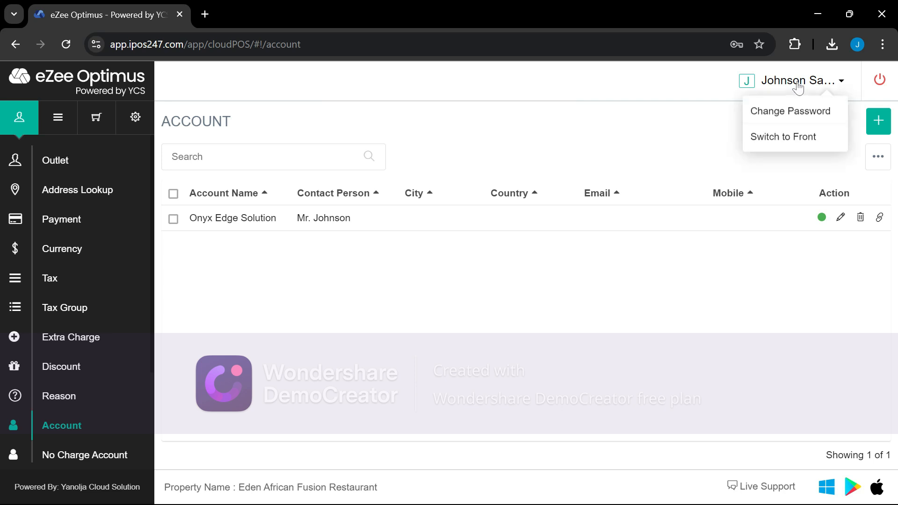
pyautogui.click(785, 138)
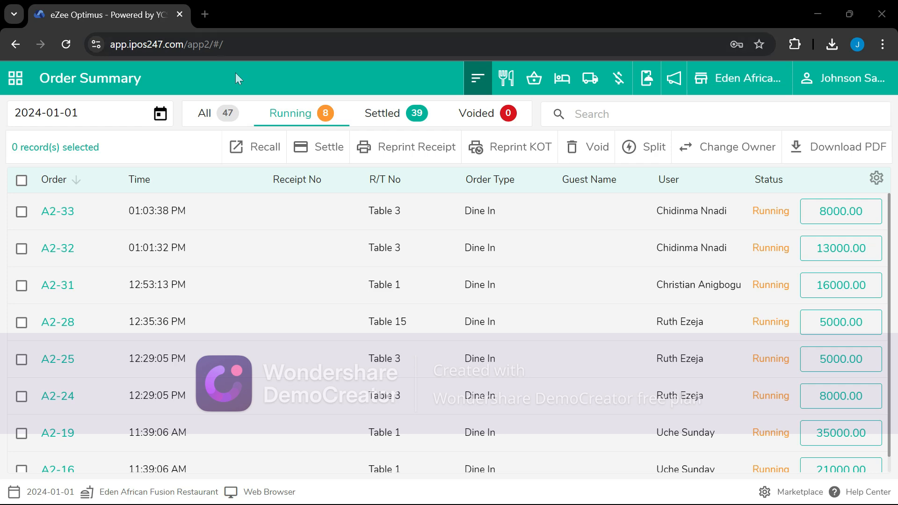
pyautogui.click(15, 78)
pyautogui.scroll(-5, 74, 431)
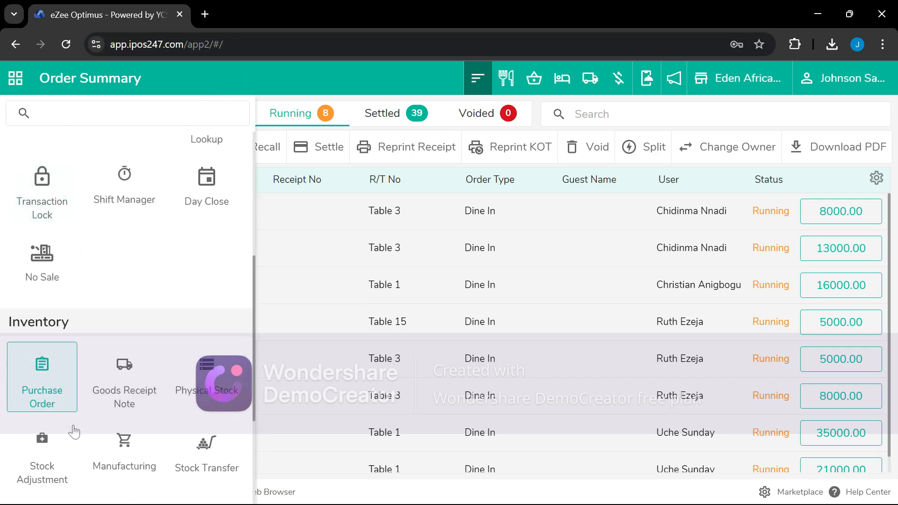
pyautogui.scroll(-3, 70, 426)
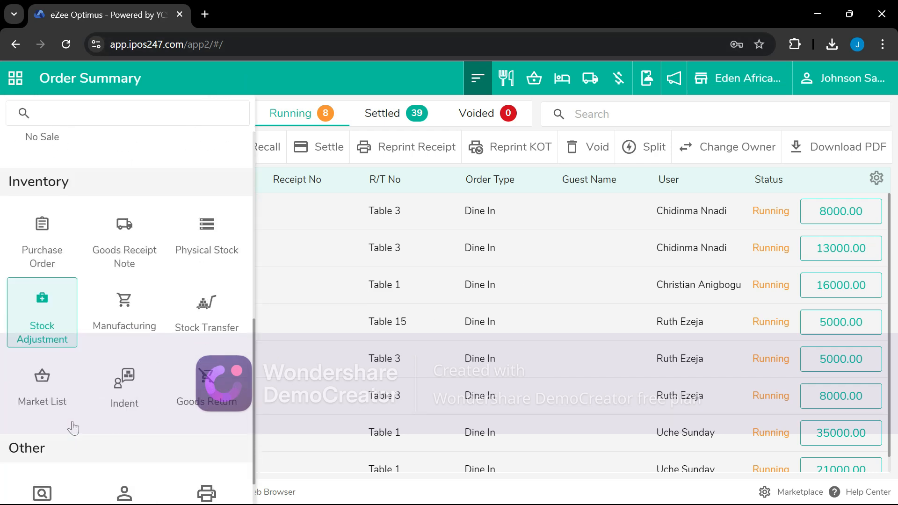
pyautogui.click(42, 398)
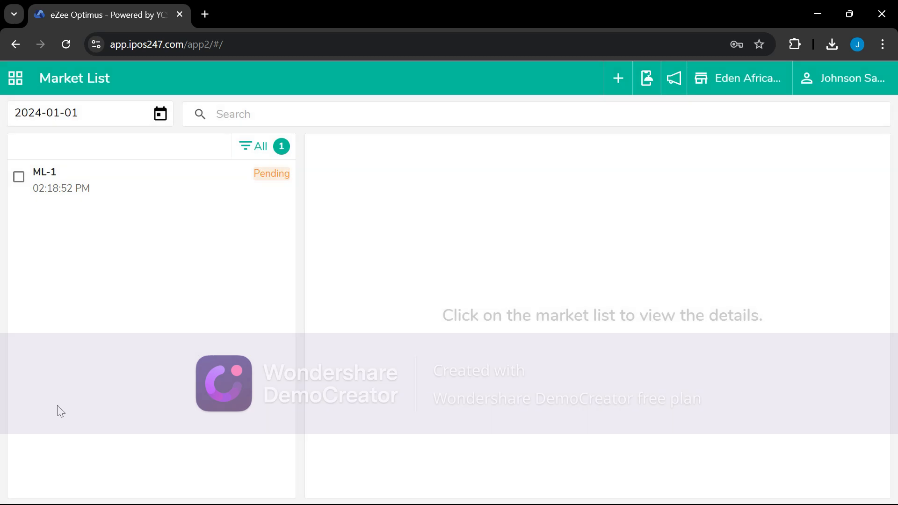
# View ML-1's Basmati Rice and Pet Coke, try Purchase, and dismiss the missing-vendor warning
pyautogui.click(19, 177)
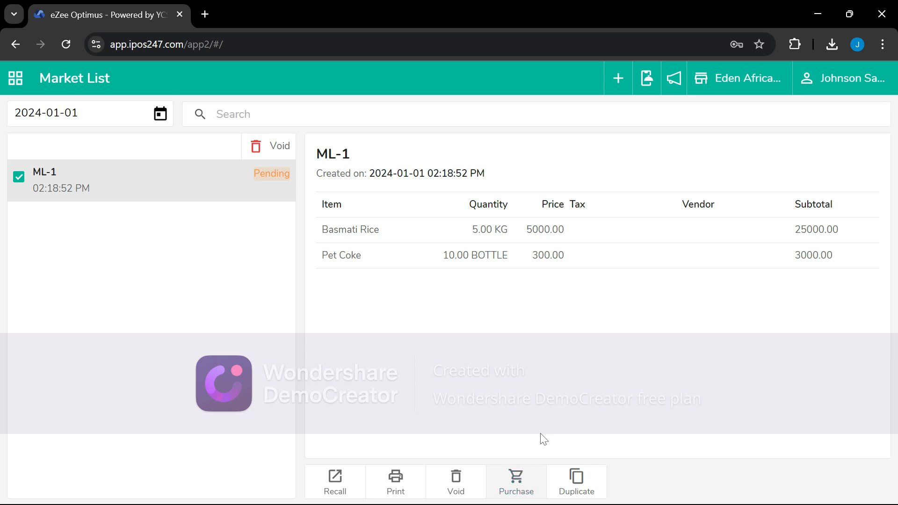
pyautogui.click(520, 487)
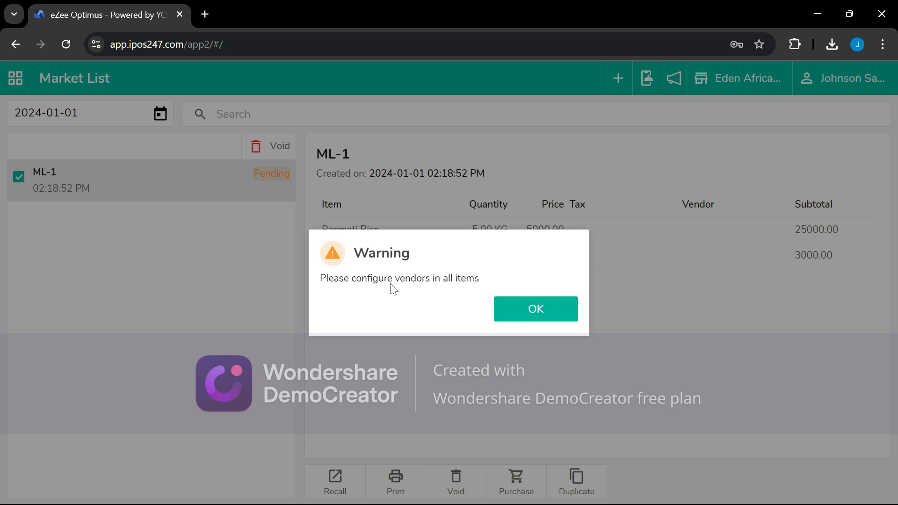
pyautogui.click(538, 311)
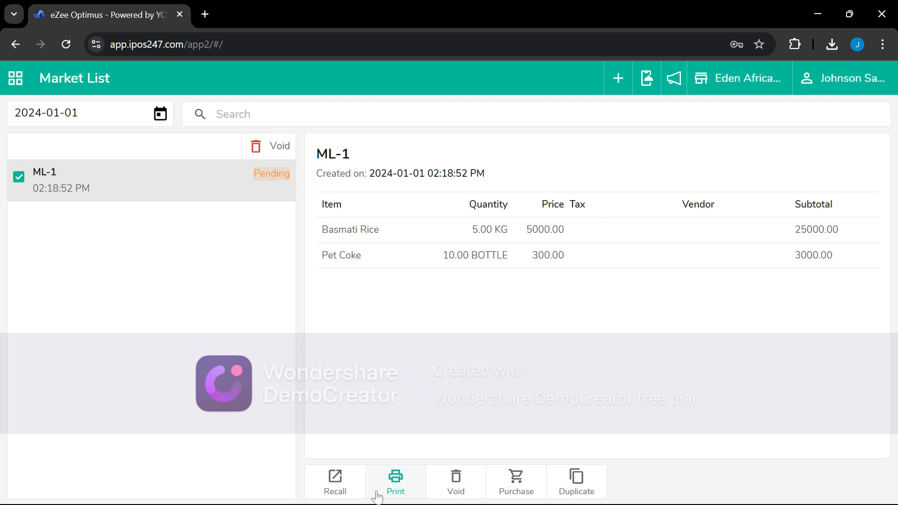
# Assign Onyx Edge Solution as vendor for all ML-1 items, save, and purchase ML-1
pyautogui.click(345, 484)
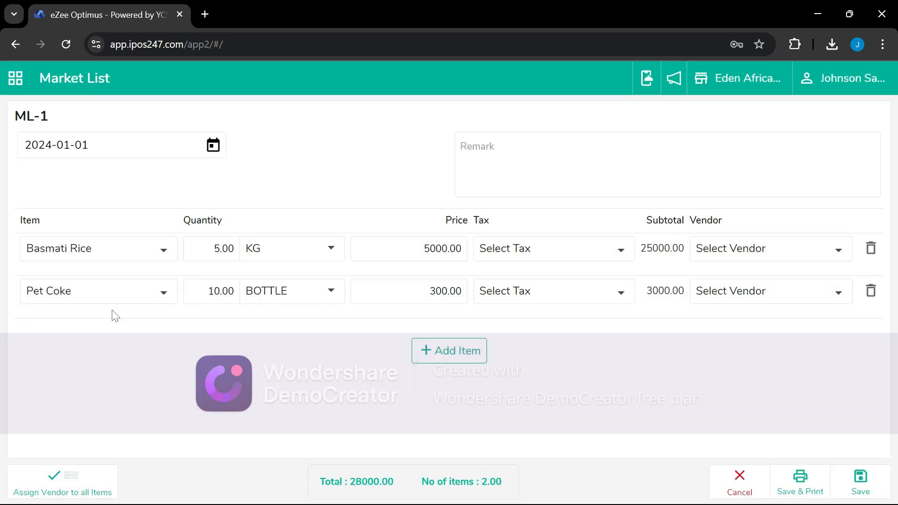
pyautogui.click(62, 481)
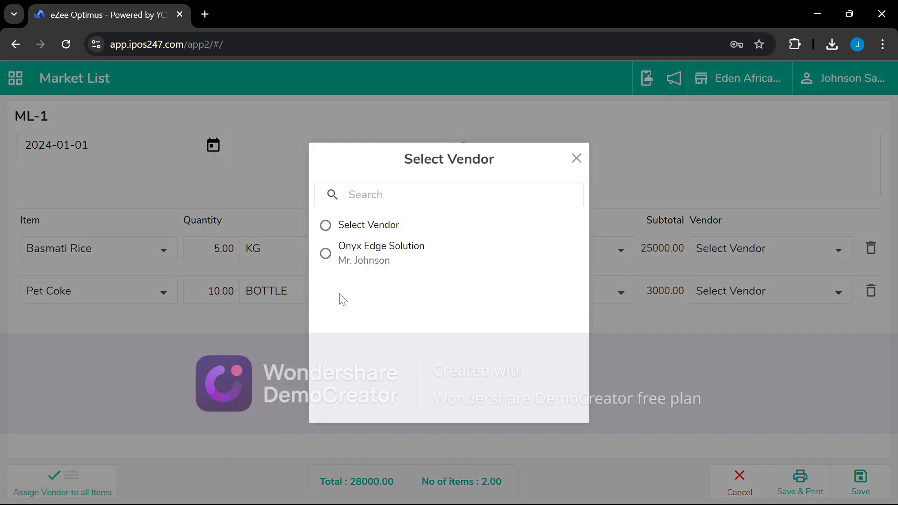
pyautogui.click(363, 255)
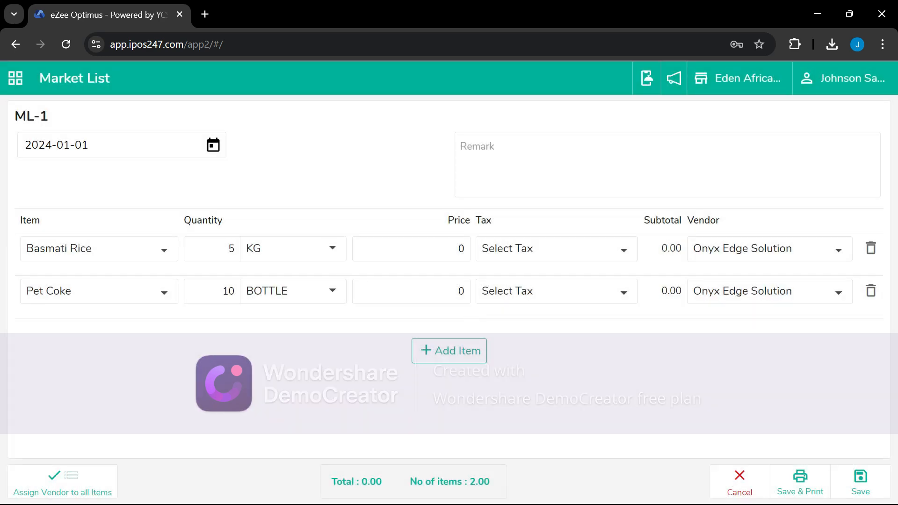
pyautogui.click(862, 489)
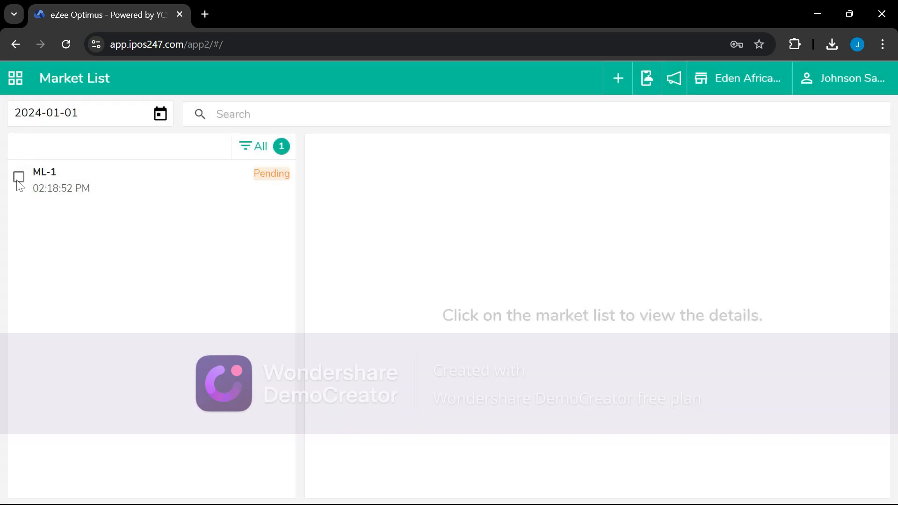
pyautogui.click(19, 177)
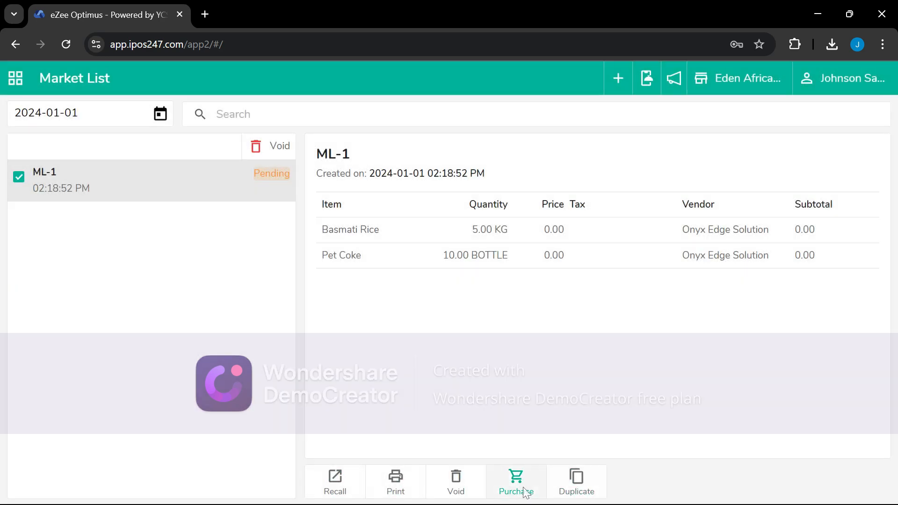
pyautogui.click(522, 486)
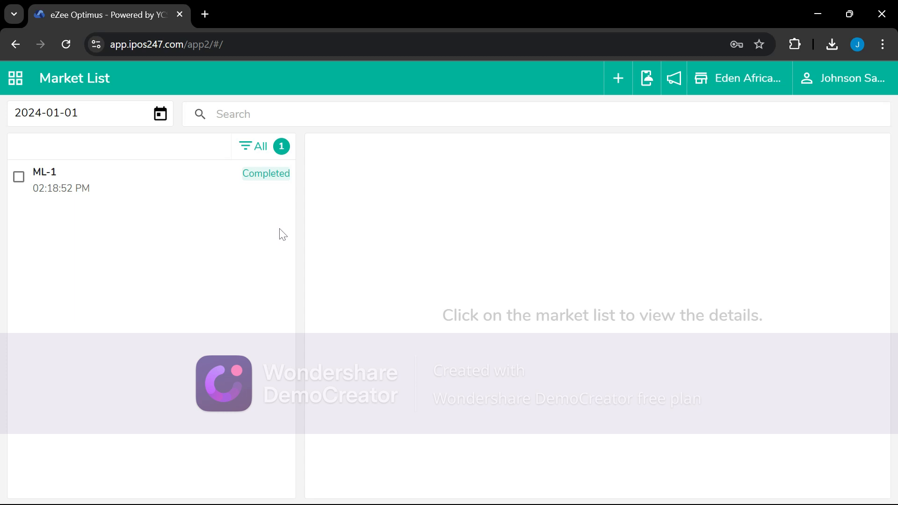
# Open and reload the Purchase Order page to show PO-1 for Onyx Edge Solution
pyautogui.click(22, 83)
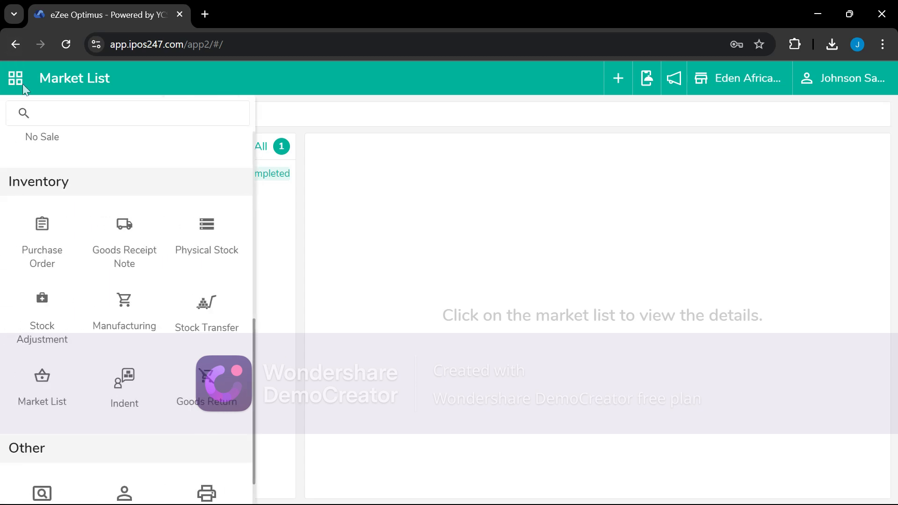
pyautogui.scroll(-1, 111, 301)
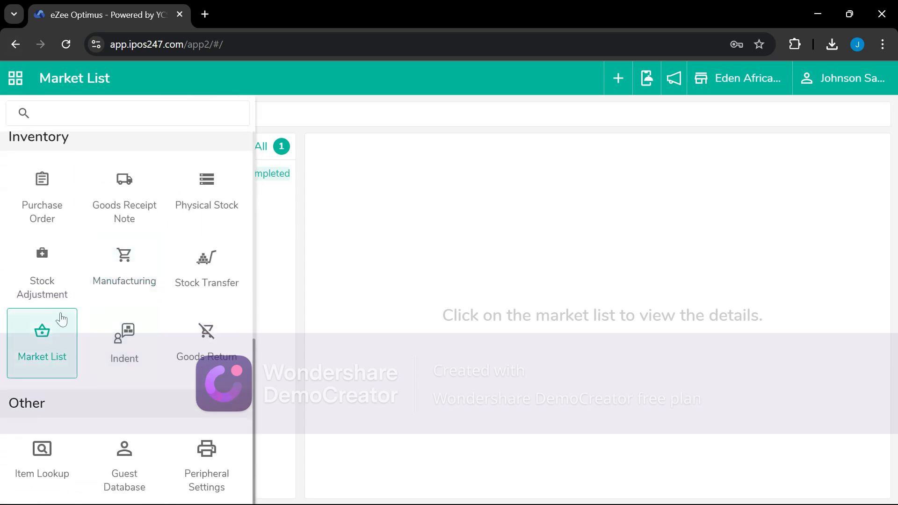
pyautogui.click(68, 202)
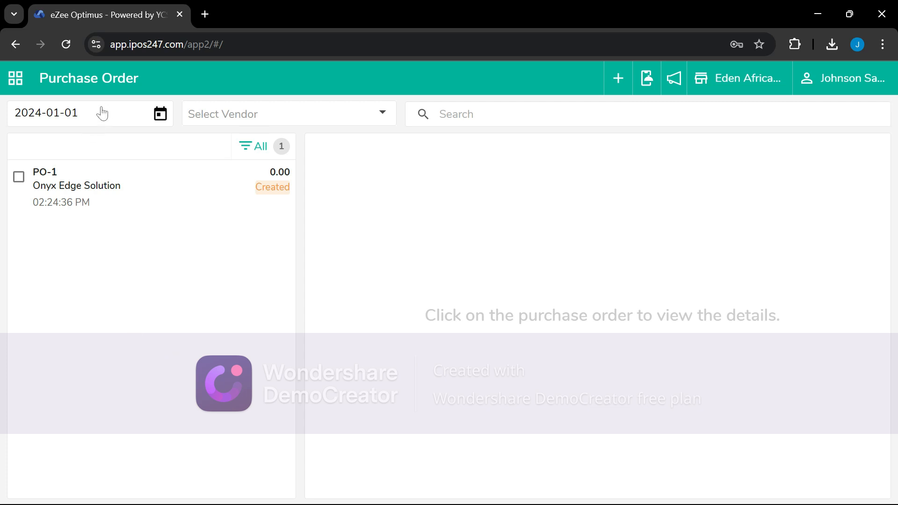
pyautogui.click(15, 78)
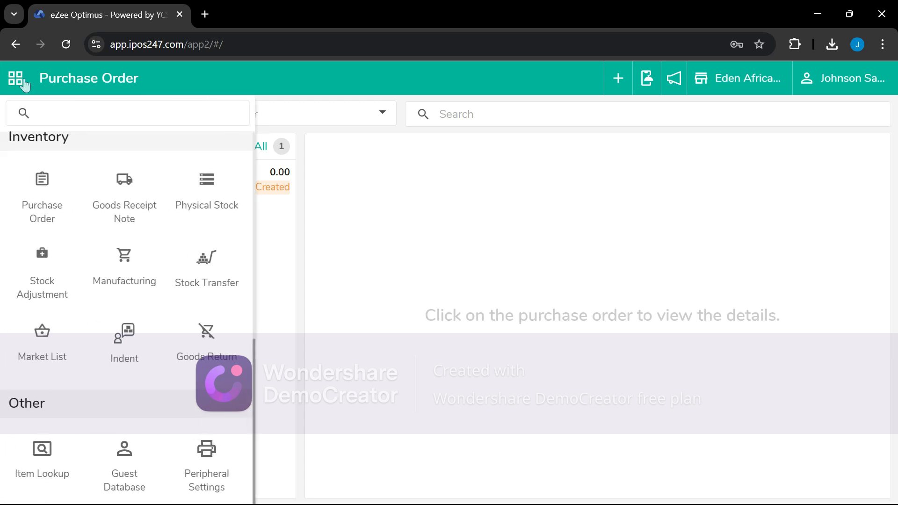
pyautogui.click(51, 215)
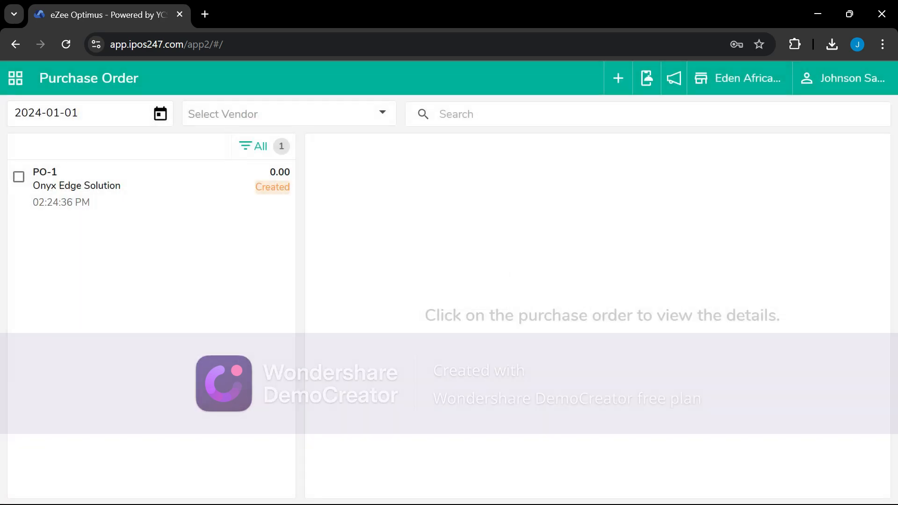
# Start a new purchase order from Onyx Edge Solution and add Orange Juice
pyautogui.click(625, 90)
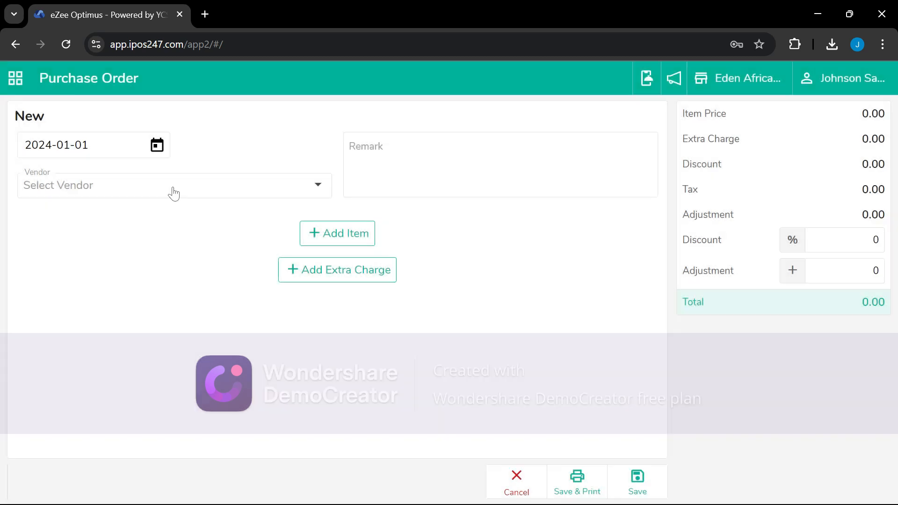
pyautogui.click(169, 192)
pyautogui.click(94, 226)
pyautogui.click(342, 240)
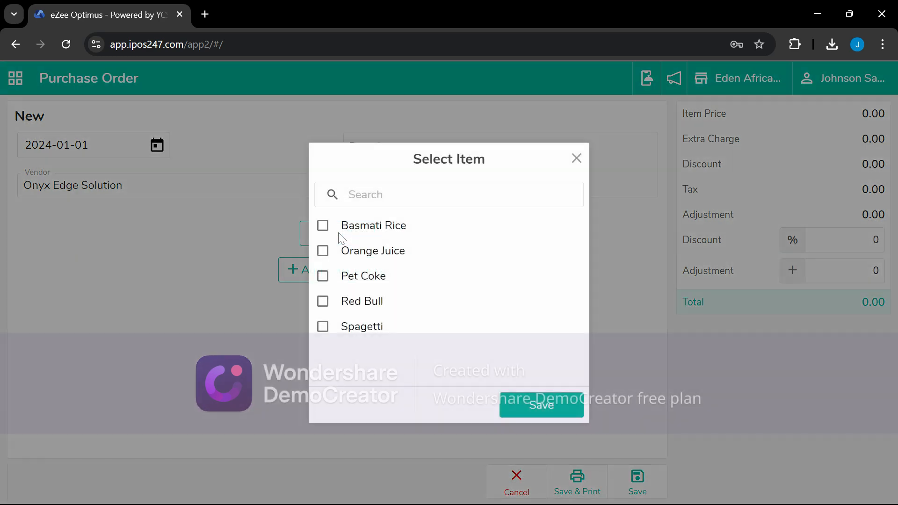
pyautogui.click(361, 262)
pyautogui.click(539, 407)
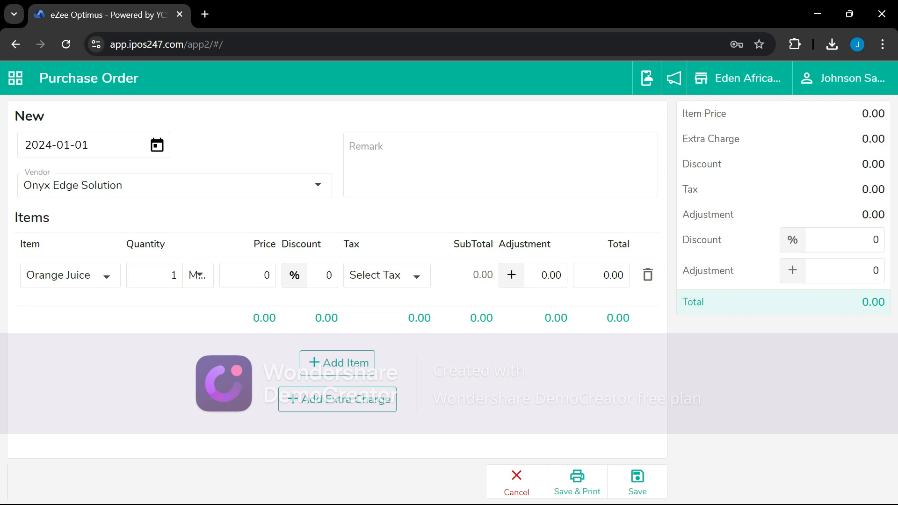
# Set the Orange Juice line to 15 PACK at a price of 2000
pyautogui.write('5')
pyautogui.click(206, 279)
pyautogui.click(207, 279)
pyautogui.click(208, 336)
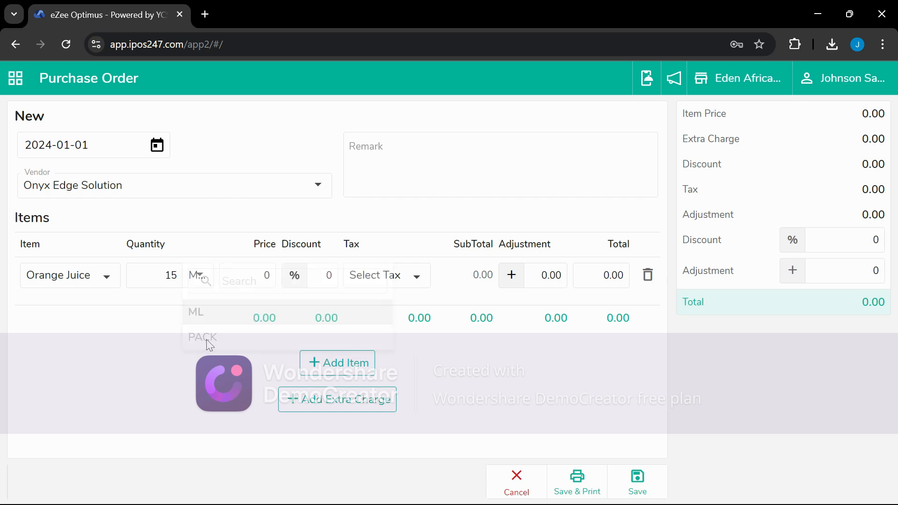
pyautogui.doubleClick(259, 275)
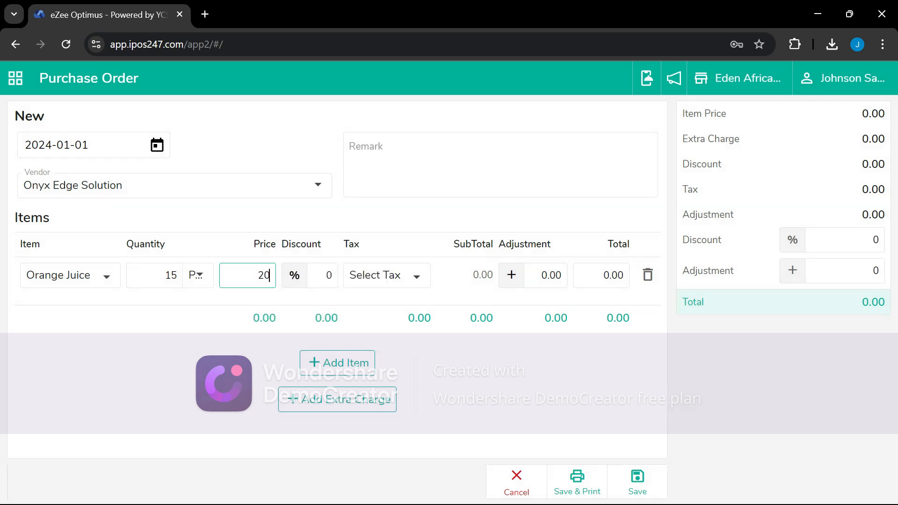
pyautogui.click(222, 378)
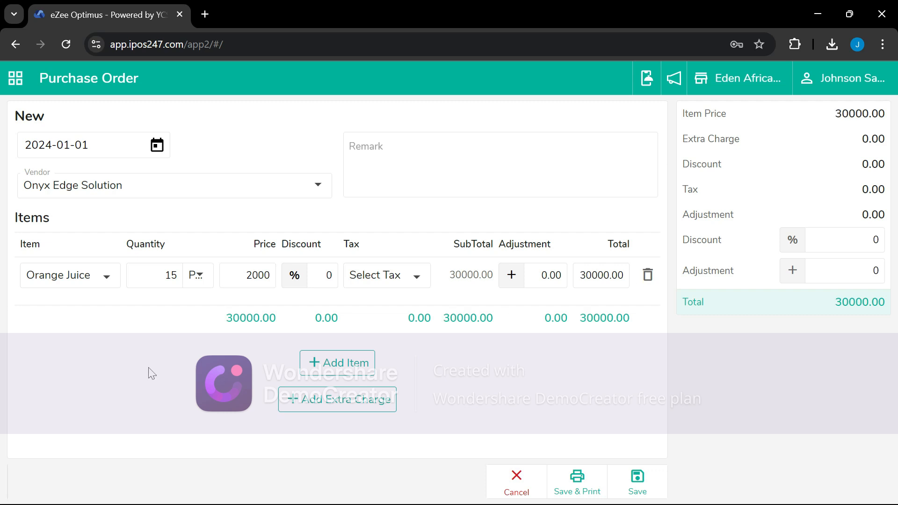
# Save the order without extra items or charges as PO-2, totalling 30000.00
pyautogui.click(345, 373)
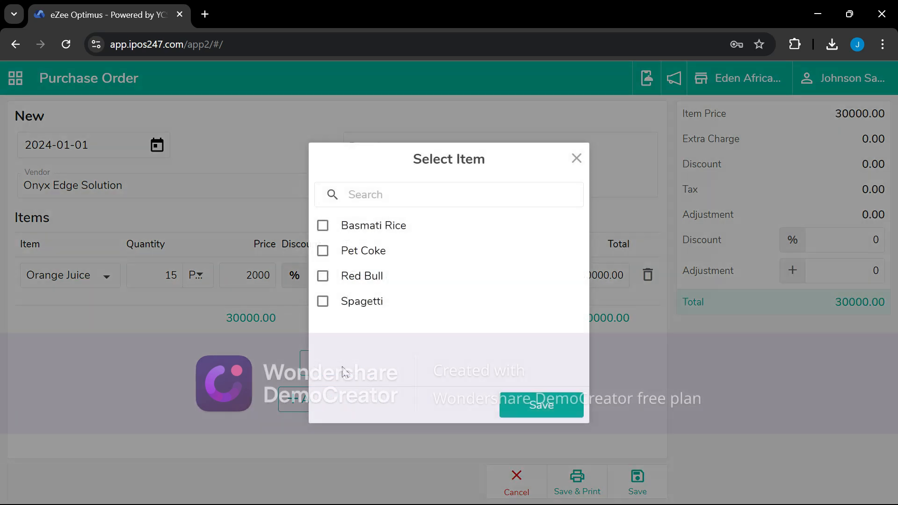
pyautogui.click(577, 162)
pyautogui.click(322, 405)
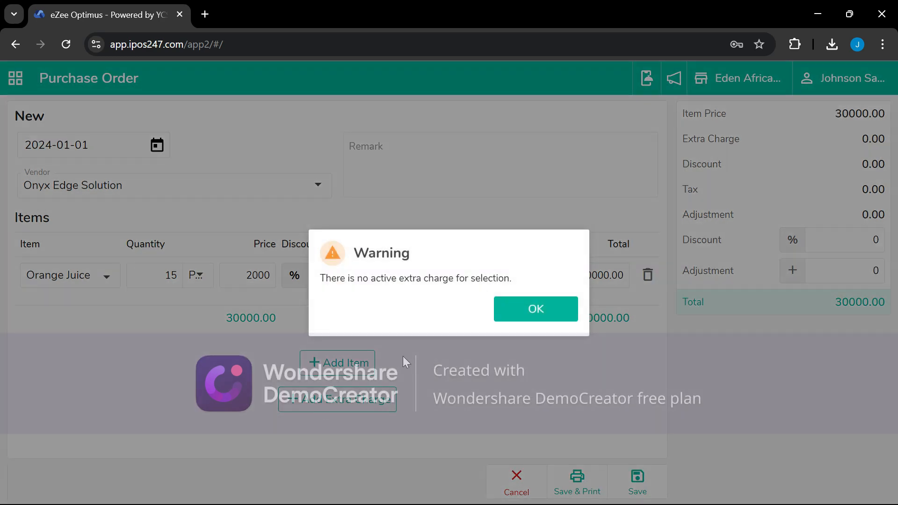
pyautogui.click(537, 314)
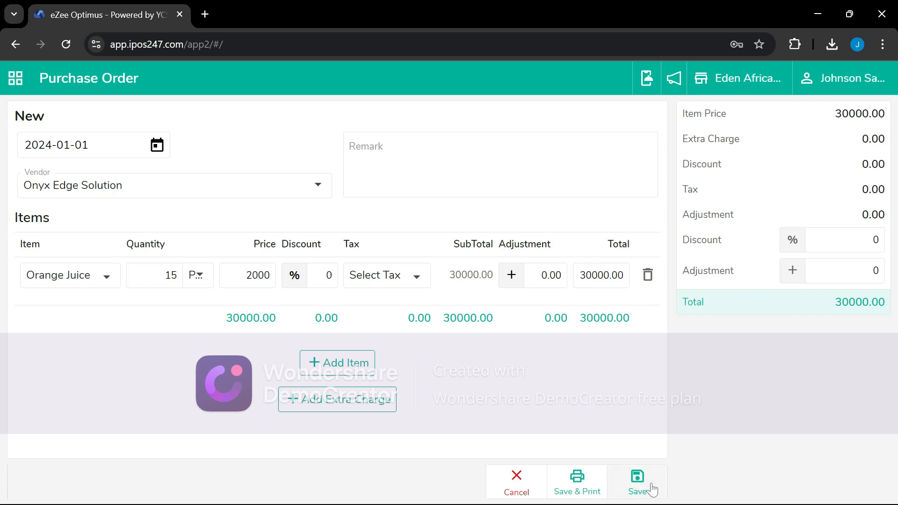
pyautogui.click(637, 488)
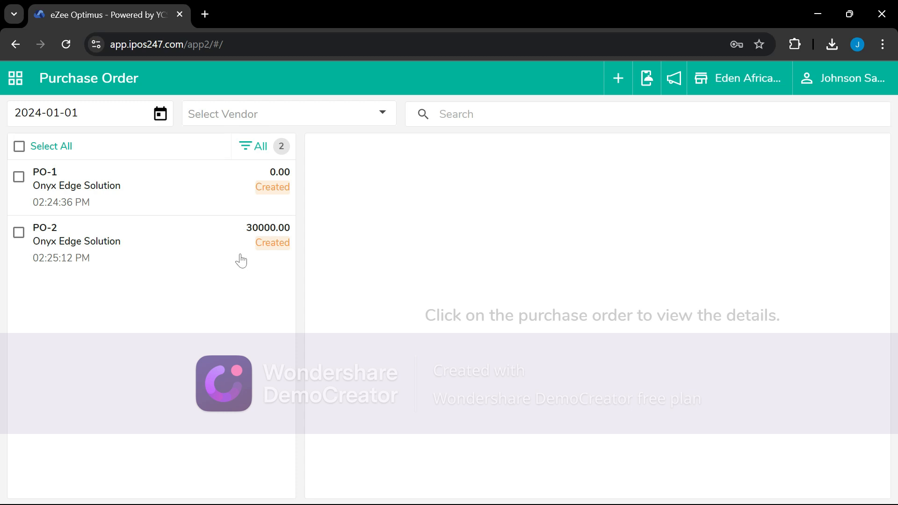
# Open PO-1 for editing, then leave it unchanged and return to the Order Summary
pyautogui.click(19, 177)
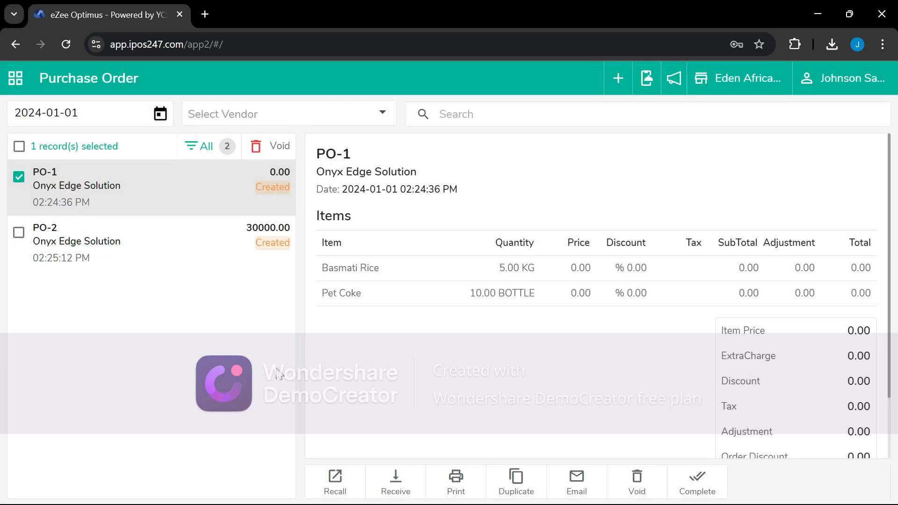
pyautogui.click(334, 482)
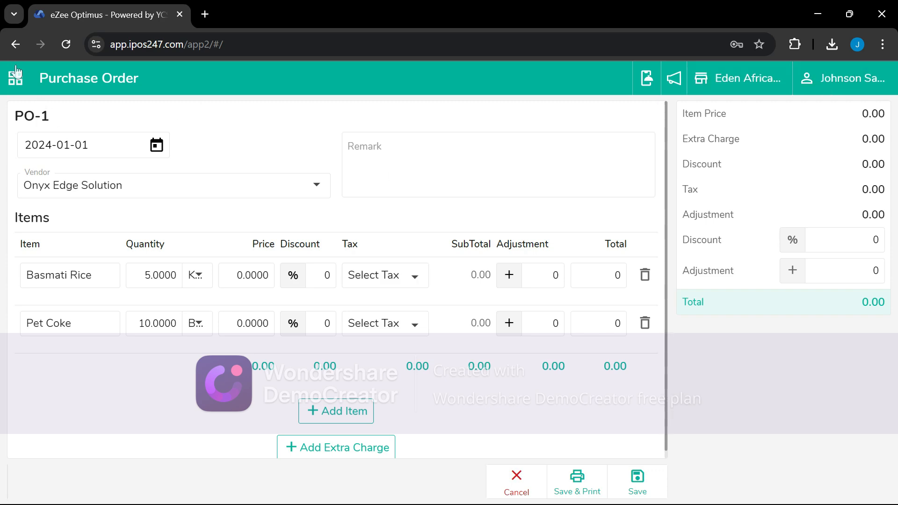
pyautogui.click(14, 45)
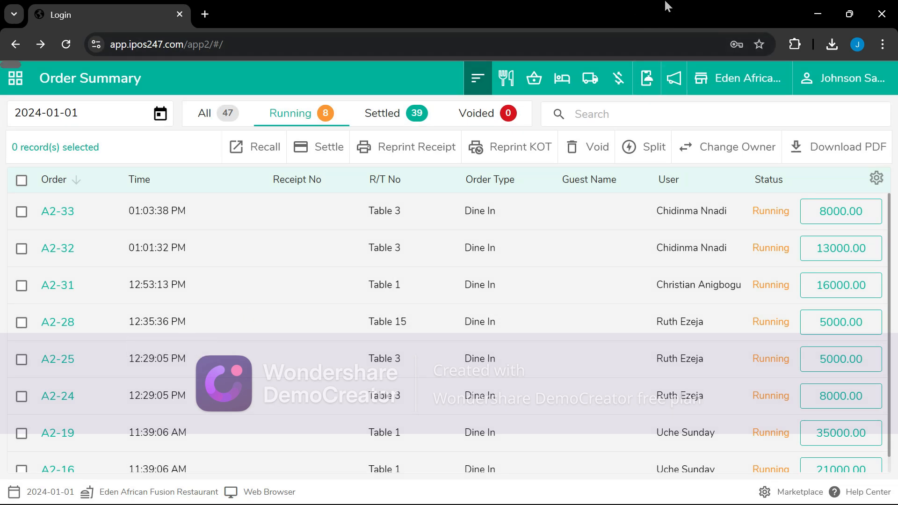
pyautogui.click(649, 28)
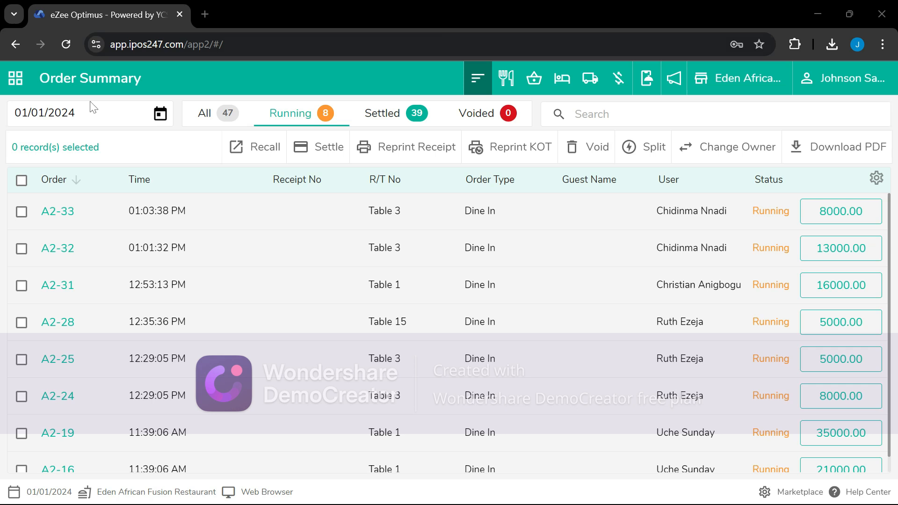
# Open the Purchase Order list and approve PO-1 from Onyx Edge Solution
pyautogui.click(15, 78)
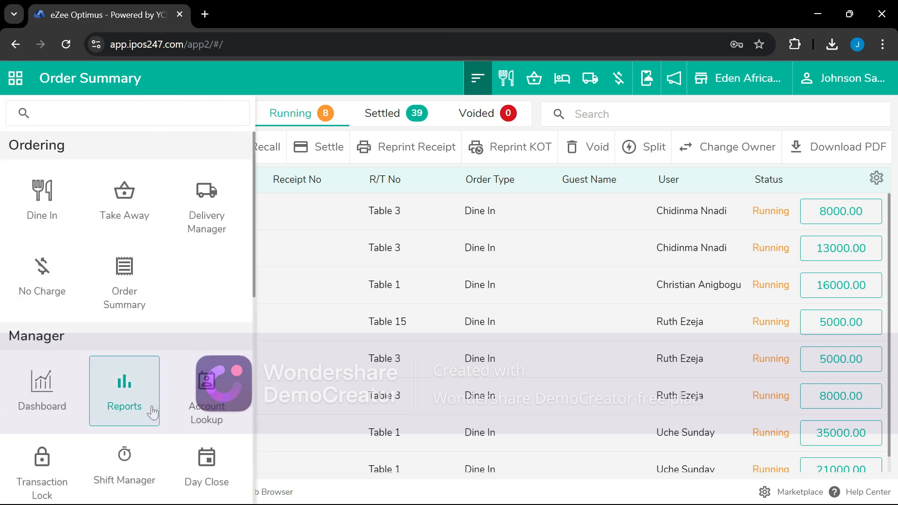
pyautogui.scroll(-3, 140, 413)
pyautogui.scroll(-5, 65, 327)
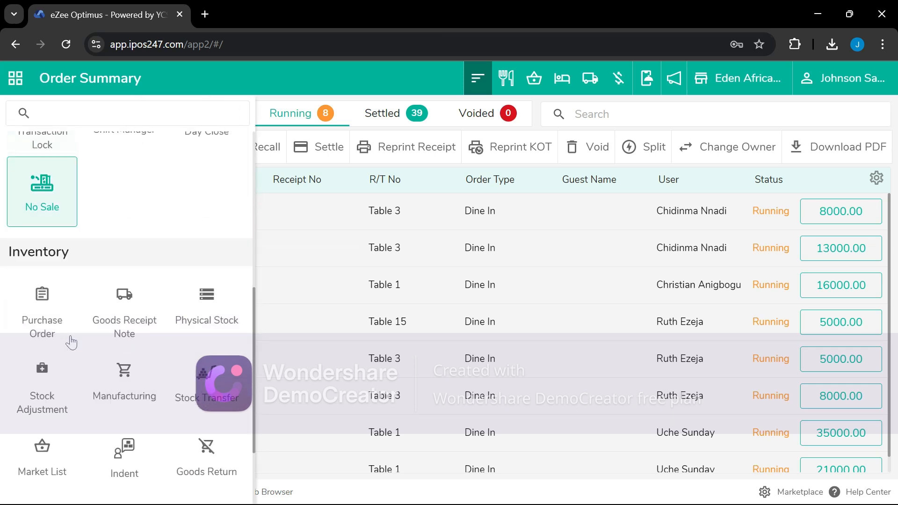
pyautogui.click(45, 306)
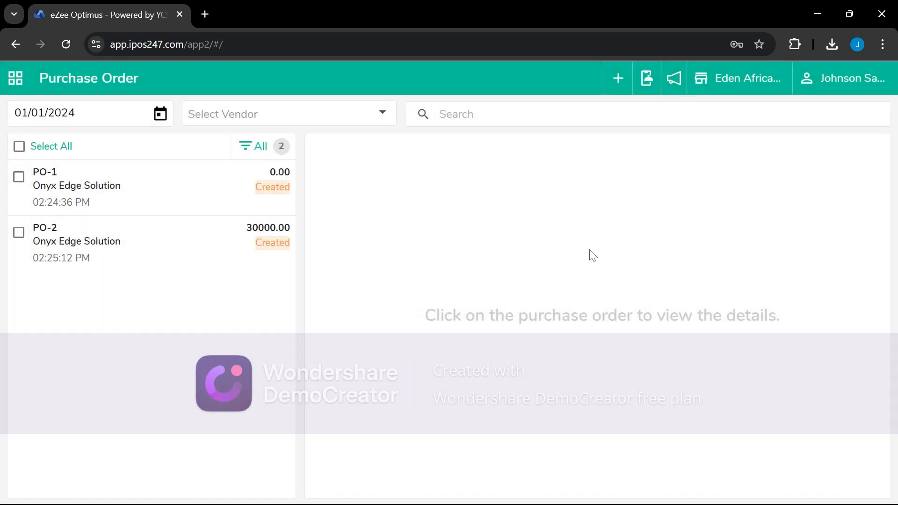
pyautogui.click(17, 178)
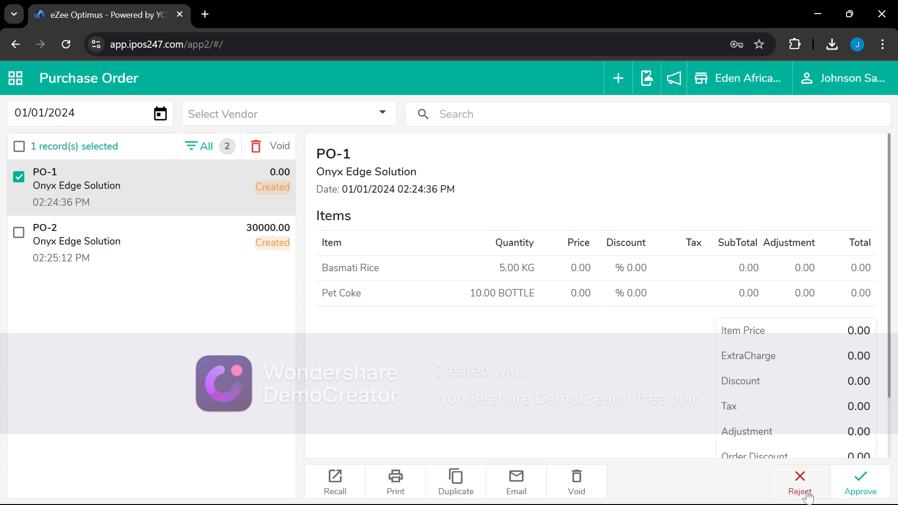
pyautogui.click(874, 495)
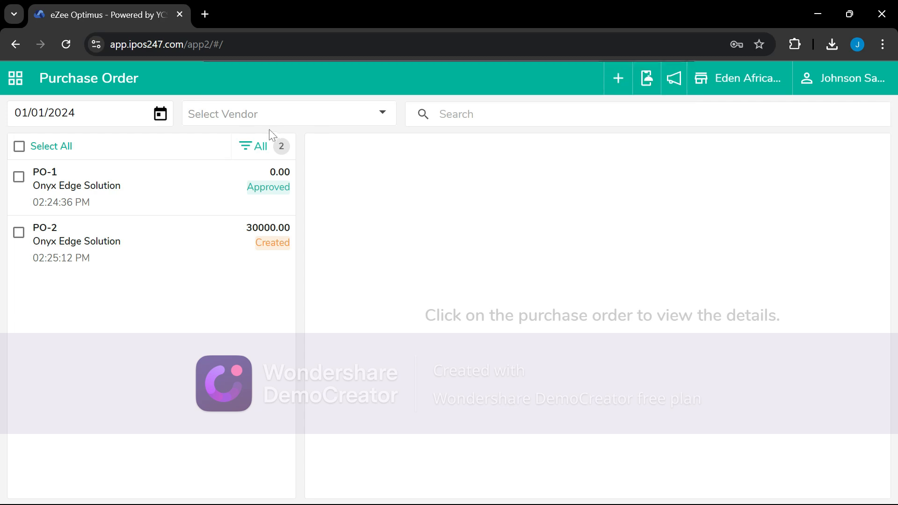
# Receive PO-1 with 5 KG Basmati Rice and Pet Coke reduced from 10 to 8
pyautogui.click(19, 181)
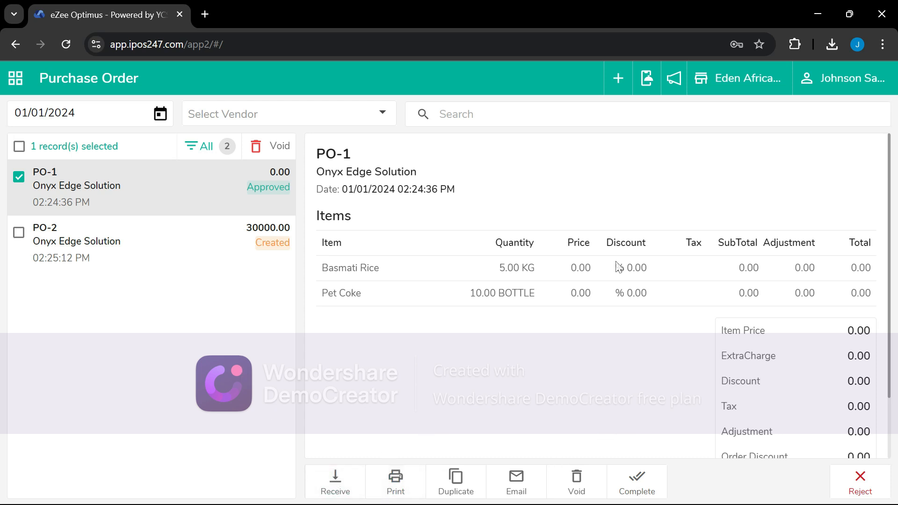
pyautogui.click(340, 481)
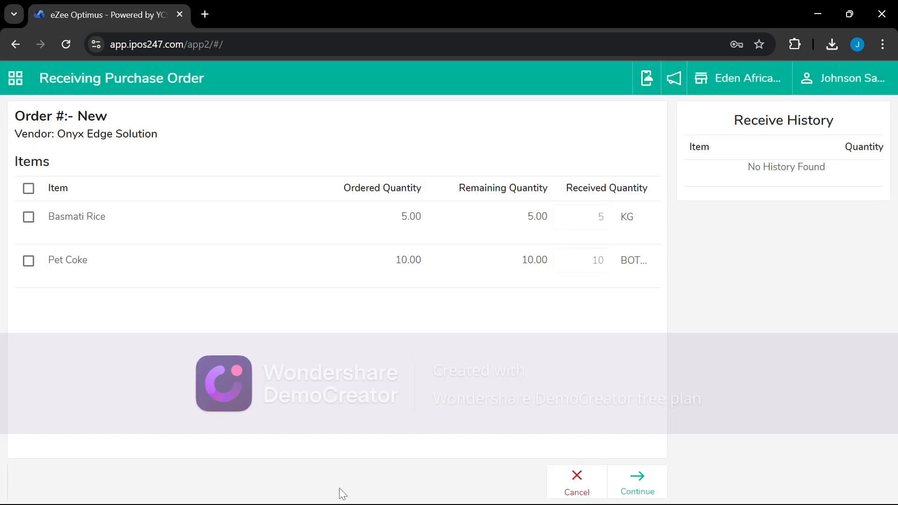
pyautogui.click(33, 219)
pyautogui.click(28, 261)
pyautogui.doubleClick(601, 260)
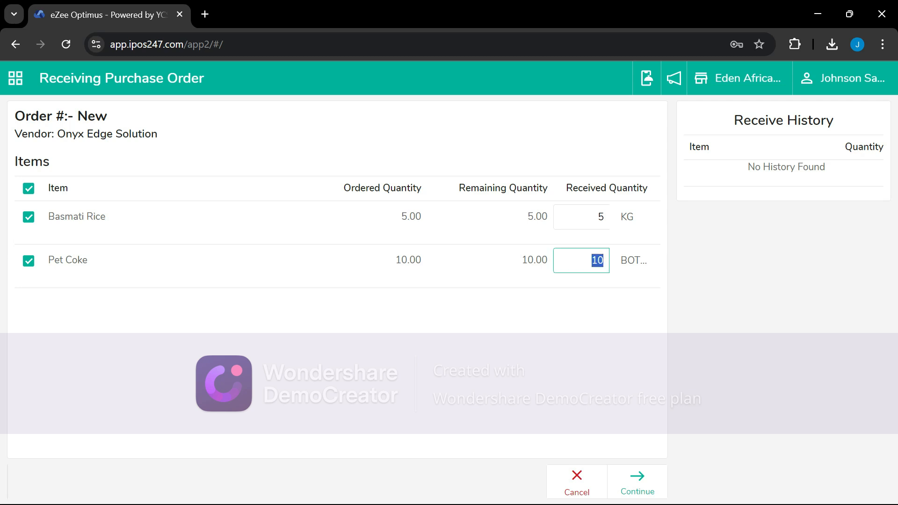
pyautogui.write('8')
# On the receipt form, price Basmati Rice at 5000 and Pet Coke at 300
pyautogui.click(636, 481)
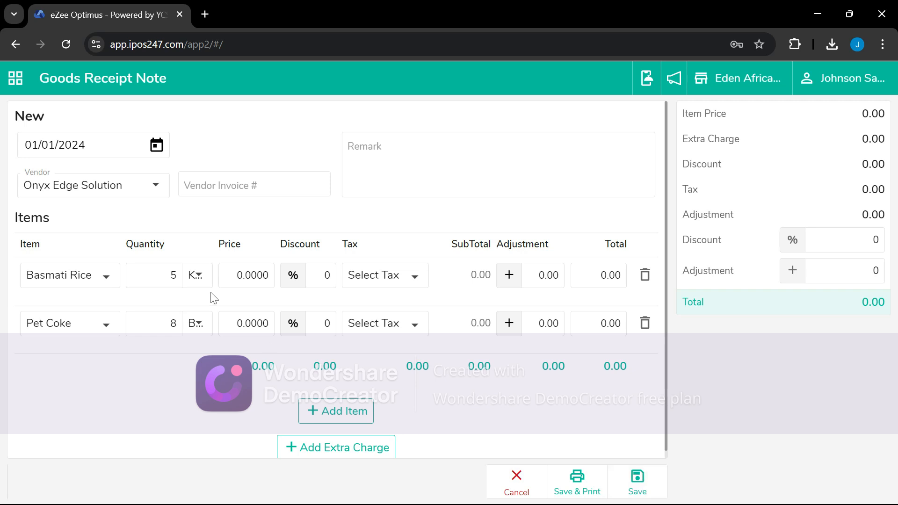
pyautogui.moveTo(236, 275); pyautogui.dragTo(270, 275)
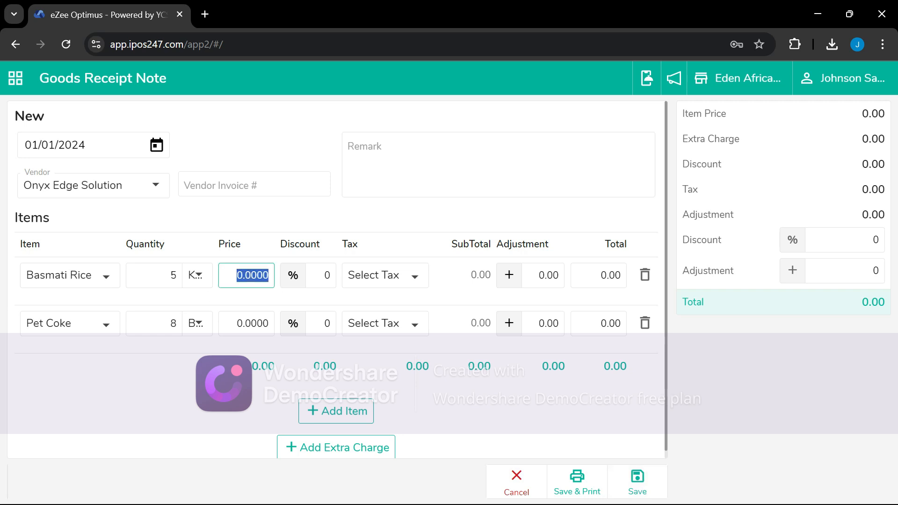
pyautogui.write('5')
pyautogui.moveTo(235, 324); pyautogui.dragTo(278, 324)
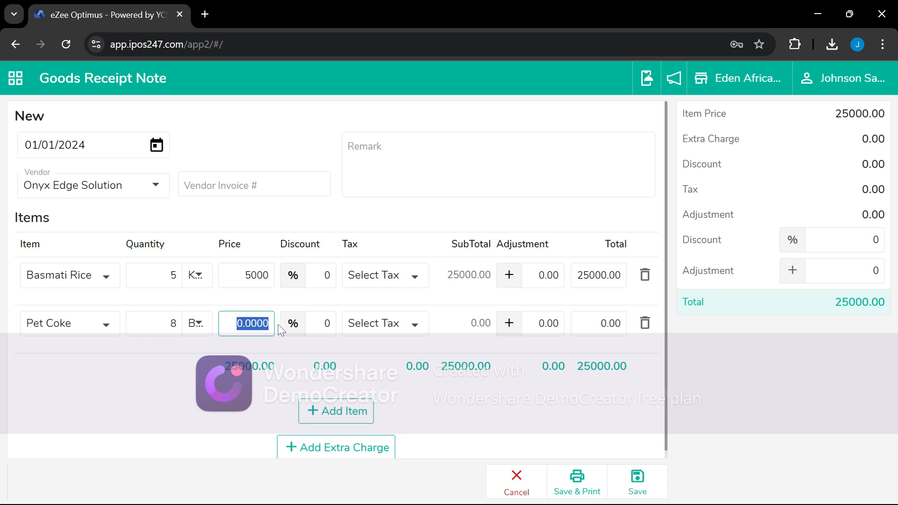
pyautogui.write('300')
# Enter vendor invoice number 000 and save the receipt as GRN-1
pyautogui.click(647, 493)
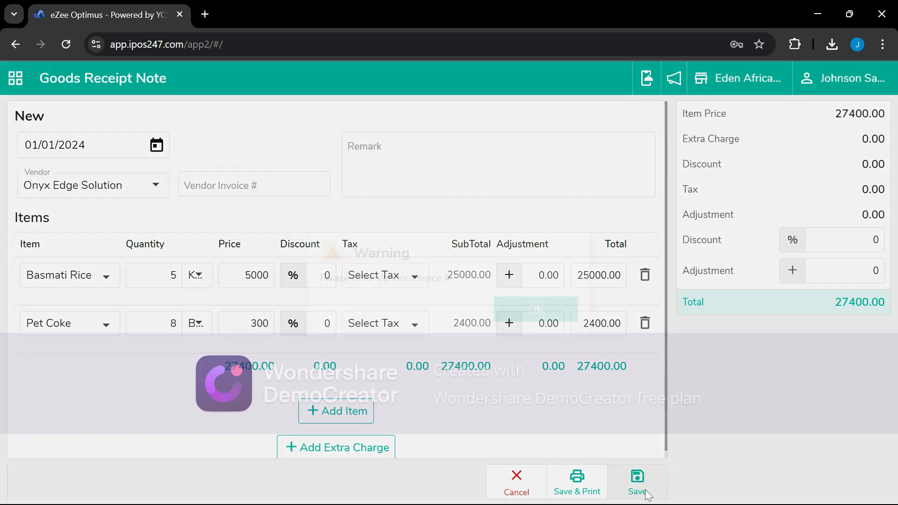
pyautogui.click(556, 318)
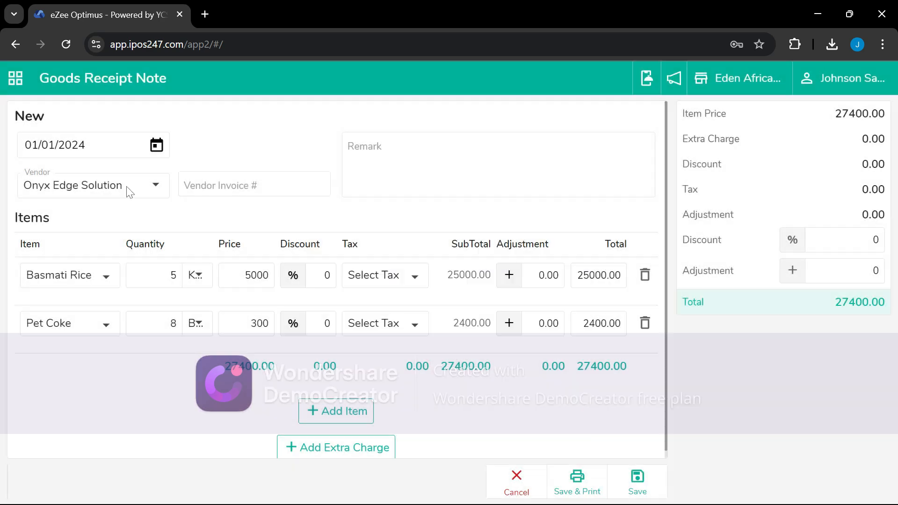
pyautogui.write('0')
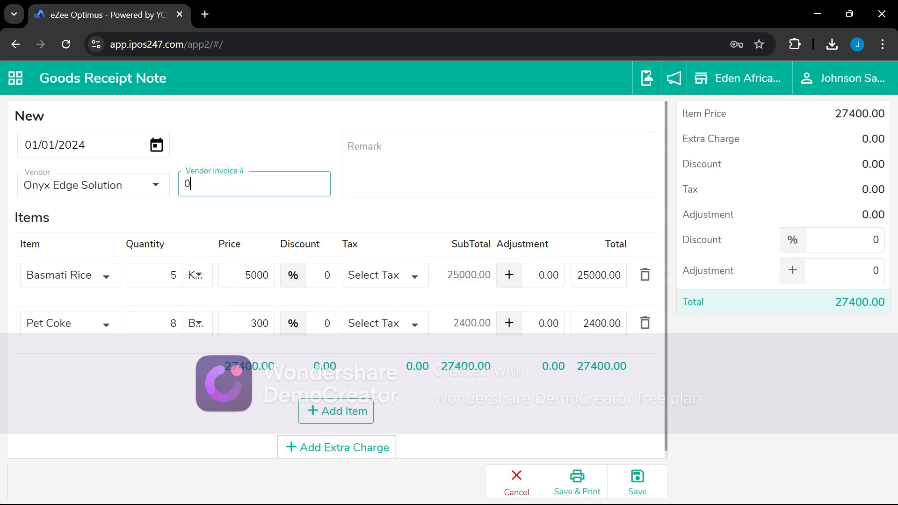
pyautogui.write('001')
pyautogui.click(638, 486)
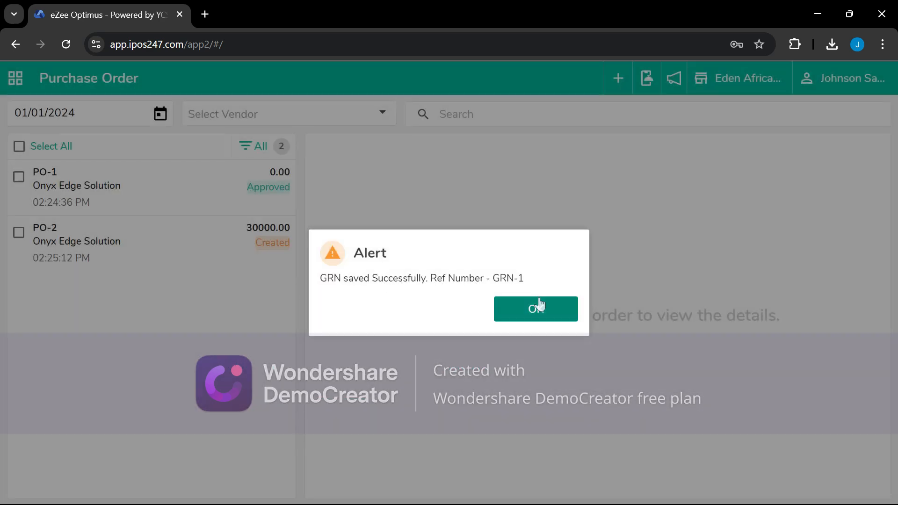
pyautogui.click(540, 305)
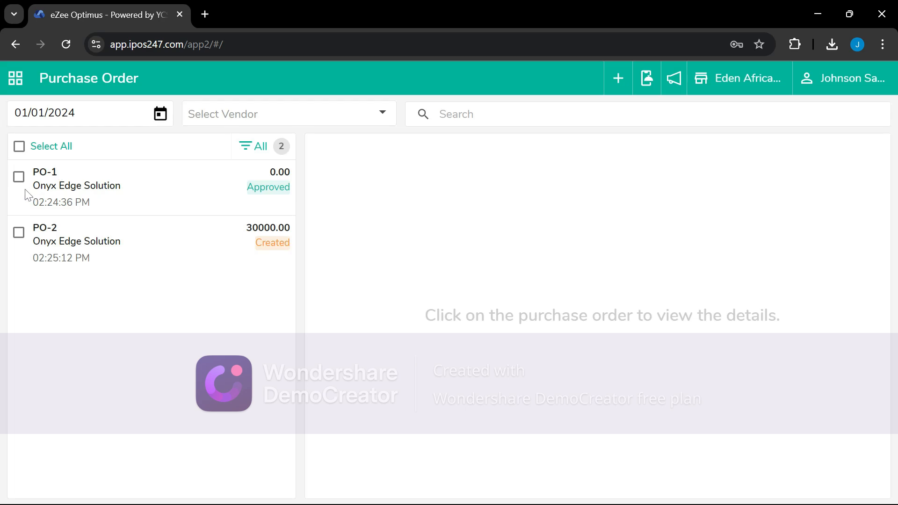
# Start a second receipt on PO-1 for the remaining Pet Coke
pyautogui.click(19, 177)
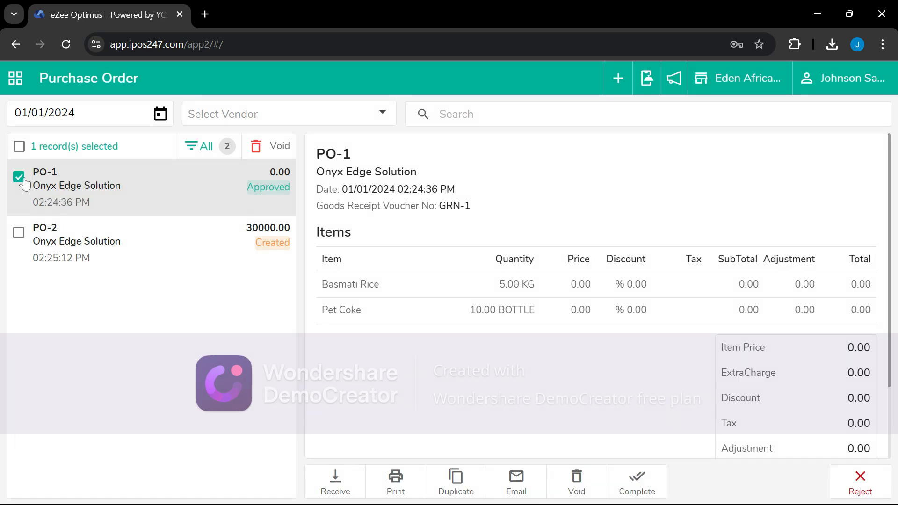
pyautogui.click(335, 476)
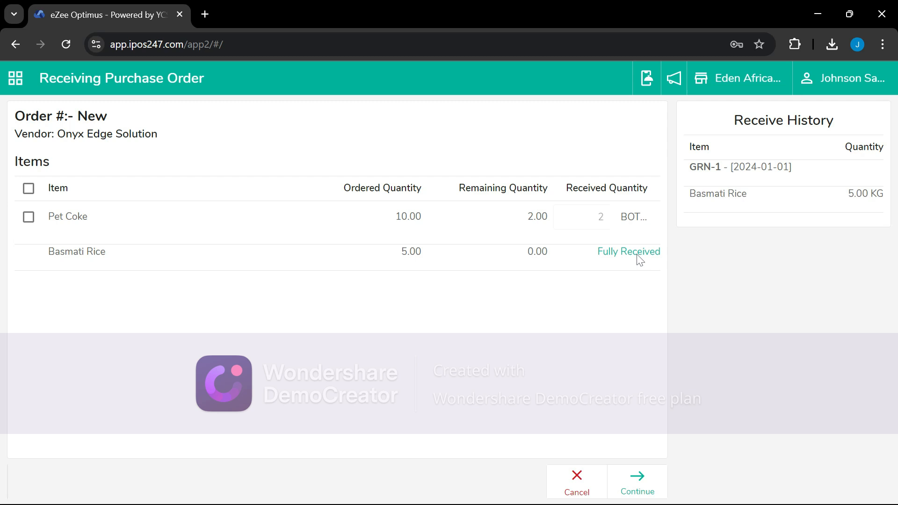
pyautogui.click(29, 218)
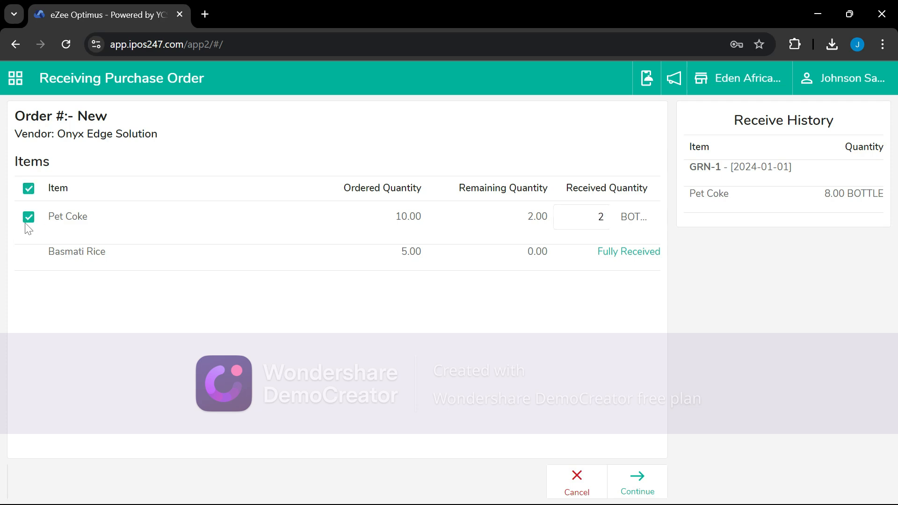
pyautogui.click(652, 494)
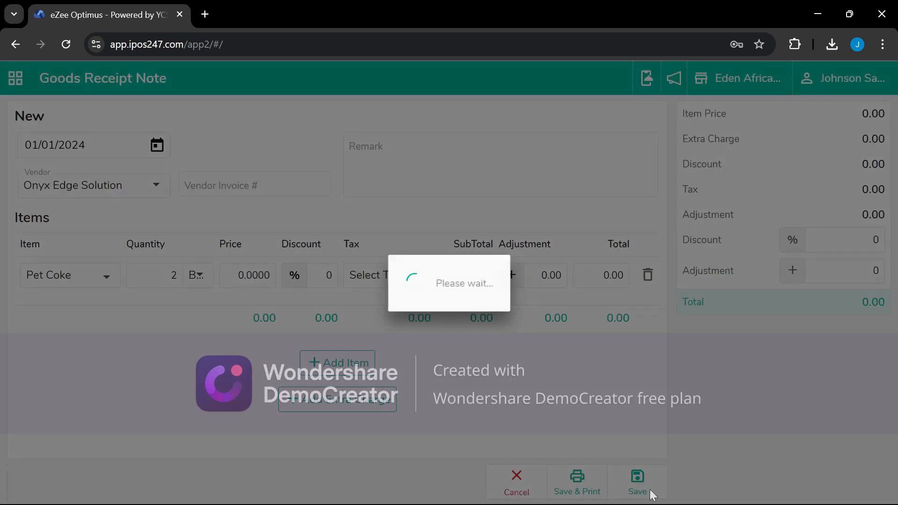
# Price Pet Coke at 300, save as GRN-2 and mark PO-1 complete
pyautogui.moveTo(237, 275); pyautogui.dragTo(281, 284)
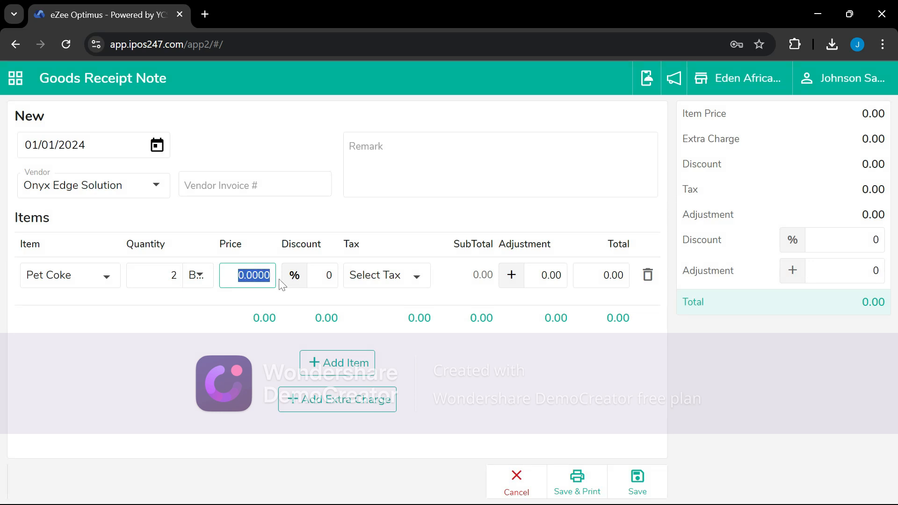
pyautogui.write('3')
pyautogui.click(245, 186)
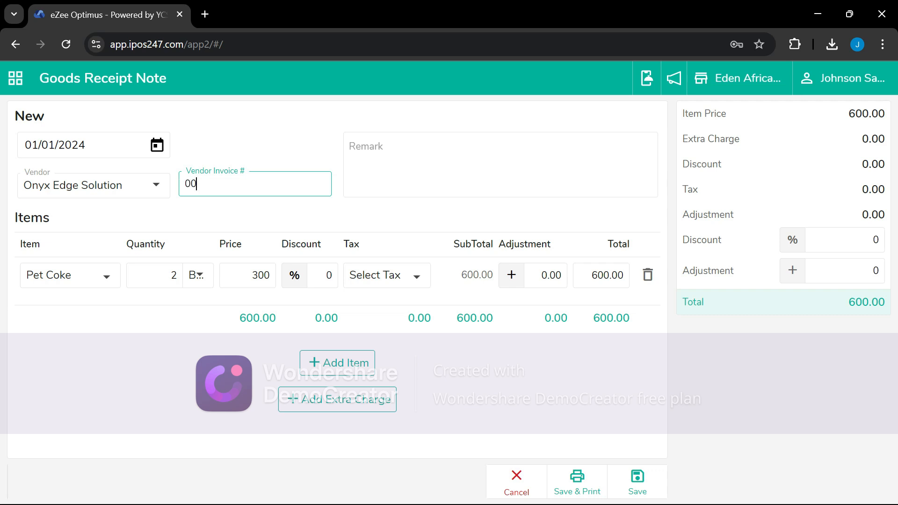
pyautogui.click(644, 496)
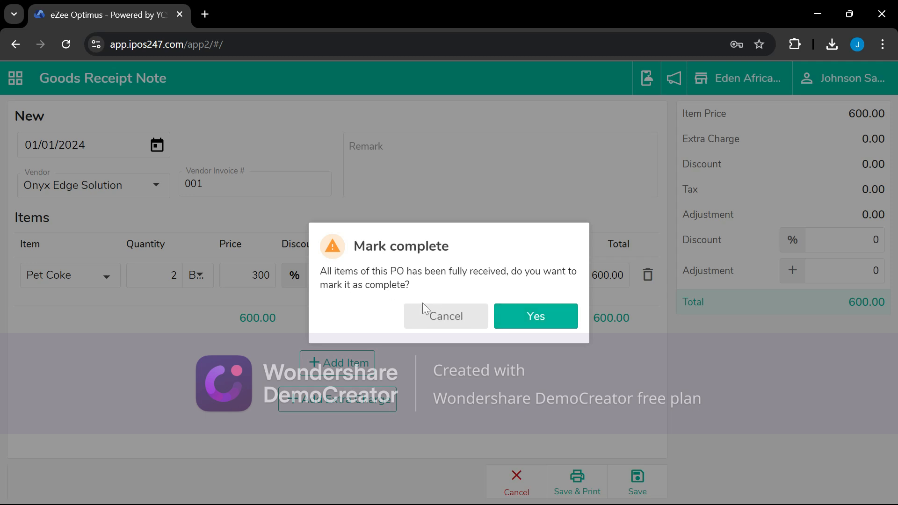
pyautogui.click(547, 323)
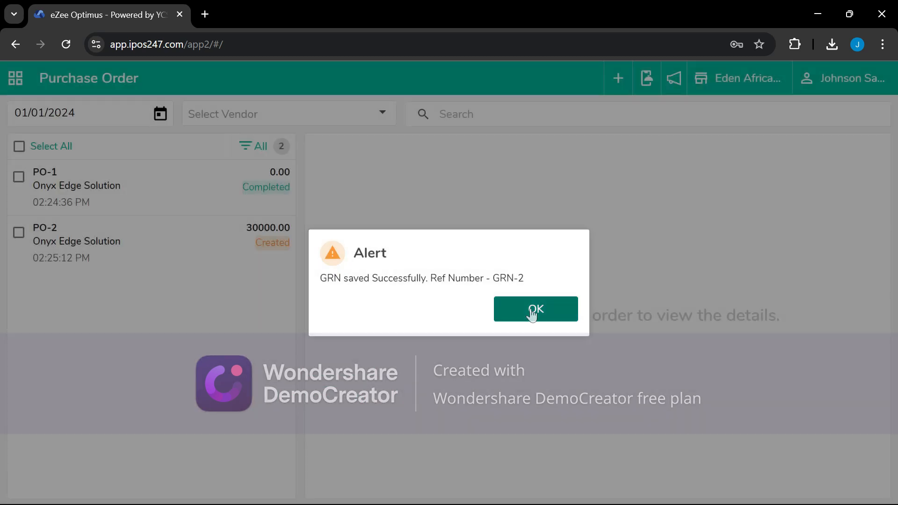
pyautogui.click(532, 314)
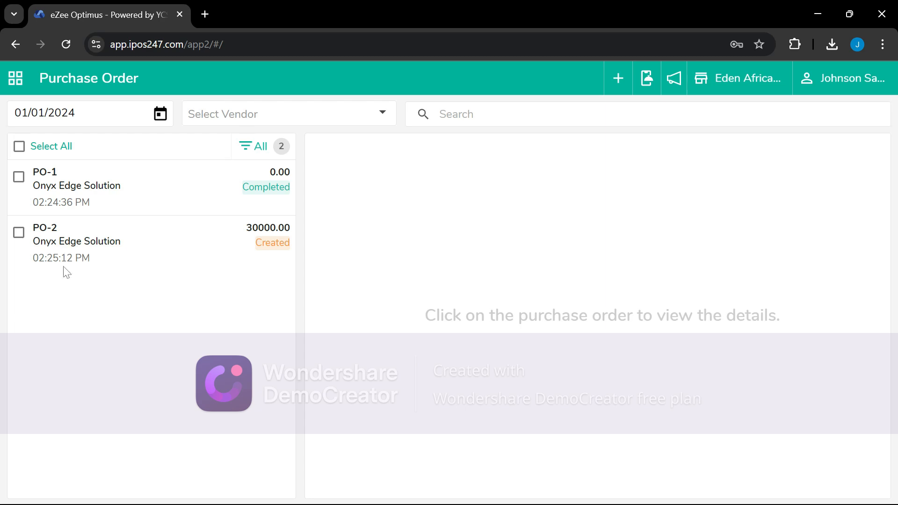
# Reopen PO-2, unlock the transaction and re-save the purchase order
pyautogui.click(20, 232)
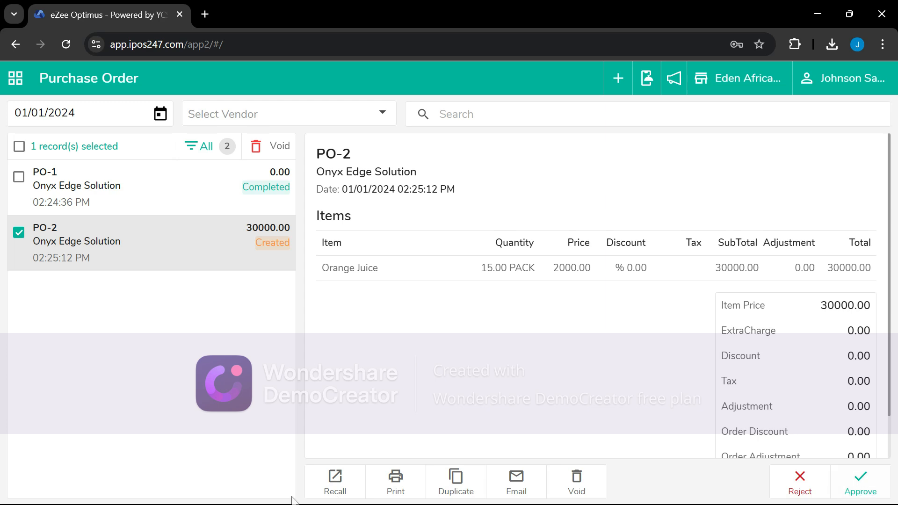
pyautogui.click(327, 480)
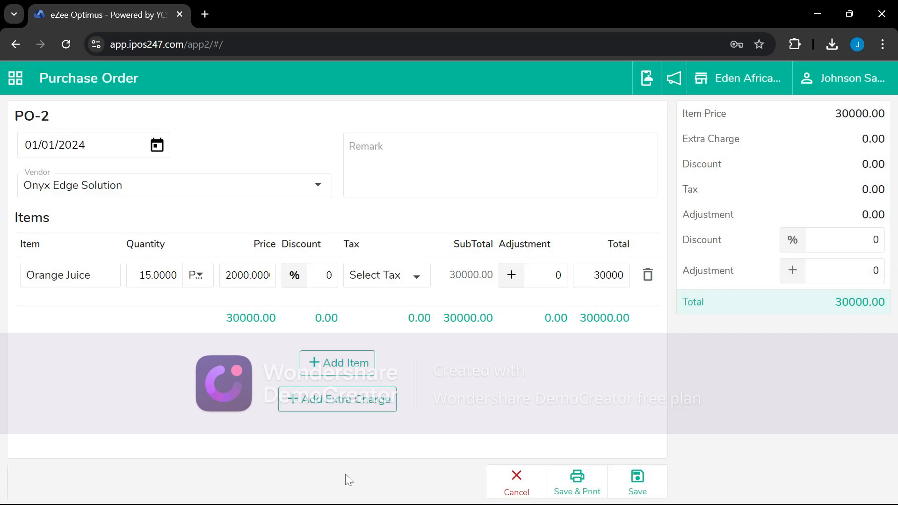
pyautogui.click(639, 491)
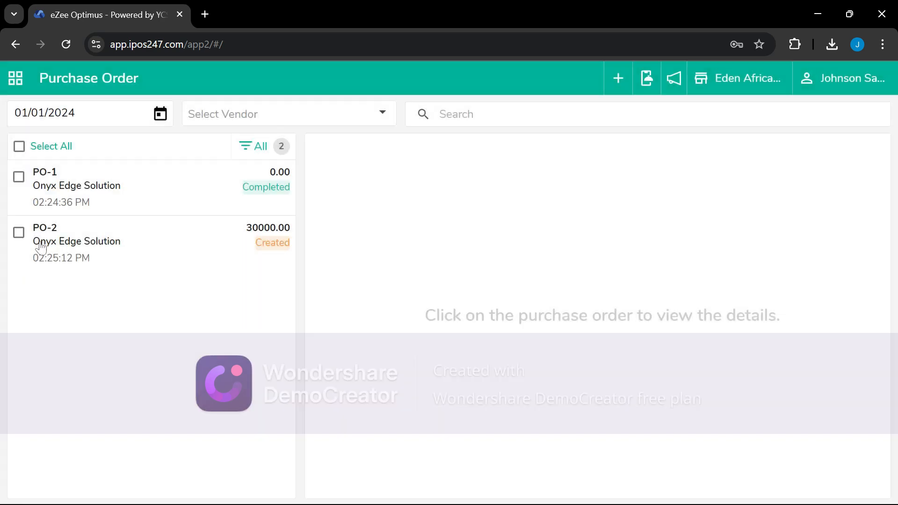
pyautogui.click(20, 233)
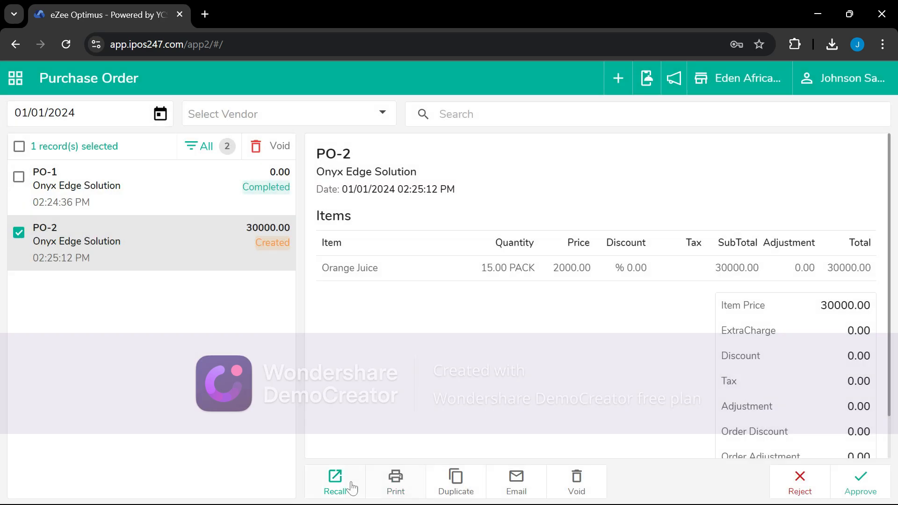
pyautogui.click(350, 486)
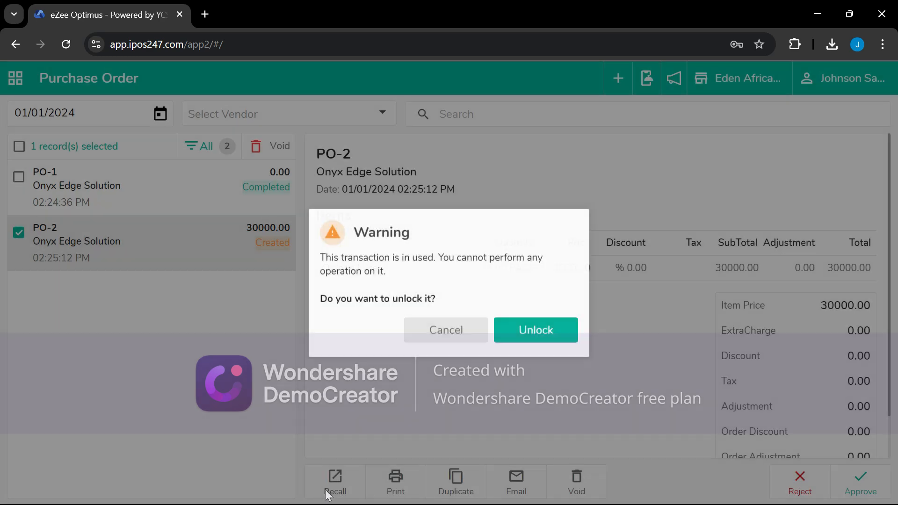
pyautogui.click(554, 340)
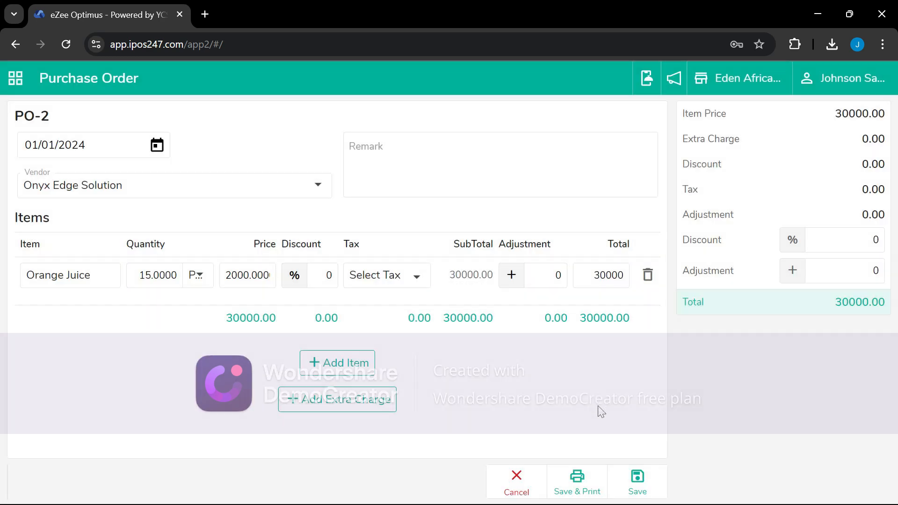
pyautogui.click(633, 488)
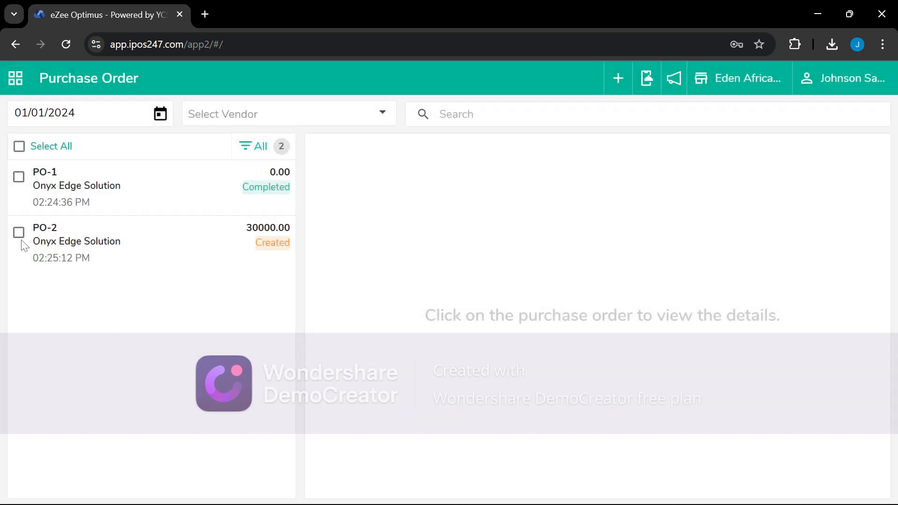
# Approve PO-2 and bring up its details again
pyautogui.click(18, 233)
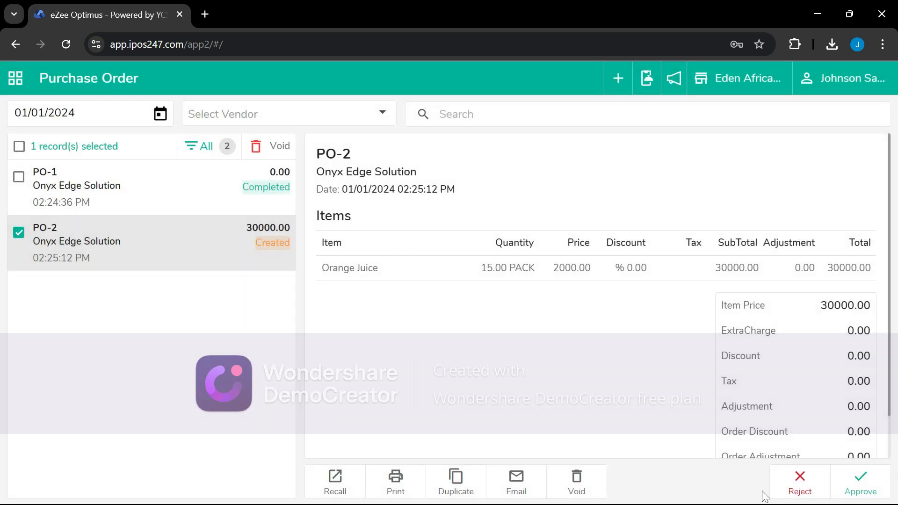
pyautogui.click(860, 484)
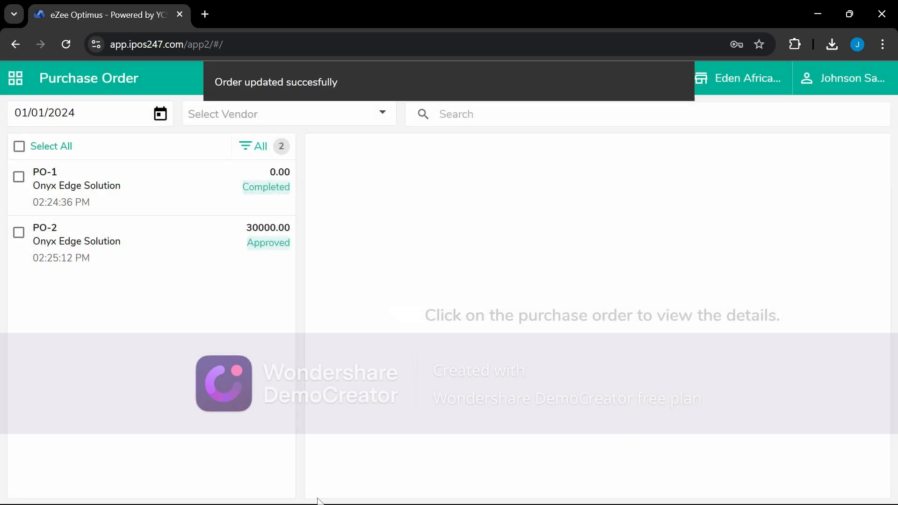
pyautogui.click(18, 233)
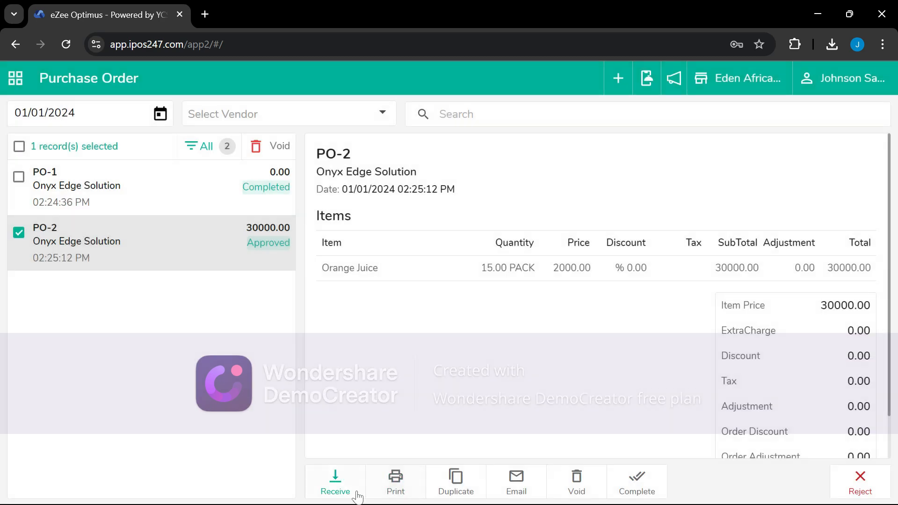
# Try receiving PO-2 with invoice 002, then abandon it because no items were ticked
pyautogui.click(345, 490)
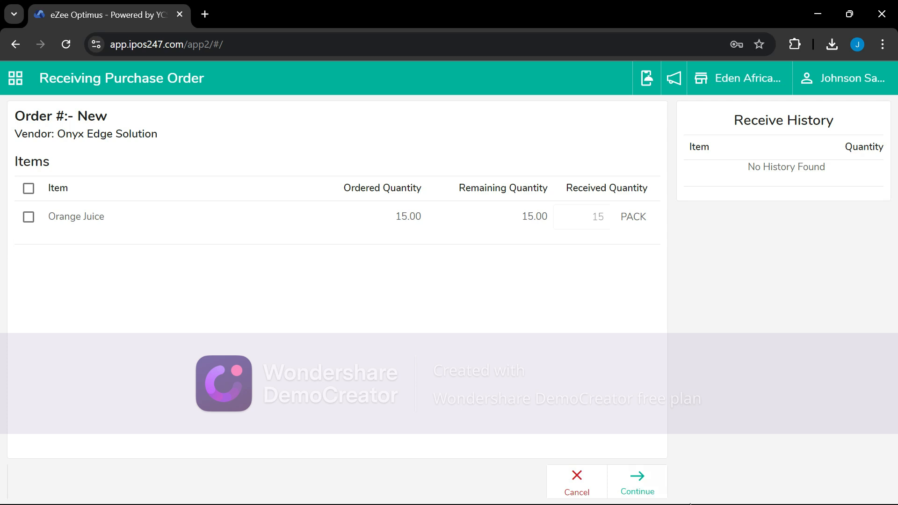
pyautogui.click(645, 479)
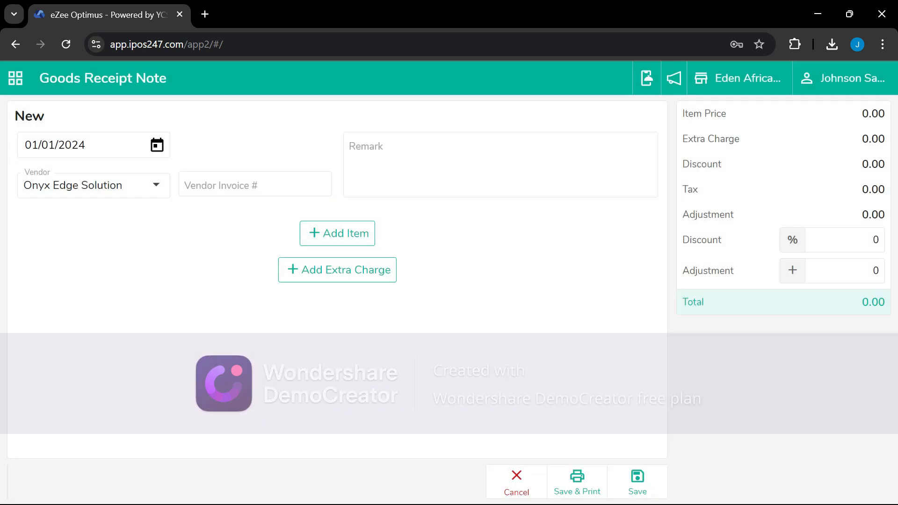
pyautogui.click(255, 185)
pyautogui.write('0')
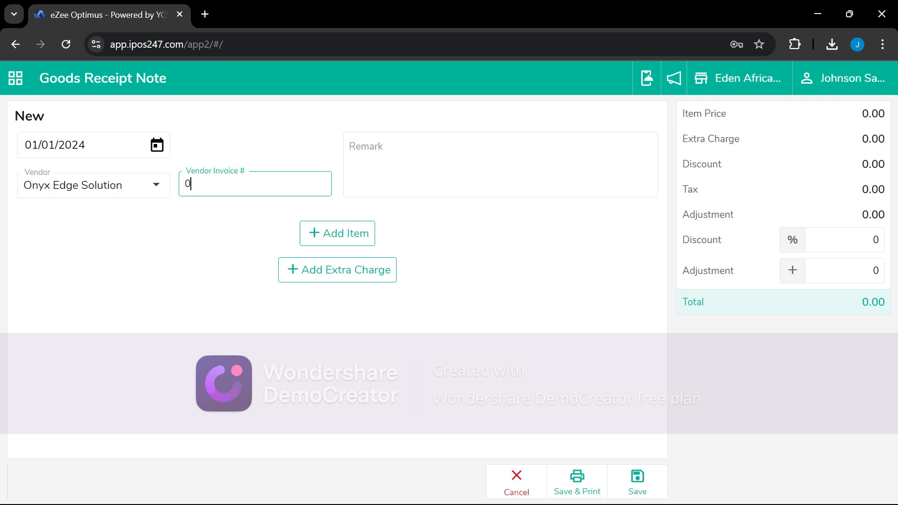
pyautogui.write('02')
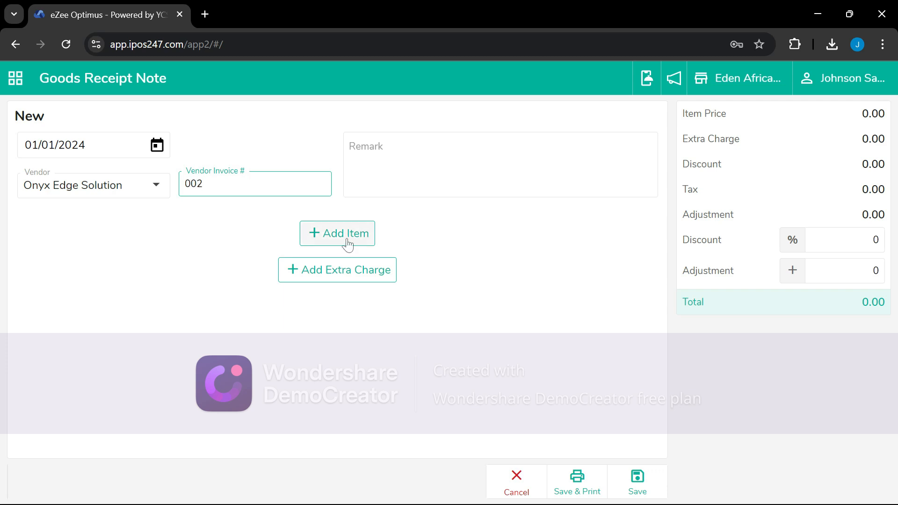
pyautogui.click(637, 489)
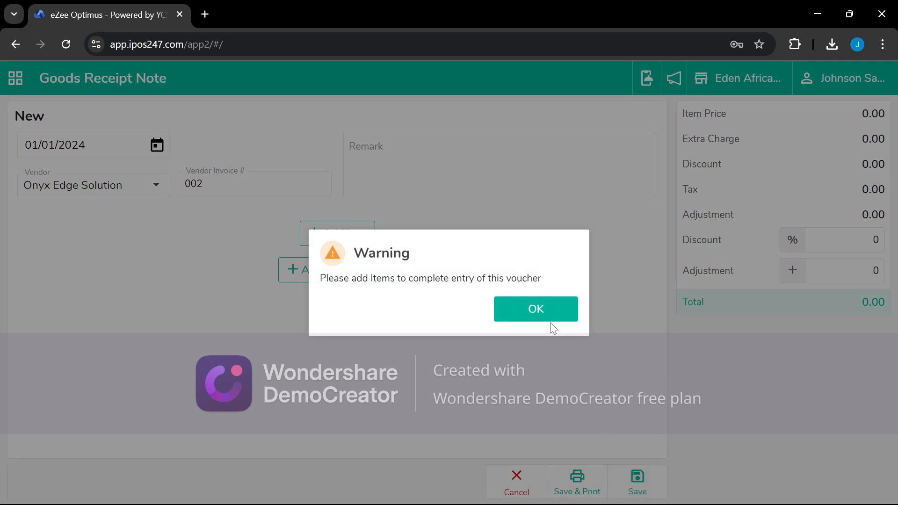
pyautogui.click(535, 308)
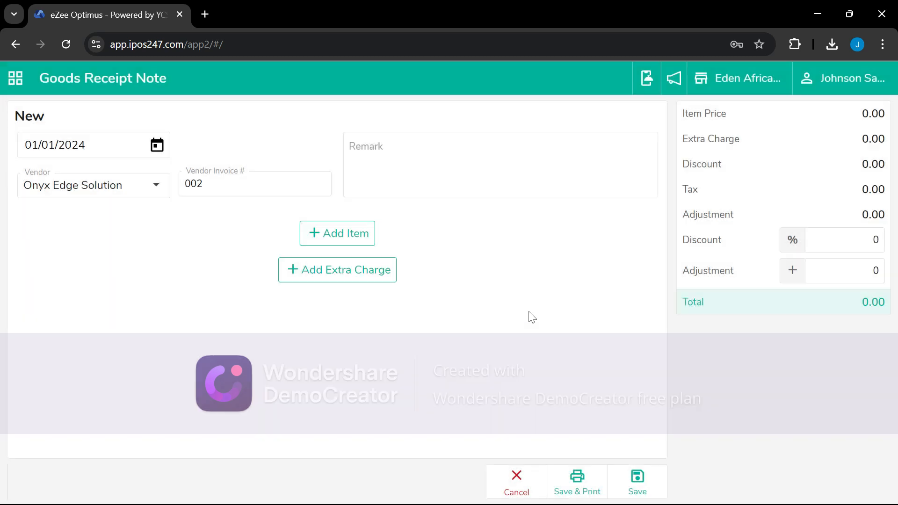
pyautogui.click(517, 477)
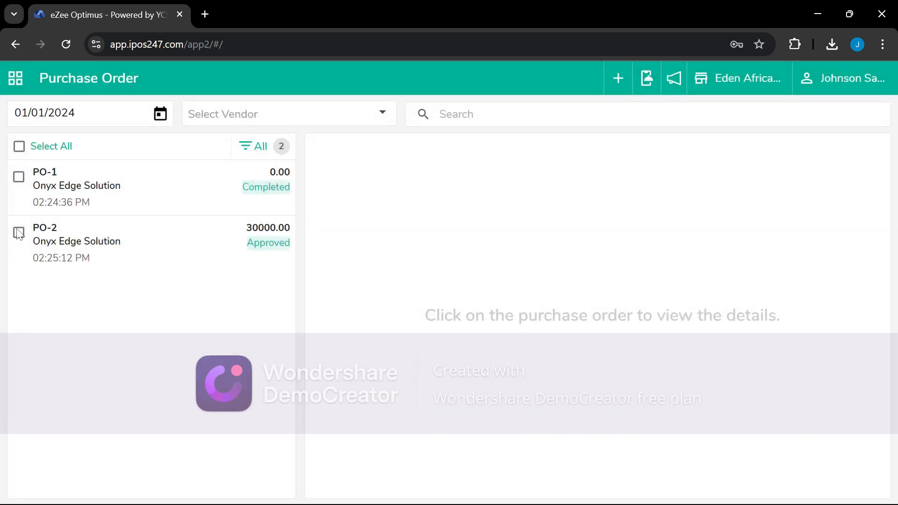
# Restart receiving PO-2 with the Orange Juice line ticked at quantity 15
pyautogui.click(18, 232)
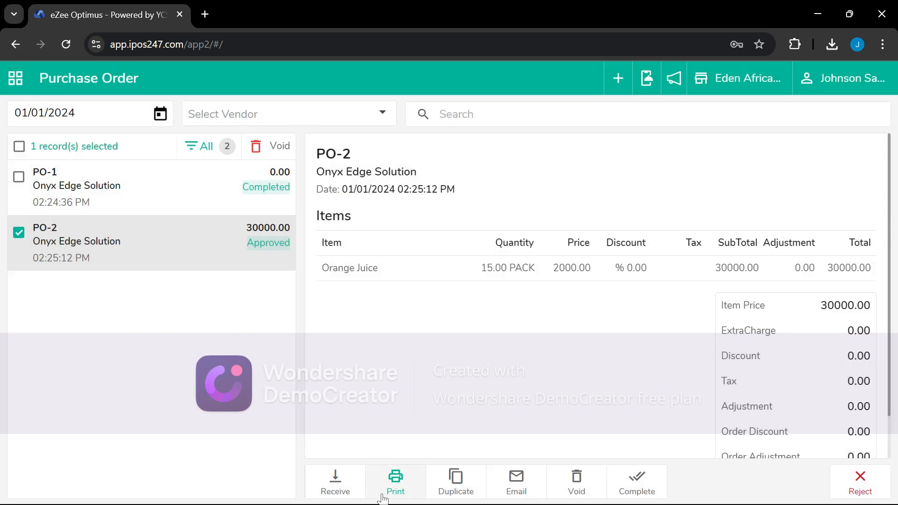
pyautogui.click(344, 486)
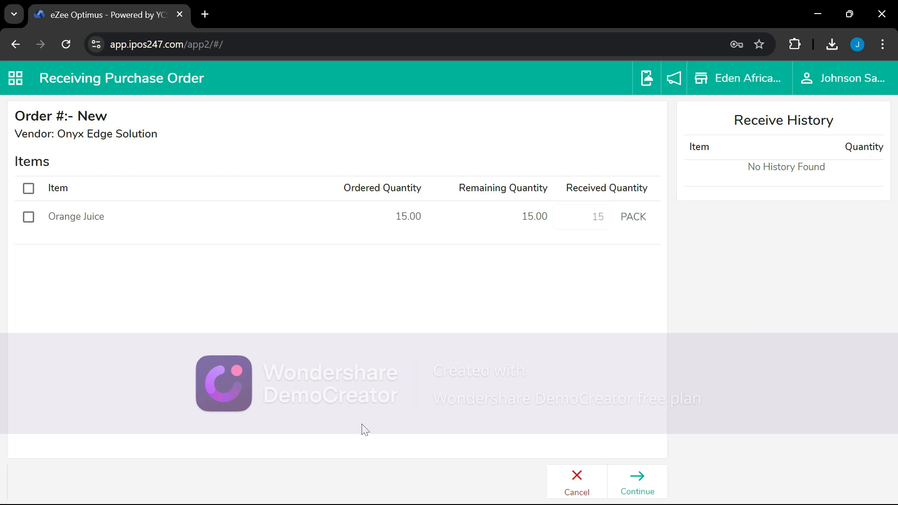
pyautogui.click(30, 219)
pyautogui.doubleClick(593, 217)
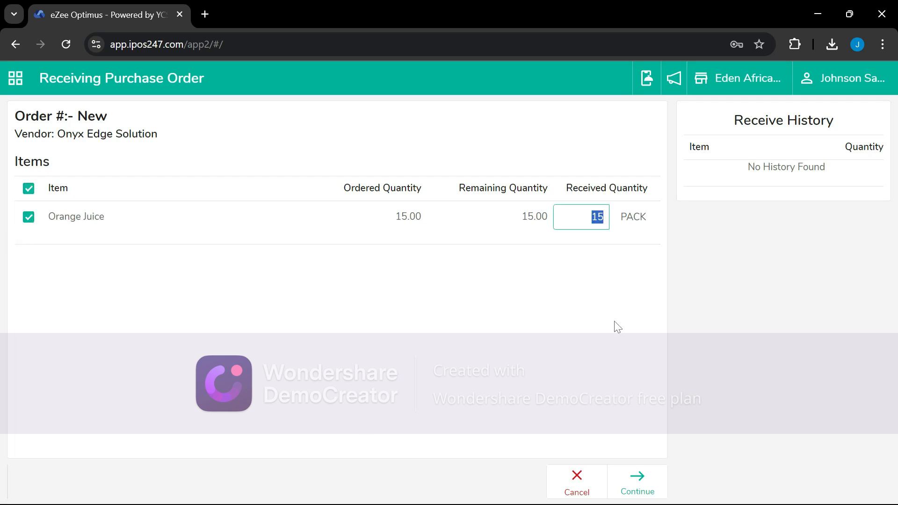
pyautogui.click(642, 488)
pyautogui.click(643, 490)
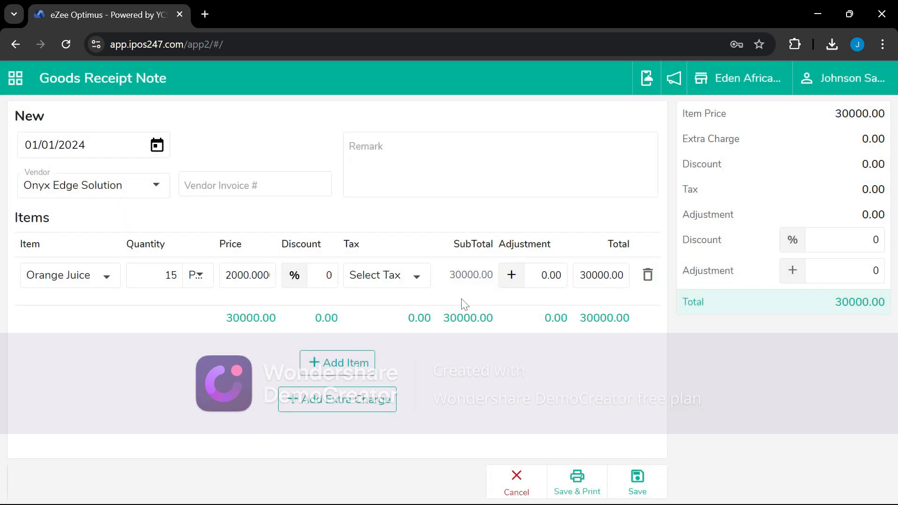
# Save the receipt with vendor invoice 002 and mark PO-2 complete
pyautogui.click(645, 481)
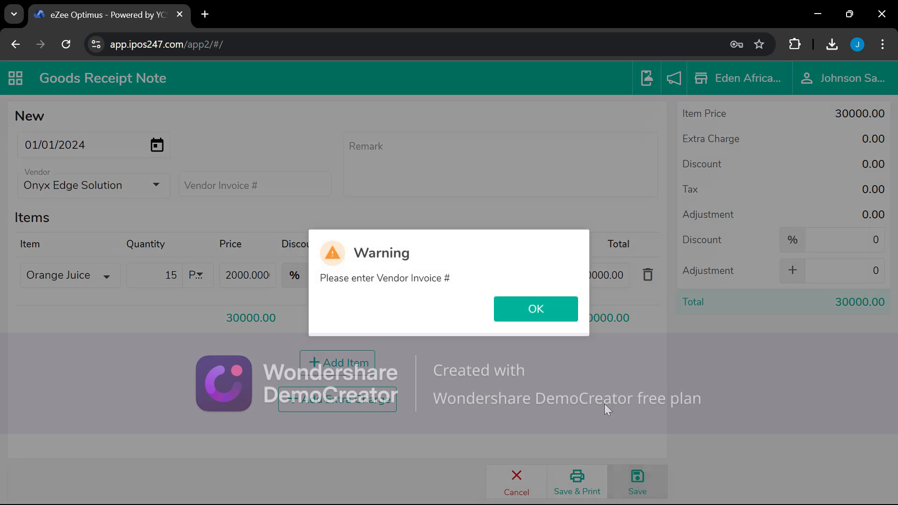
pyautogui.click(542, 314)
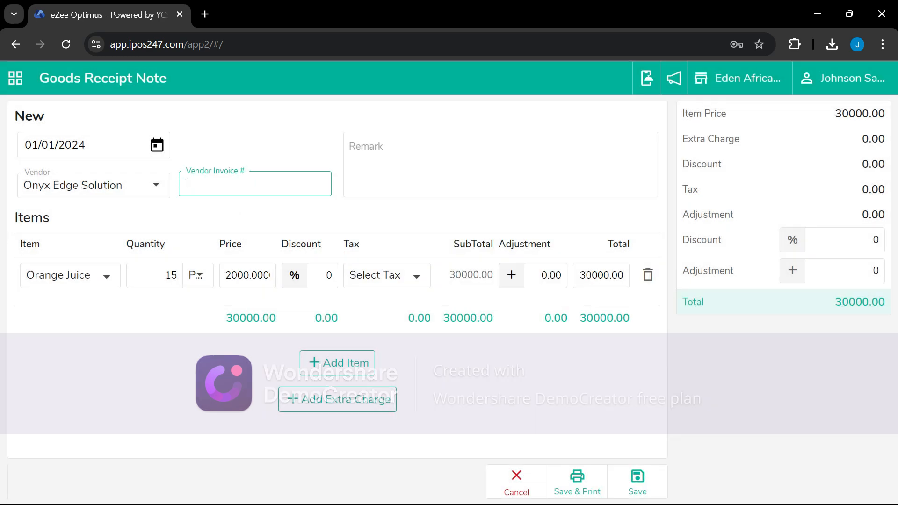
pyautogui.write('002')
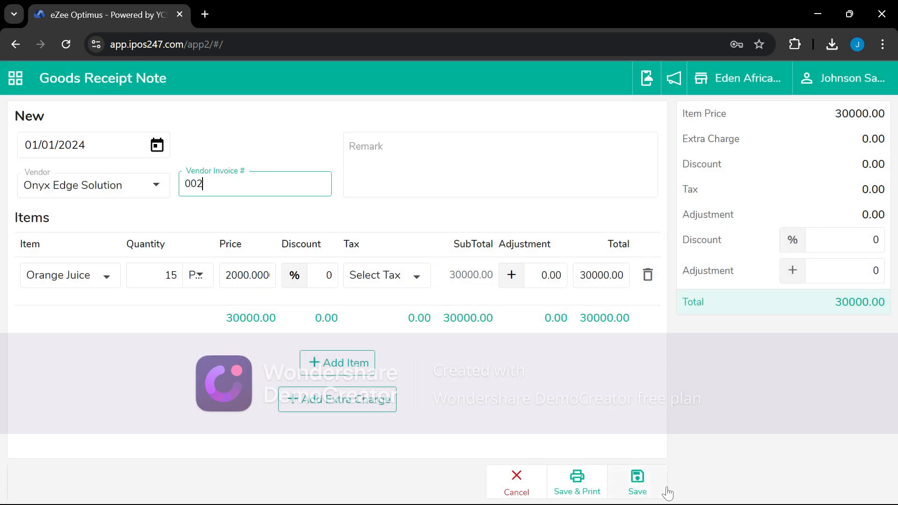
pyautogui.click(650, 486)
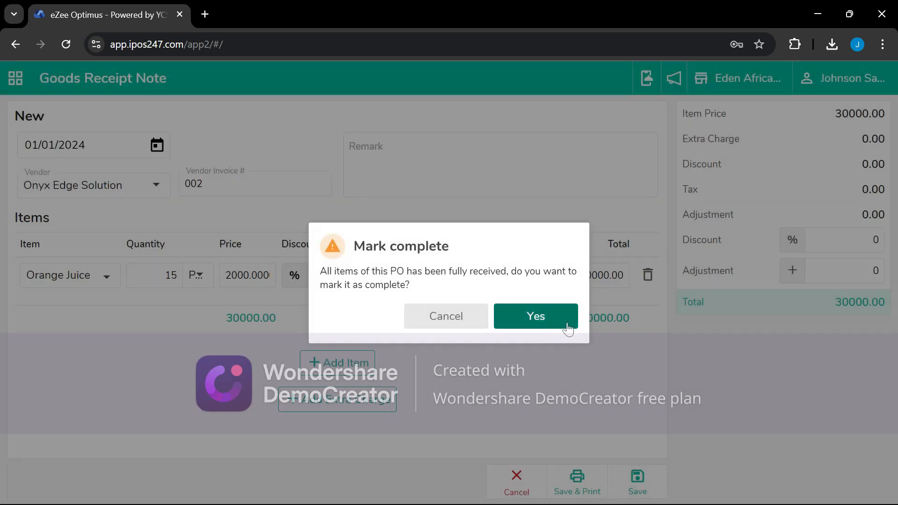
pyautogui.click(567, 327)
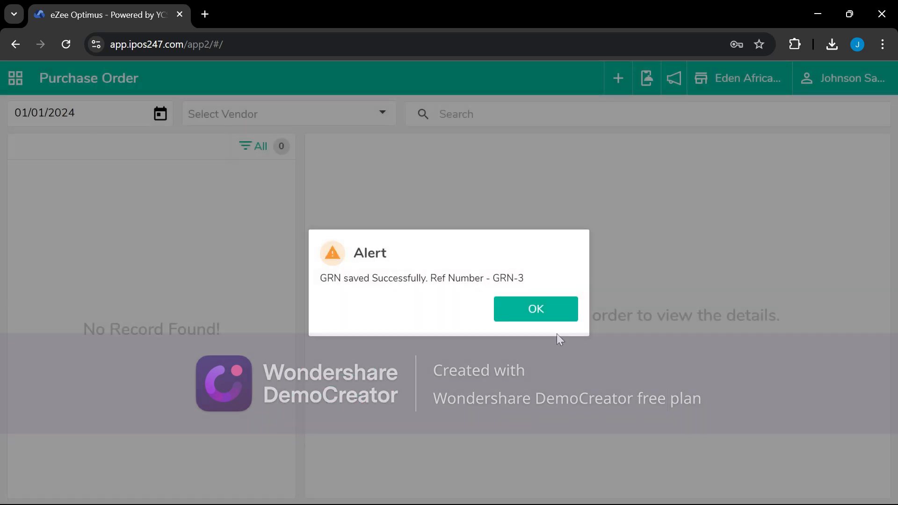
pyautogui.click(554, 312)
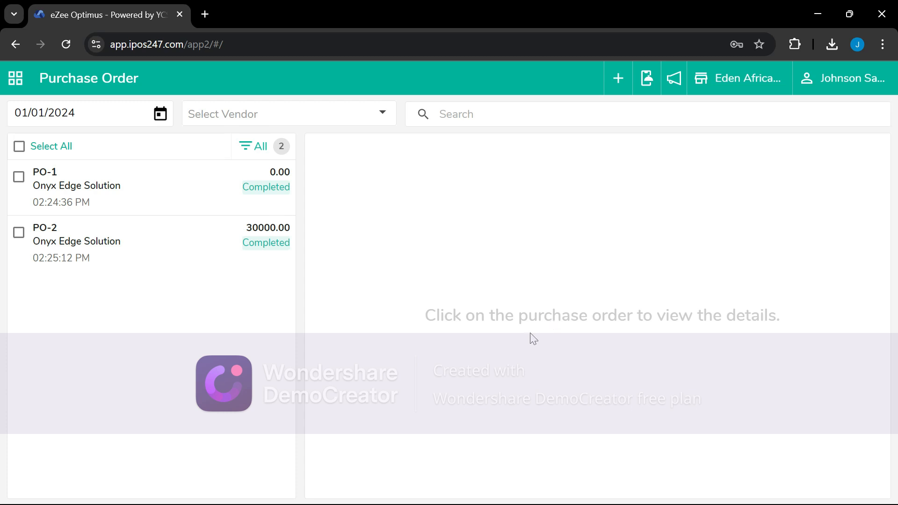
# Open the module menu from the apps grid icon
pyautogui.click(22, 83)
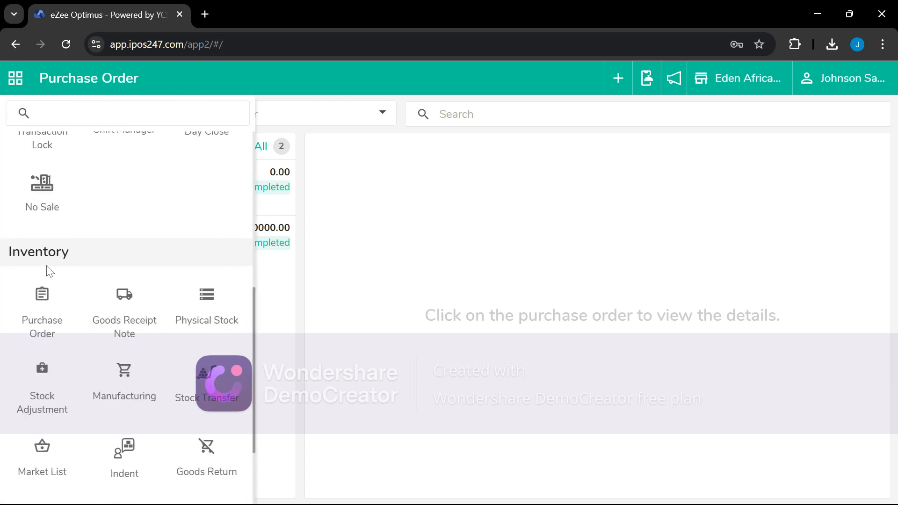
# Switch to the Goods Receipt Note module and start a new blank receipt
pyautogui.click(126, 318)
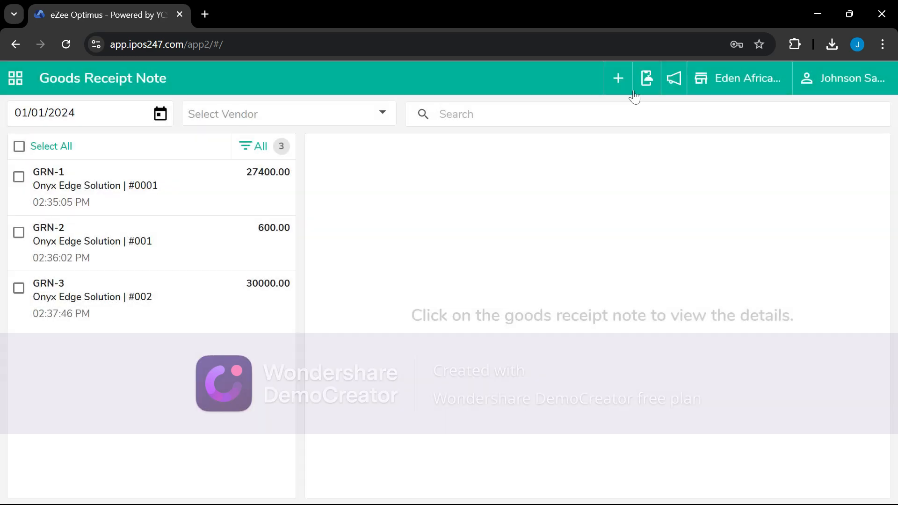
pyautogui.click(622, 77)
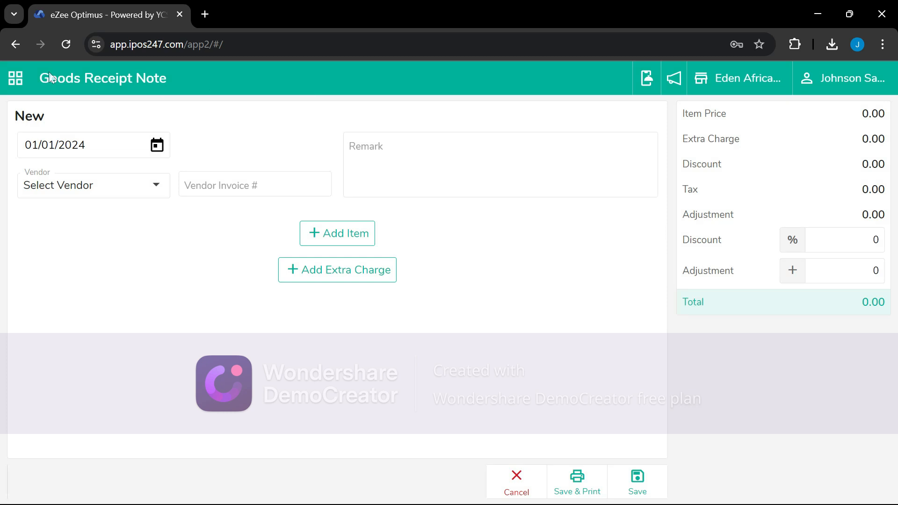
pyautogui.click(517, 486)
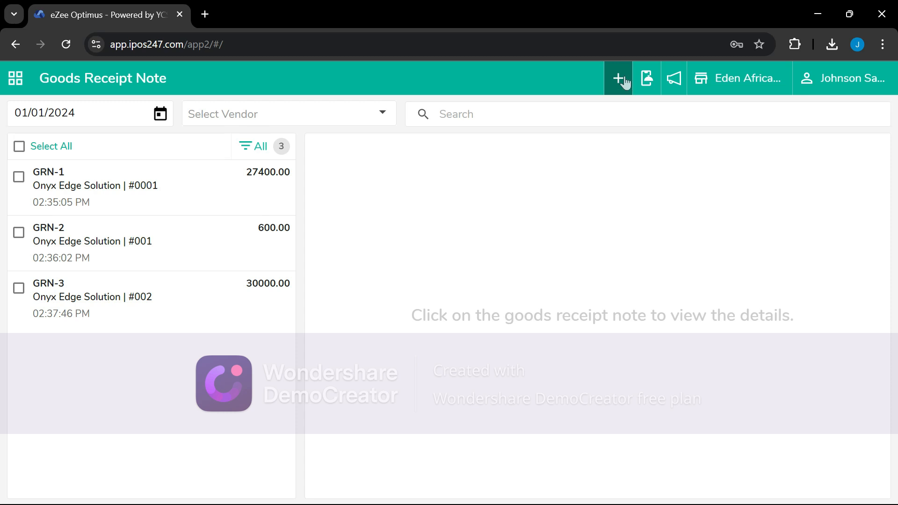
pyautogui.click(16, 78)
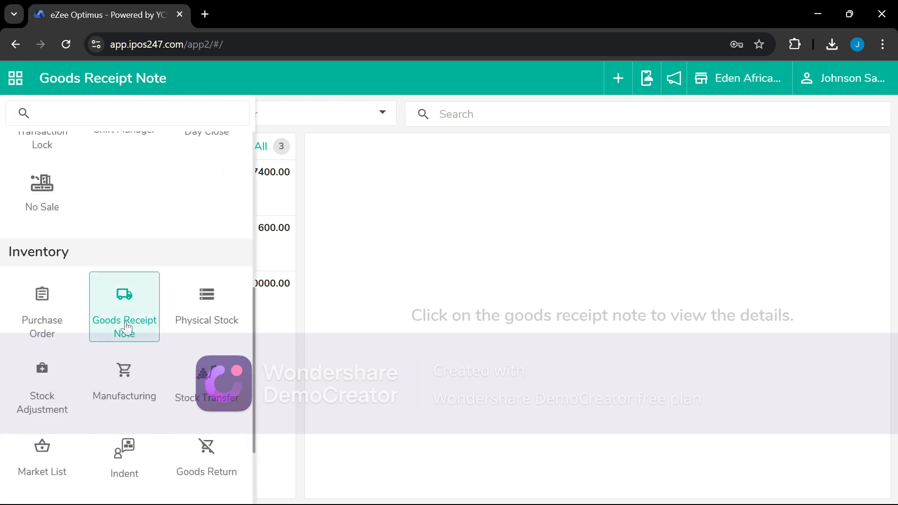
pyautogui.click(620, 80)
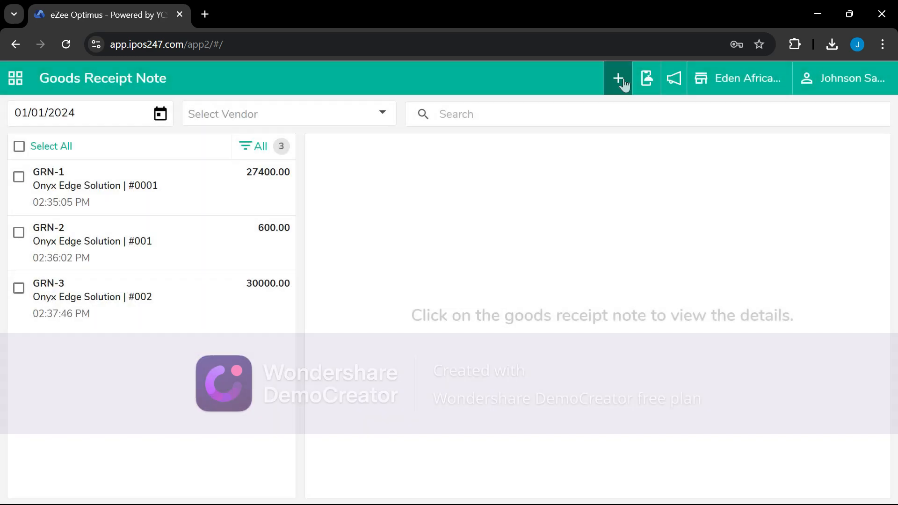
pyautogui.click(618, 77)
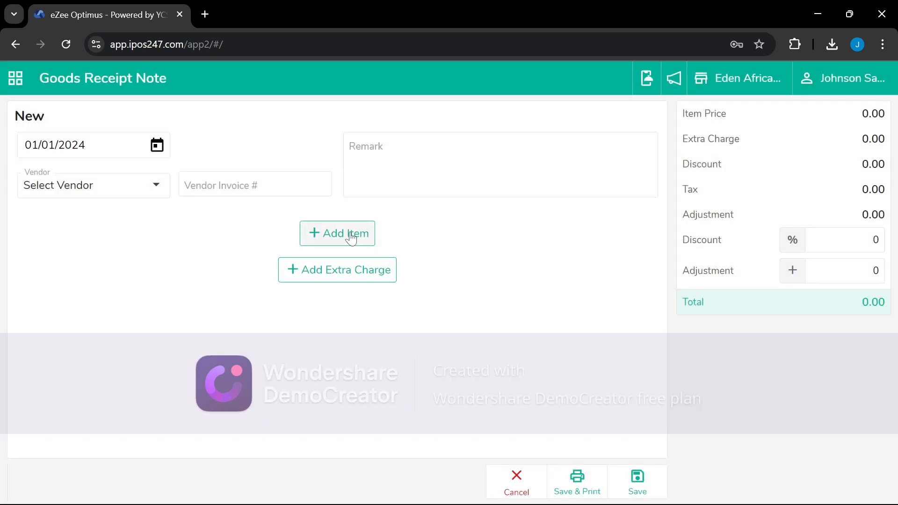
# Set vendor Onyx Edge Solution and vendor invoice 003 on the new receipt
pyautogui.click(111, 190)
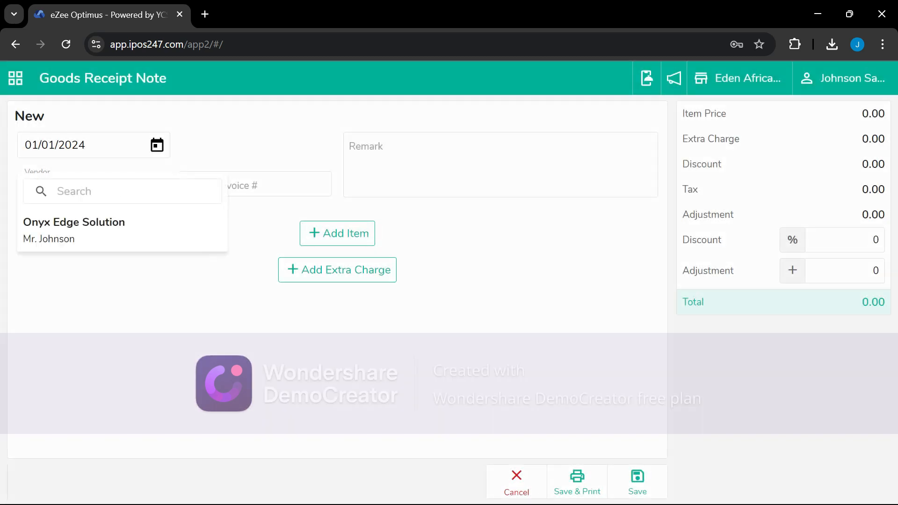
pyautogui.click(91, 236)
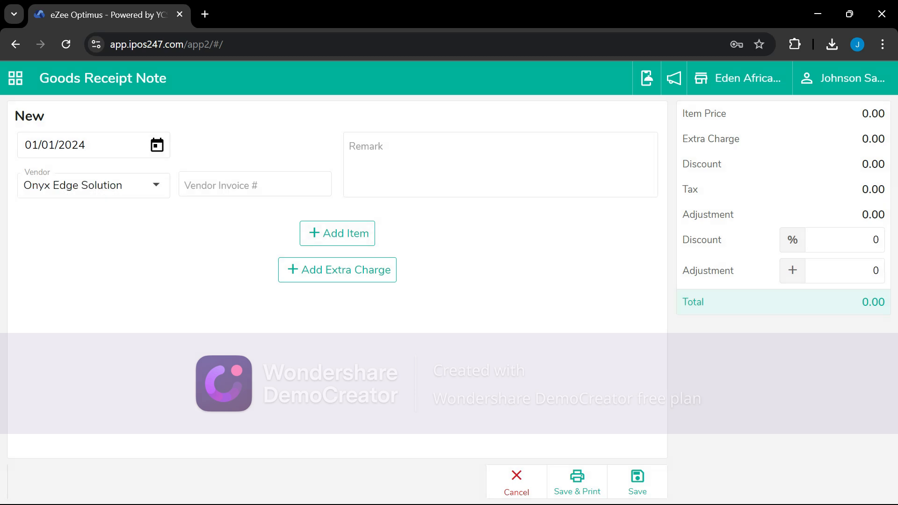
pyautogui.click(256, 184)
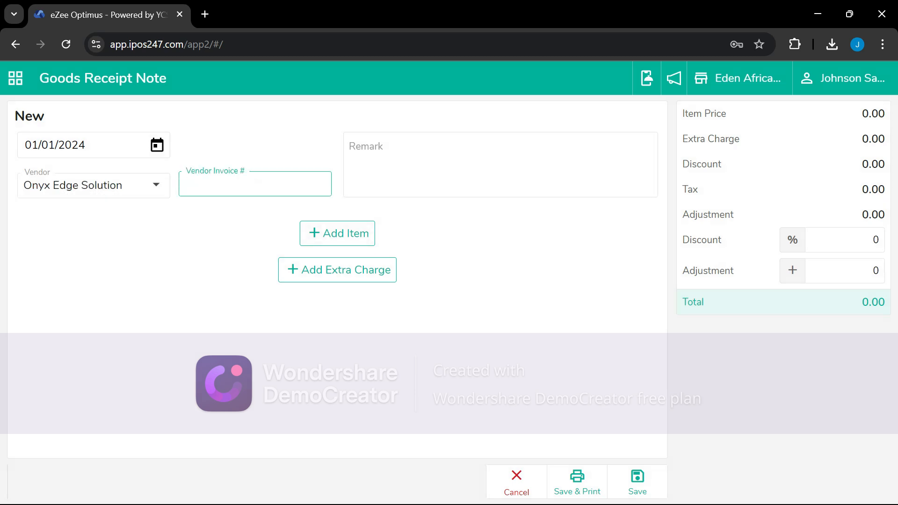
pyautogui.write('003')
# Add Red Bull as an item on the receipt
pyautogui.click(330, 234)
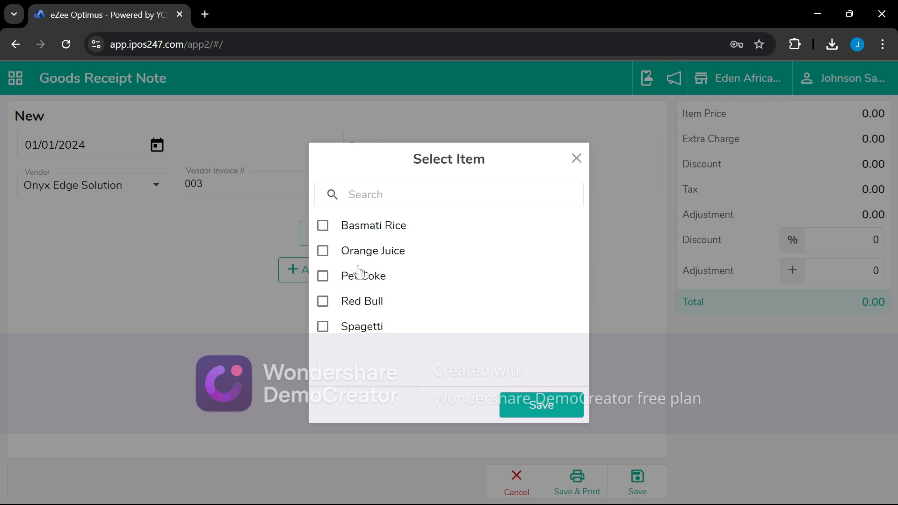
pyautogui.click(326, 304)
pyautogui.click(515, 405)
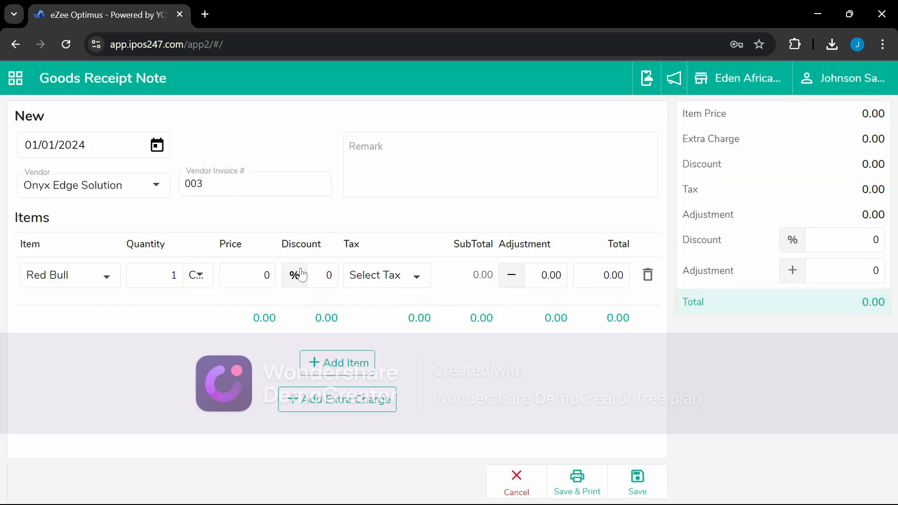
pyautogui.click(200, 281)
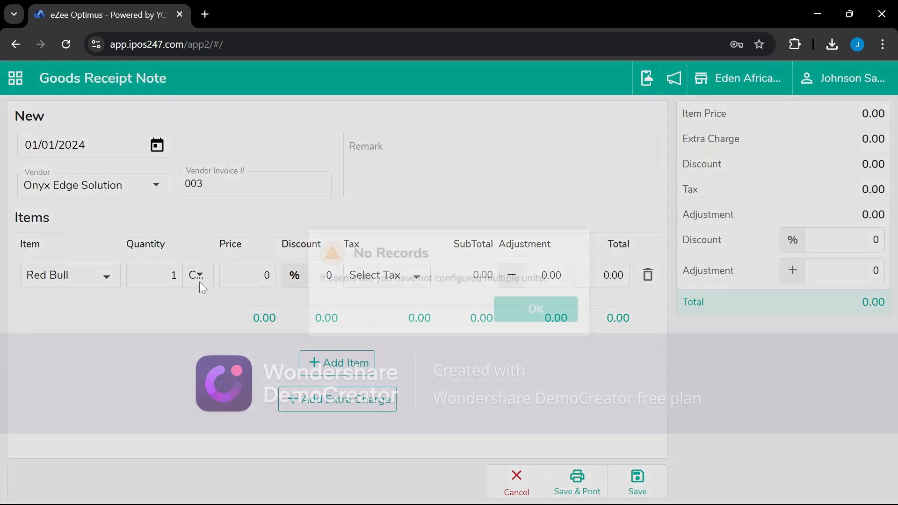
pyautogui.click(533, 309)
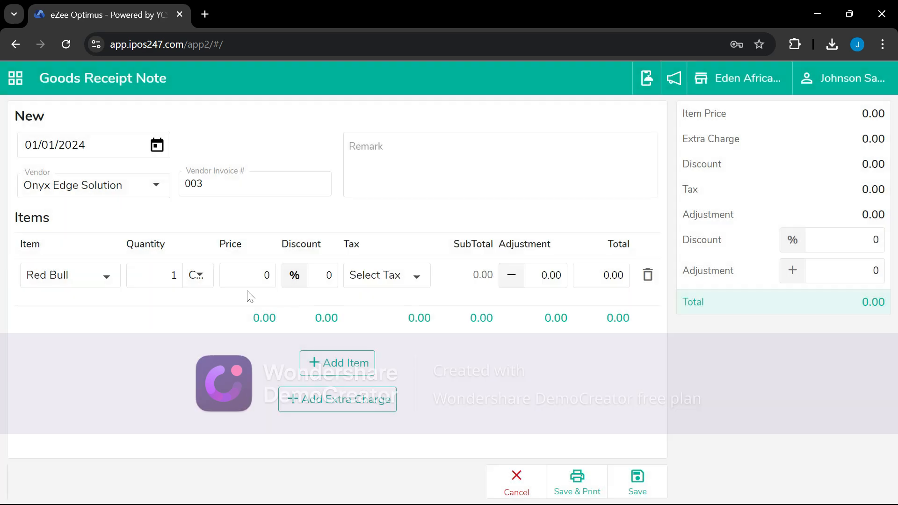
# Give Red Bull quantity 10 at price 1000 and save the receipt as GRN-4
pyautogui.click(166, 276)
pyautogui.write('10')
pyautogui.click(280, 281)
pyautogui.click(266, 277)
pyautogui.write('100')
pyautogui.click(531, 420)
pyautogui.click(635, 484)
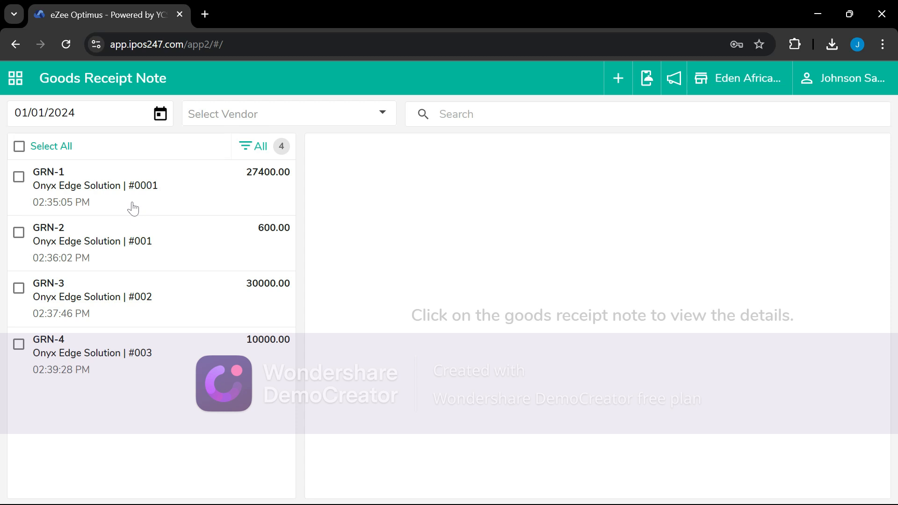
# Generate the Stock Ledger report for 17/08/2024 from Reports > Stock Report
pyautogui.click(20, 85)
pyautogui.scroll(-2, 32, 439)
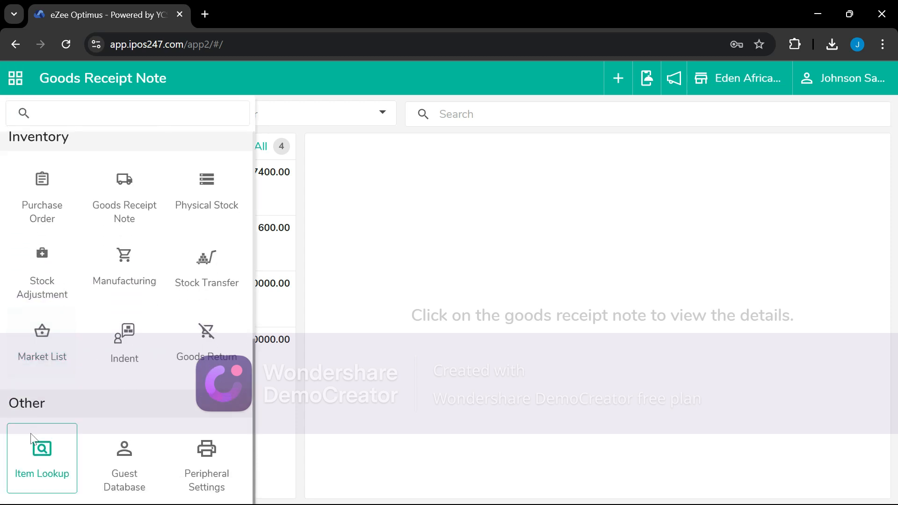
pyautogui.scroll(5, 136, 436)
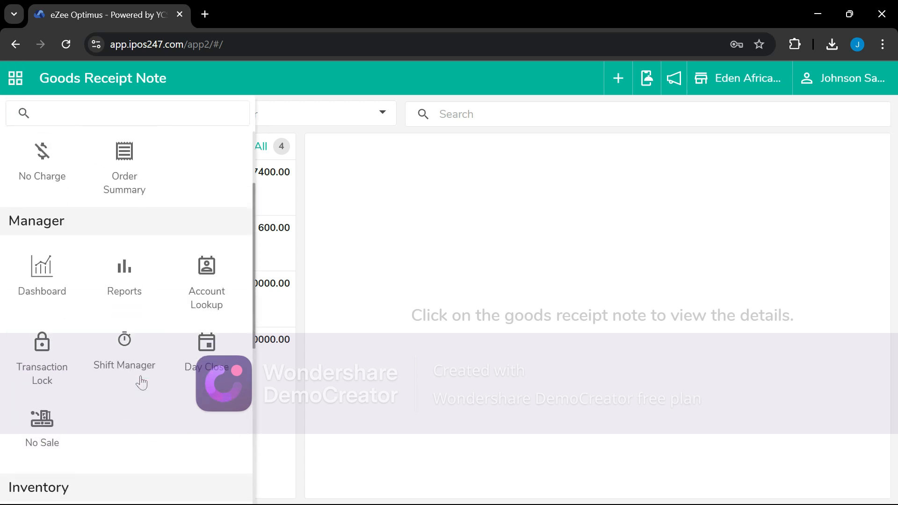
pyautogui.click(118, 281)
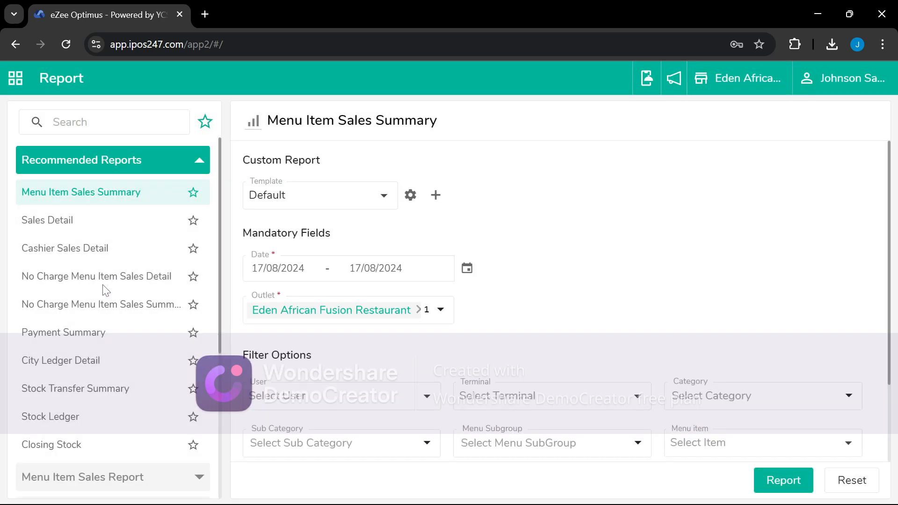
pyautogui.scroll(-3, 112, 320)
pyautogui.scroll(-2, 112, 320)
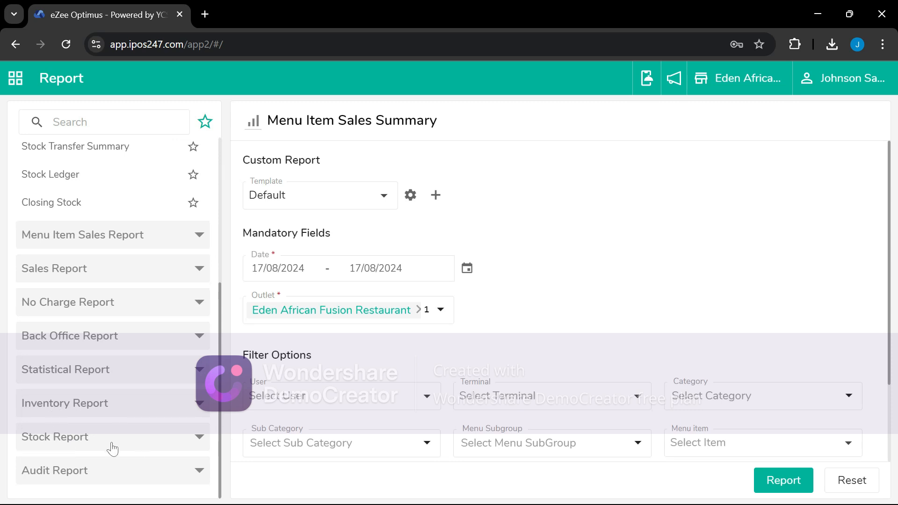
pyautogui.click(86, 437)
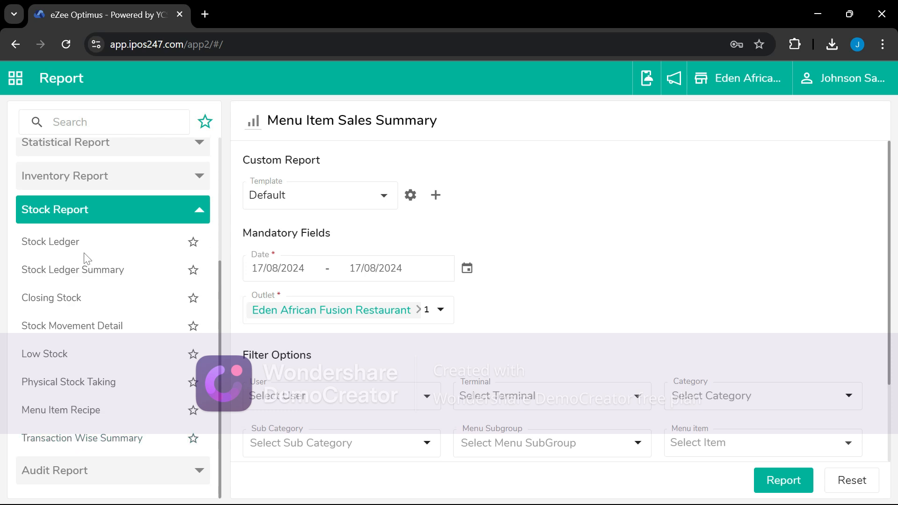
pyautogui.click(55, 247)
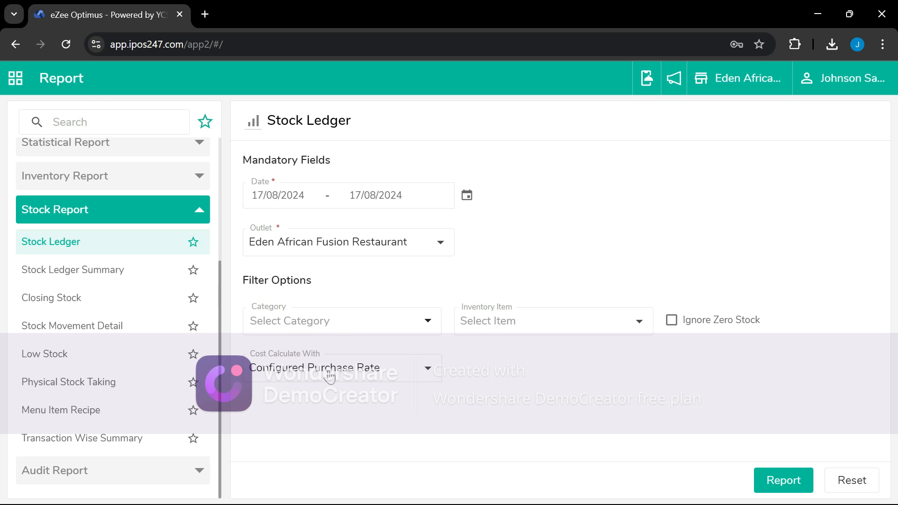
pyautogui.click(783, 486)
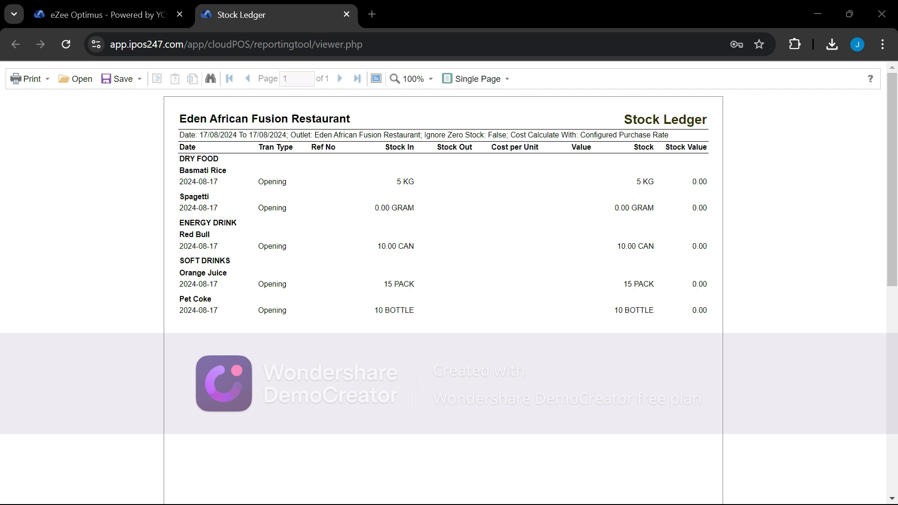
# Return to eZee Optimus and open the Stock Ledger Summary report form
pyautogui.click(121, 14)
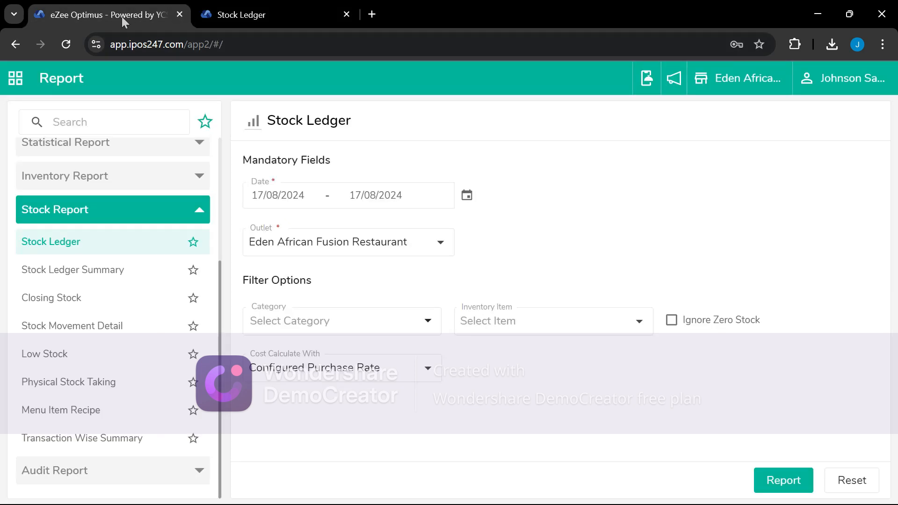
pyautogui.click(87, 273)
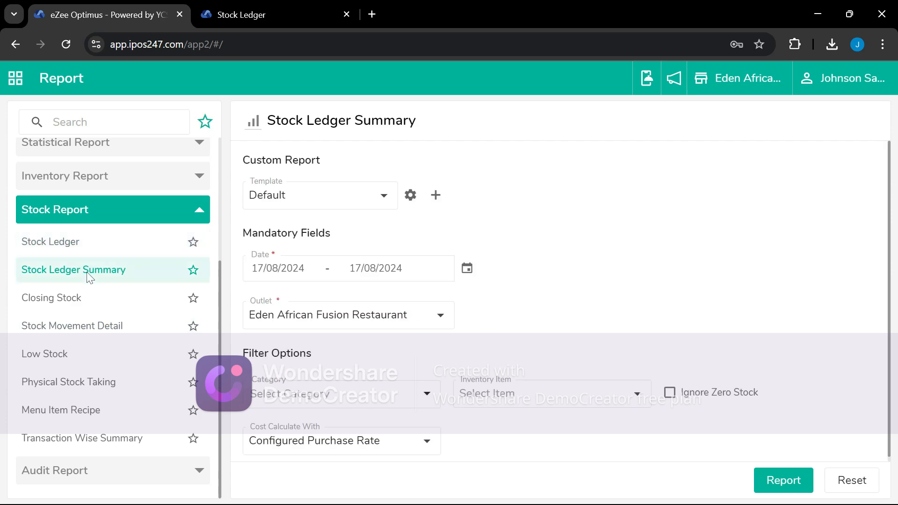
# Generate the Stock Ledger Summary, then close the summary and duplicate report tabs
pyautogui.click(771, 479)
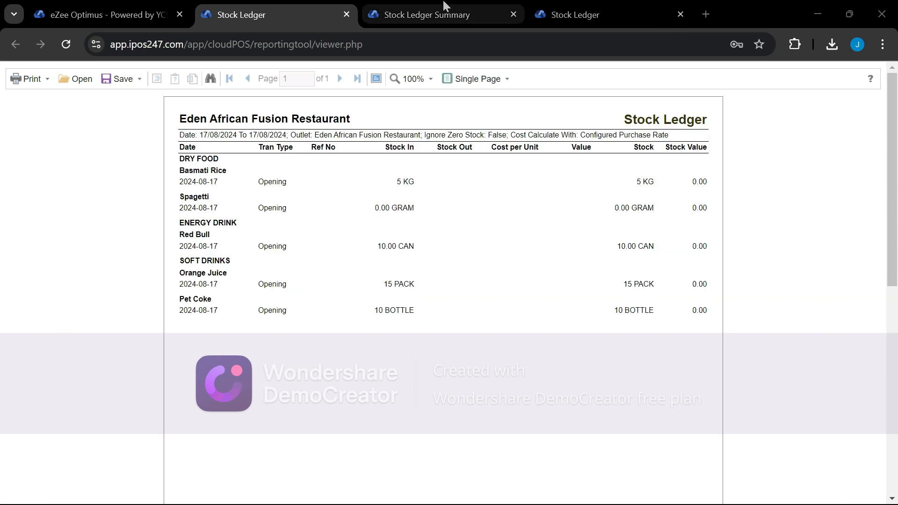
pyautogui.click(512, 15)
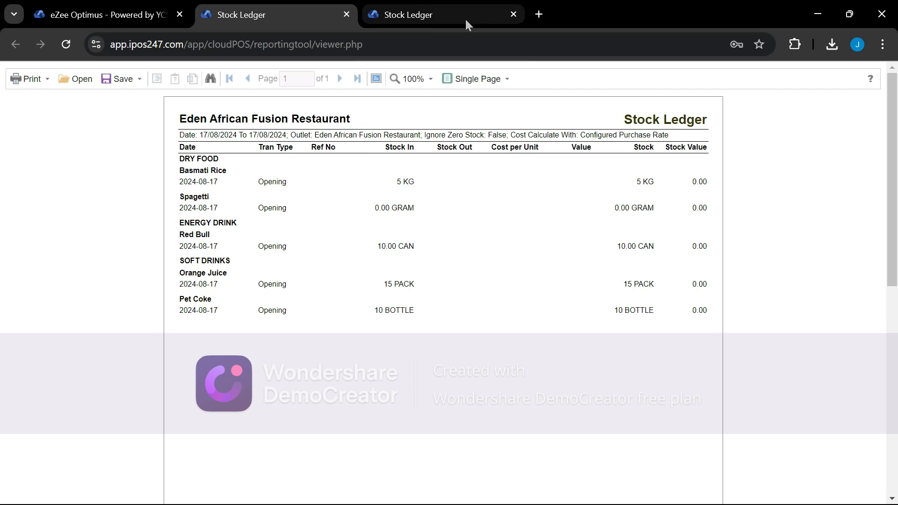
pyautogui.click(346, 14)
pyautogui.click(165, 16)
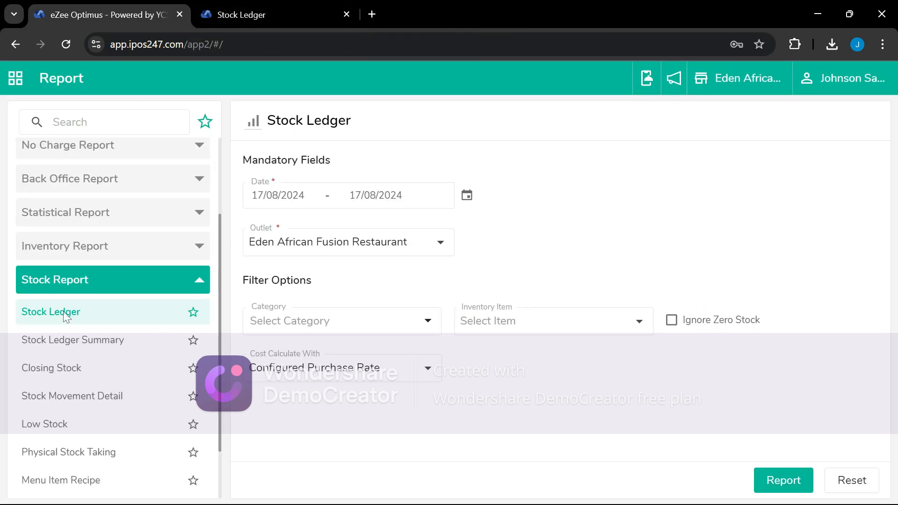
# Regenerate the Stock Ledger with all categories selected and stock valued at Last Purchase Rate
pyautogui.click(327, 322)
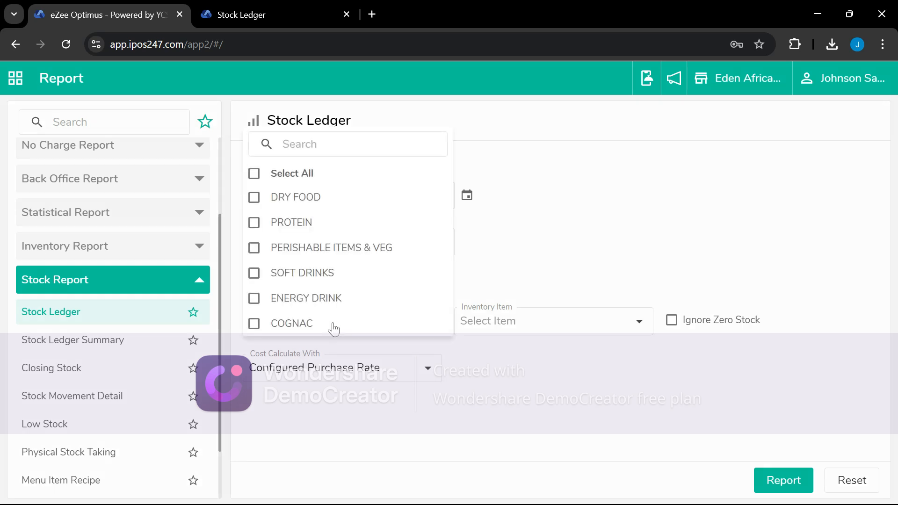
pyautogui.click(305, 178)
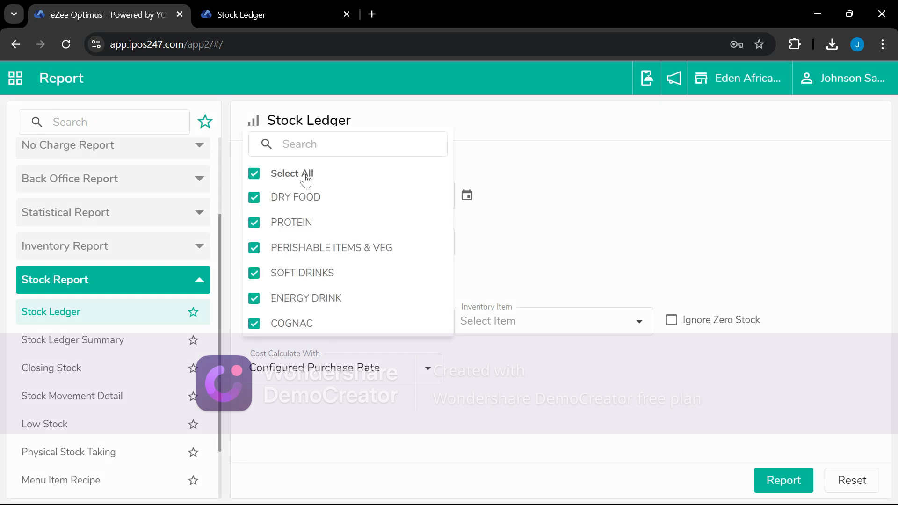
pyautogui.click(578, 284)
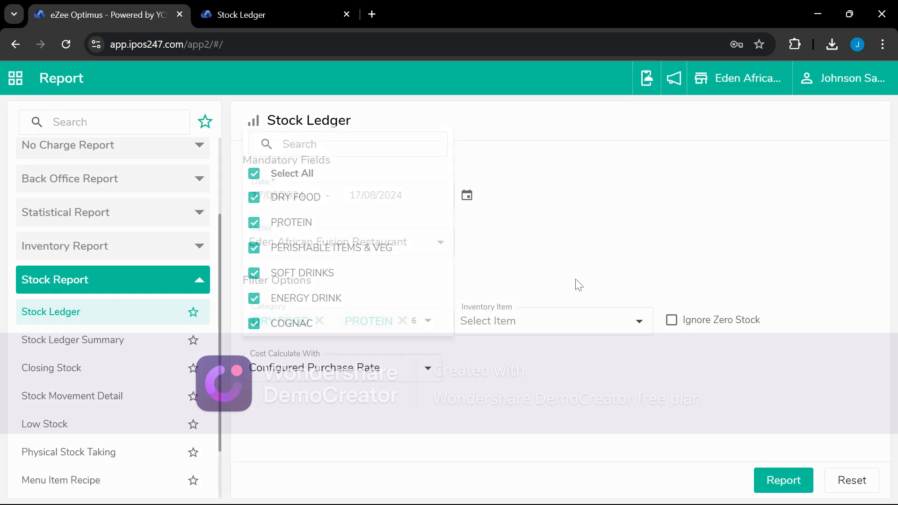
pyautogui.click(507, 326)
pyautogui.click(507, 325)
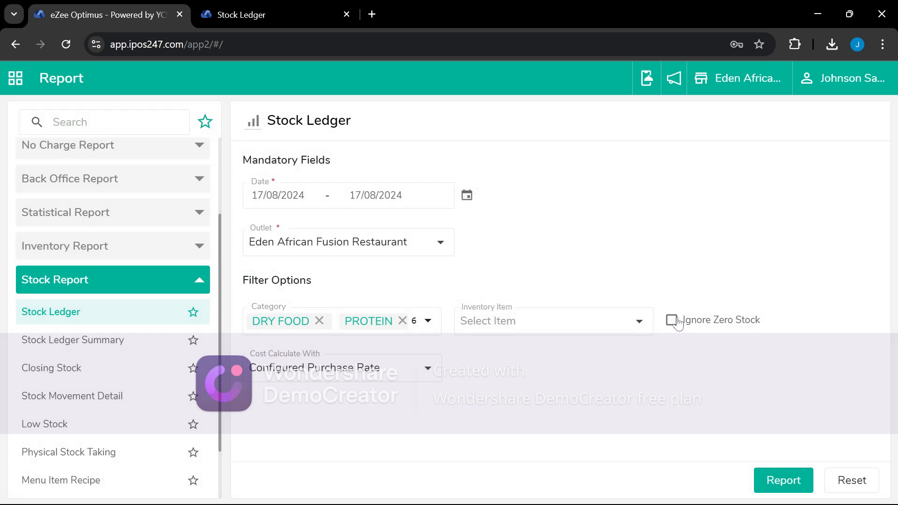
pyautogui.click(339, 374)
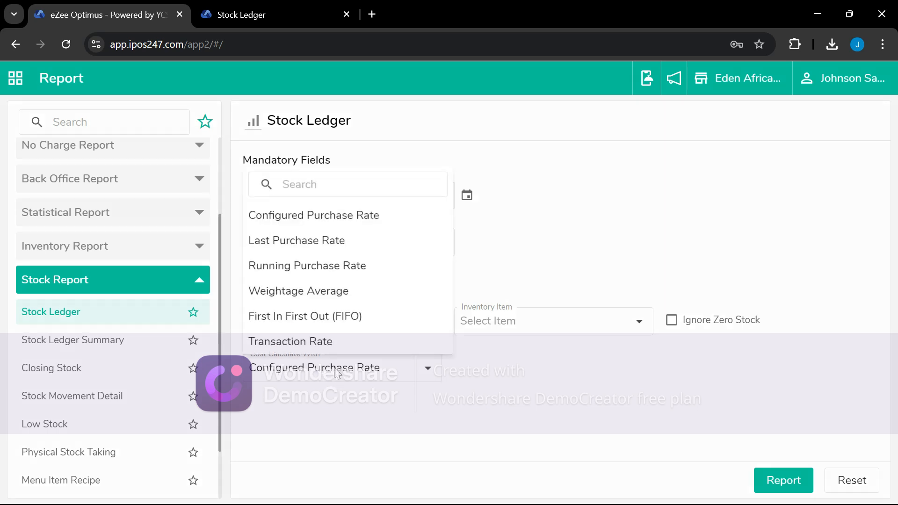
pyautogui.click(281, 243)
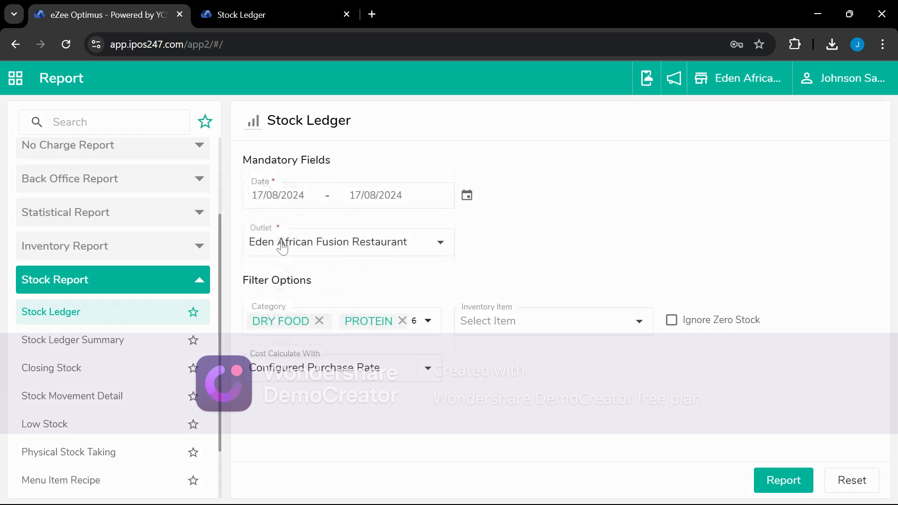
pyautogui.click(784, 473)
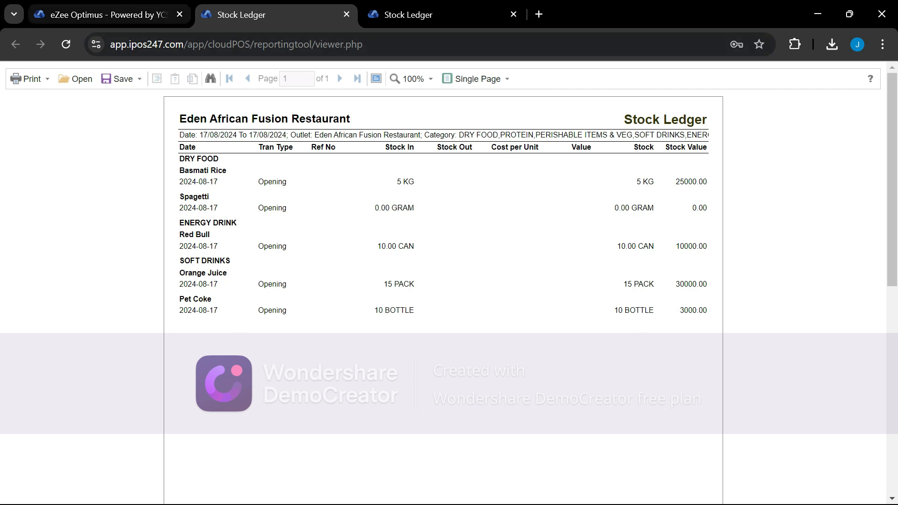
pyautogui.click(121, 14)
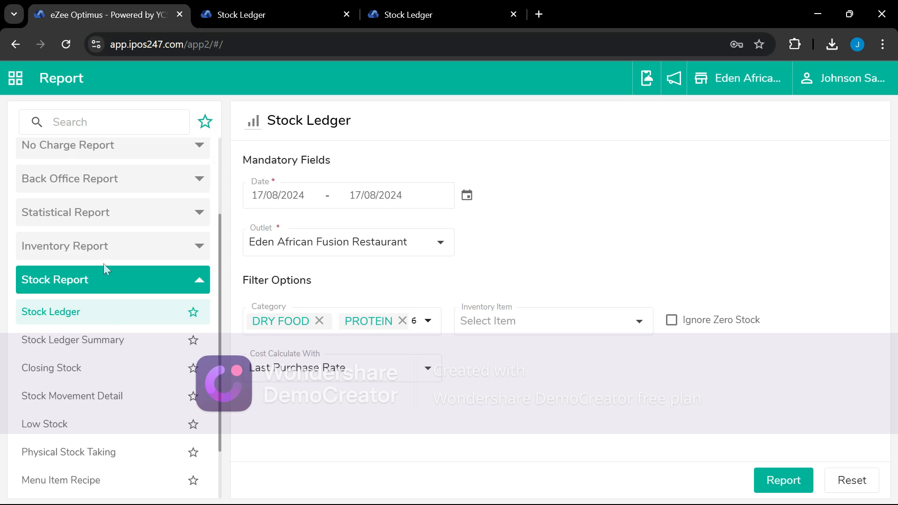
# Search reports for 'good' and generate the Goods Receipt Note Detail report
pyautogui.scroll(-2, 117, 339)
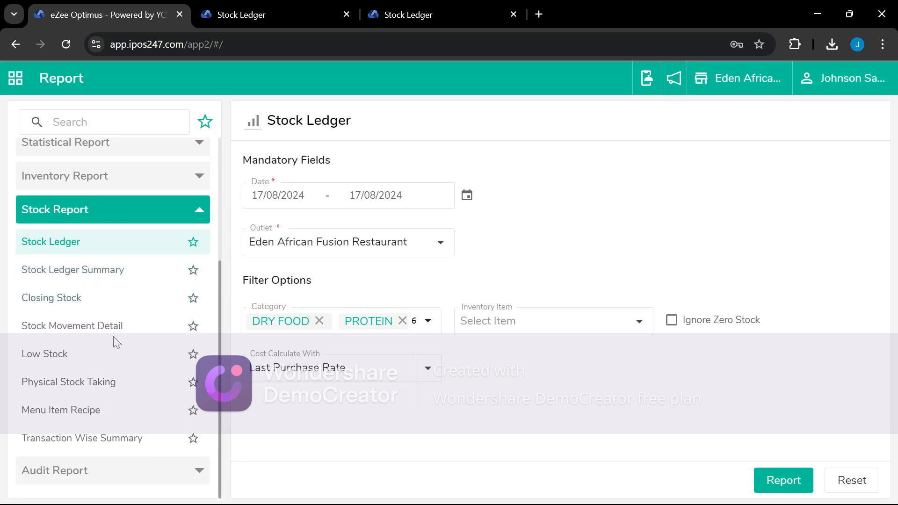
pyautogui.scroll(4, 116, 340)
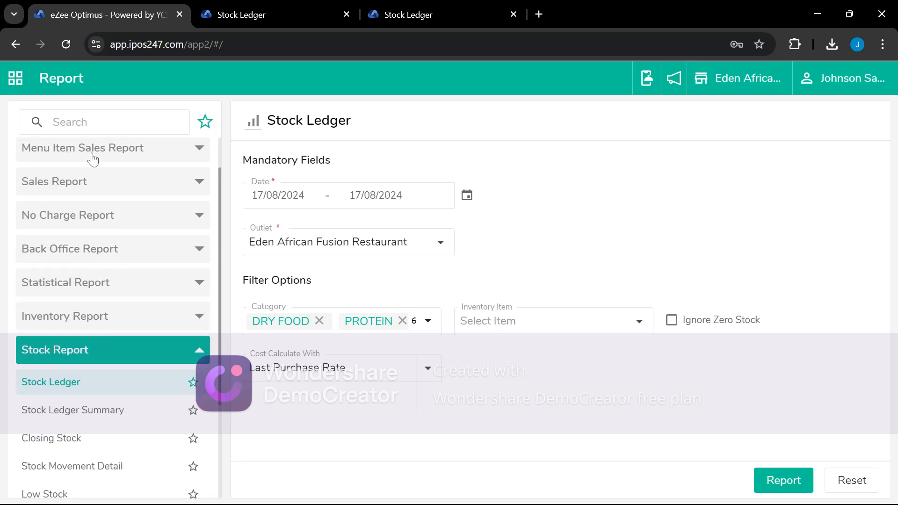
pyautogui.write('gr')
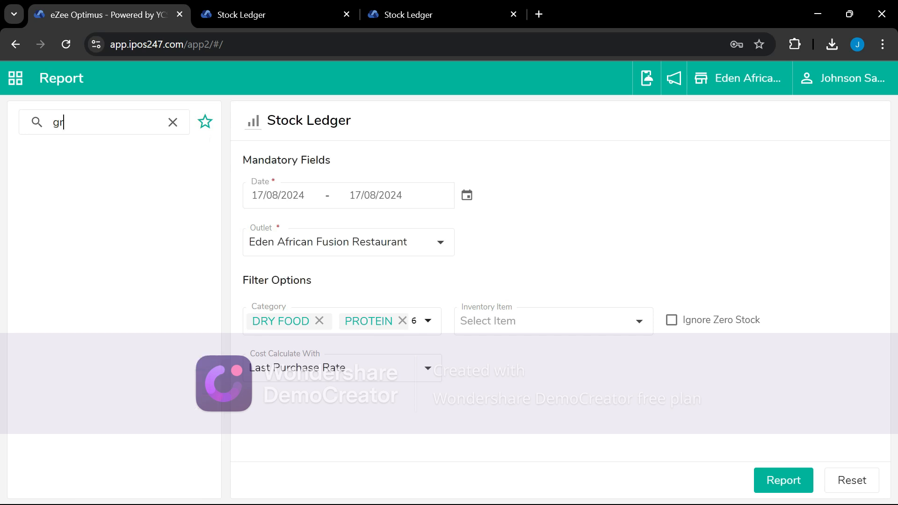
pyautogui.write('ood')
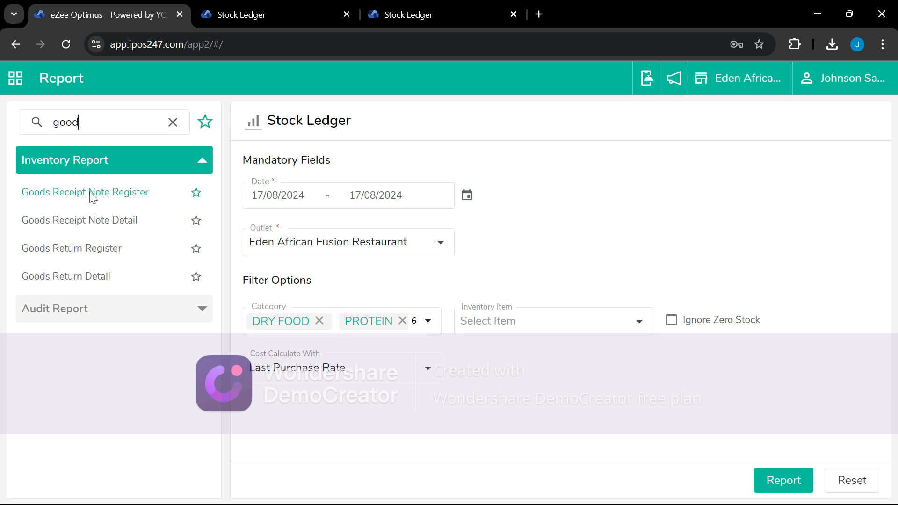
pyautogui.click(86, 224)
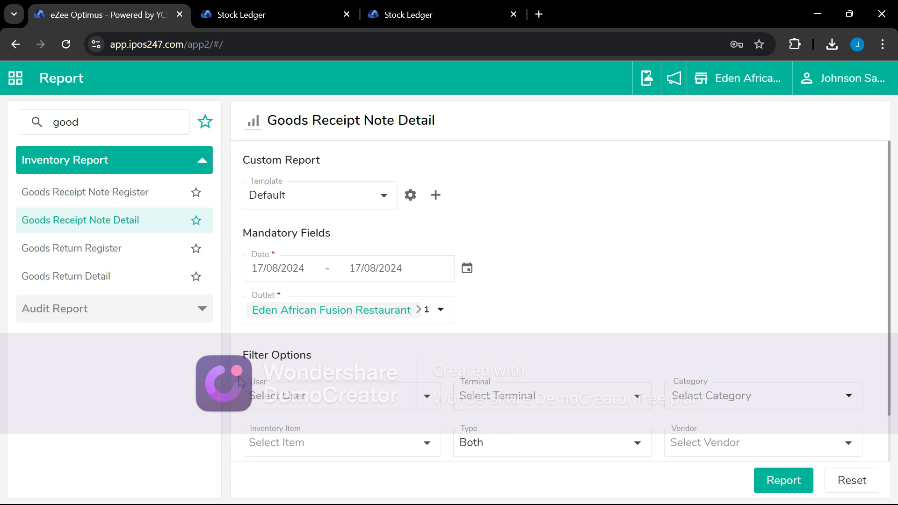
pyautogui.click(785, 478)
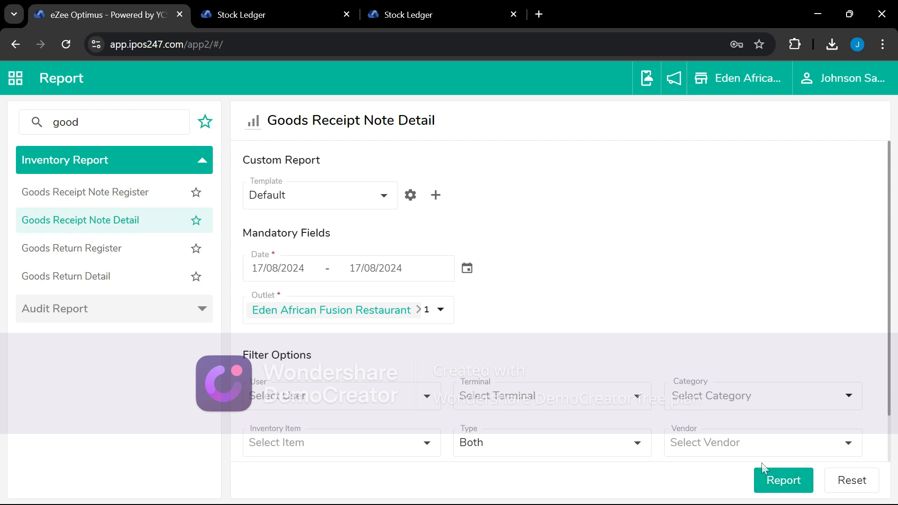
pyautogui.click(780, 489)
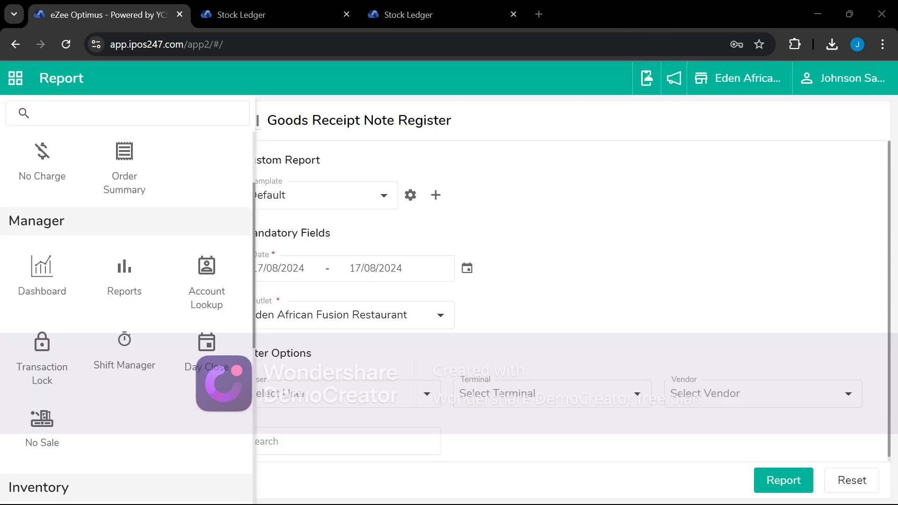
# Check the Goods Receipt Note list showing GRN-1 to GRN-4
pyautogui.scroll(-6, 123, 369)
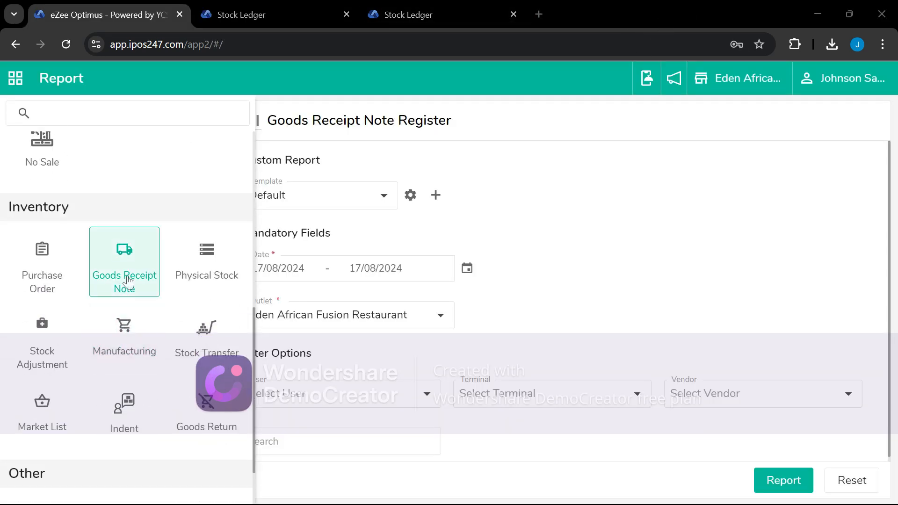
pyautogui.click(127, 280)
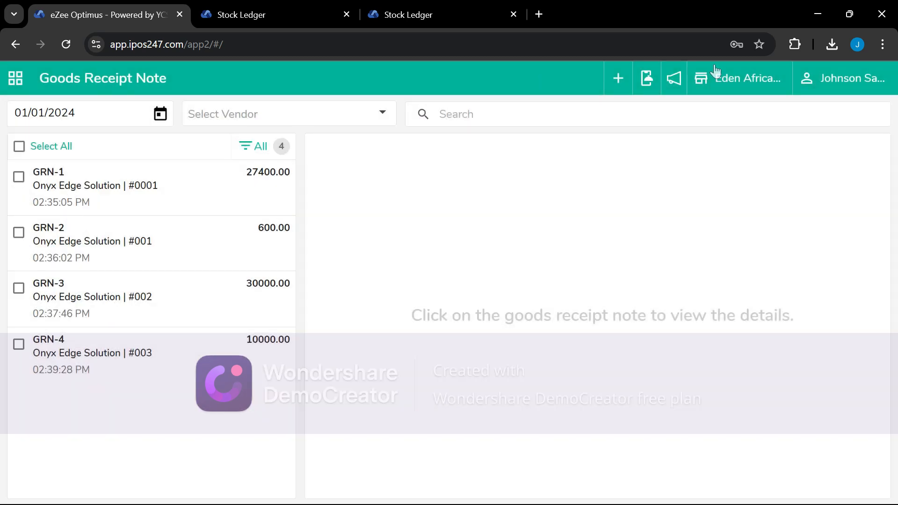
pyautogui.click(662, 17)
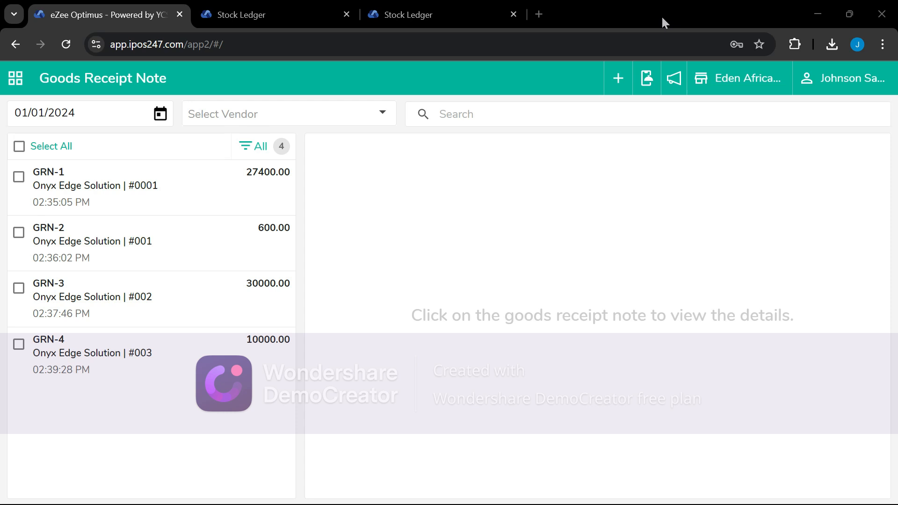
# Go back to the Reports module from the modules panel
pyautogui.click(18, 78)
pyautogui.scroll(-2, 129, 423)
pyautogui.scroll(6, 131, 420)
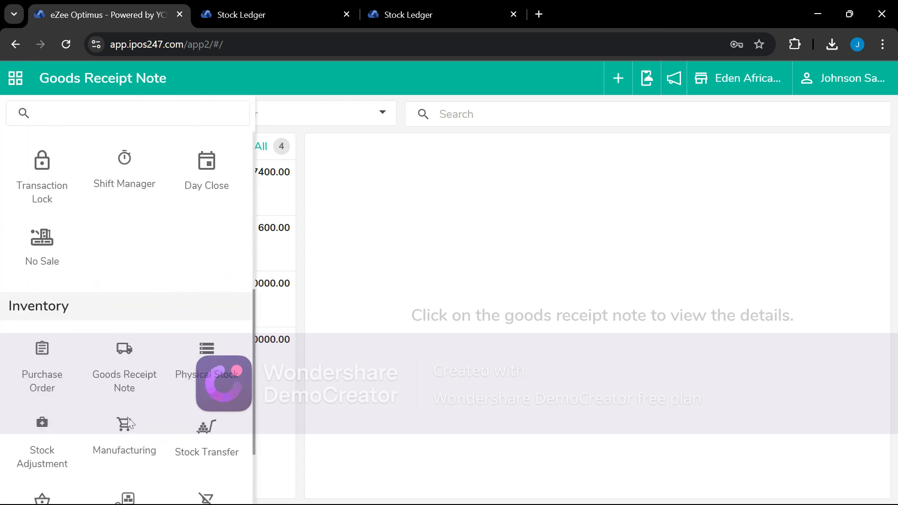
pyautogui.click(135, 281)
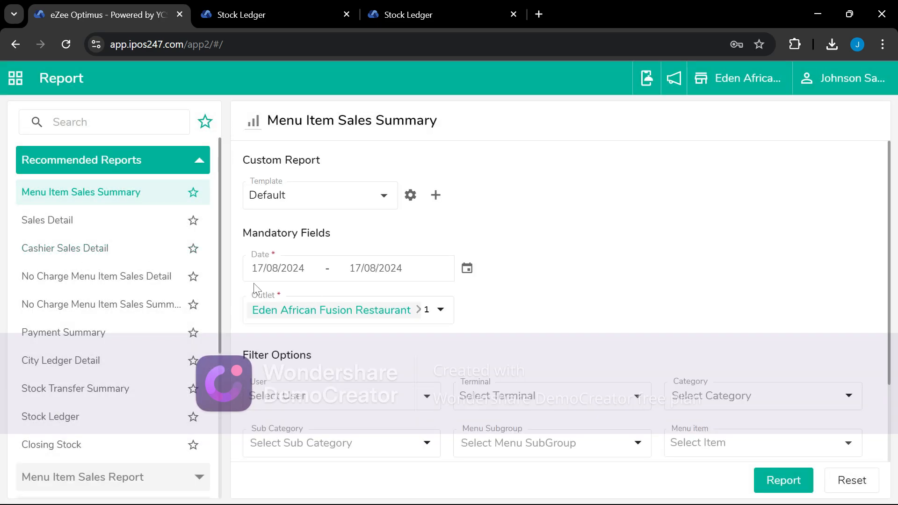
# Open the Stock Ledger report form under Stock Report
pyautogui.click(268, 272)
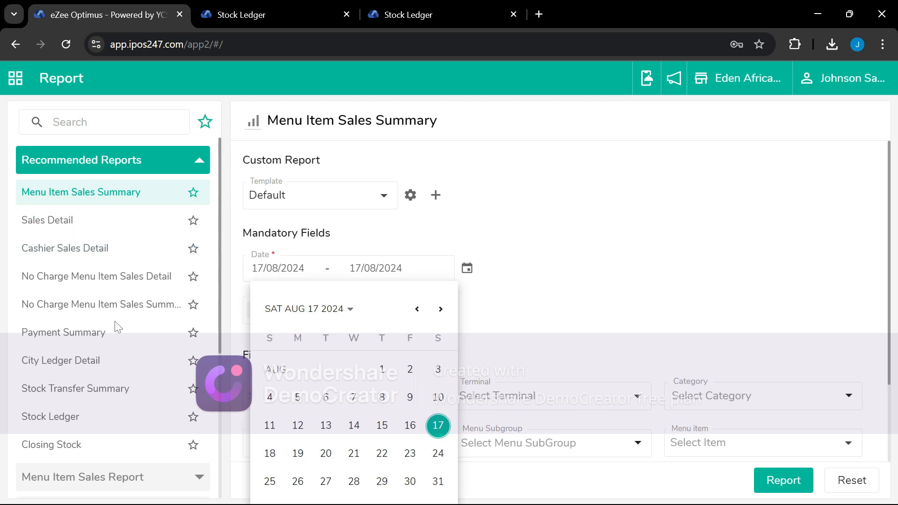
pyautogui.scroll(-5, 117, 346)
pyautogui.click(87, 442)
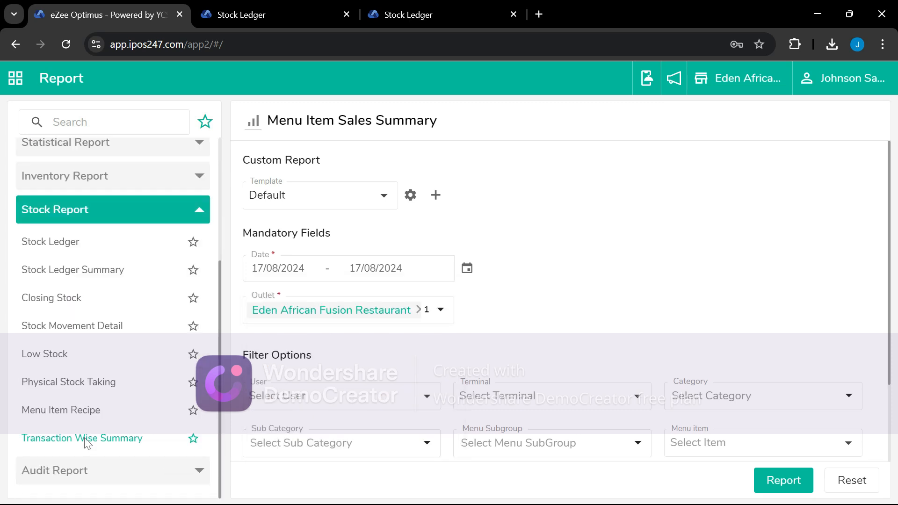
pyautogui.click(65, 242)
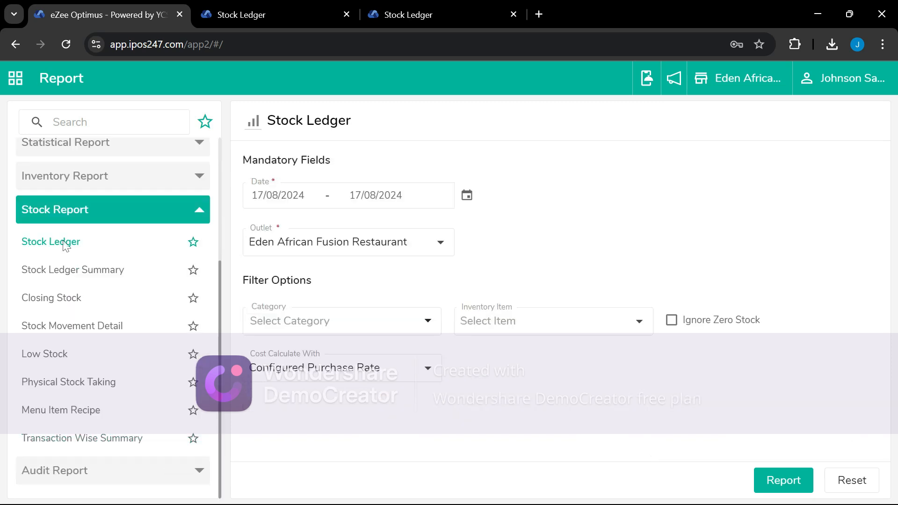
# Generate the Stock Ledger from 01/01/2024 to 17/08/2024
pyautogui.click(293, 201)
pyautogui.click(421, 238)
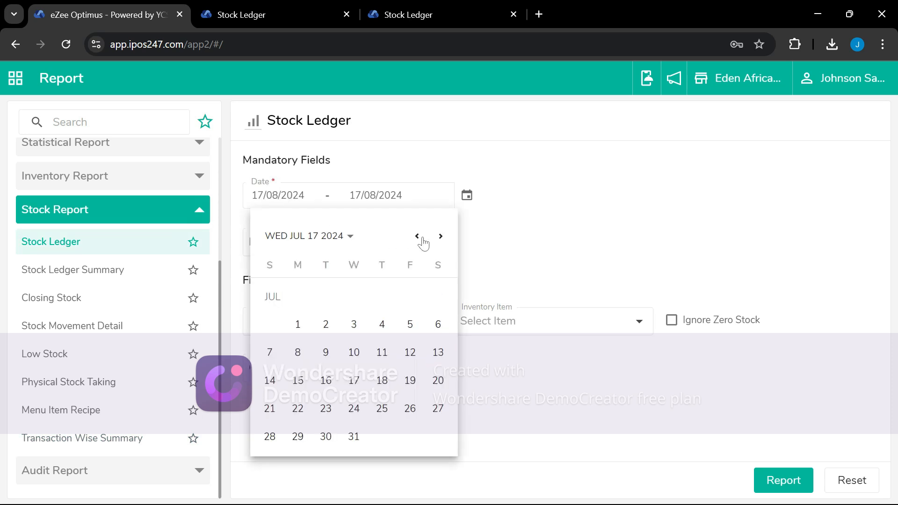
pyautogui.click(422, 238)
pyautogui.click(422, 239)
pyautogui.click(422, 238)
pyautogui.click(422, 238)
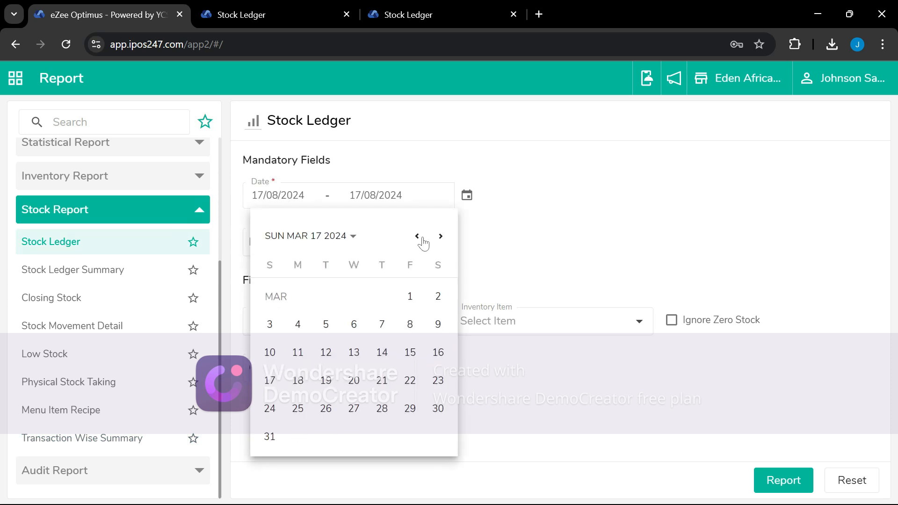
pyautogui.click(422, 239)
pyautogui.click(422, 238)
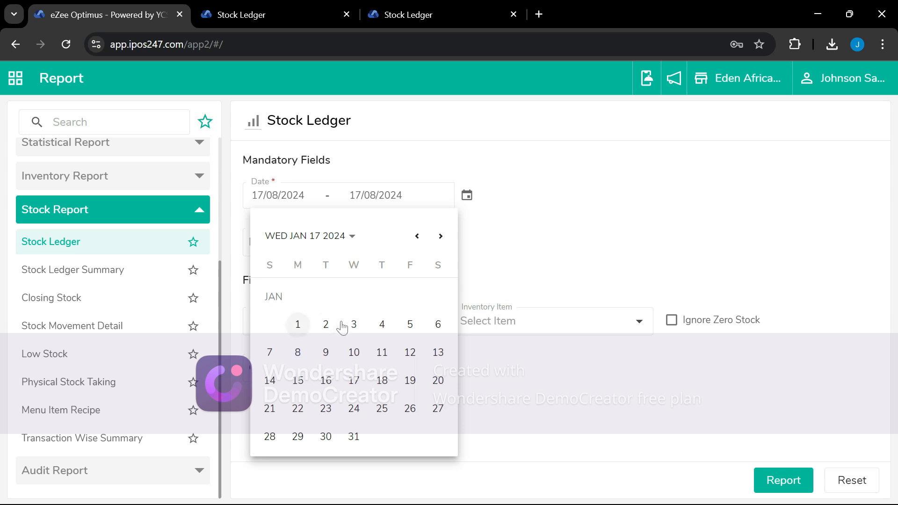
pyautogui.click(298, 325)
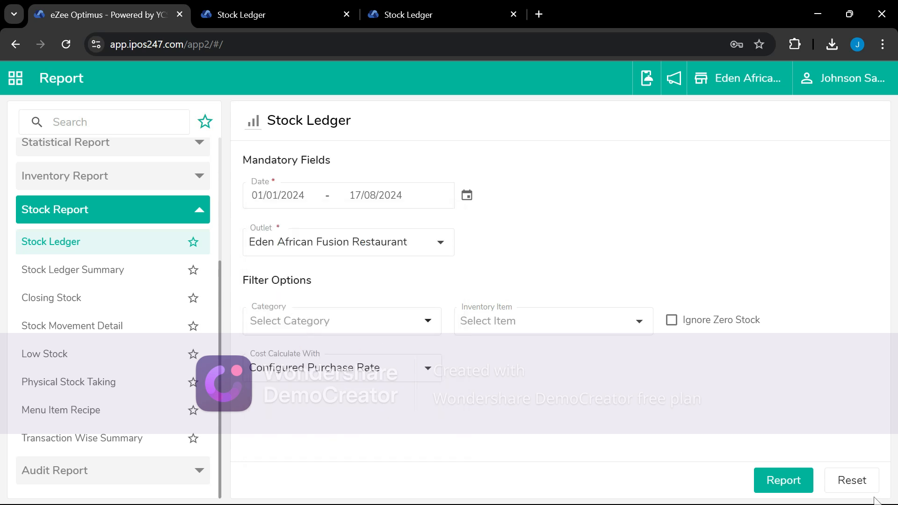
pyautogui.click(780, 486)
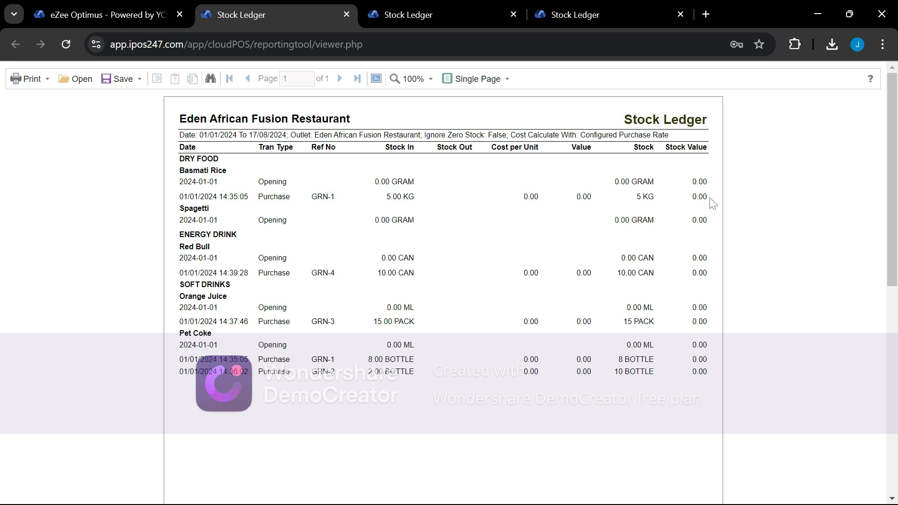
pyautogui.click(105, 15)
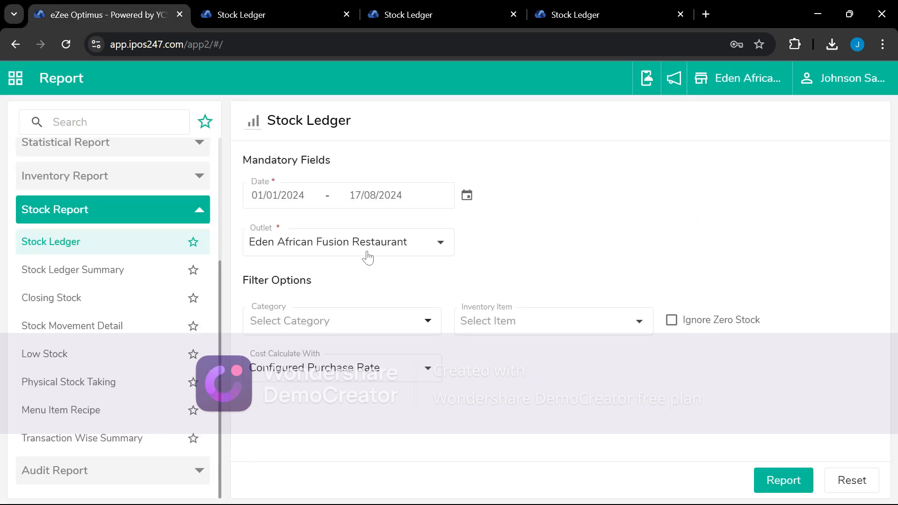
# Generate the Stock Ledger again with cost calculated at Last Purchase Rate
pyautogui.click(349, 371)
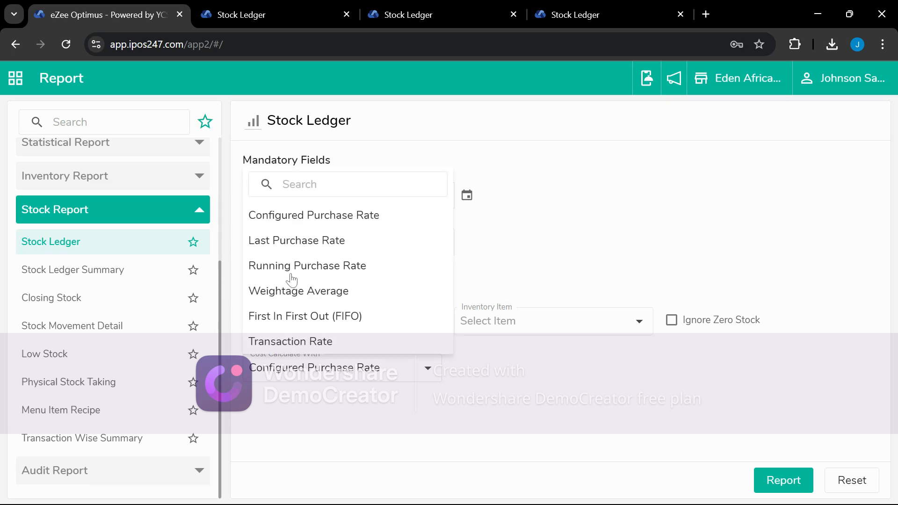
pyautogui.click(292, 242)
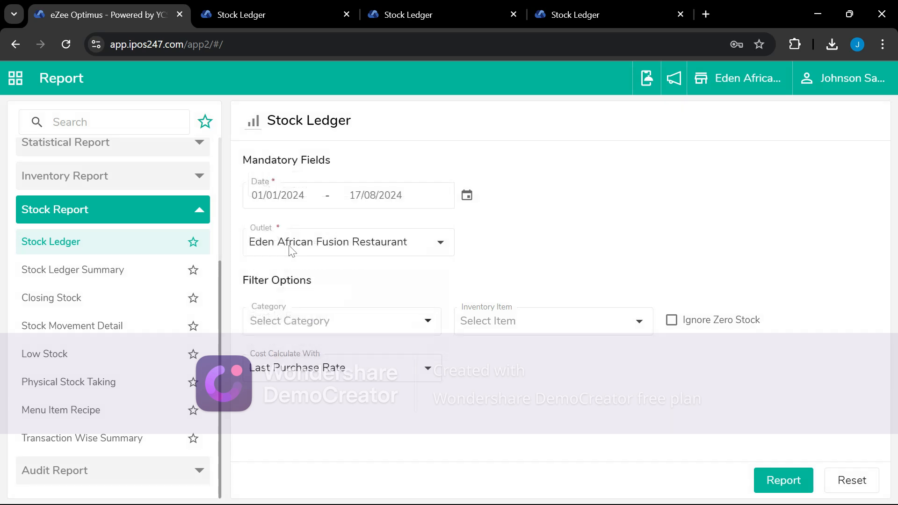
pyautogui.click(793, 486)
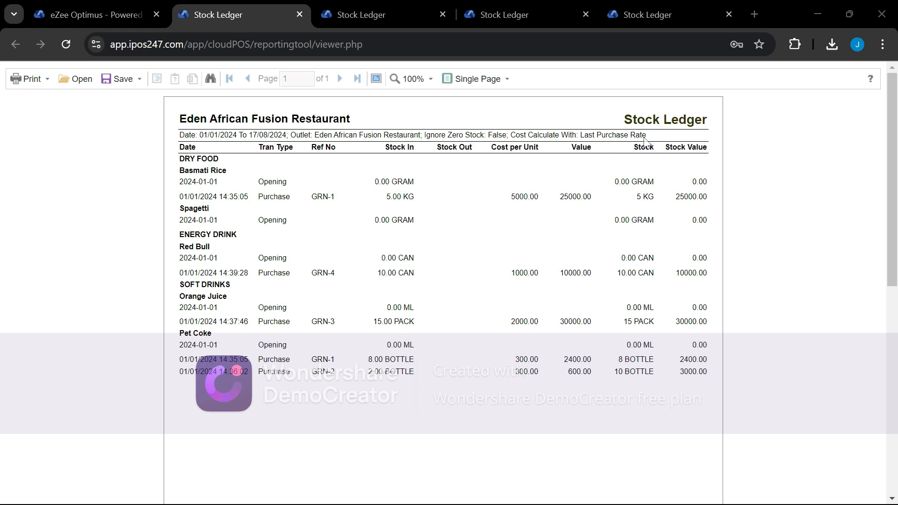
# Compare the zero-valued and Last Purchase Rate Stock Ledger reports
pyautogui.click(362, 21)
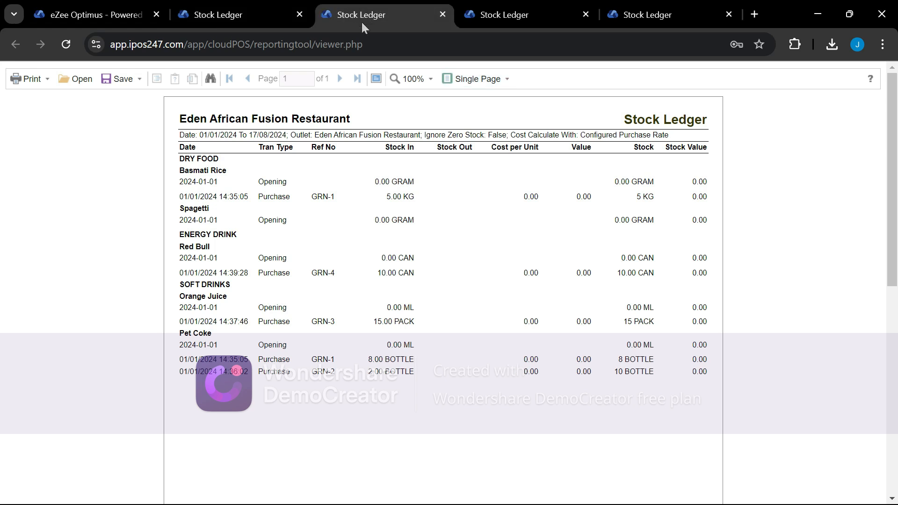
pyautogui.click(258, 8)
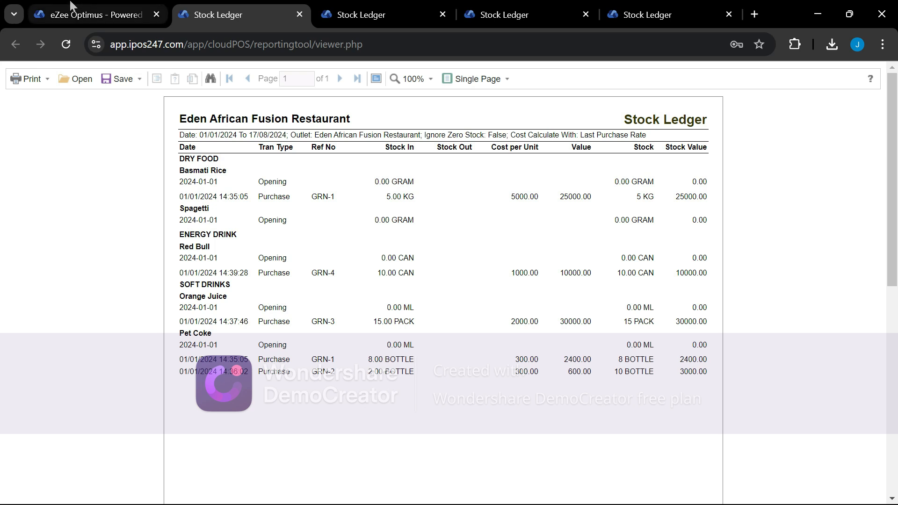
pyautogui.click(92, 13)
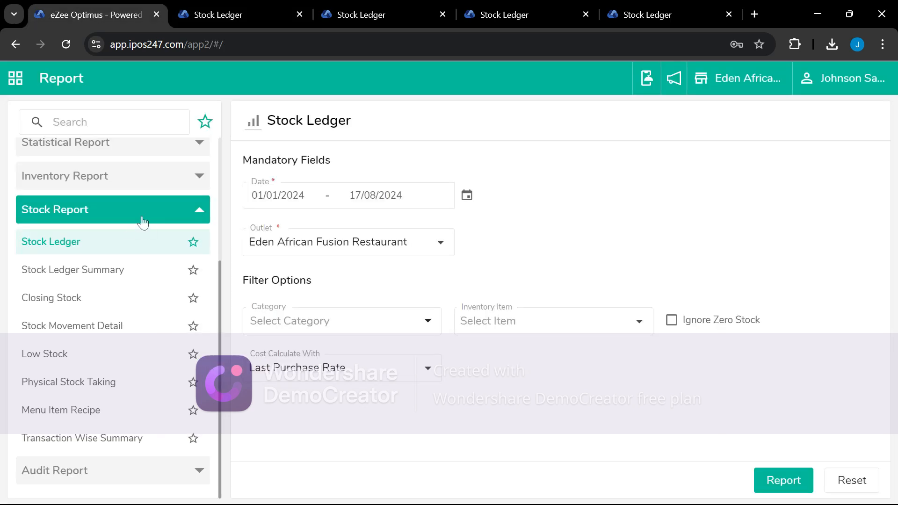
# Open the Goods Receipt Note Detail form under Inventory Report
pyautogui.scroll(3, 77, 358)
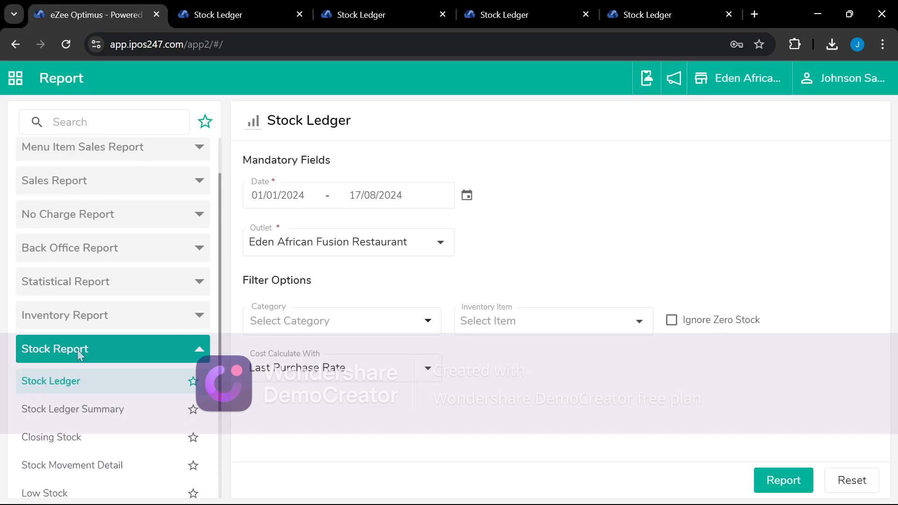
pyautogui.click(78, 318)
pyautogui.scroll(-5, 92, 389)
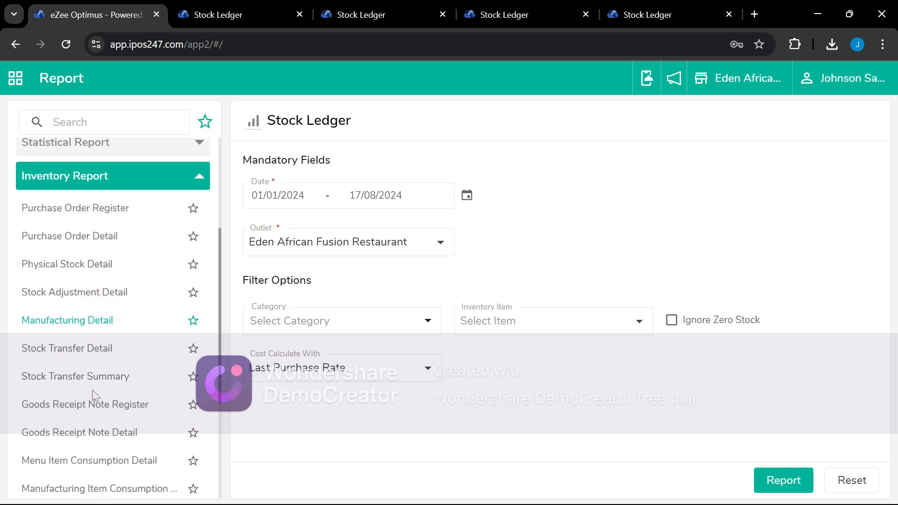
pyautogui.scroll(-2, 92, 390)
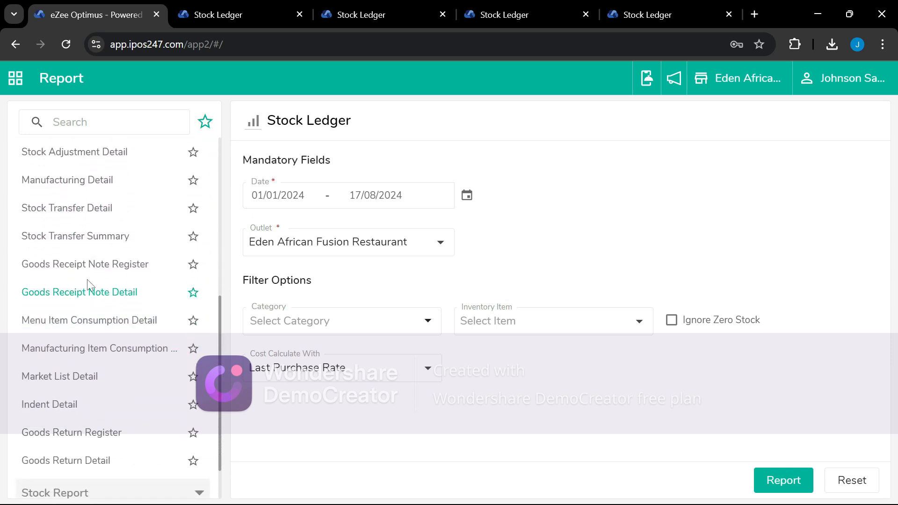
pyautogui.click(109, 298)
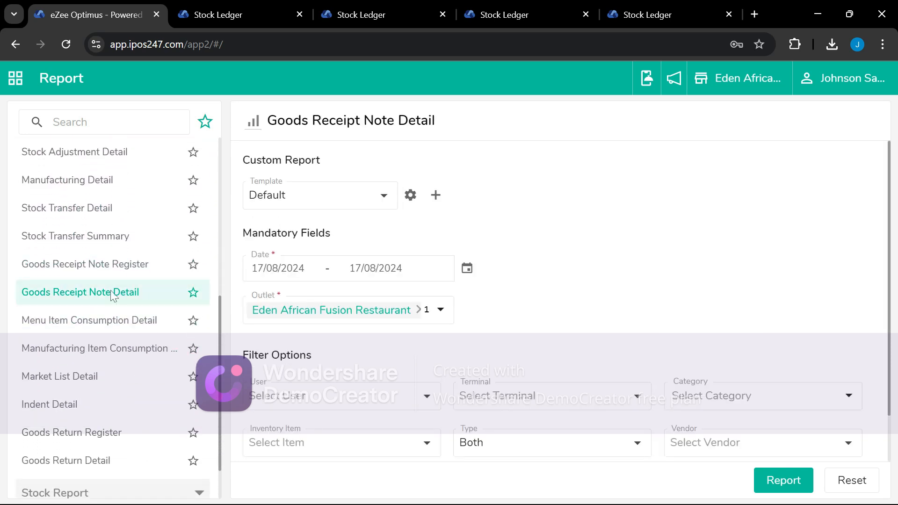
# Set the start date to 01/01/2024 and generate the Goods Receipt Note Detail report
pyautogui.click(300, 274)
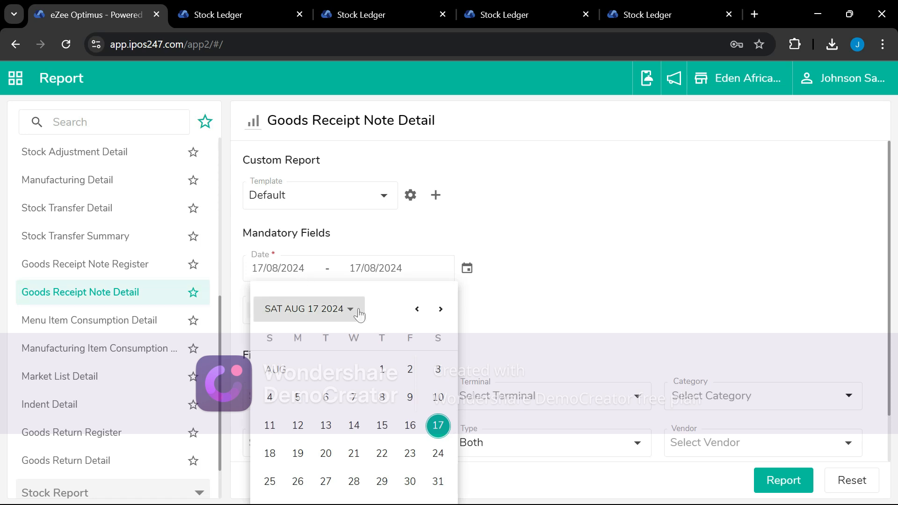
pyautogui.click(321, 314)
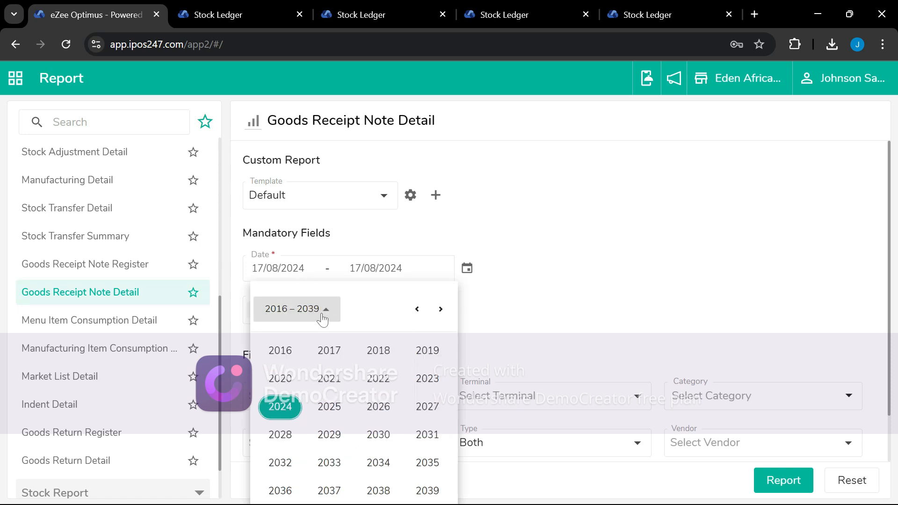
pyautogui.click(280, 403)
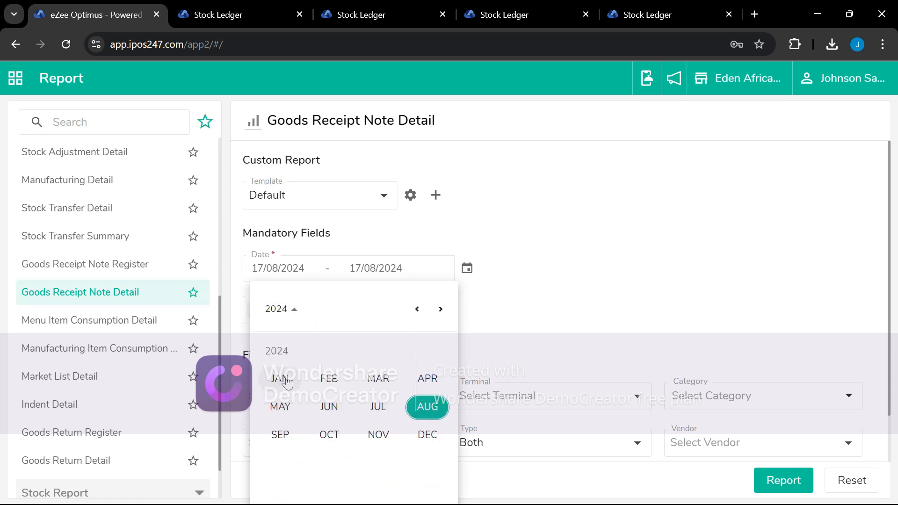
pyautogui.click(283, 380)
pyautogui.click(297, 397)
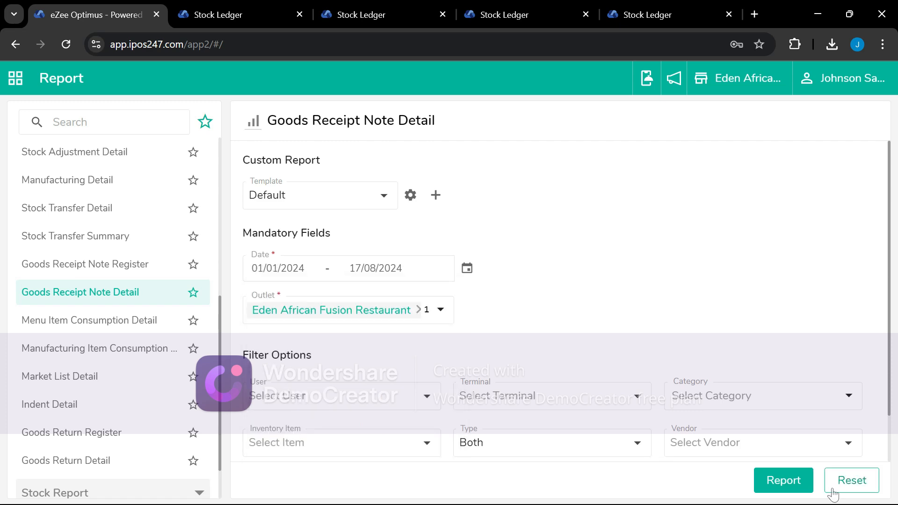
pyautogui.click(784, 485)
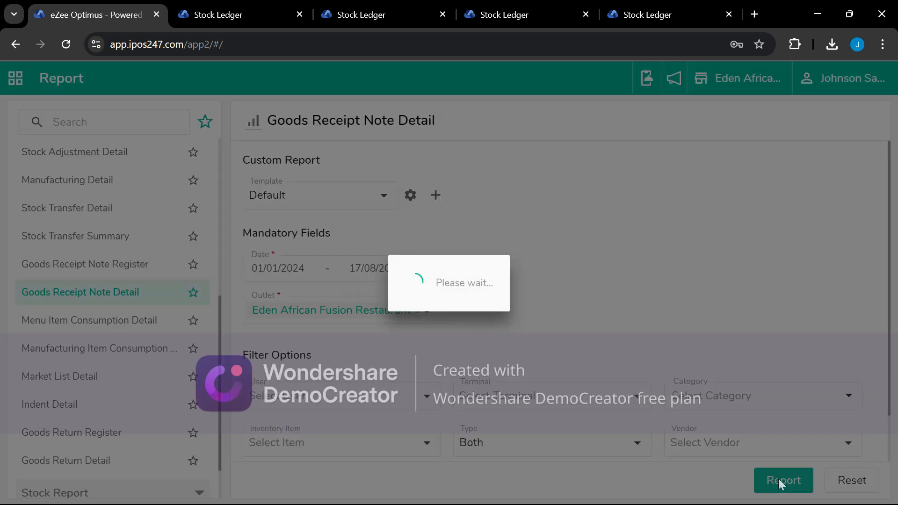